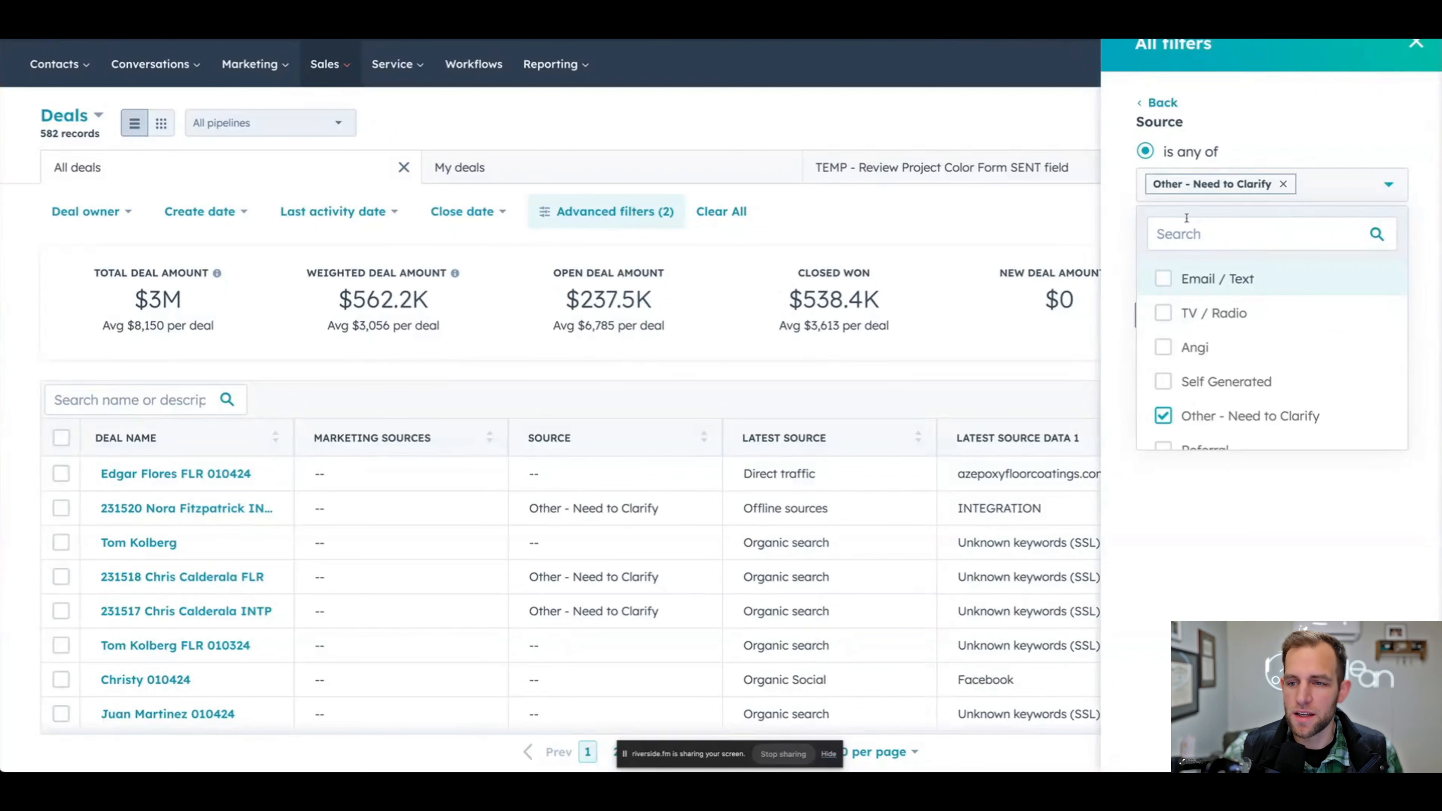
- Apply the deals filter for Source is any of Other - Need to Clarify and close the filters
{"action": "left_click", "coordinate": [1113, 226]}
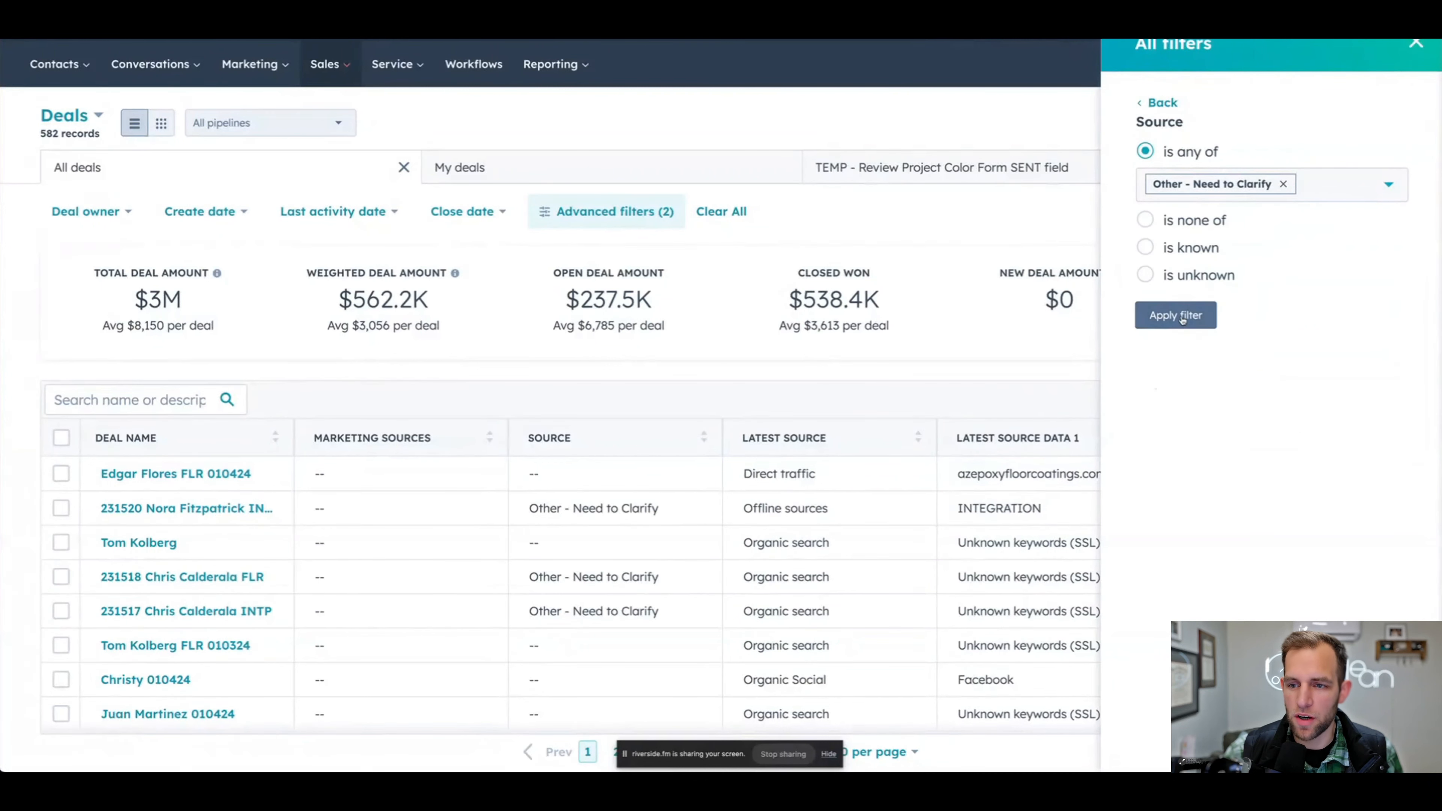
{"action": "left_click", "coordinate": [1175, 315]}
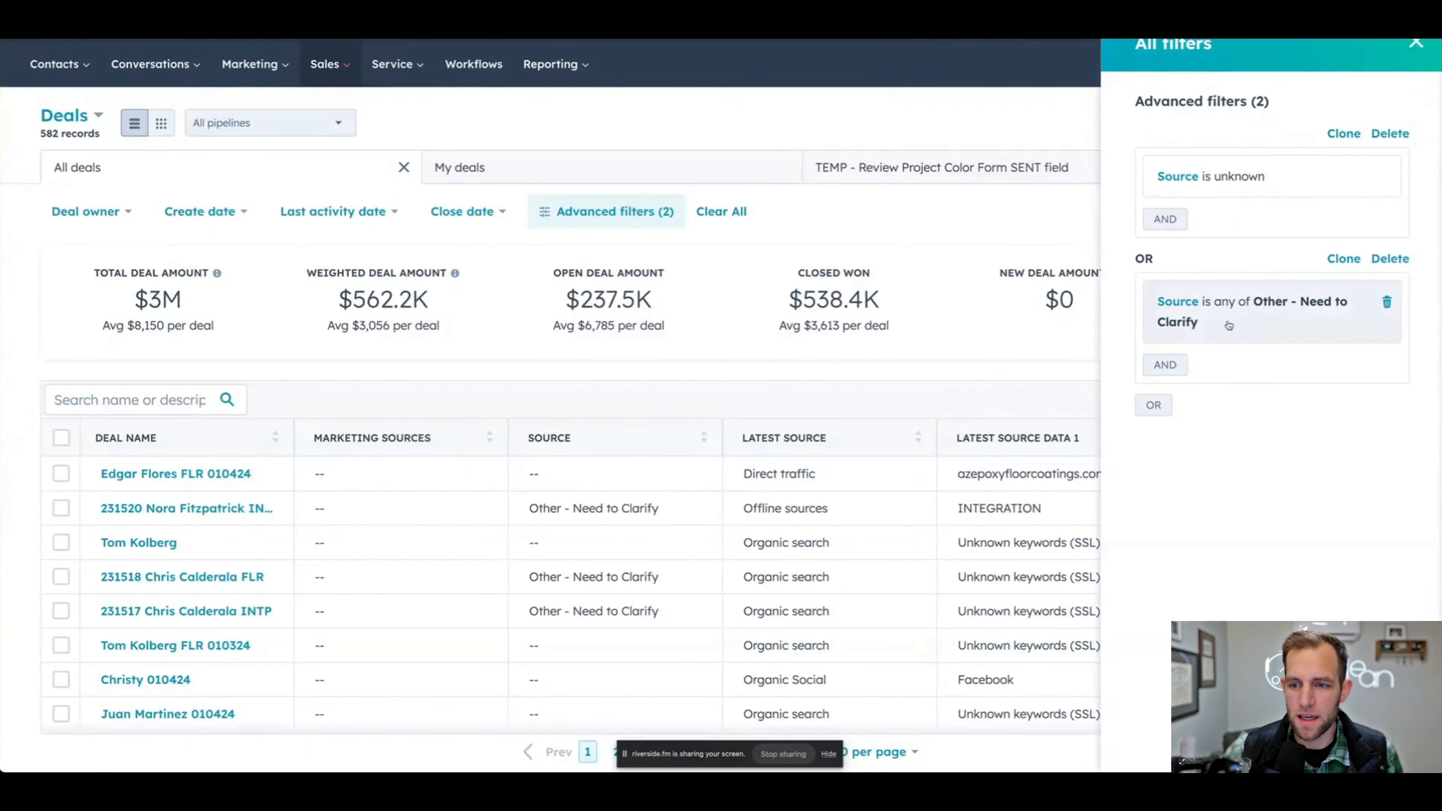
{"action": "left_click", "coordinate": [1417, 43]}
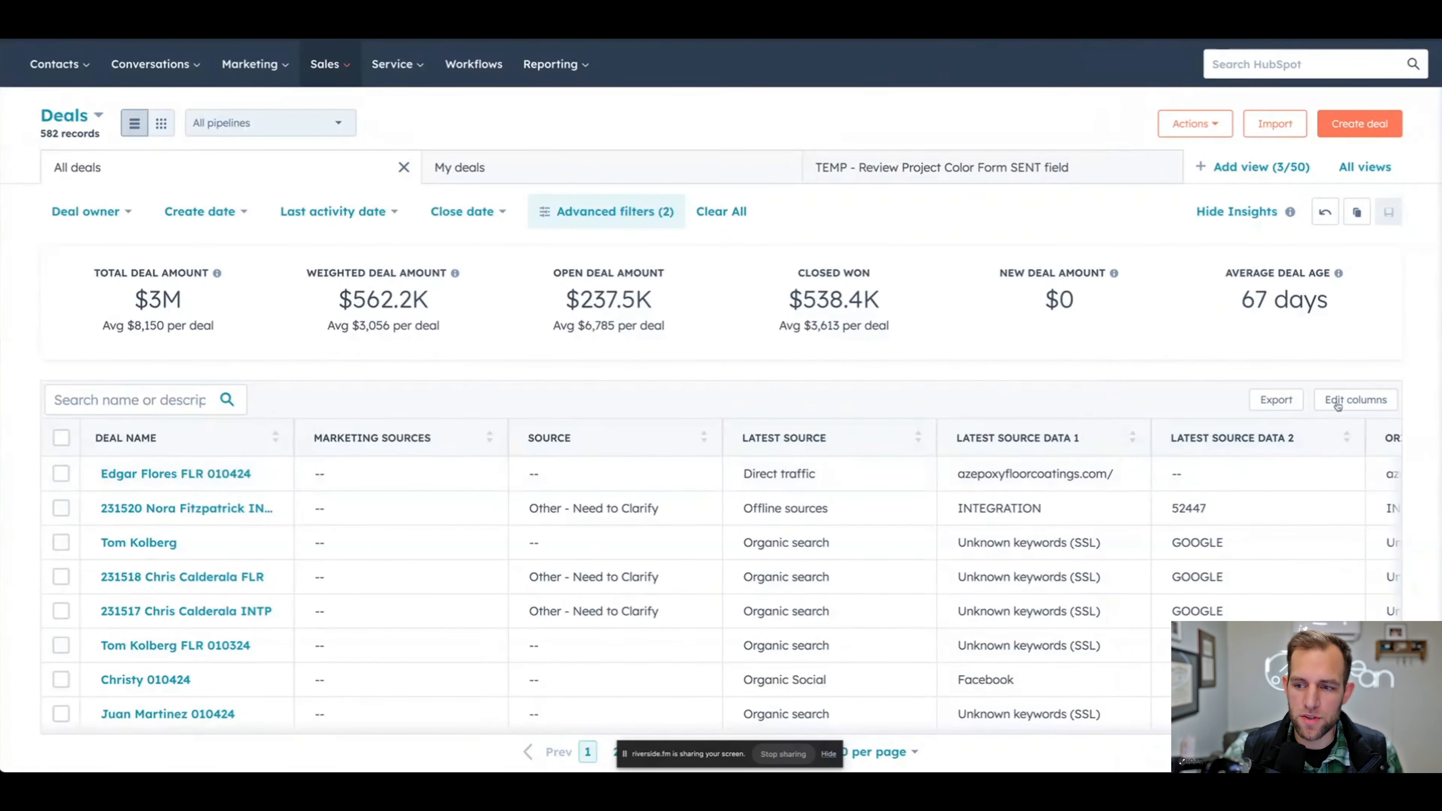
- Remove all existing columns from the deals table and choose Source and Marketing Sources as columns instead
{"action": "left_click", "coordinate": [1355, 399]}
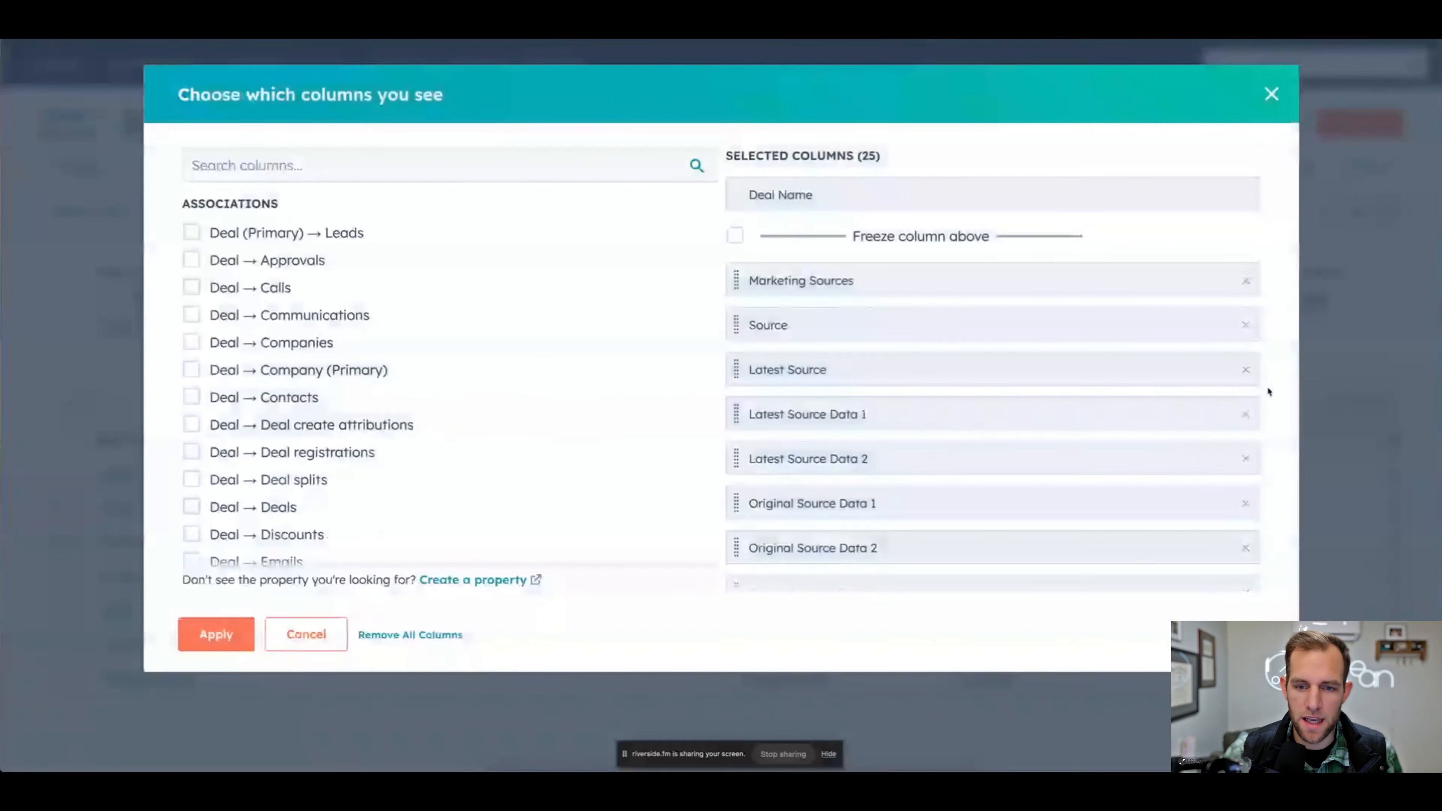
{"action": "left_click", "coordinate": [410, 635]}
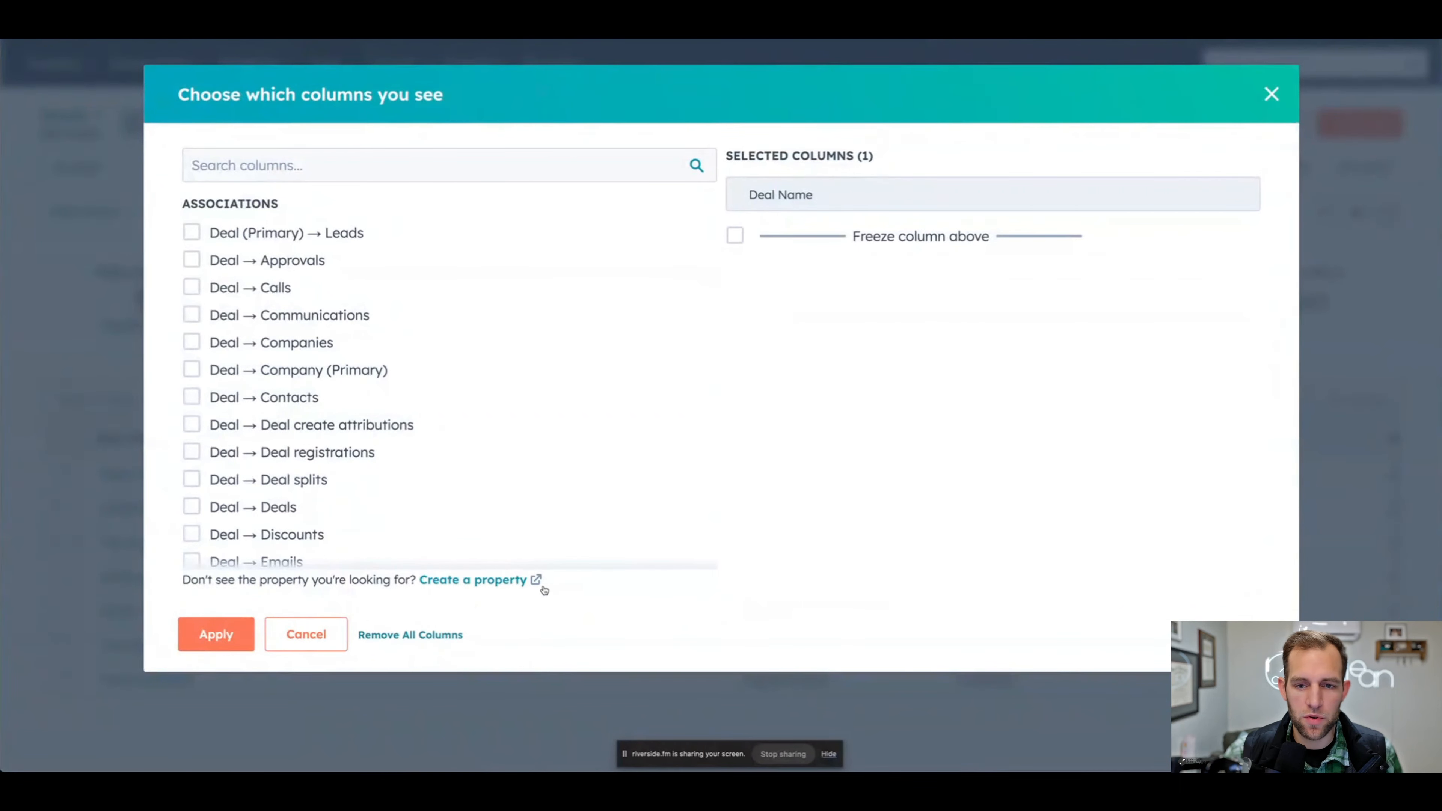
{"action": "left_click", "coordinate": [249, 170]}
{"action": "type", "text": "source"}
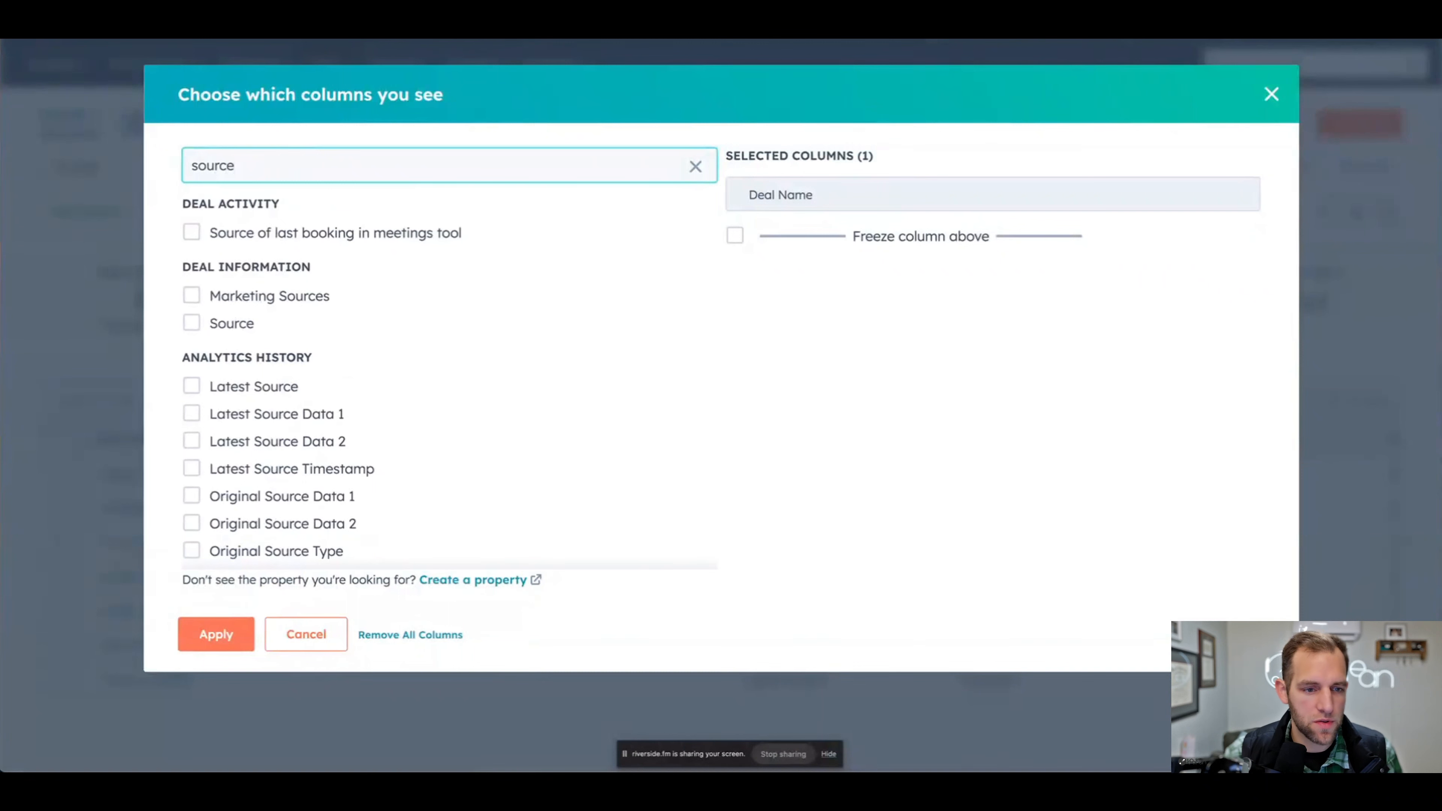
{"action": "left_click", "coordinate": [193, 324]}
{"action": "left_click", "coordinate": [193, 296]}
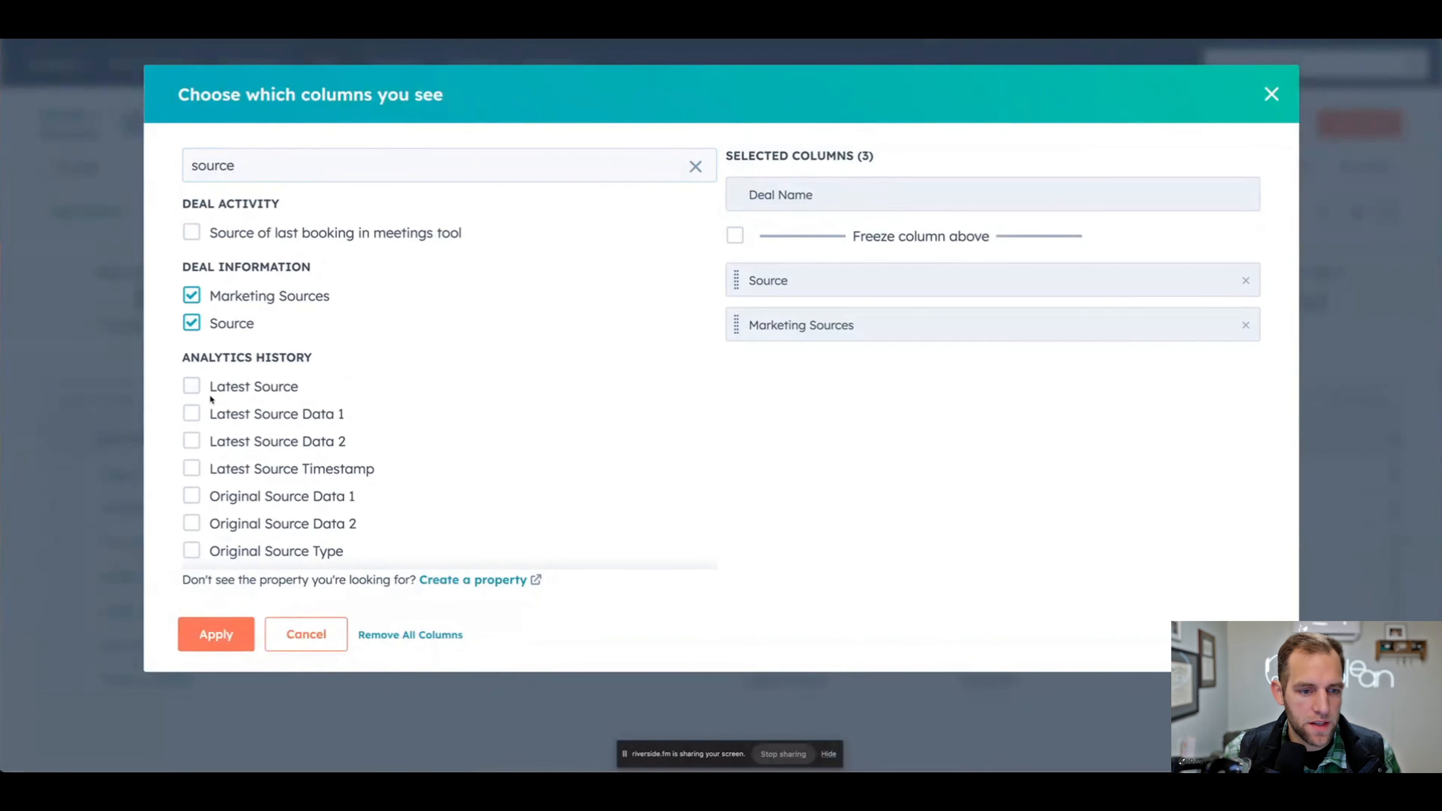
- Add Latest Source, Latest Source Data 1 and 2, Original Source Data 1 and 2, and Original Source Type, then apply the columns
{"action": "scroll", "coordinate": [210, 399], "scroll_direction": "down", "scroll_amount": 1}
{"action": "left_click", "coordinate": [192, 373]}
{"action": "left_click", "coordinate": [192, 400]}
{"action": "left_click", "coordinate": [193, 429]}
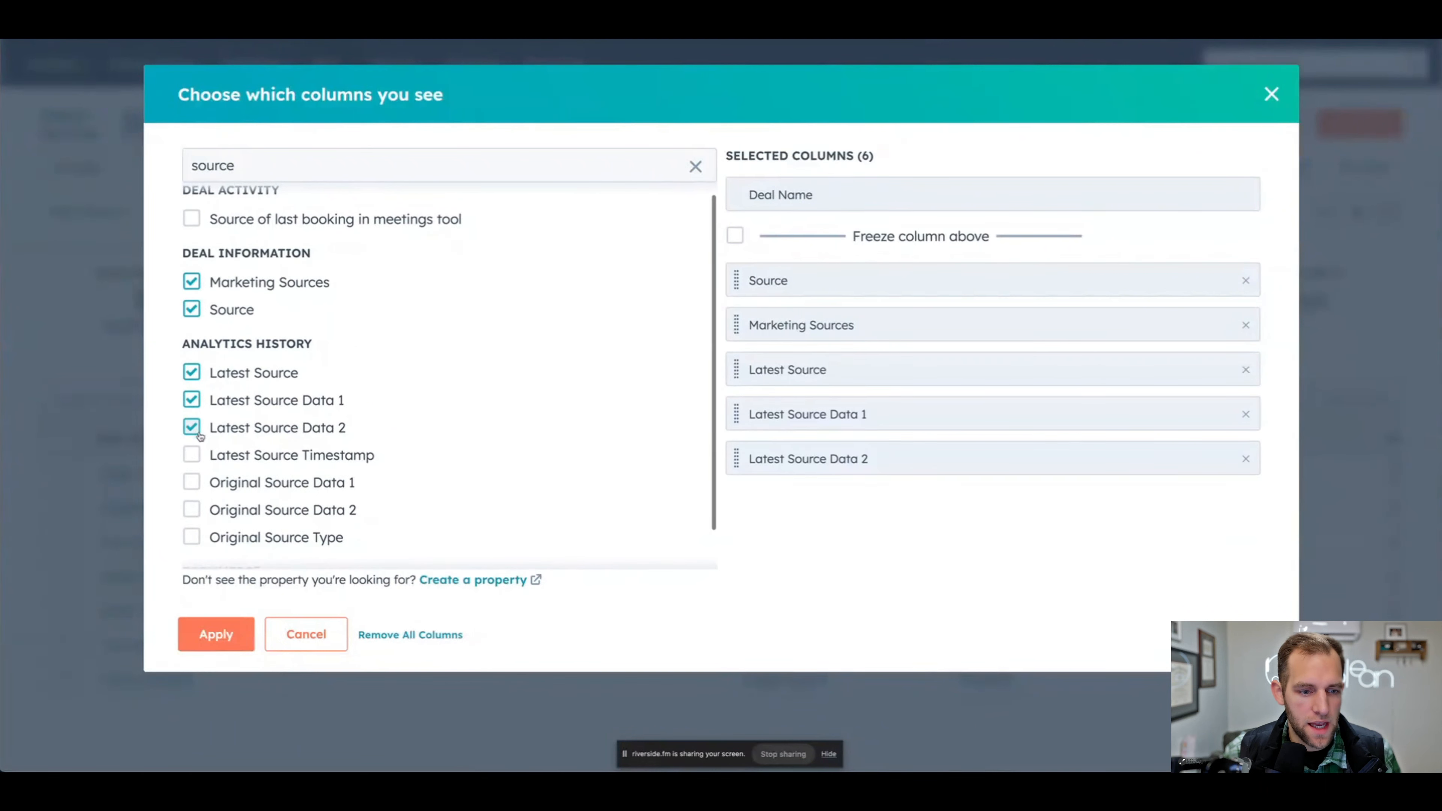
{"action": "scroll", "coordinate": [196, 440], "scroll_direction": "down", "scroll_amount": 1}
{"action": "left_click", "coordinate": [192, 438]}
{"action": "left_click", "coordinate": [192, 465]}
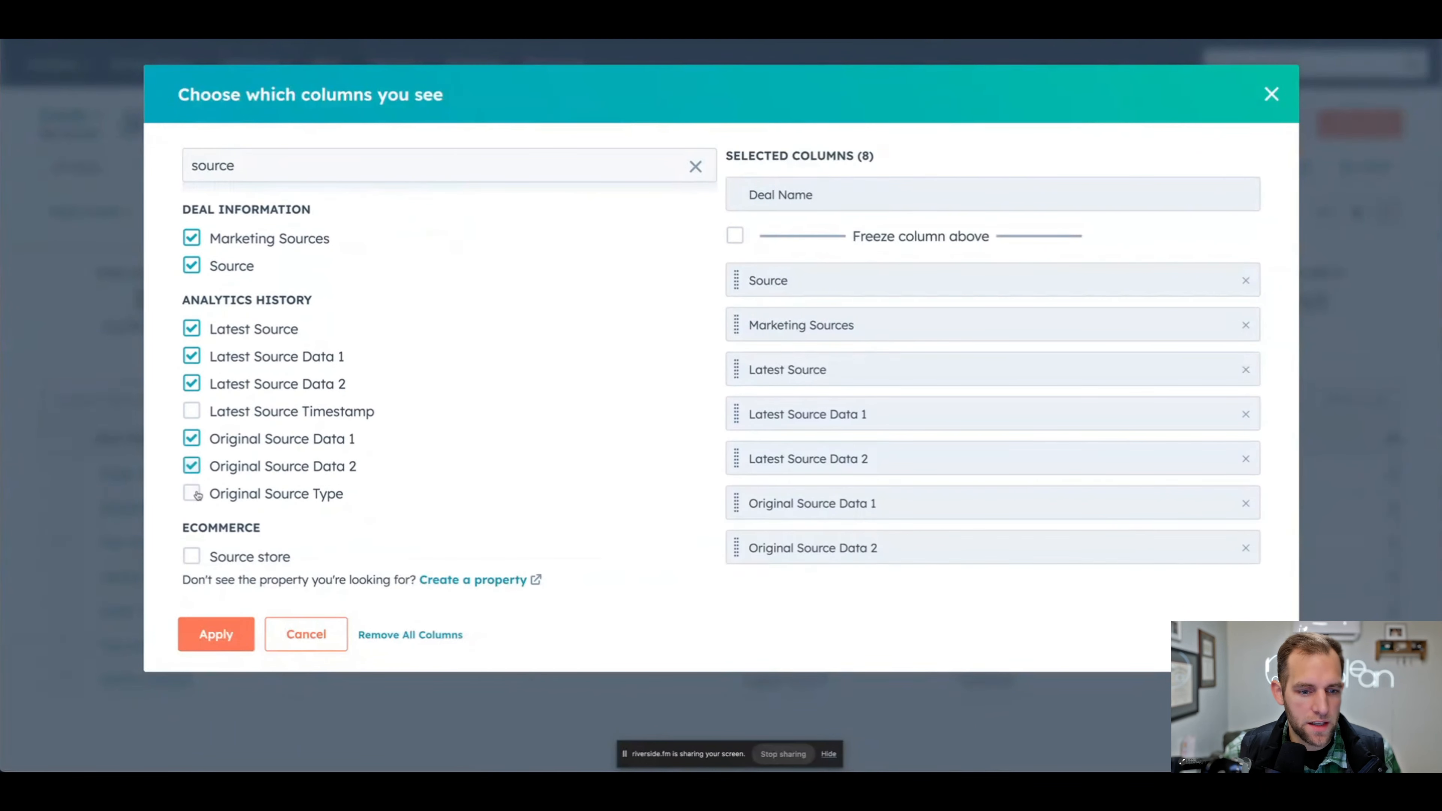
{"action": "left_click", "coordinate": [191, 493]}
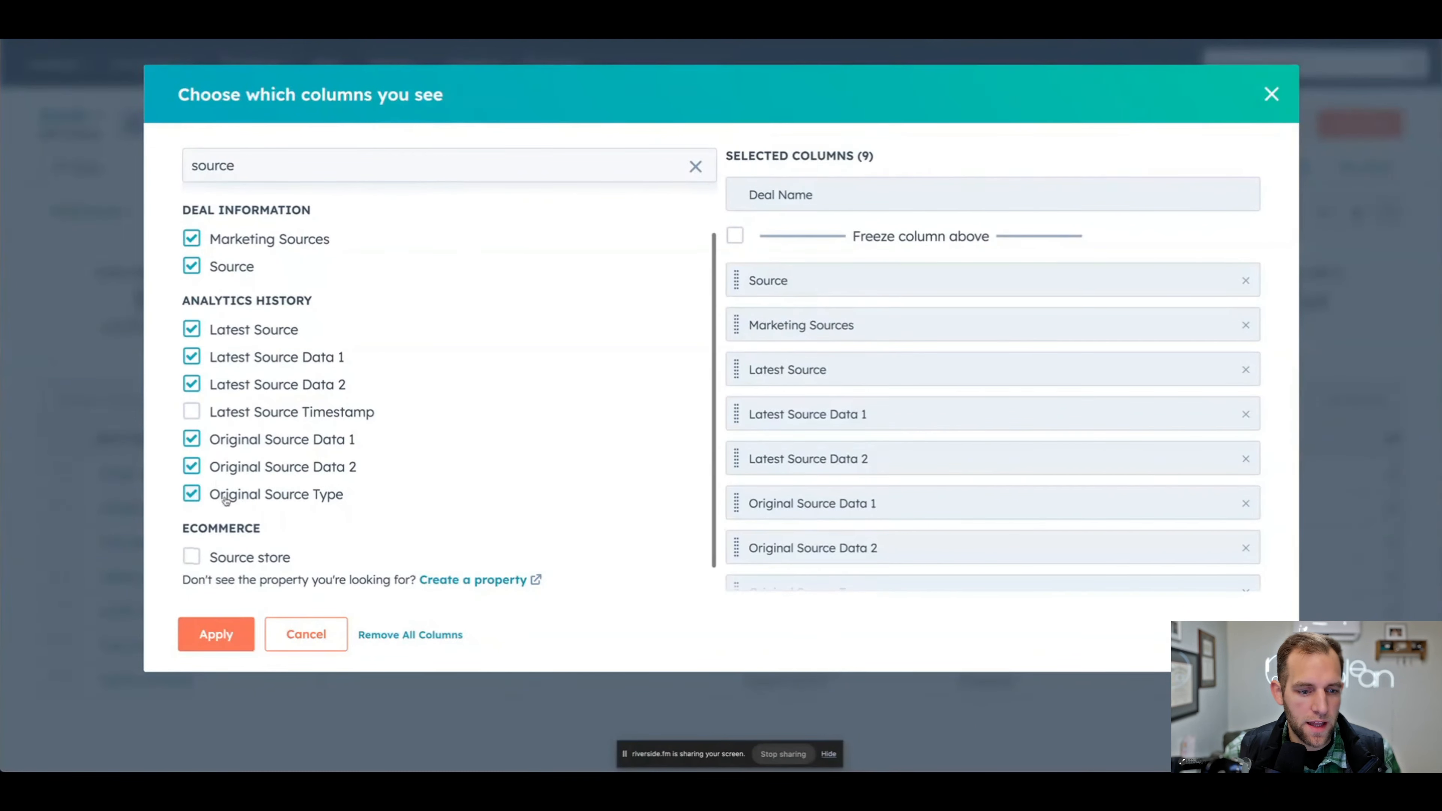
{"action": "left_click", "coordinate": [230, 639]}
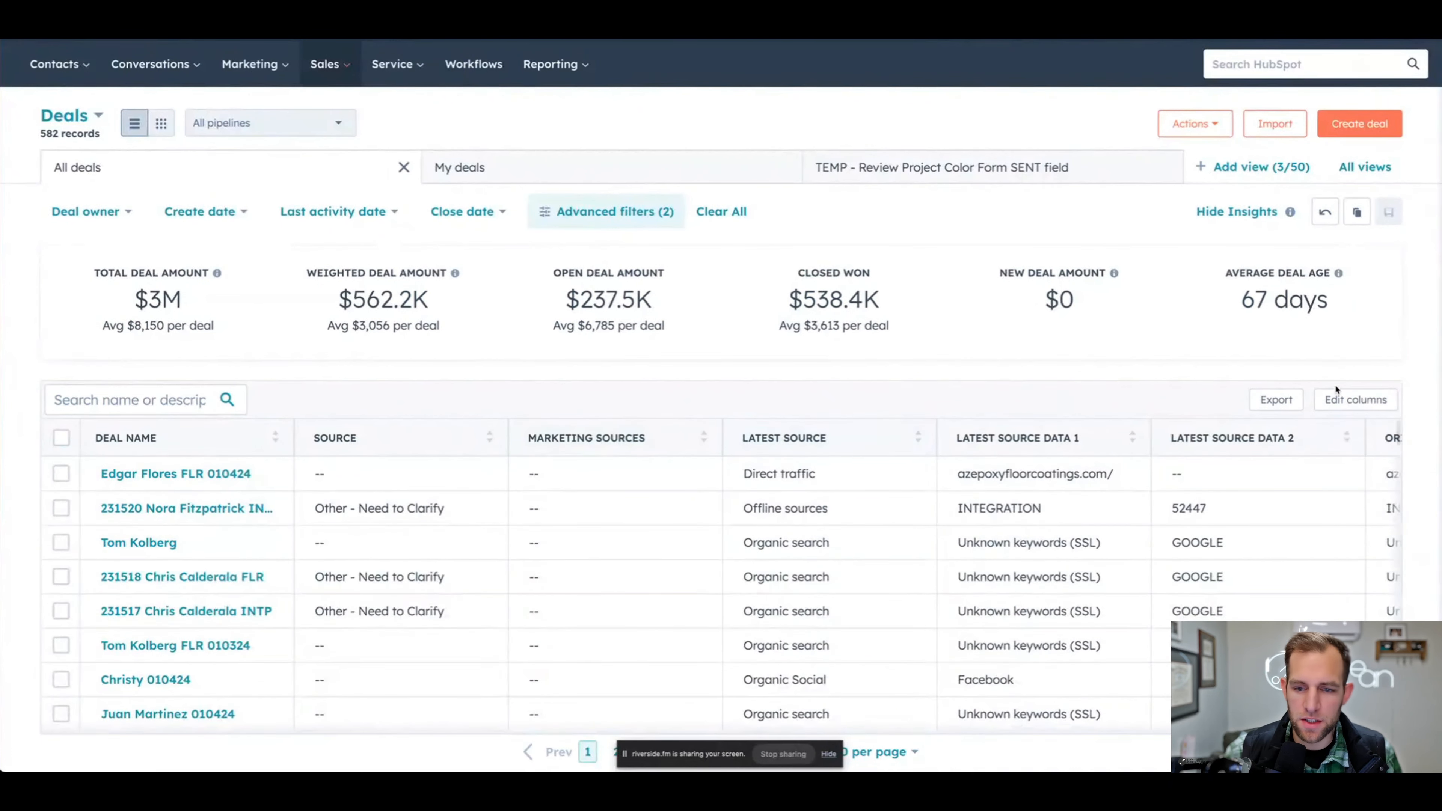
- Remove the Marketing Sources column from the deals table and apply the change
{"action": "left_click", "coordinate": [1374, 401]}
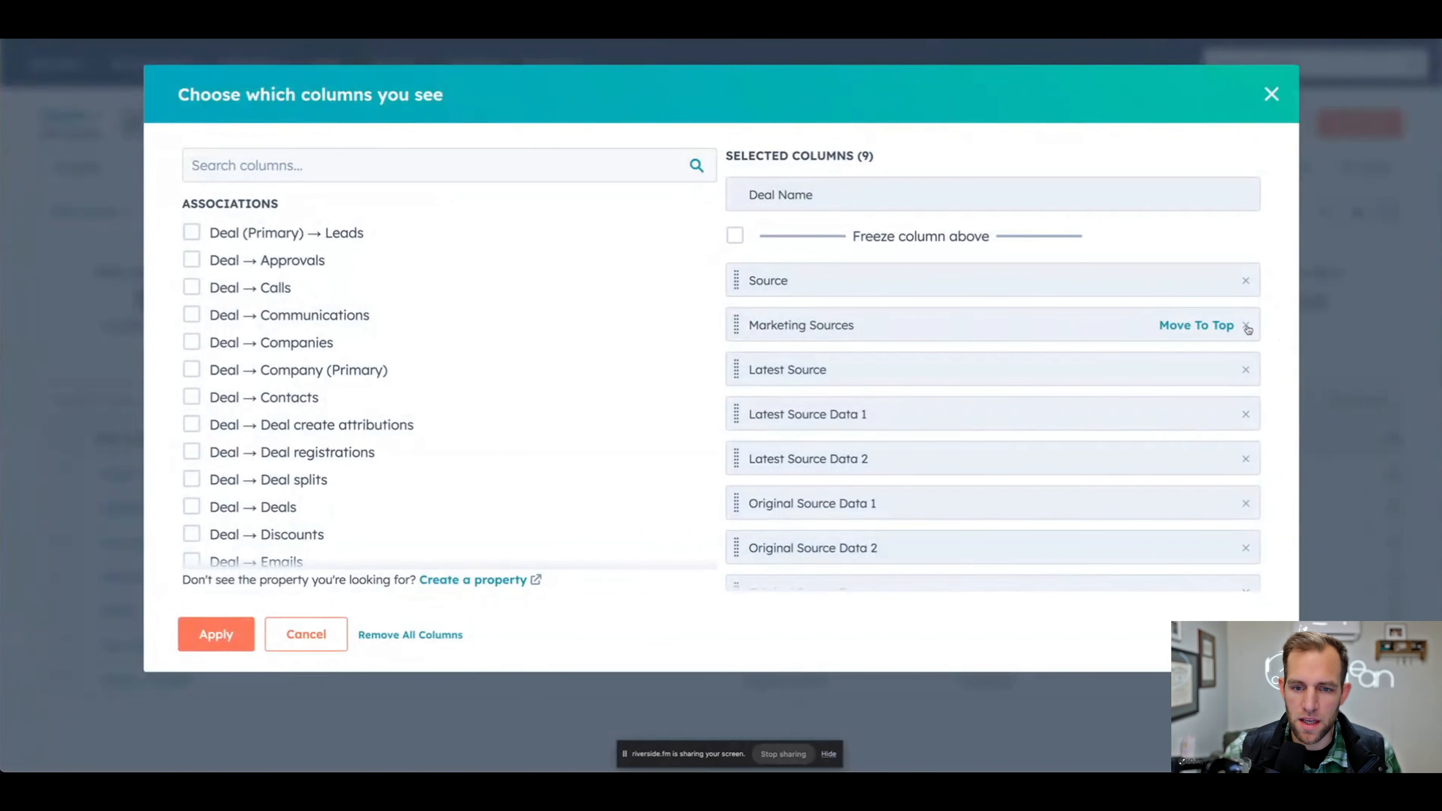
{"action": "left_click", "coordinate": [1246, 327]}
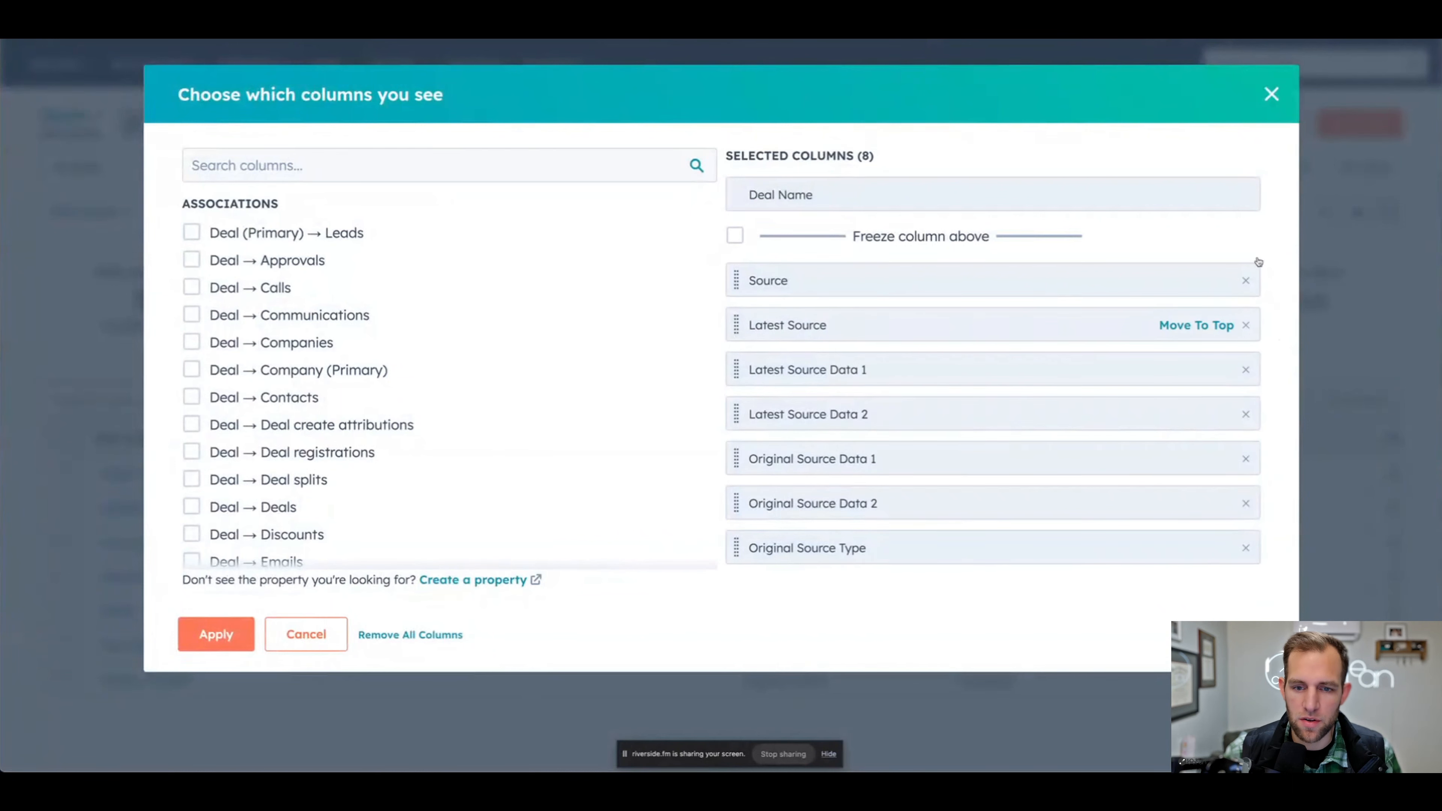
{"action": "left_click", "coordinate": [216, 634]}
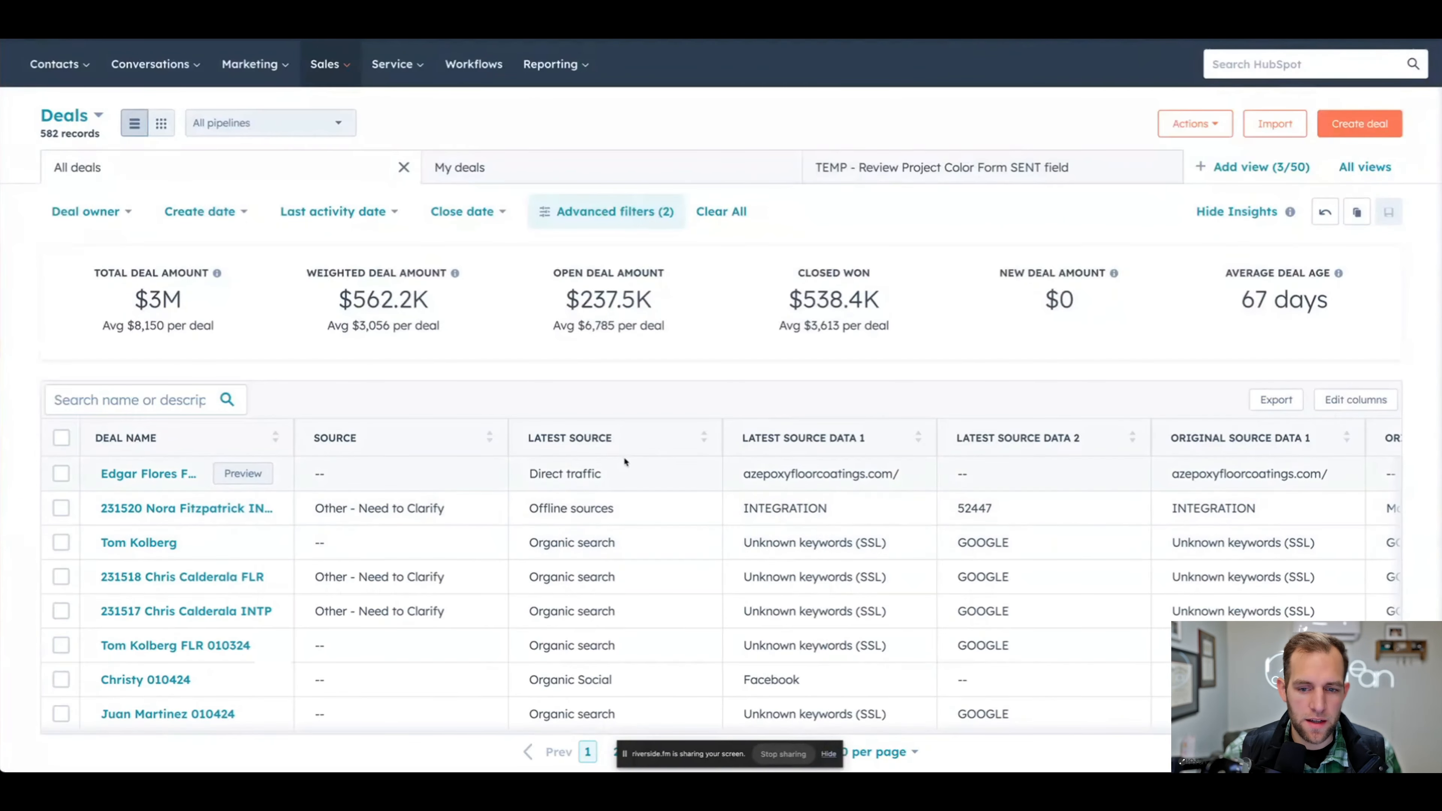
{"action": "left_click", "coordinate": [482, 470]}
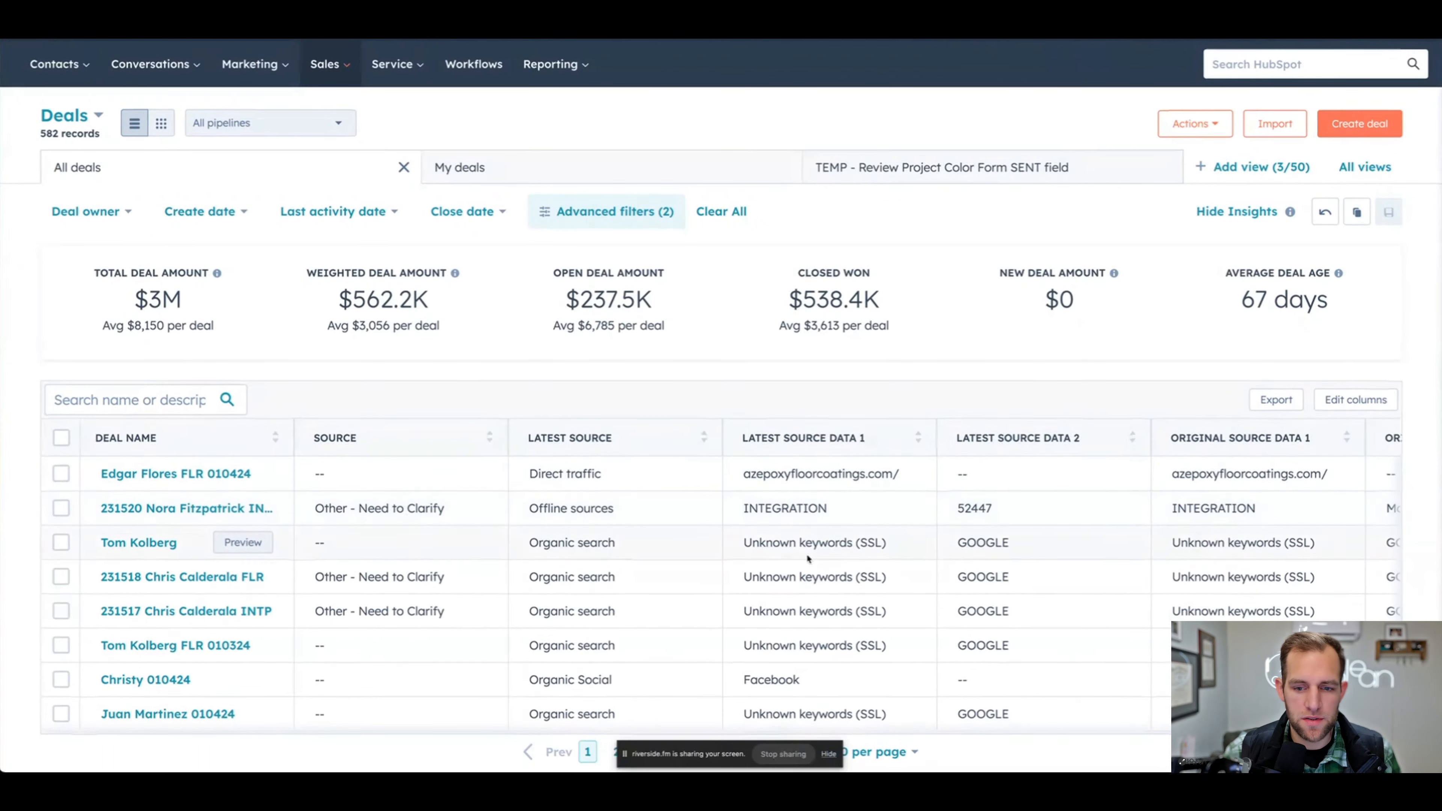
- Sort the deals by Latest Source Data 1 so the Unknown keywords (SSL) records come first
{"action": "scroll", "coordinate": [880, 452], "scroll_direction": "down", "scroll_amount": 1}
{"action": "left_click", "coordinate": [881, 445]}
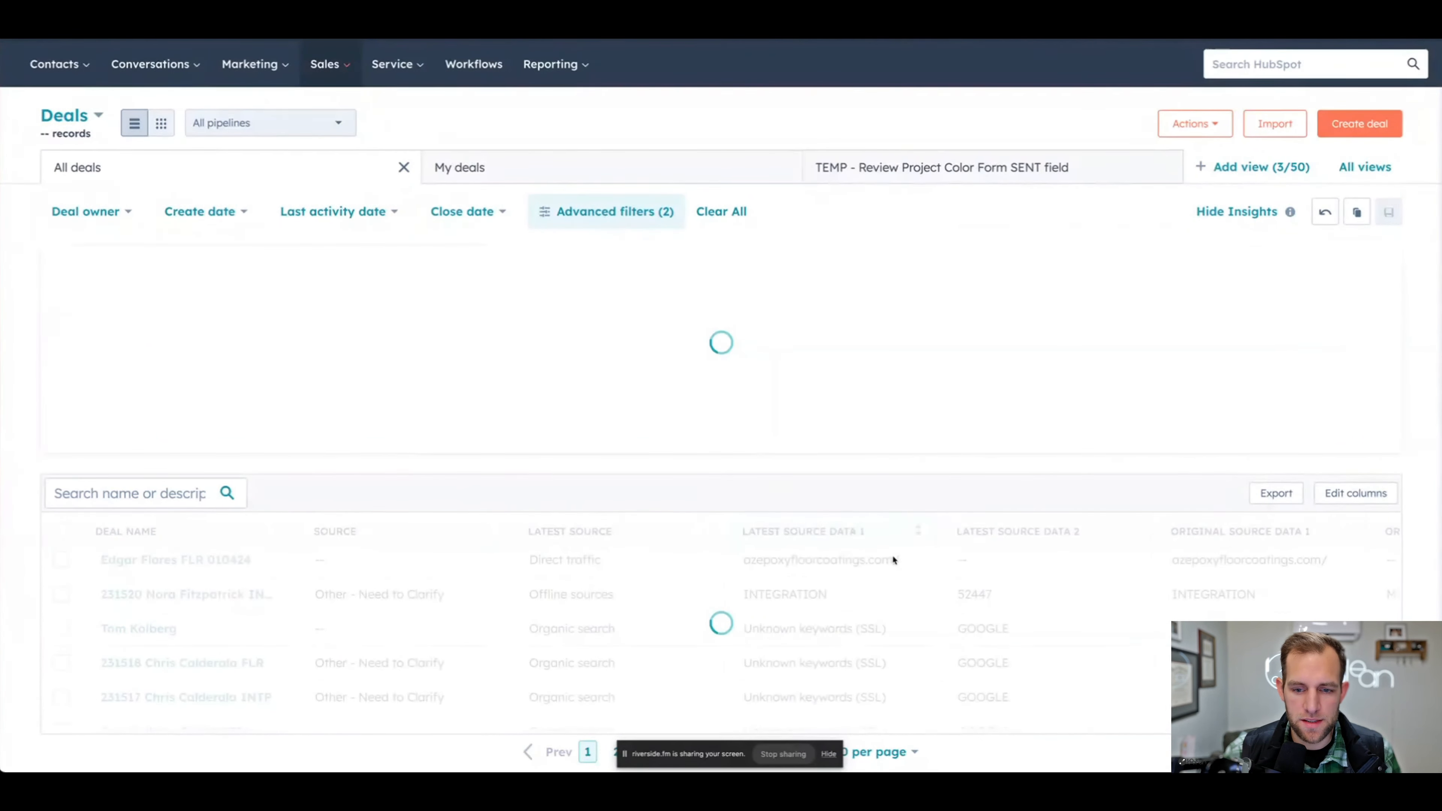
{"action": "scroll", "coordinate": [851, 517], "scroll_direction": "down", "scroll_amount": 1}
{"action": "scroll", "coordinate": [840, 517], "scroll_direction": "up", "scroll_amount": 1}
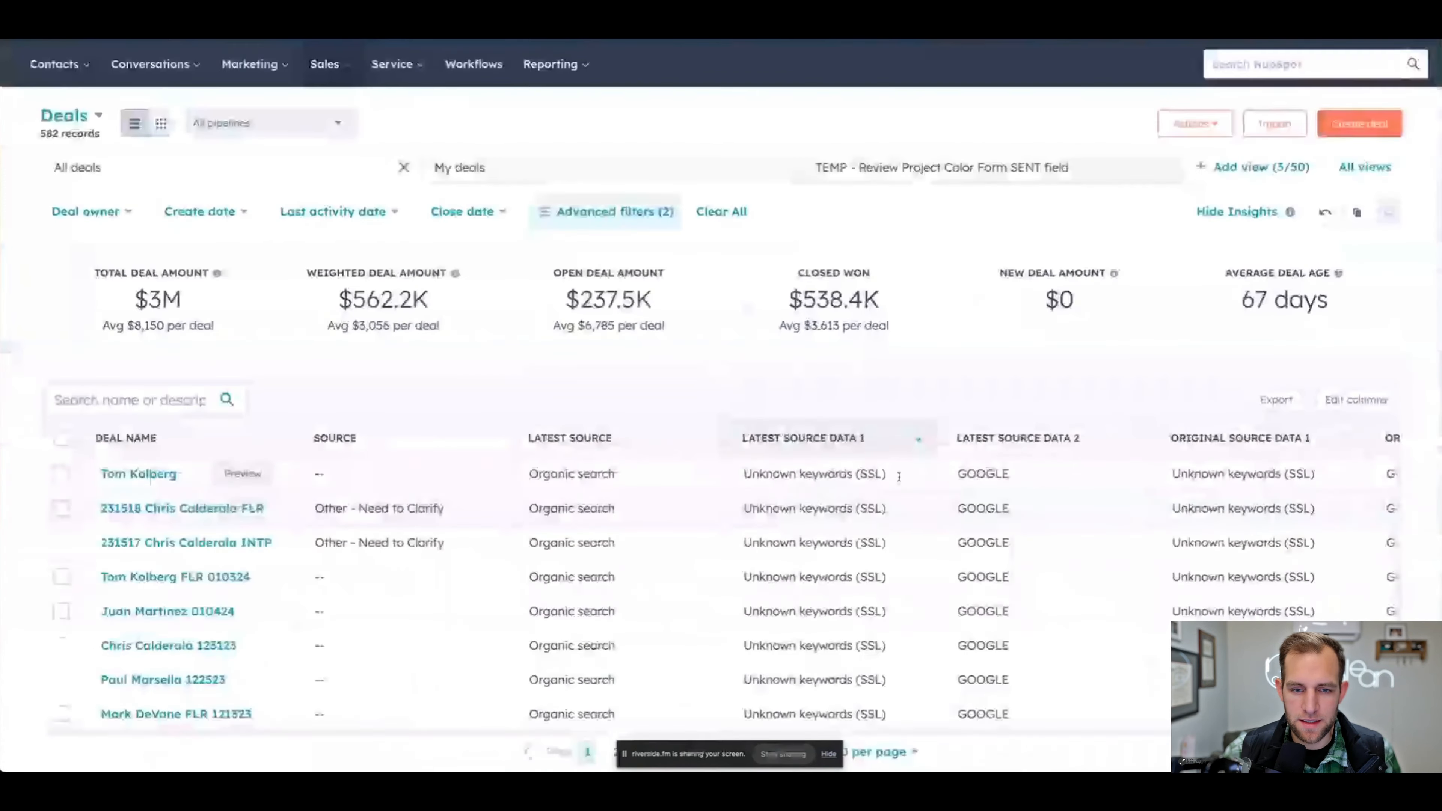
- Select every Organic search deal whose Latest Source Data 1 is Unknown keywords (SSL), down to the last one before Direct traffic
{"action": "scroll", "coordinate": [1033, 494], "scroll_direction": "down", "scroll_amount": 2}
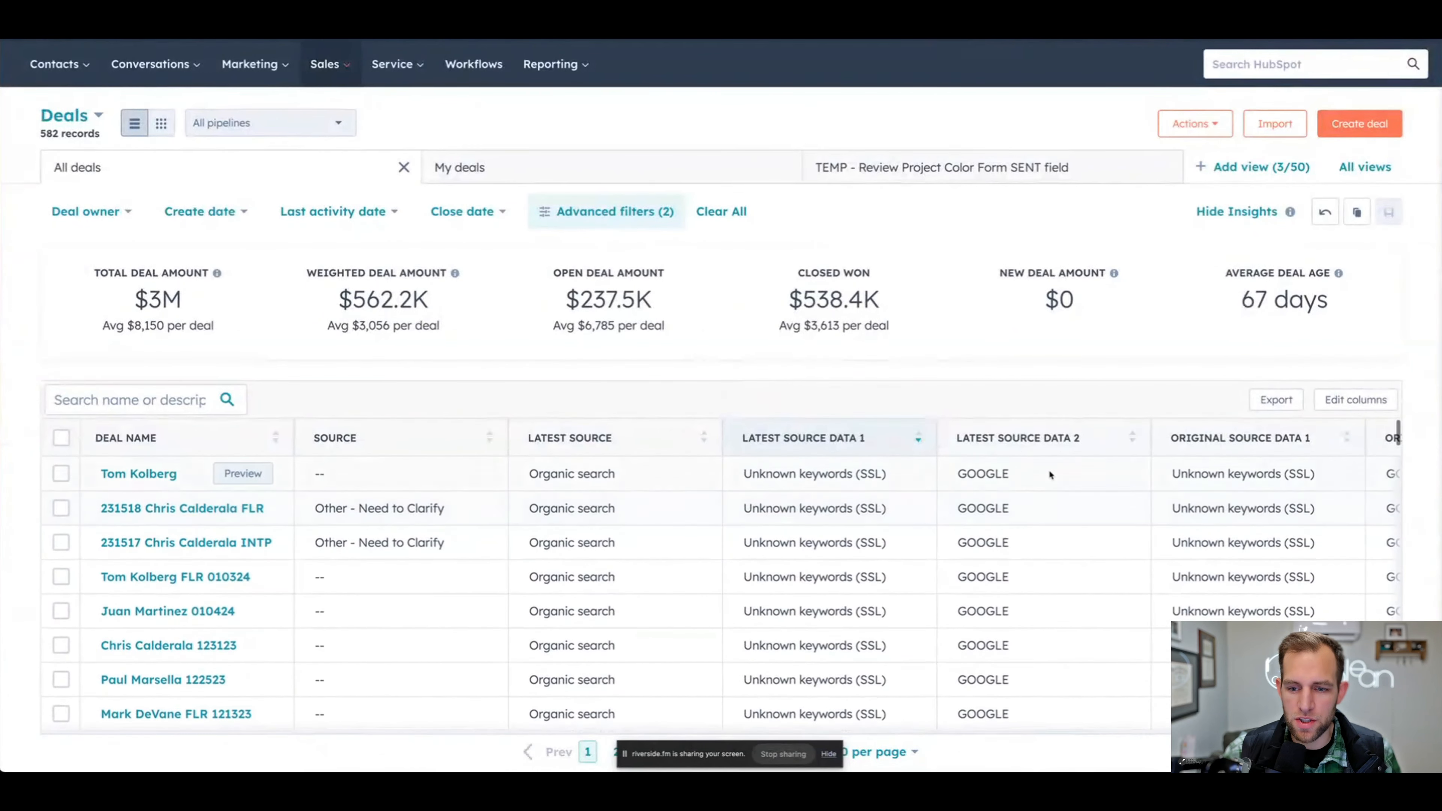
{"action": "scroll", "coordinate": [1059, 532], "scroll_direction": "up", "scroll_amount": 2}
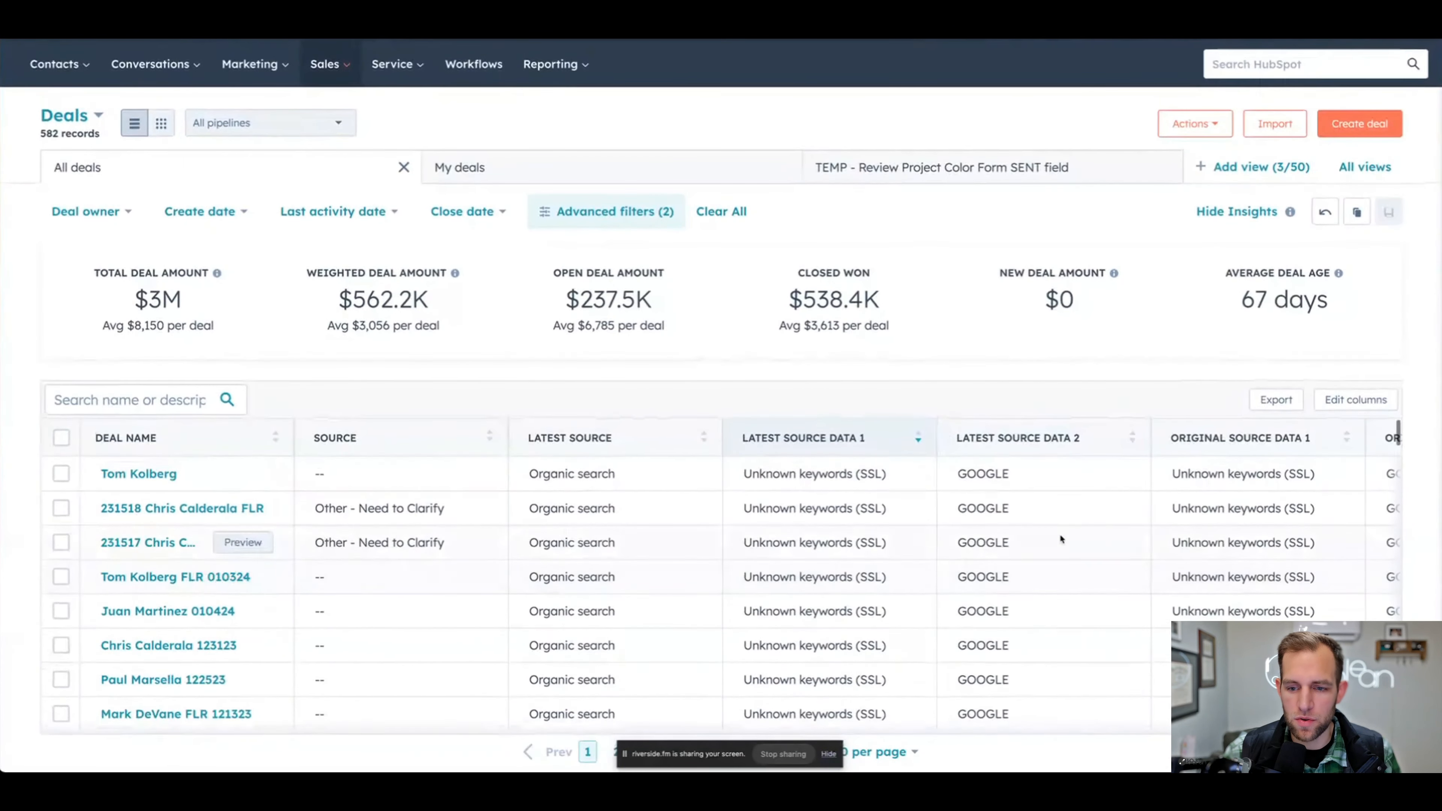
{"action": "scroll", "coordinate": [1059, 534], "scroll_direction": "down", "scroll_amount": 1}
{"action": "scroll", "coordinate": [1059, 533], "scroll_direction": "down", "scroll_amount": 9}
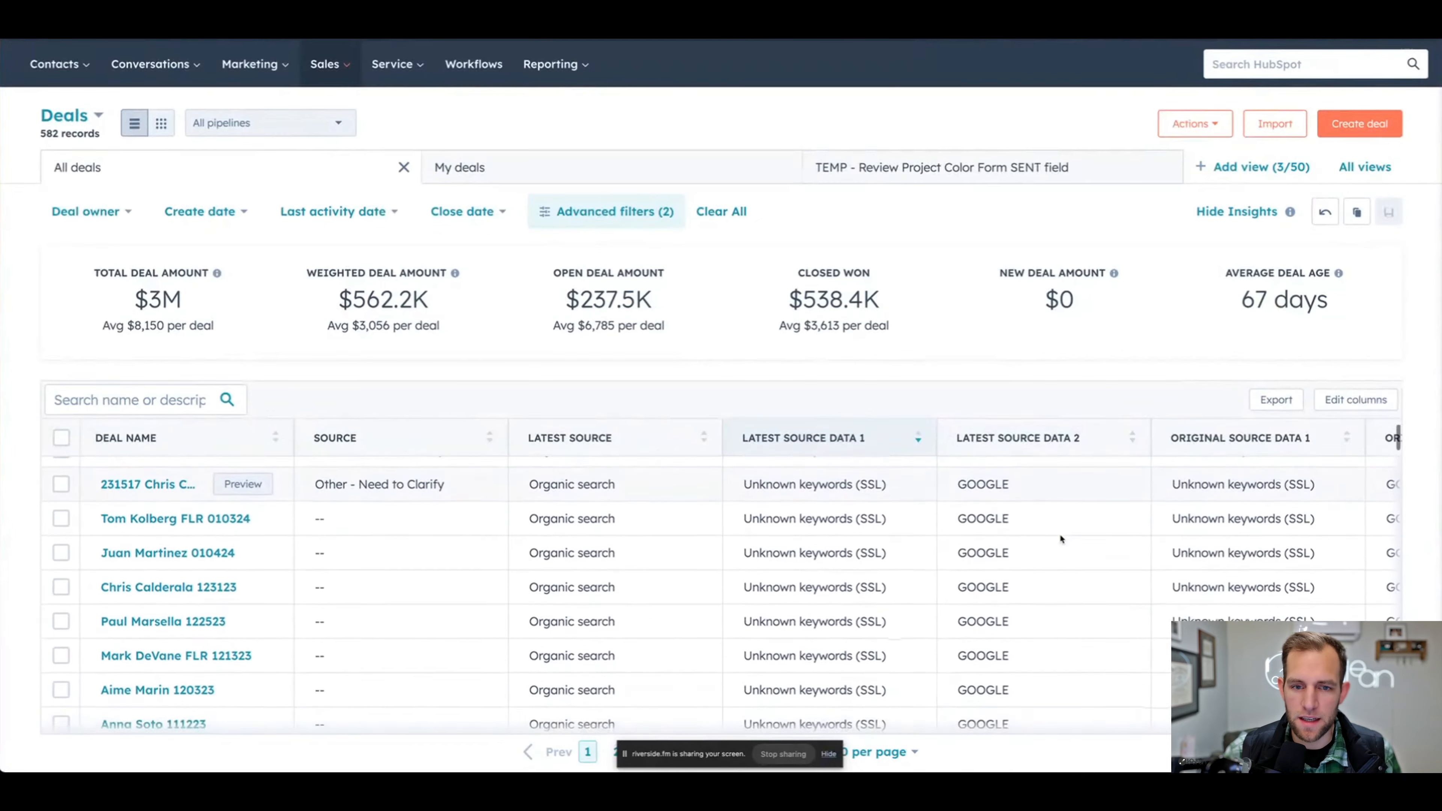
{"action": "scroll", "coordinate": [1065, 543], "scroll_direction": "down", "scroll_amount": 5}
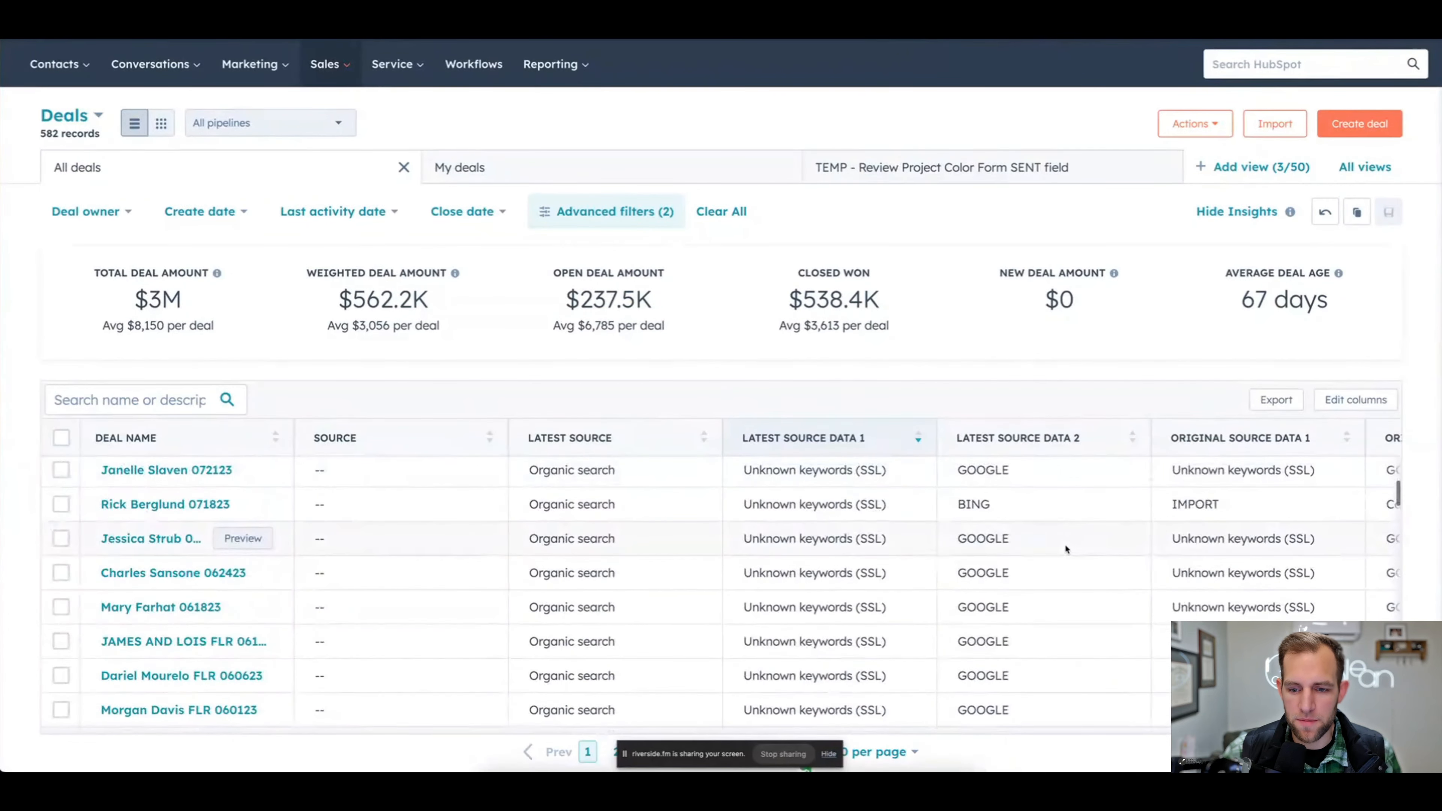
{"action": "scroll", "coordinate": [1065, 543], "scroll_direction": "down", "scroll_amount": 4}
{"action": "scroll", "coordinate": [1065, 547], "scroll_direction": "down", "scroll_amount": 6}
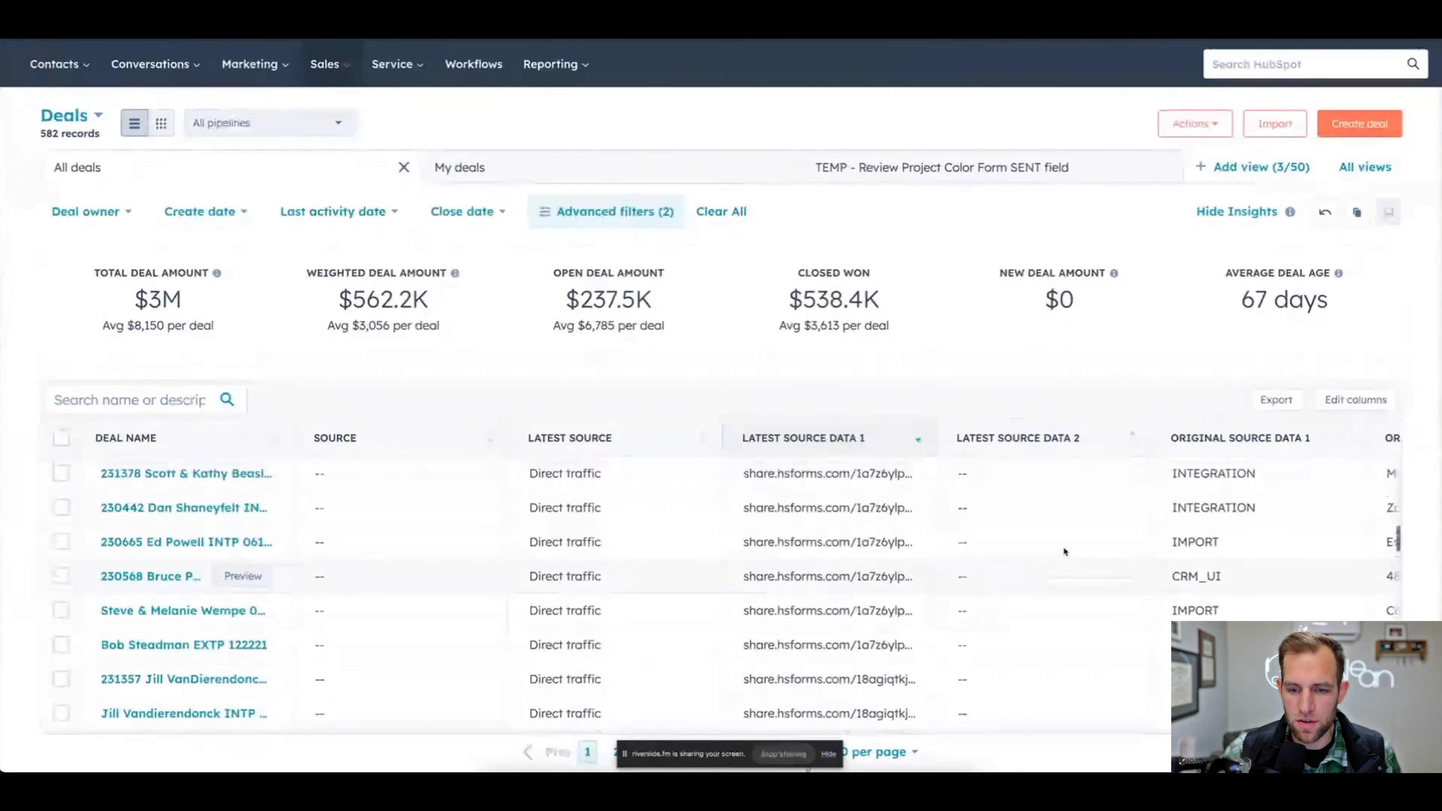
{"action": "scroll", "coordinate": [1063, 548], "scroll_direction": "up", "scroll_amount": 3}
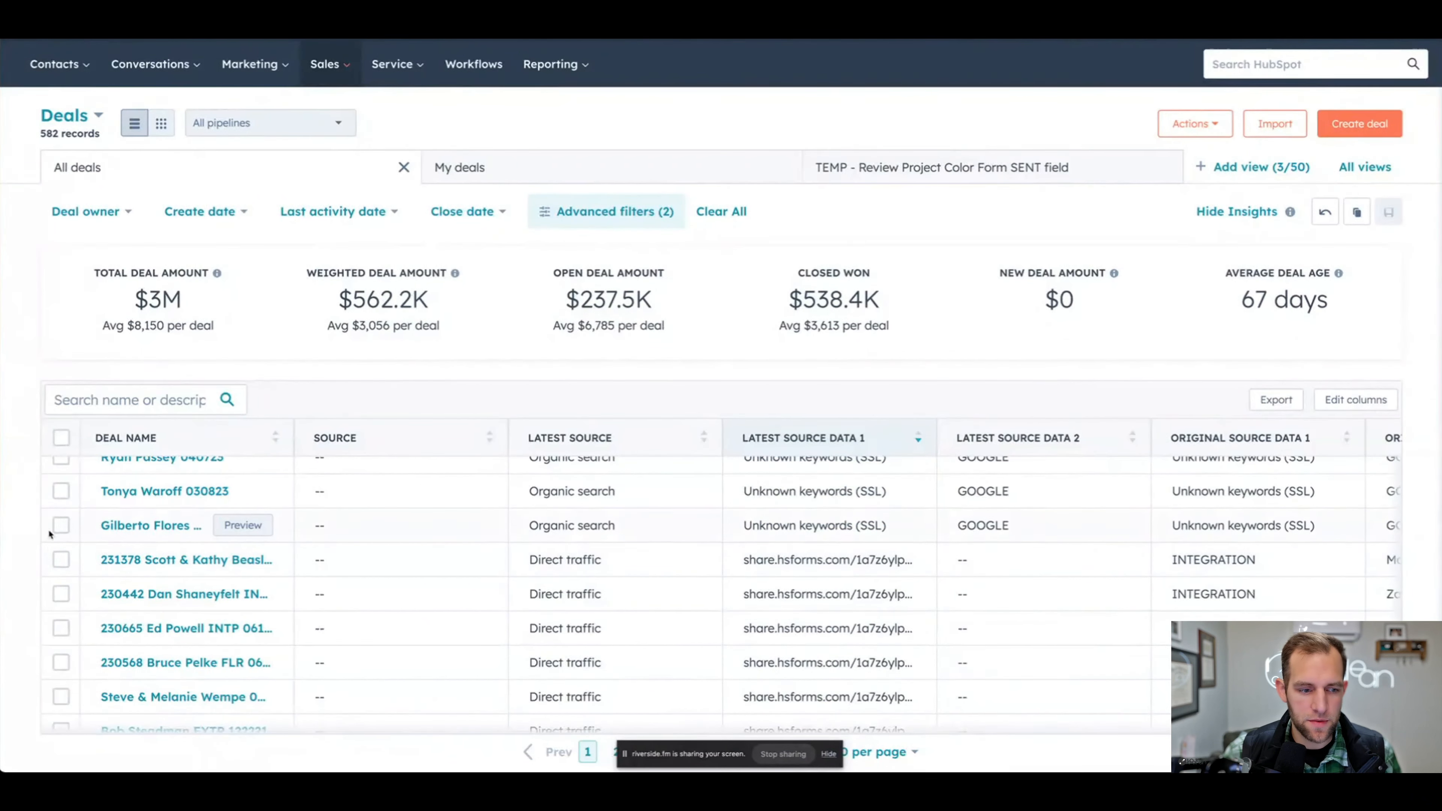
{"action": "left_click", "coordinate": [61, 526]}
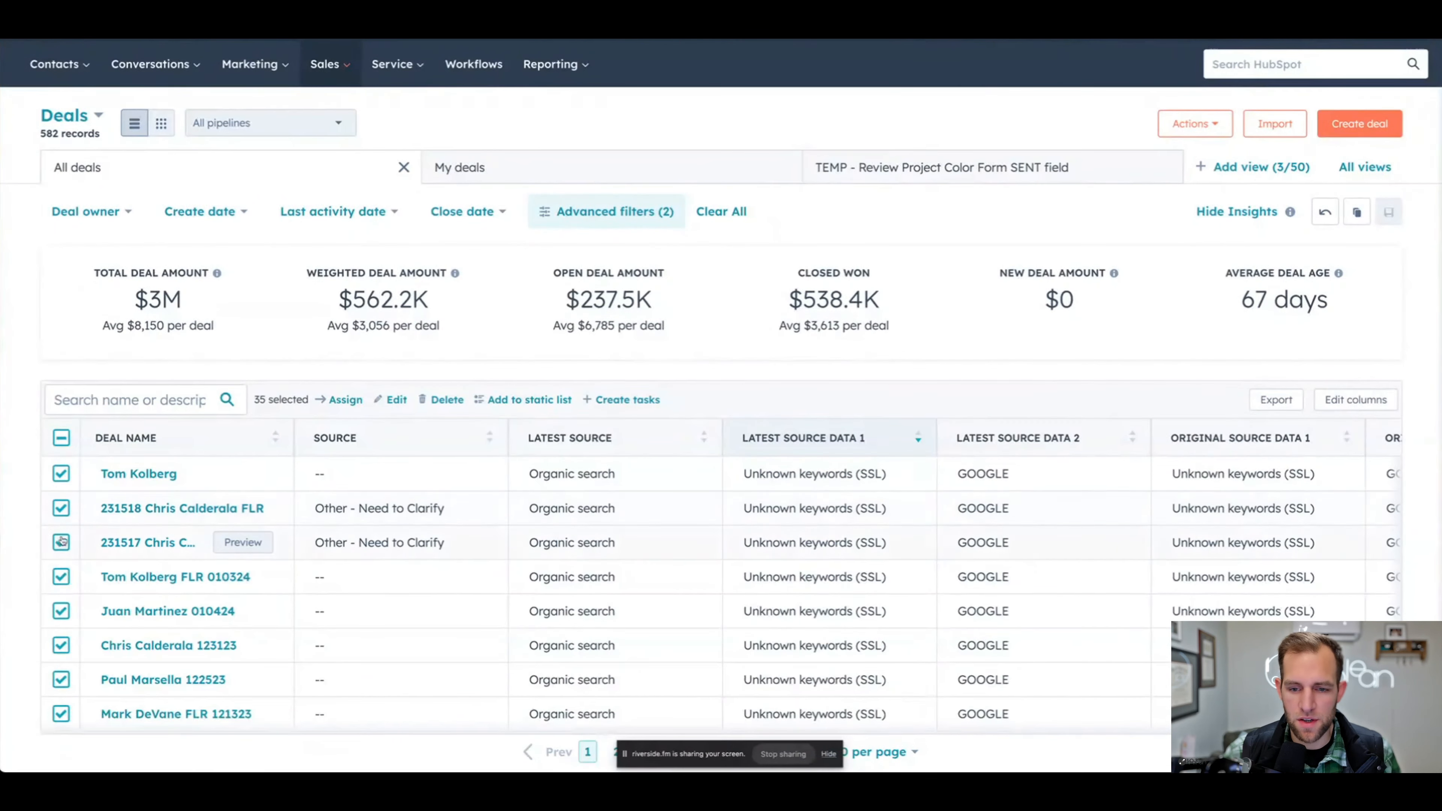
- Bulk edit the selected deals' Source property to Web Search, replacing the current values
{"action": "left_click", "coordinate": [391, 400]}
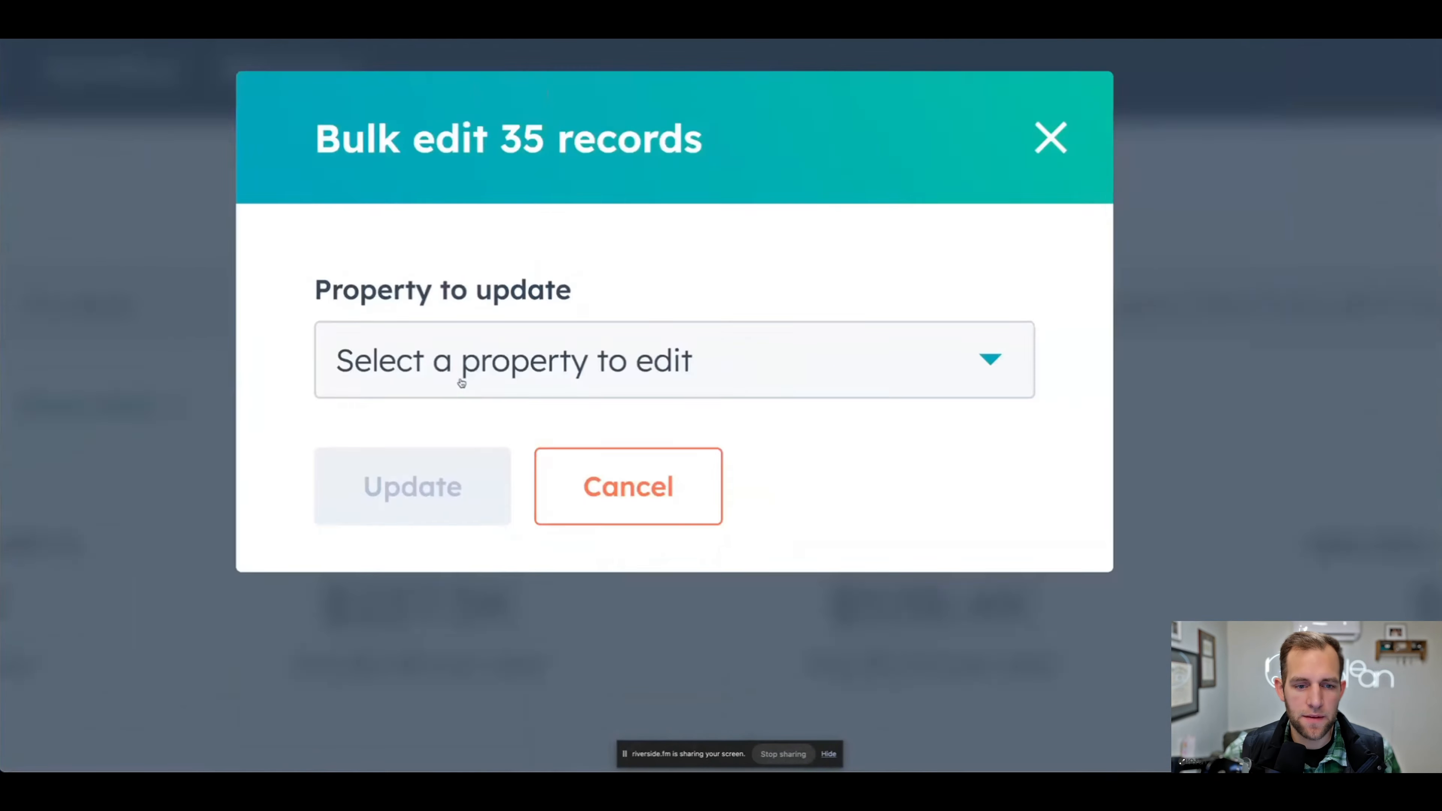
{"action": "left_click", "coordinate": [628, 193]}
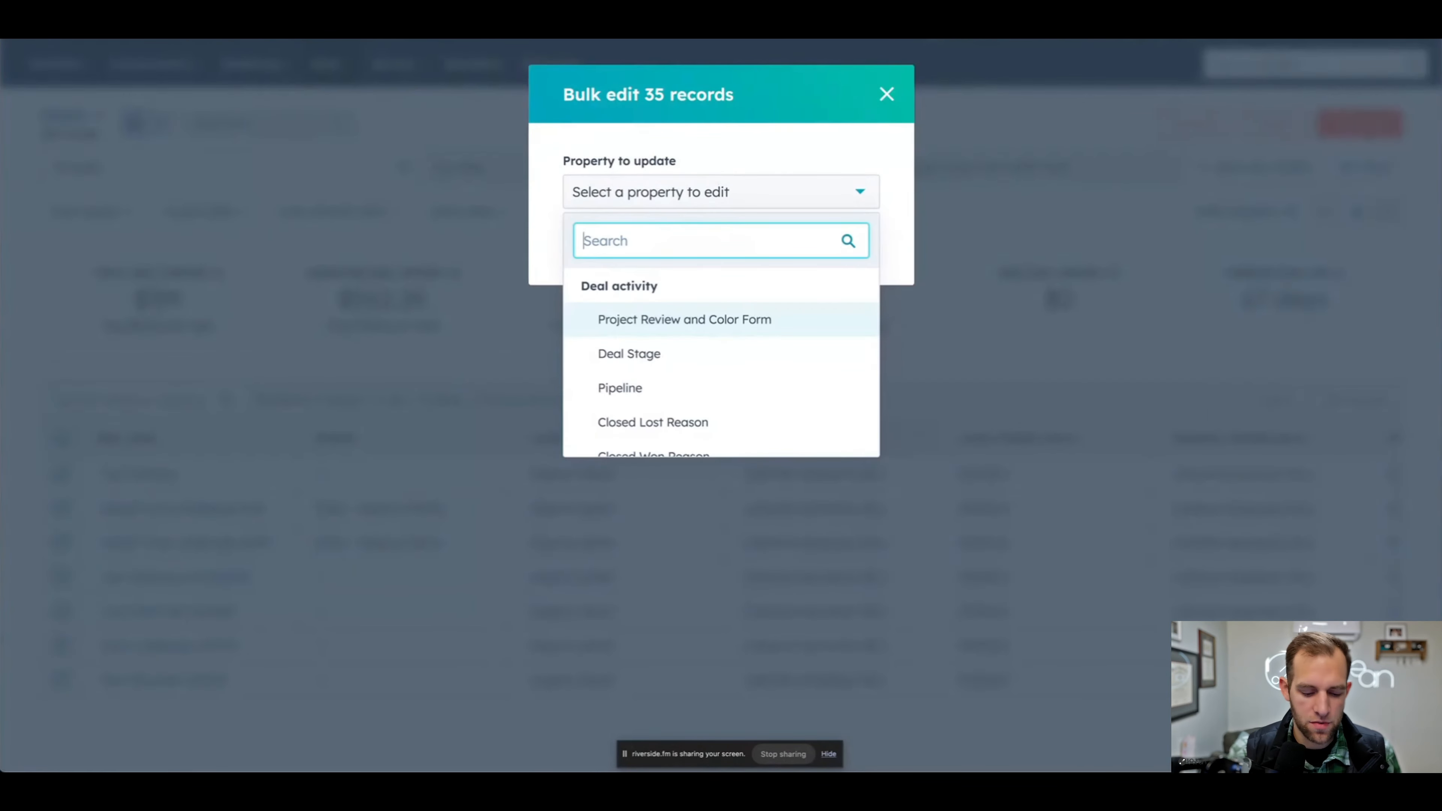
{"action": "type", "text": "source"}
{"action": "left_click", "coordinate": [617, 353]}
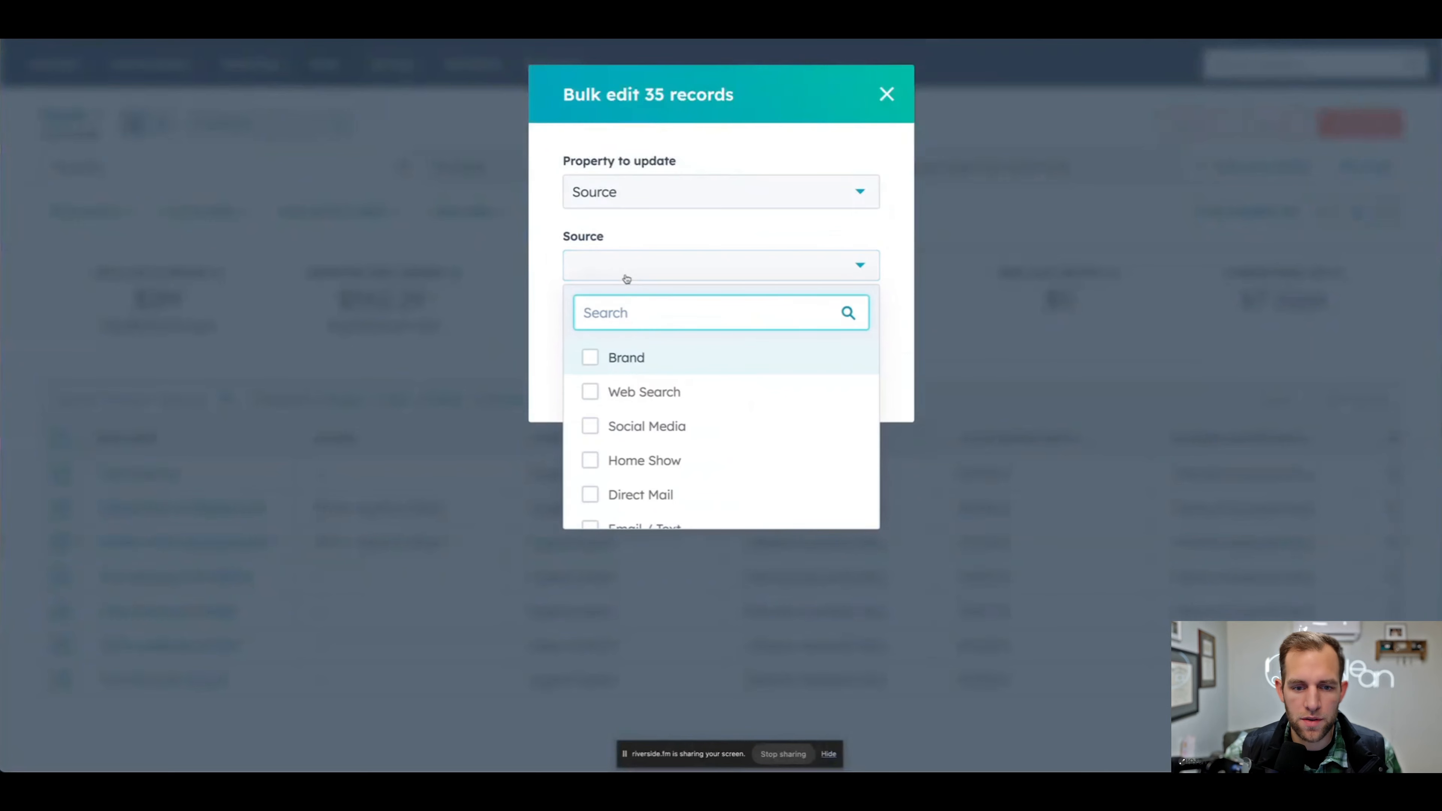
{"action": "left_click", "coordinate": [595, 397]}
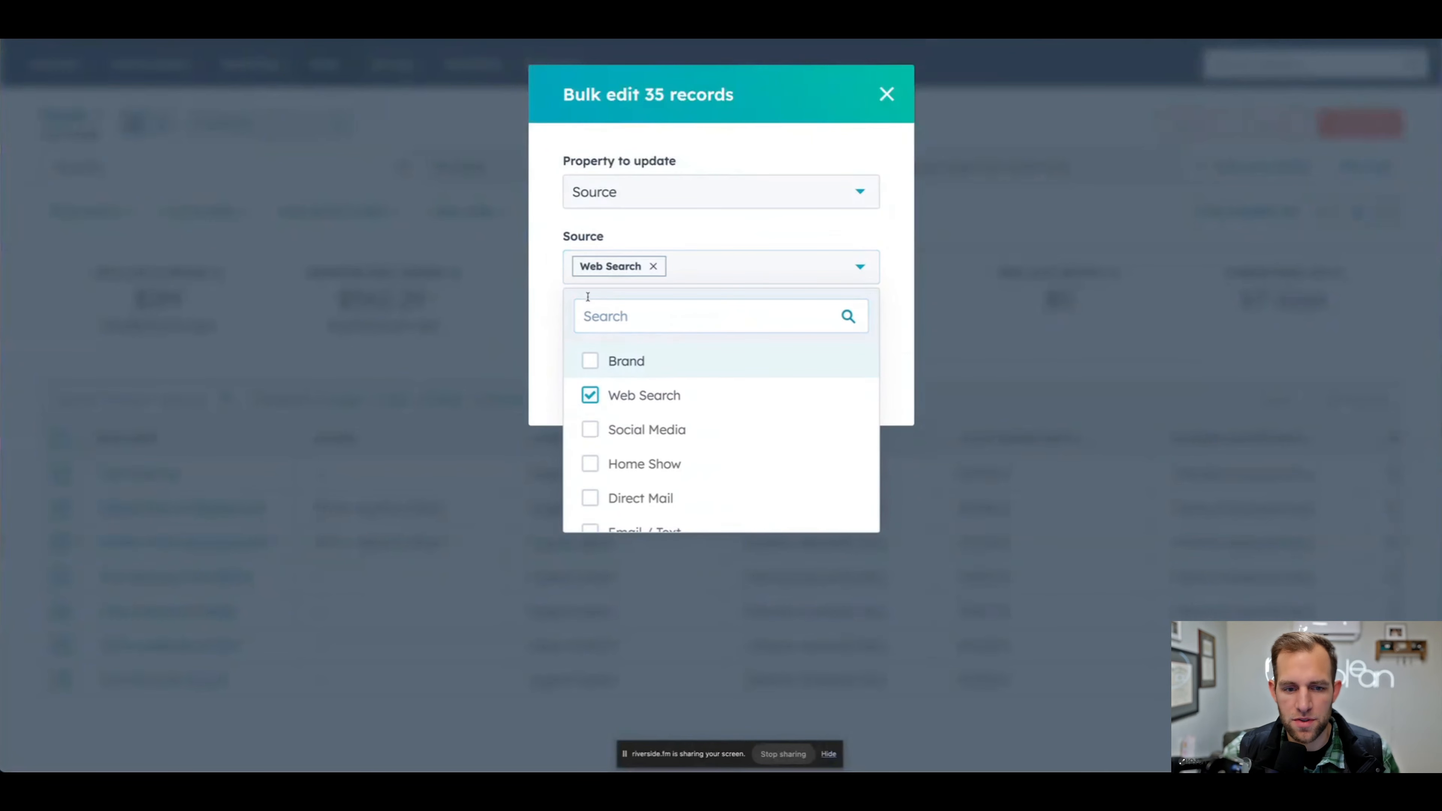
{"action": "left_click", "coordinate": [550, 273]}
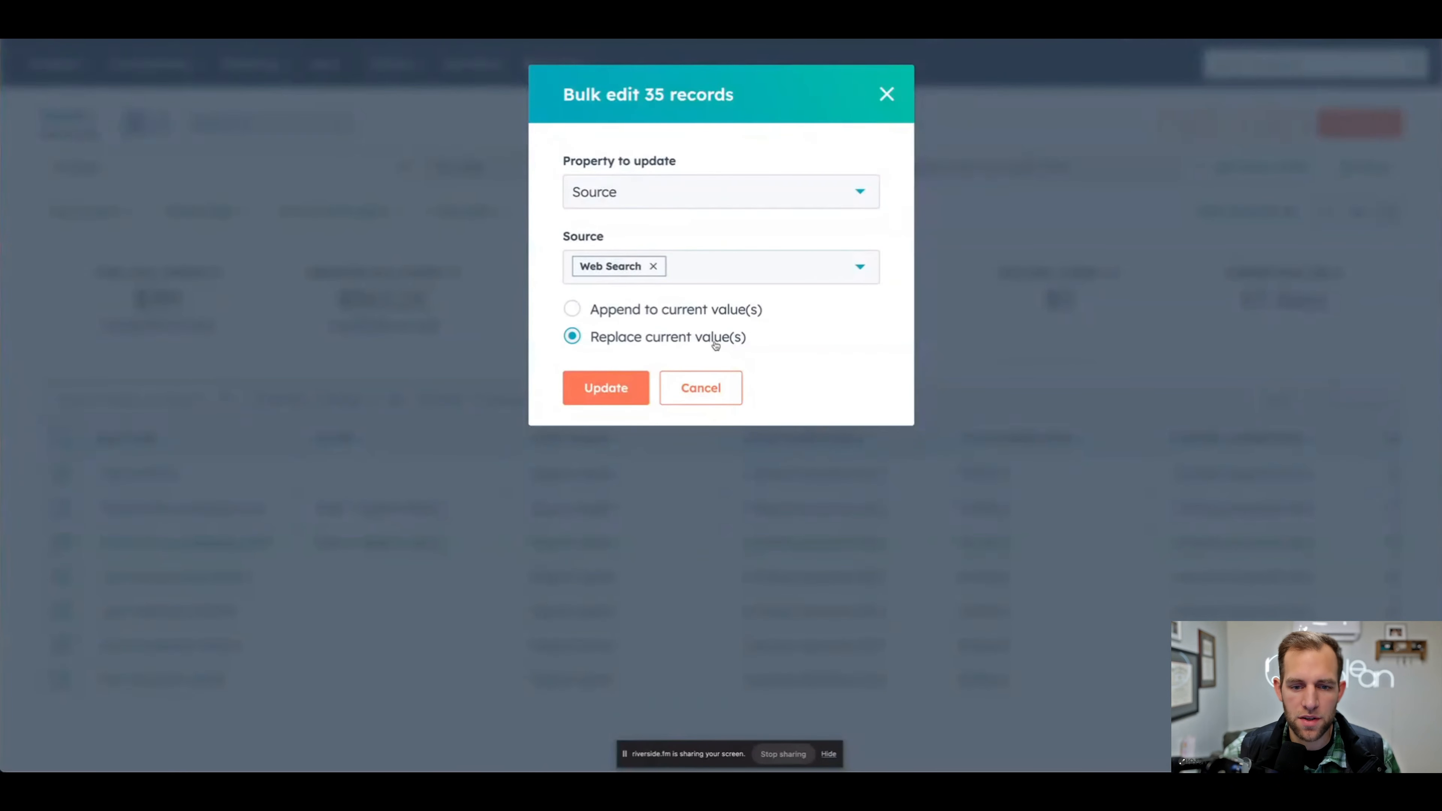
{"action": "left_click", "coordinate": [608, 392]}
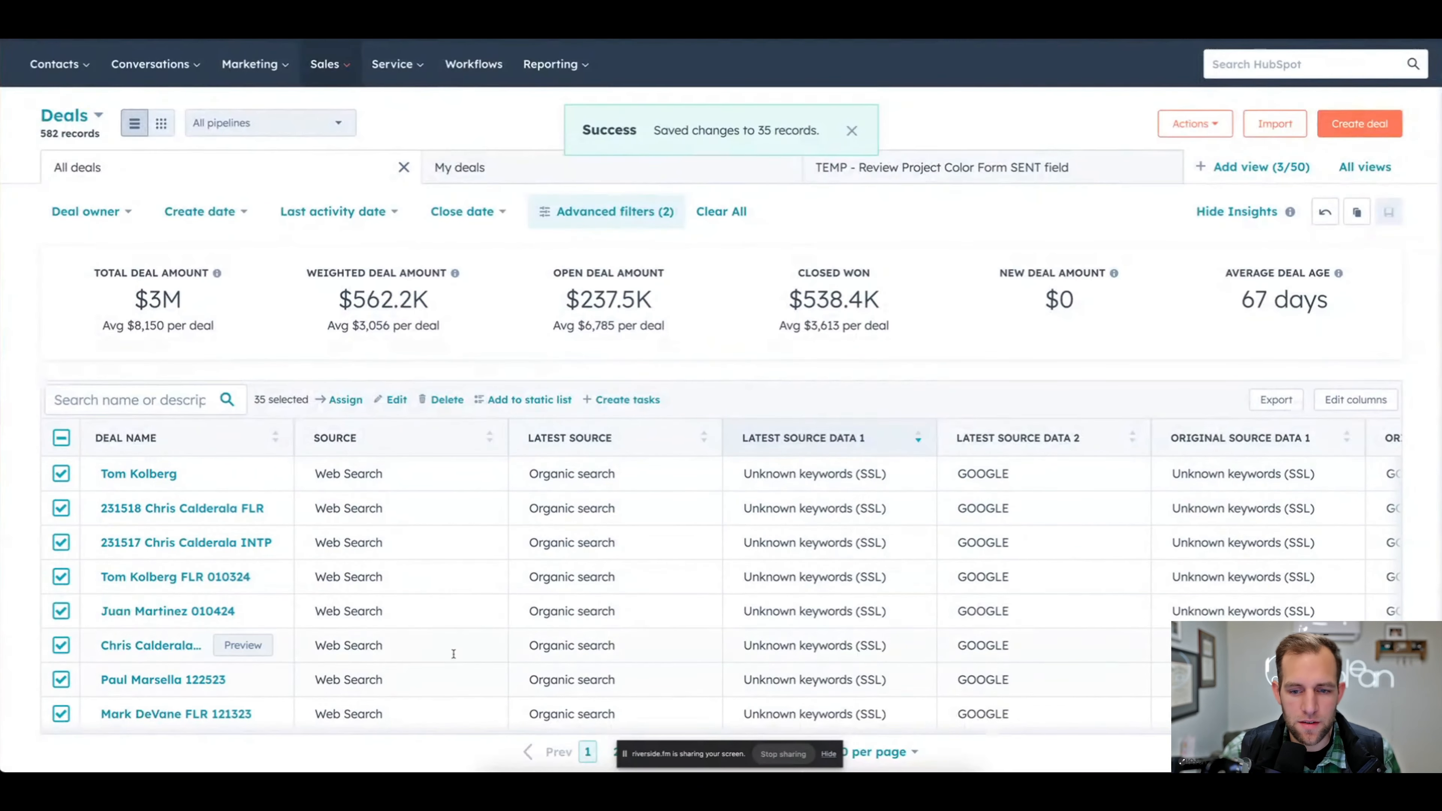
- Widen the Latest Source Data 1 column and examine the full form URLs of the Direct traffic deals below the selected ones
{"action": "scroll", "coordinate": [455, 653], "scroll_direction": "down", "scroll_amount": 10}
{"action": "scroll", "coordinate": [455, 653], "scroll_direction": "down", "scroll_amount": 5}
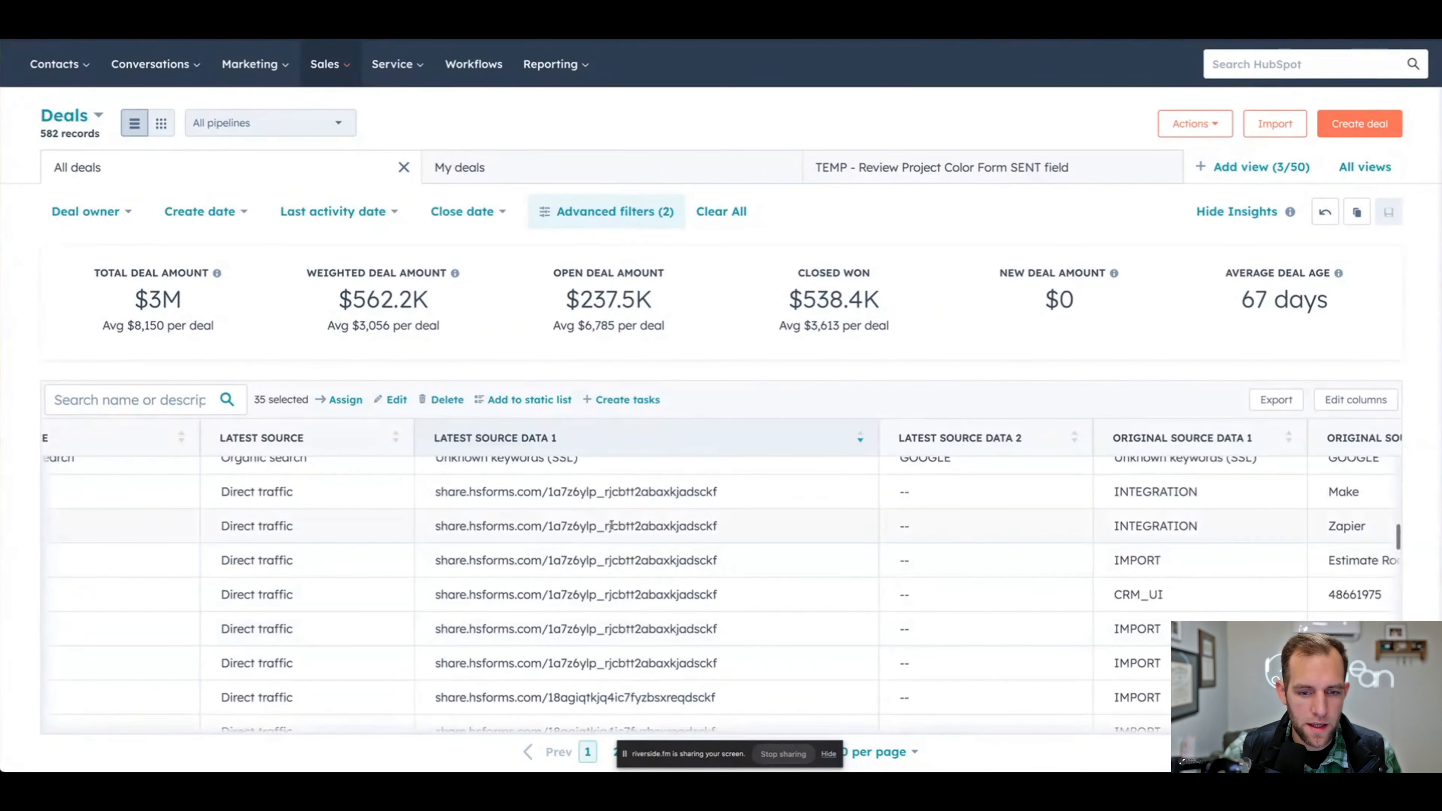
{"action": "scroll", "coordinate": [613, 529], "scroll_direction": "up", "scroll_amount": 2}
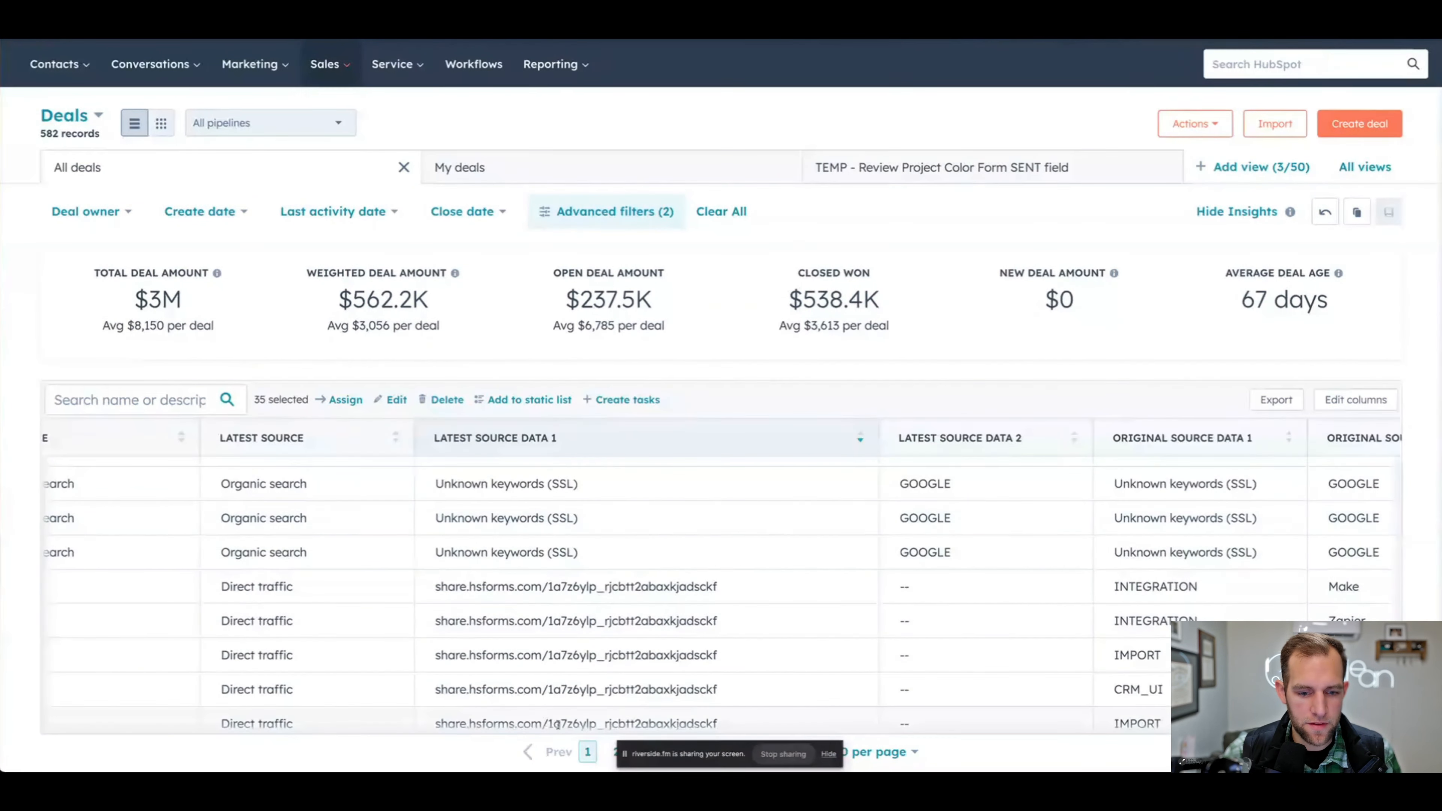
{"action": "scroll", "coordinate": [511, 653], "scroll_direction": "left", "scroll_amount": 3}
{"action": "scroll", "coordinate": [537, 685], "scroll_direction": "left", "scroll_amount": 2}
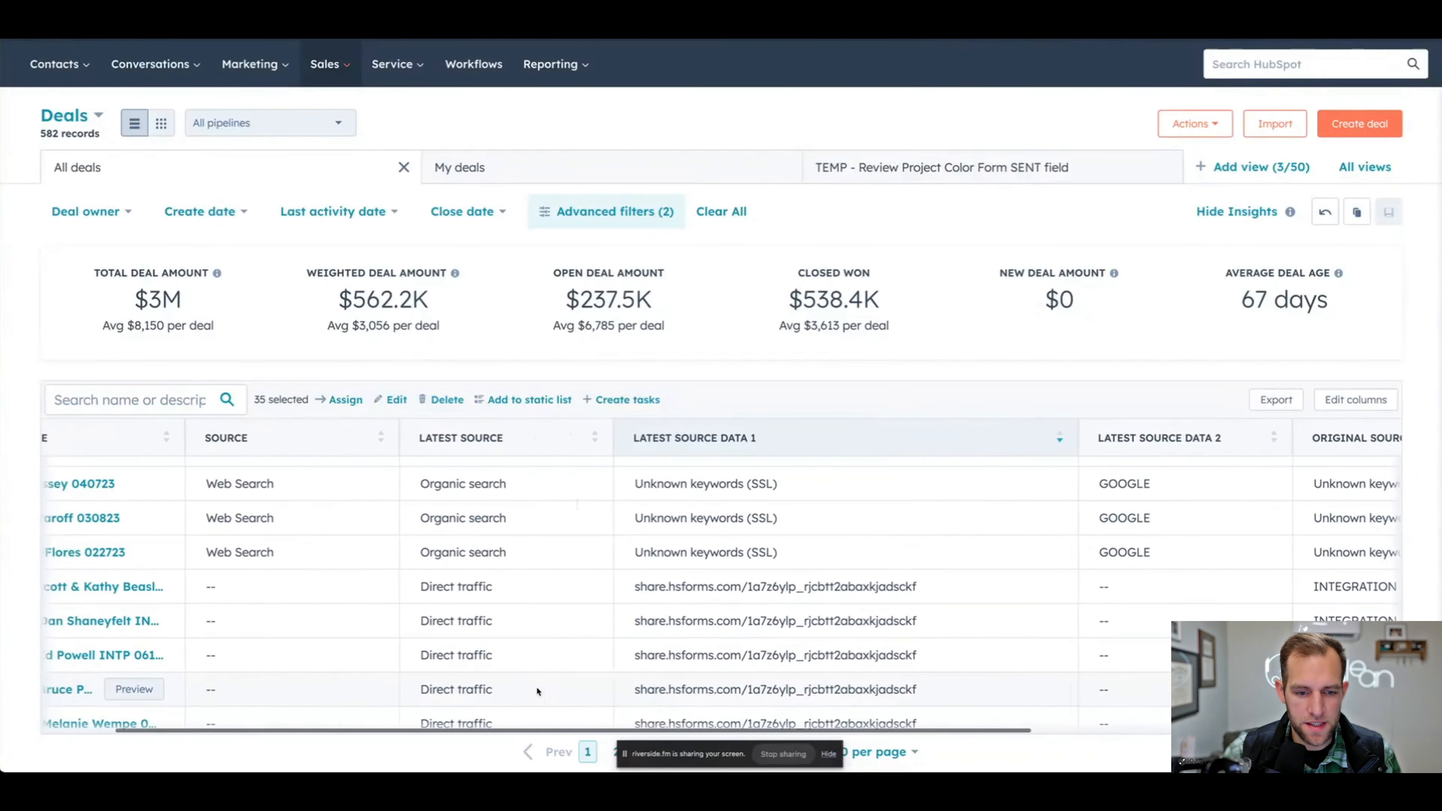
{"action": "scroll", "coordinate": [532, 600], "scroll_direction": "down", "scroll_amount": 1}
{"action": "scroll", "coordinate": [511, 591], "scroll_direction": "down", "scroll_amount": 2}
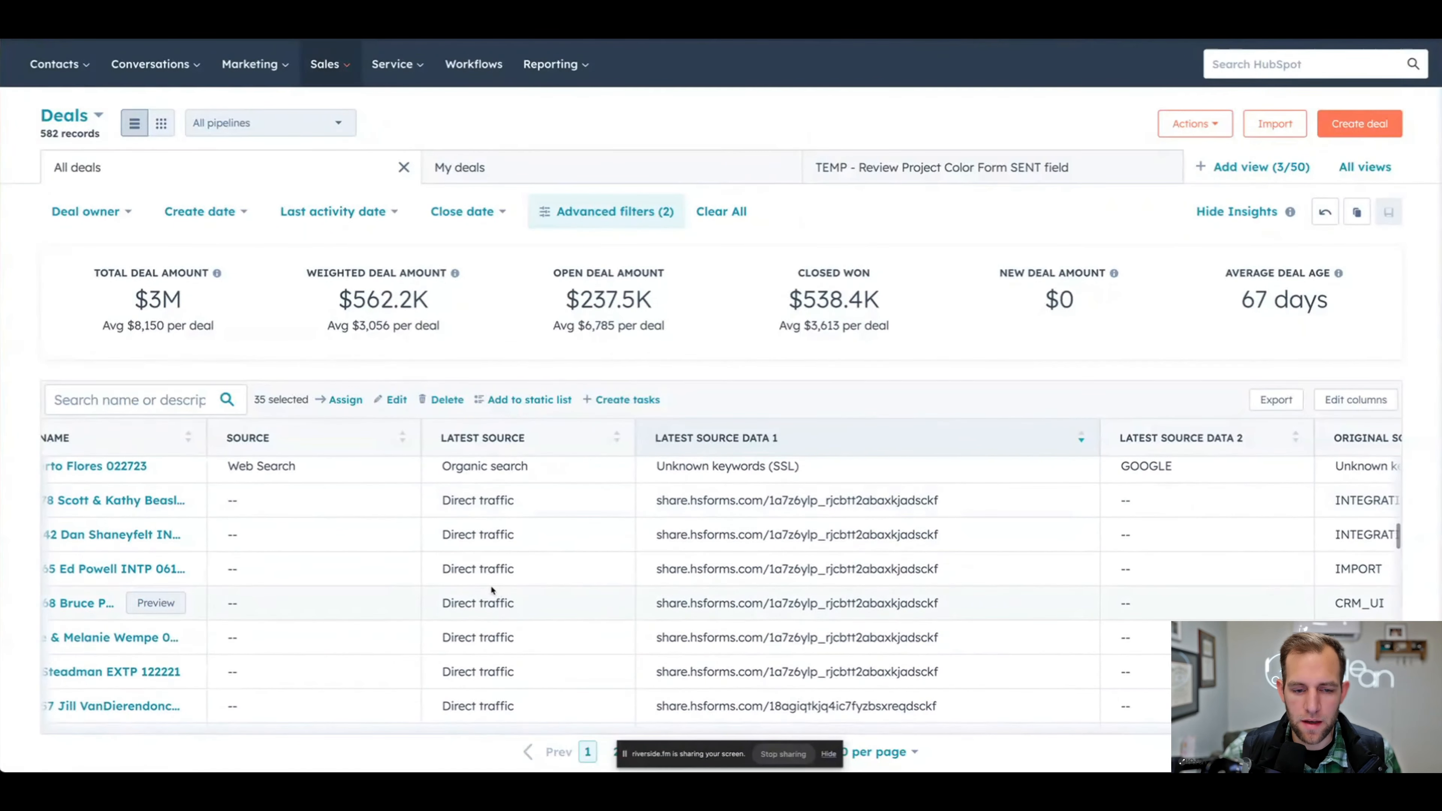
{"action": "scroll", "coordinate": [494, 584], "scroll_direction": "left", "scroll_amount": 3}
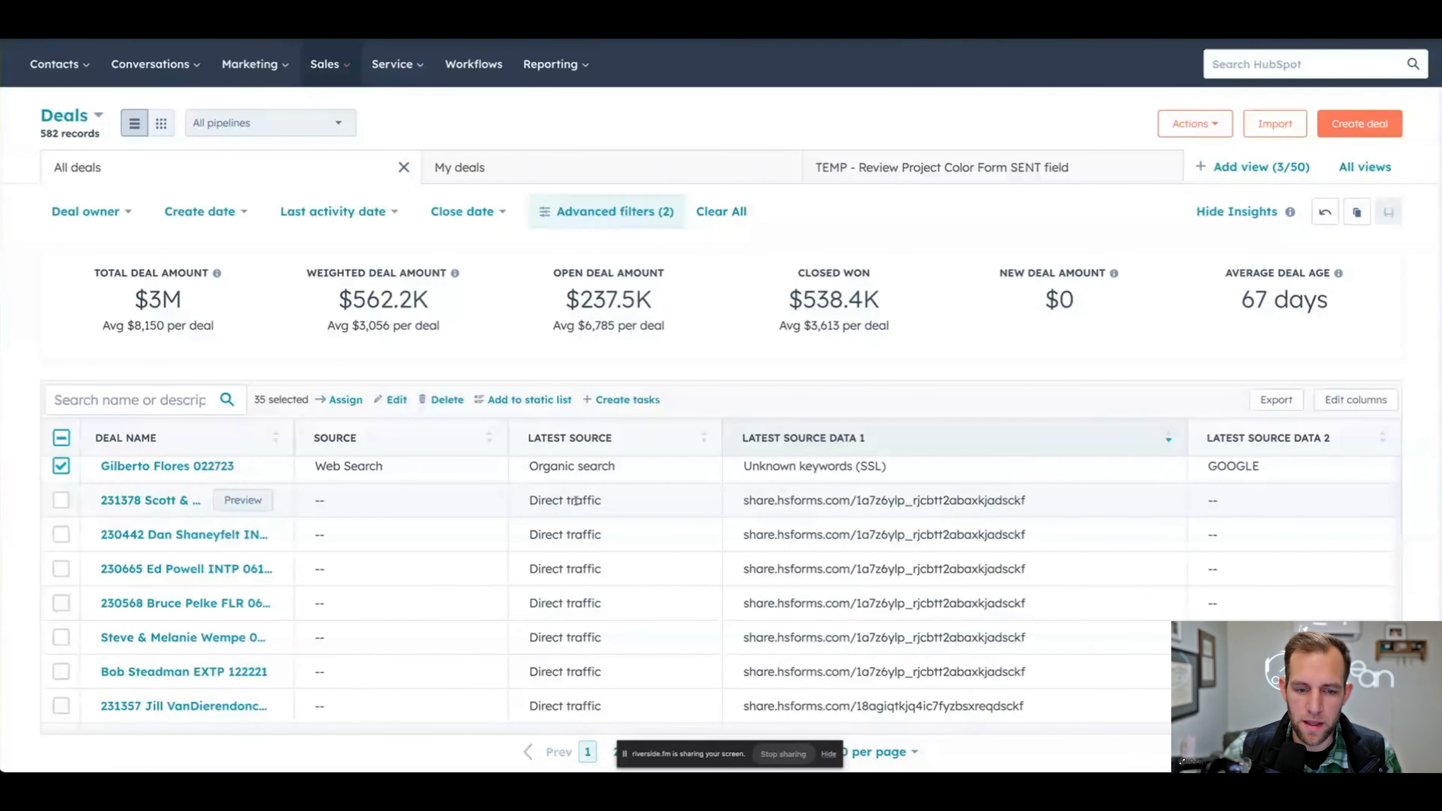
- Review the remaining source columns of the Direct traffic deals and clear the whole deal selection
{"action": "scroll", "coordinate": [693, 517], "scroll_direction": "right", "scroll_amount": 6}
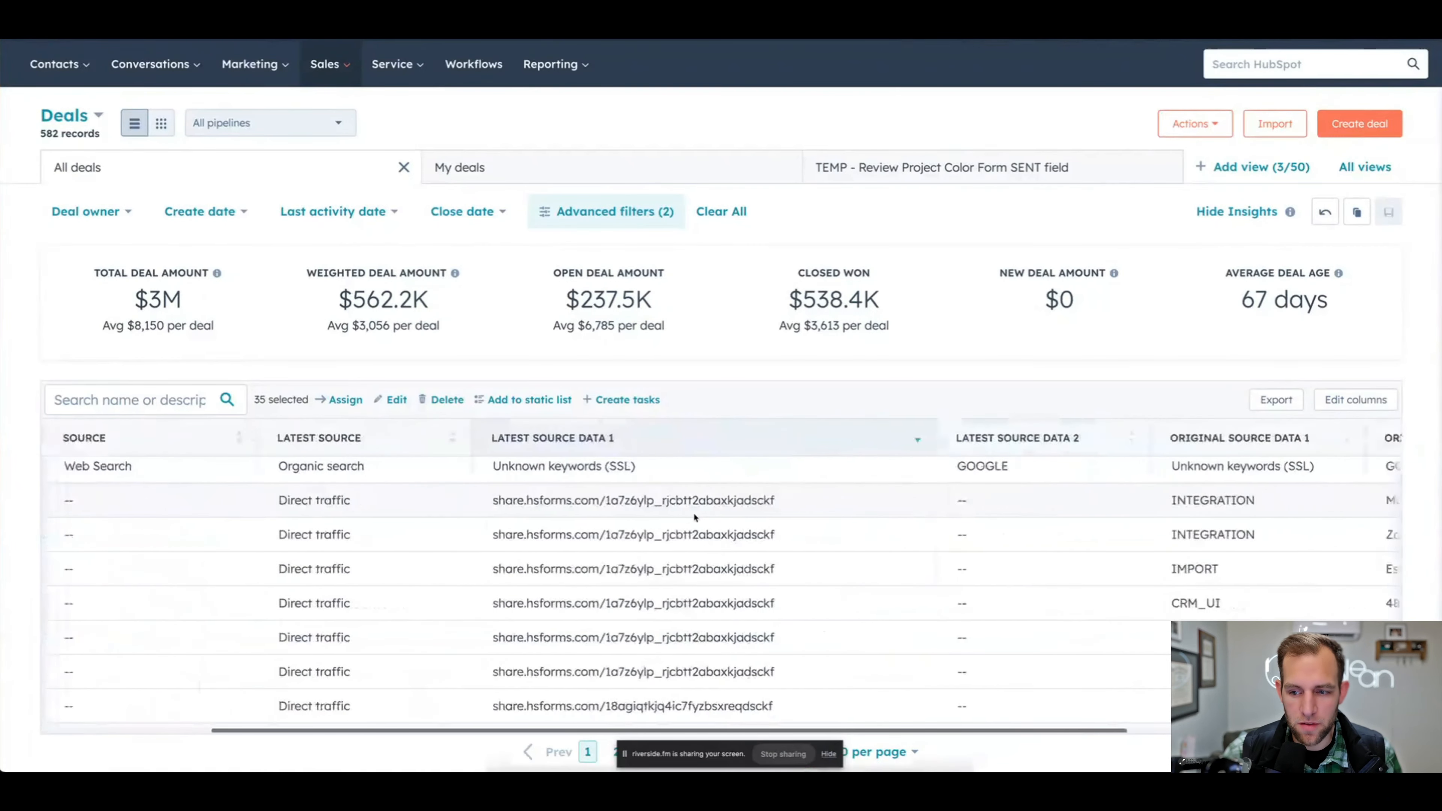
{"action": "scroll", "coordinate": [692, 511], "scroll_direction": "right", "scroll_amount": 2}
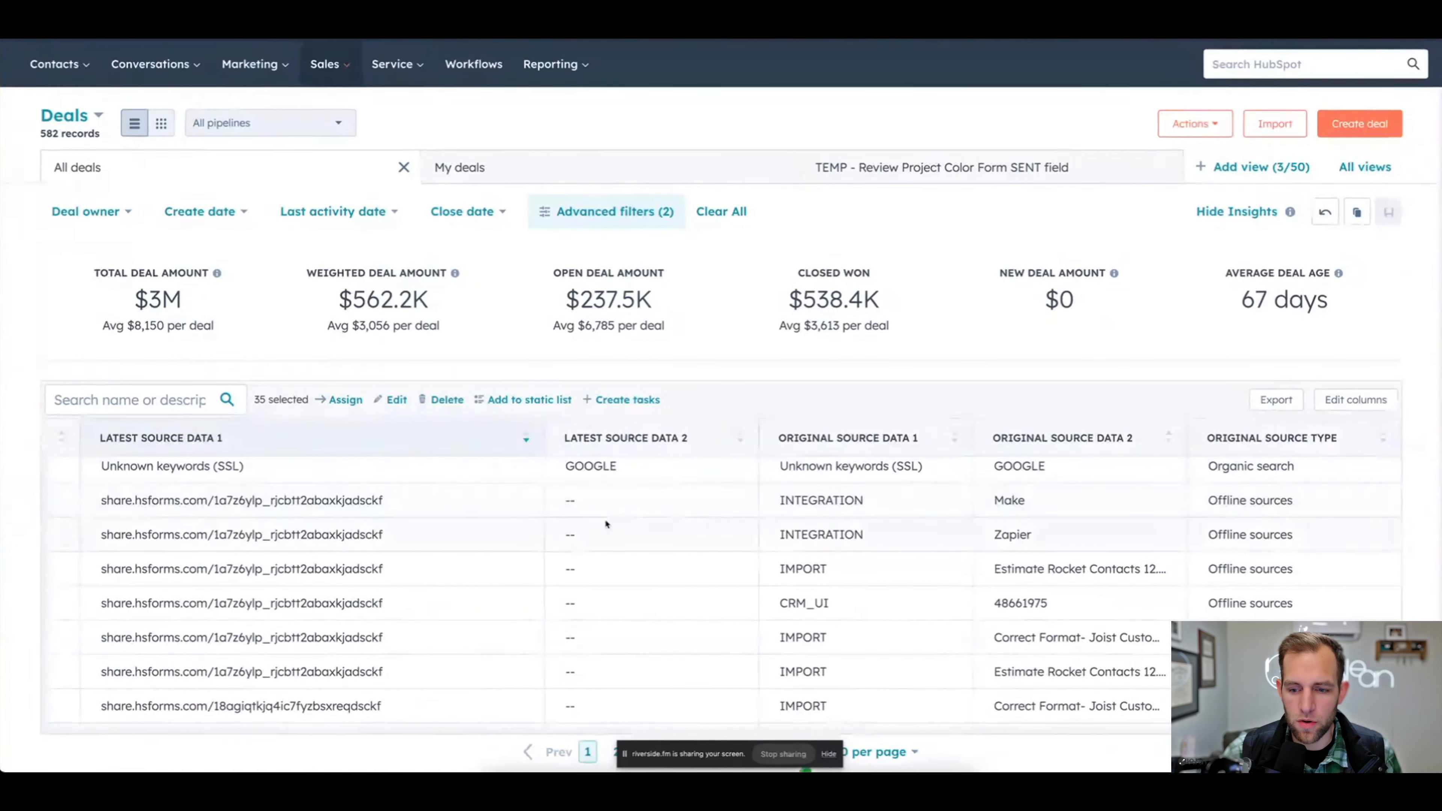
{"action": "scroll", "coordinate": [479, 545], "scroll_direction": "left", "scroll_amount": 3}
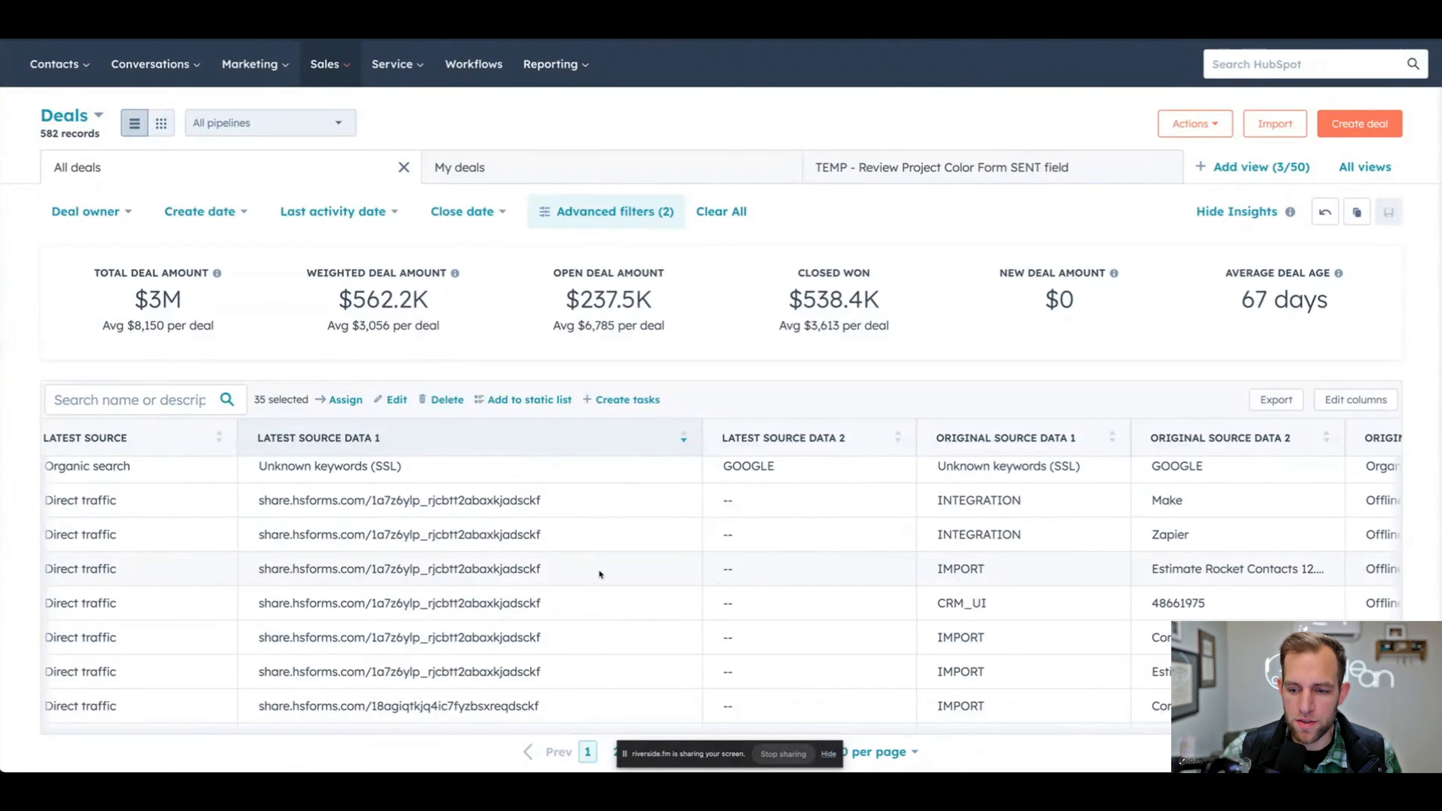
{"action": "scroll", "coordinate": [600, 574], "scroll_direction": "left", "scroll_amount": 9}
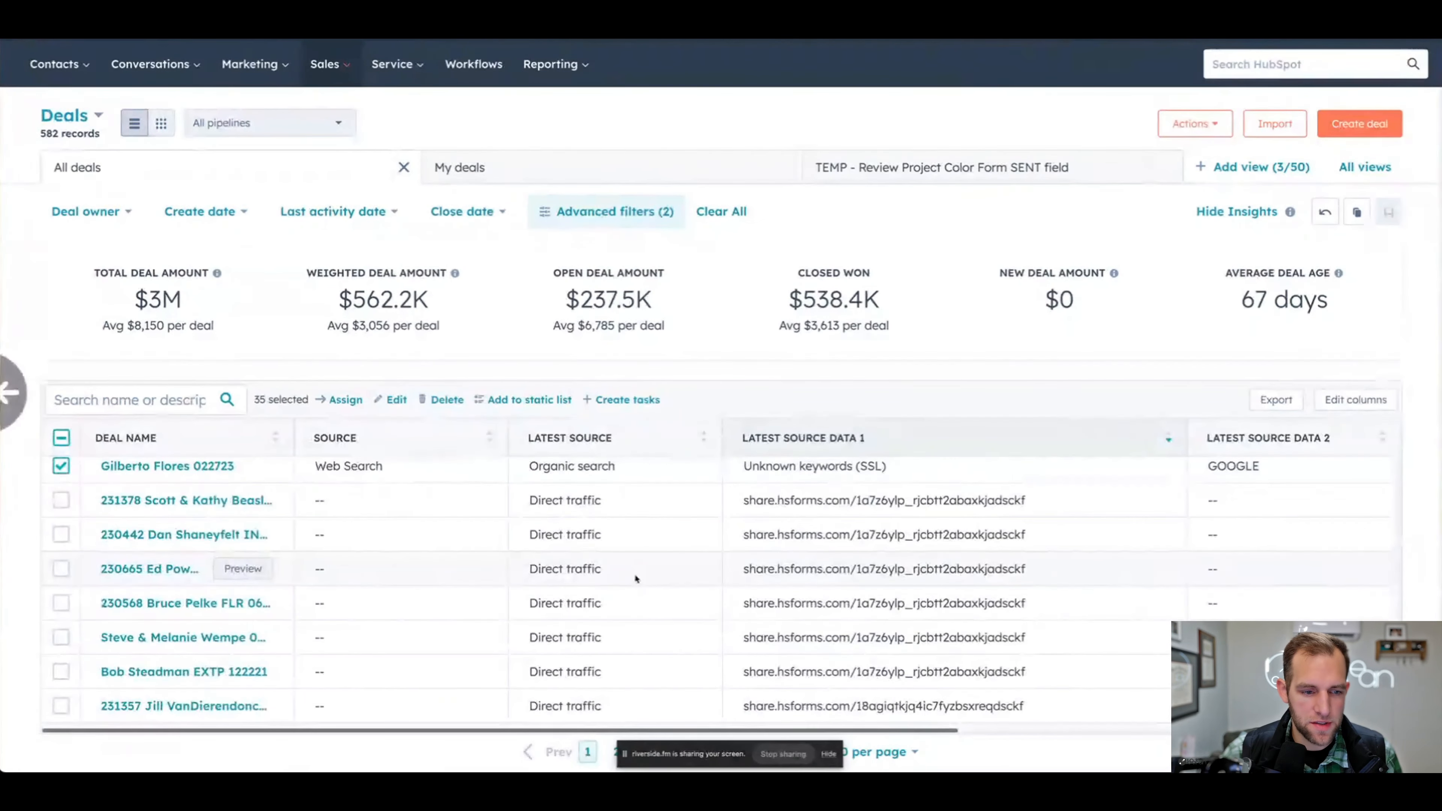
{"action": "left_click", "coordinate": [60, 500]}
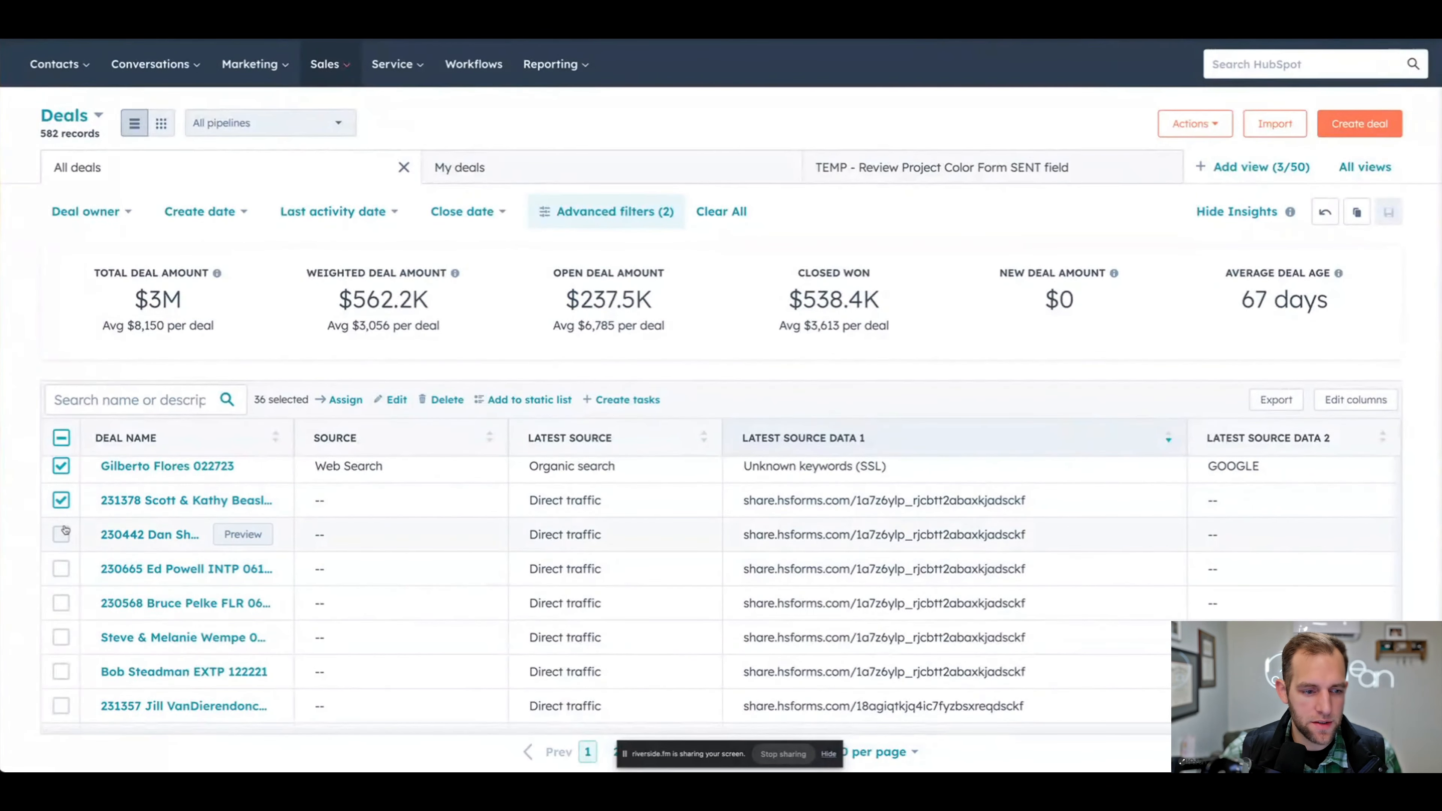
{"action": "left_click", "coordinate": [61, 437]}
{"action": "left_click", "coordinate": [61, 438]}
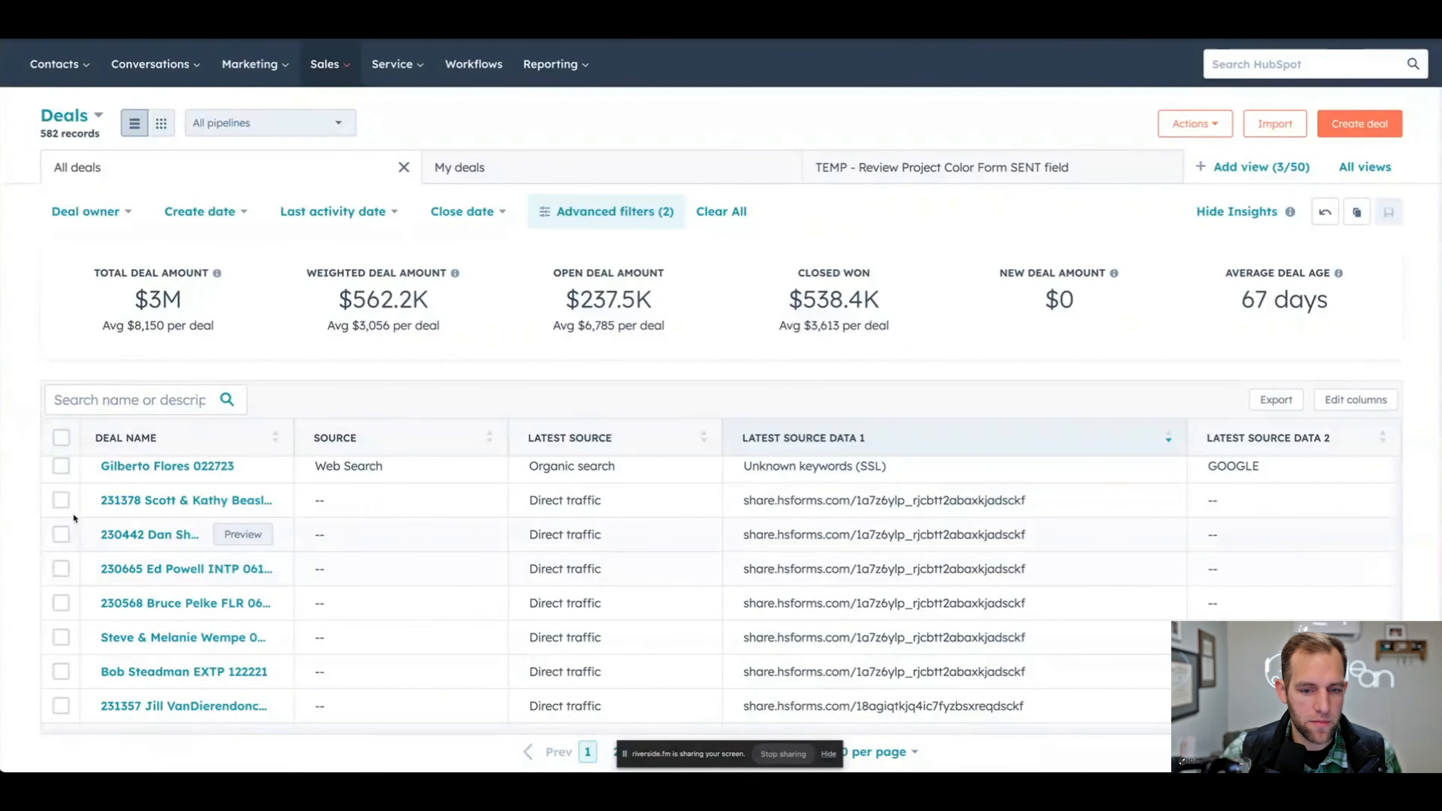
- Select every Direct traffic deal whose Latest Source Data 1 is a share.hsforms.com form URL, down to the last one before Offline sources
{"action": "left_click", "coordinate": [61, 500]}
{"action": "left_click", "coordinate": [61, 534]}
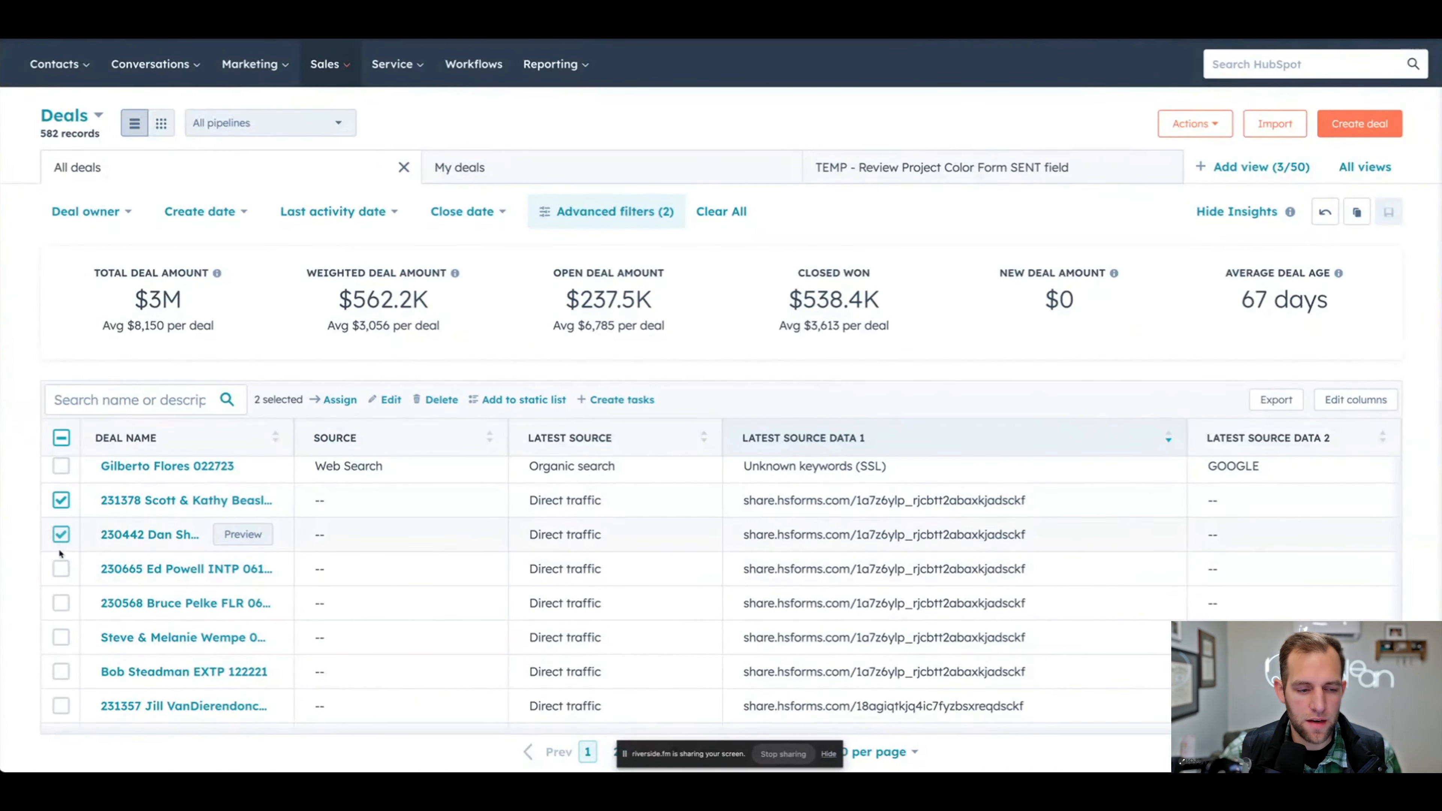
{"action": "left_click", "coordinate": [61, 569]}
{"action": "left_click", "coordinate": [61, 604]}
{"action": "scroll", "coordinate": [62, 605], "scroll_direction": "down", "scroll_amount": 2}
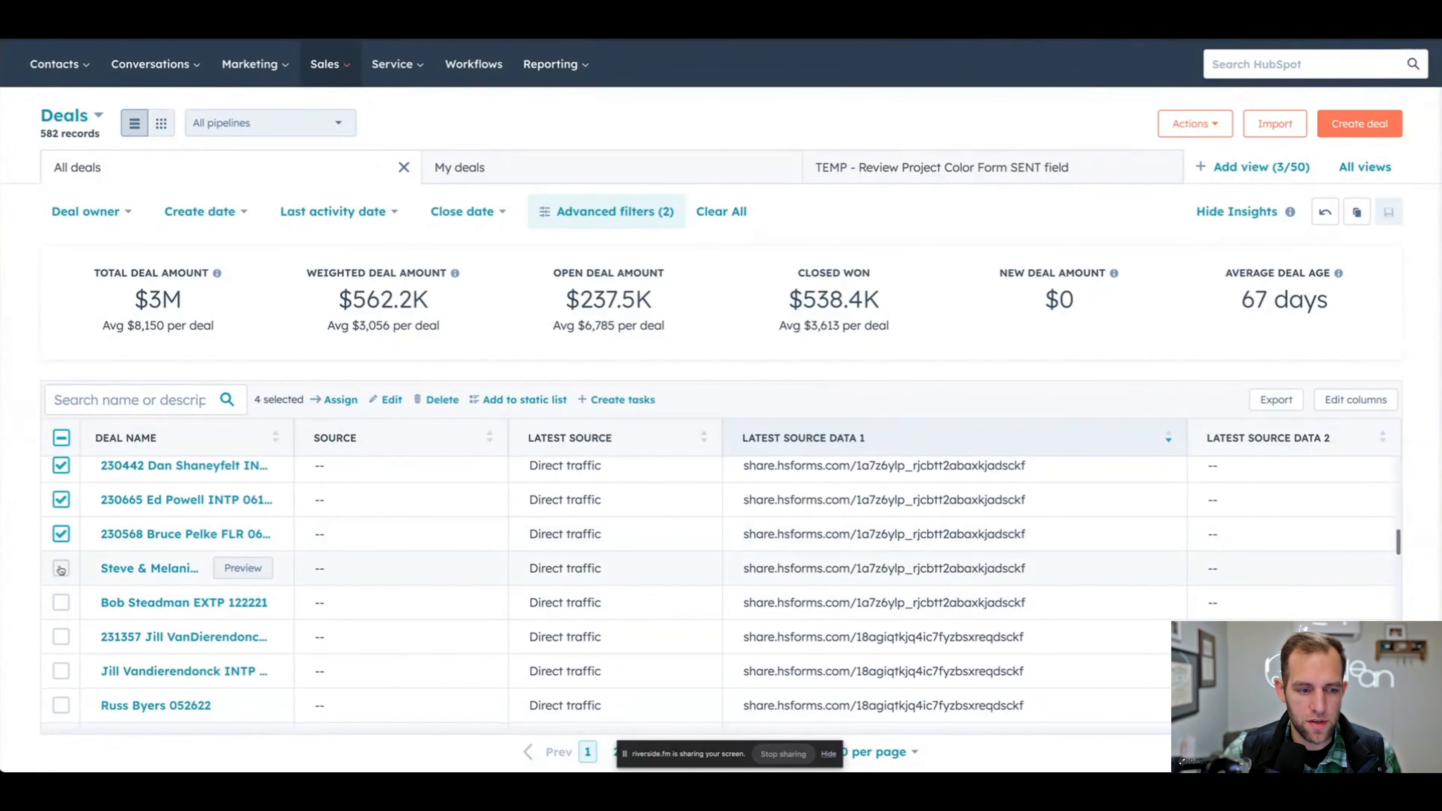
{"action": "left_click", "coordinate": [60, 568]}
{"action": "left_click", "coordinate": [61, 602]}
{"action": "scroll", "coordinate": [65, 639], "scroll_direction": "down", "scroll_amount": 2}
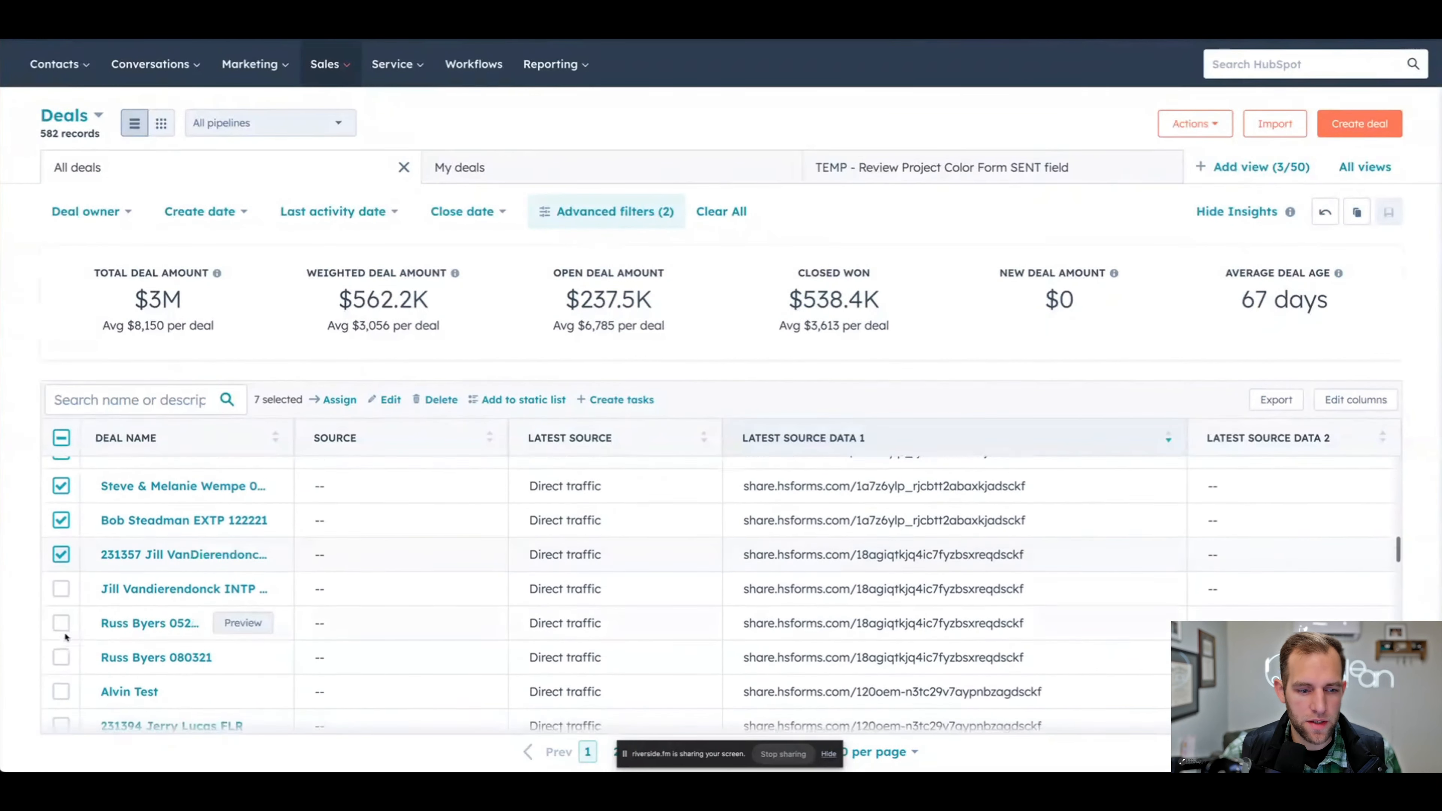
{"action": "left_click", "coordinate": [61, 587]}
{"action": "left_click", "coordinate": [62, 621]}
{"action": "left_click", "coordinate": [61, 654]}
{"action": "scroll", "coordinate": [71, 648], "scroll_direction": "down", "scroll_amount": 2}
{"action": "left_click", "coordinate": [61, 582]}
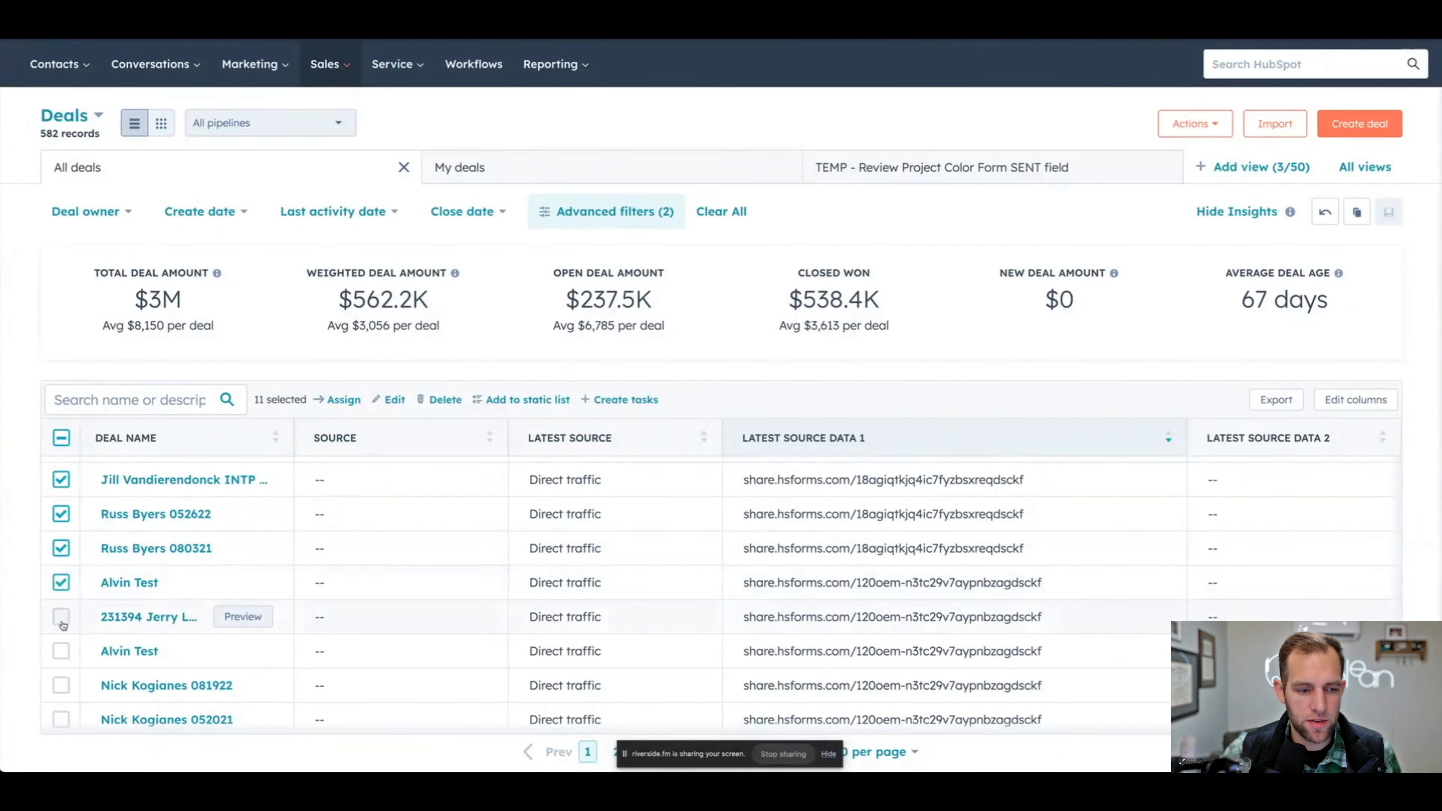
{"action": "left_click", "coordinate": [60, 616]}
{"action": "left_click", "coordinate": [60, 651]}
{"action": "scroll", "coordinate": [71, 642], "scroll_direction": "down", "scroll_amount": 3}
{"action": "left_click", "coordinate": [61, 598]}
{"action": "left_click", "coordinate": [61, 633]}
{"action": "scroll", "coordinate": [71, 642], "scroll_direction": "down", "scroll_amount": 2}
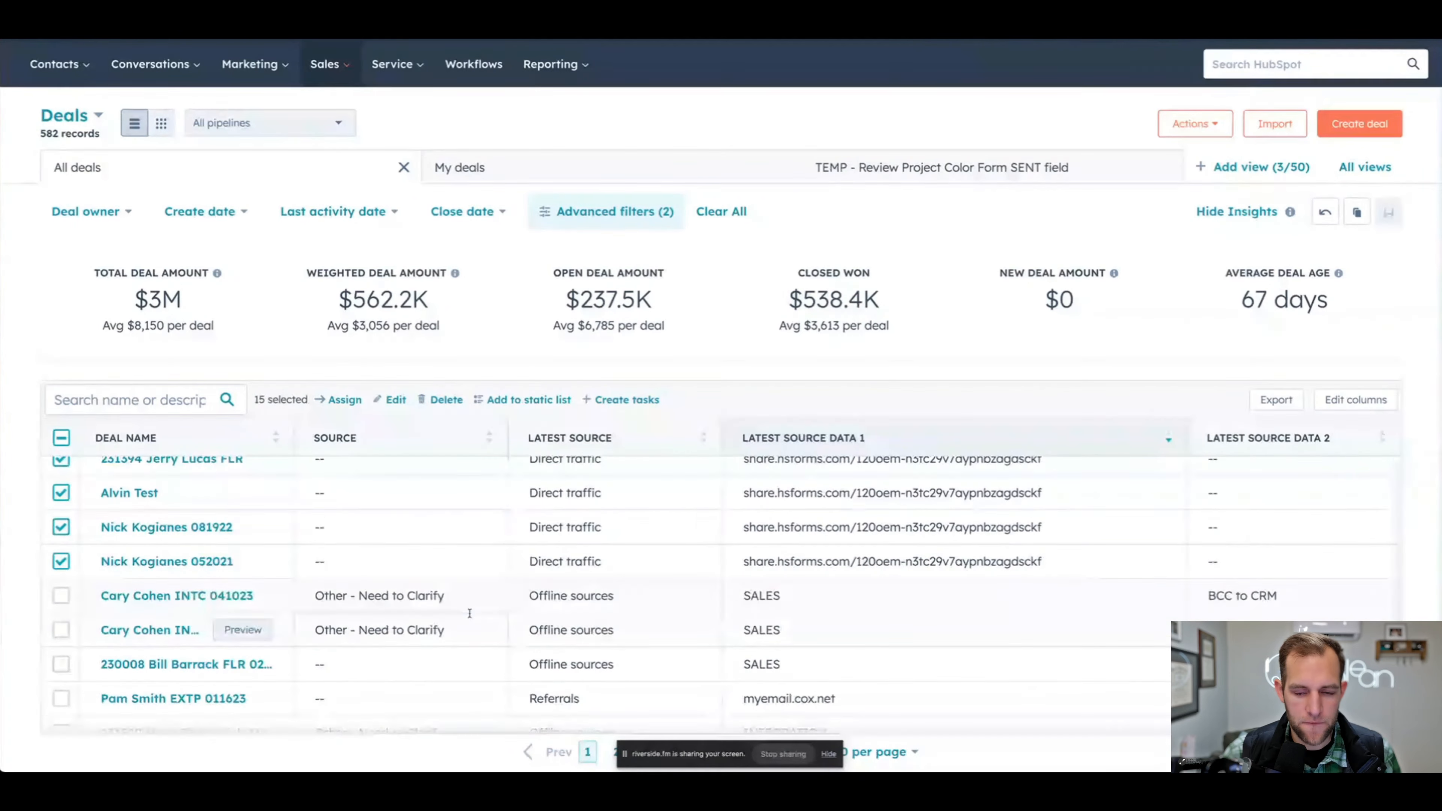
{"action": "scroll", "coordinate": [79, 559], "scroll_direction": "up", "scroll_amount": 3}
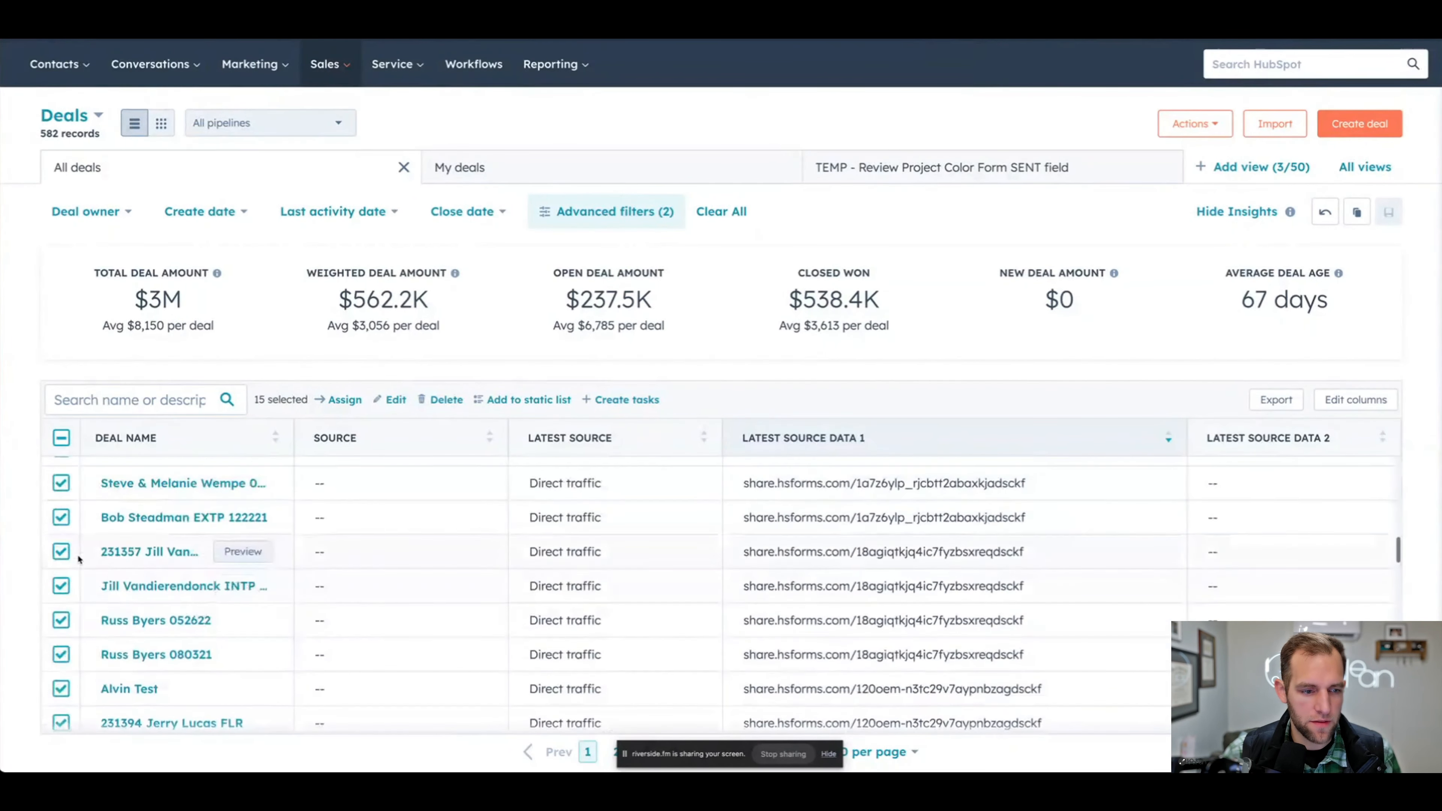
- Bulk edit the selected deals' Source property to Brand
{"action": "left_click", "coordinate": [397, 400]}
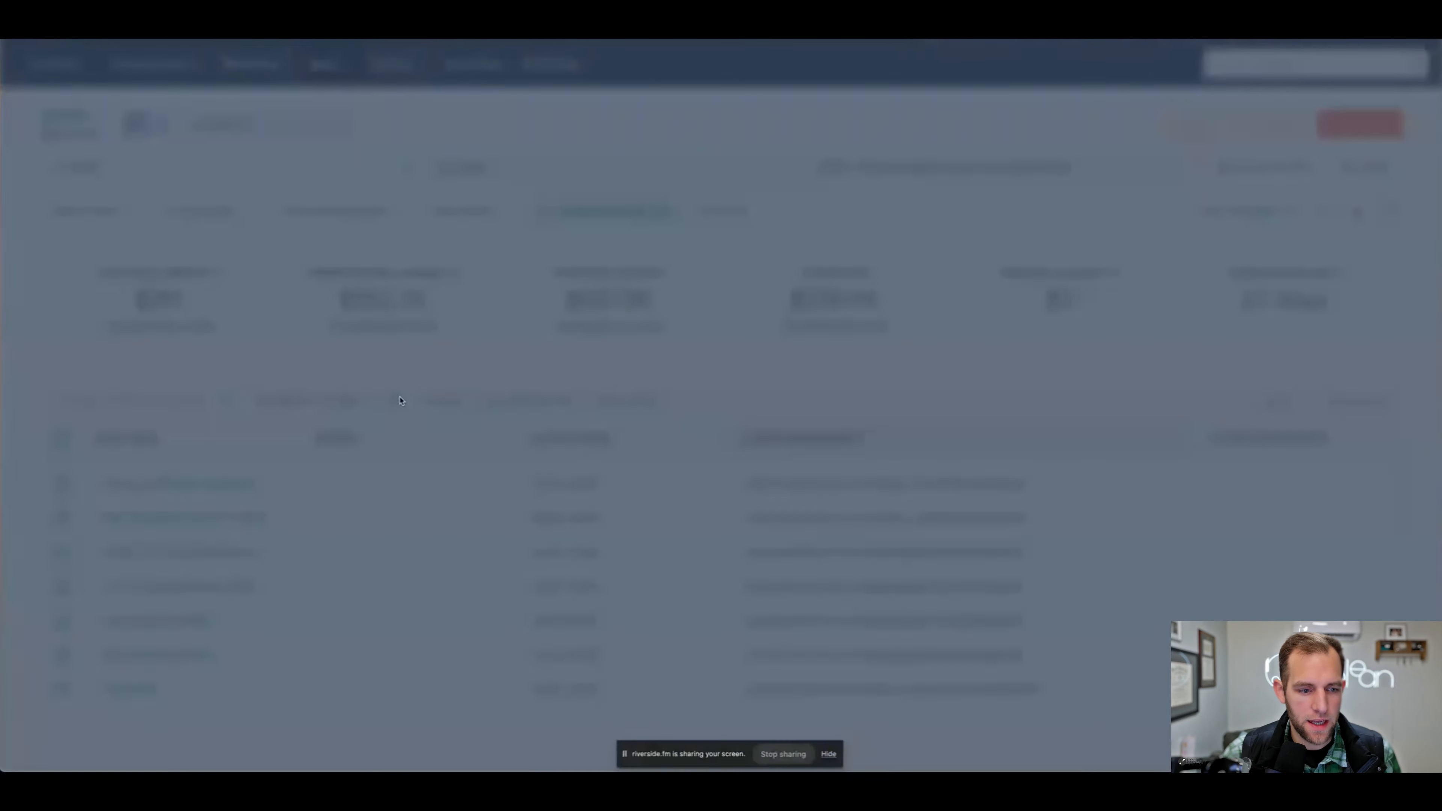
{"action": "type", "text": "source"}
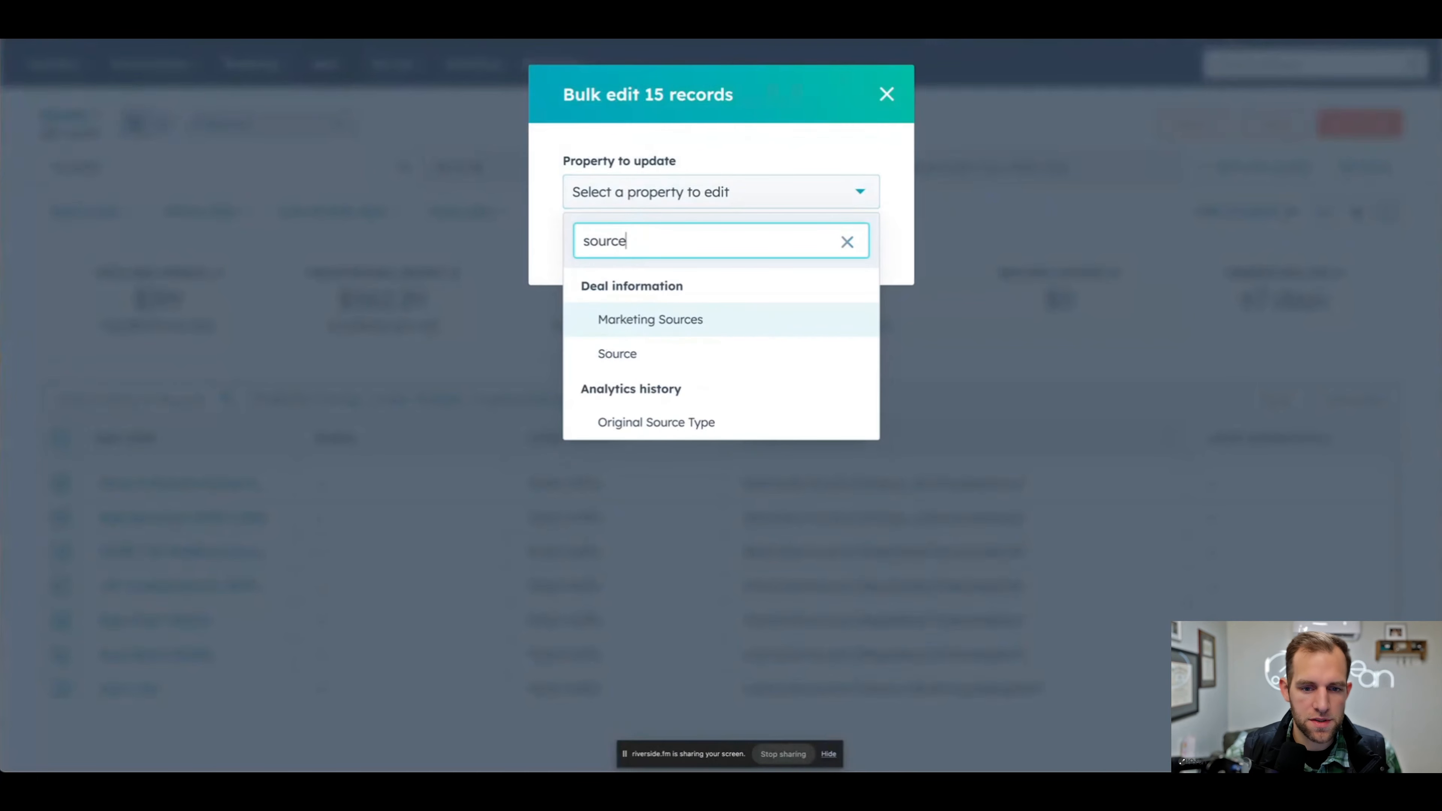
{"action": "left_click", "coordinate": [614, 354]}
{"action": "left_click", "coordinate": [594, 277]}
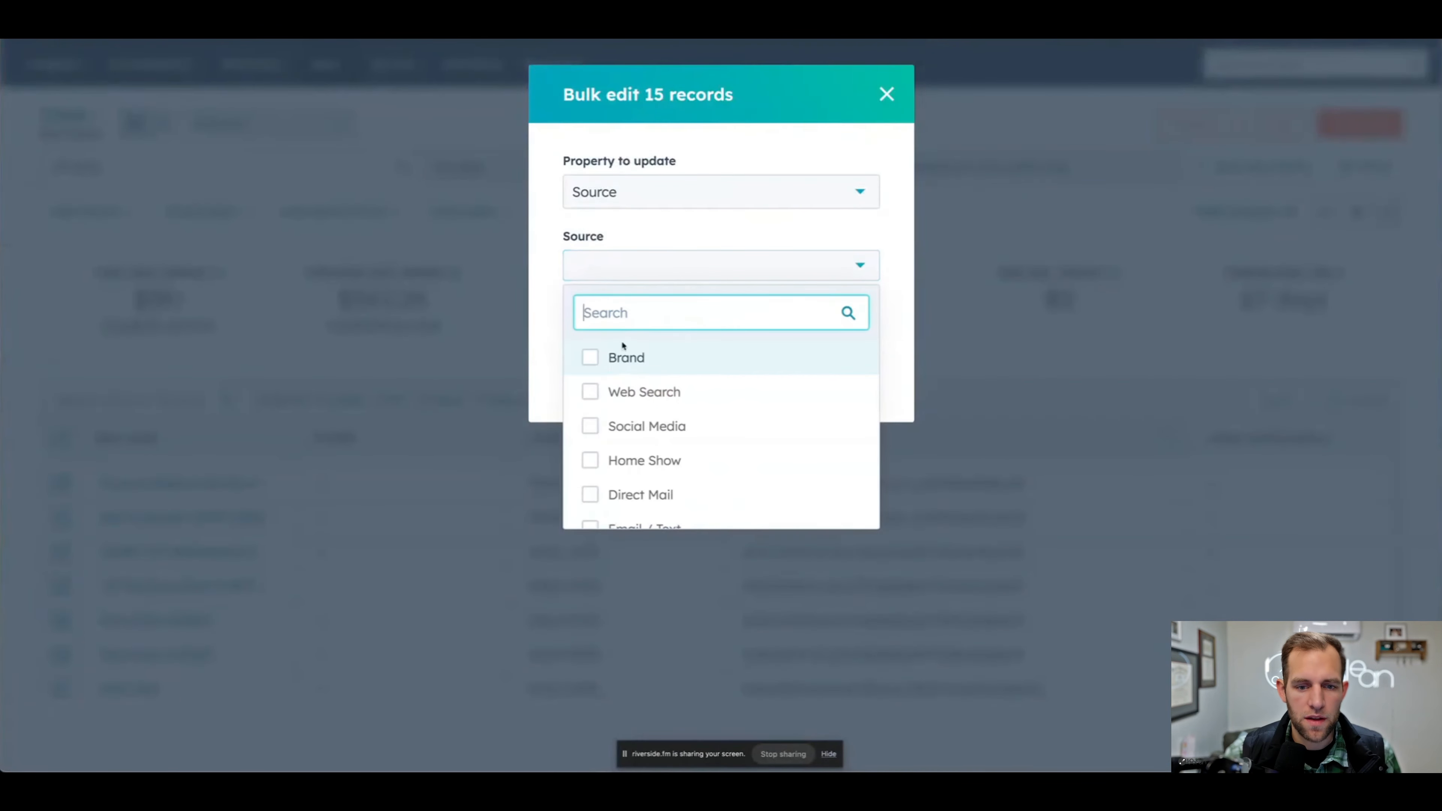
{"action": "left_click", "coordinate": [587, 360]}
{"action": "key", "text": "Escape"}
{"action": "left_click", "coordinate": [605, 387]}
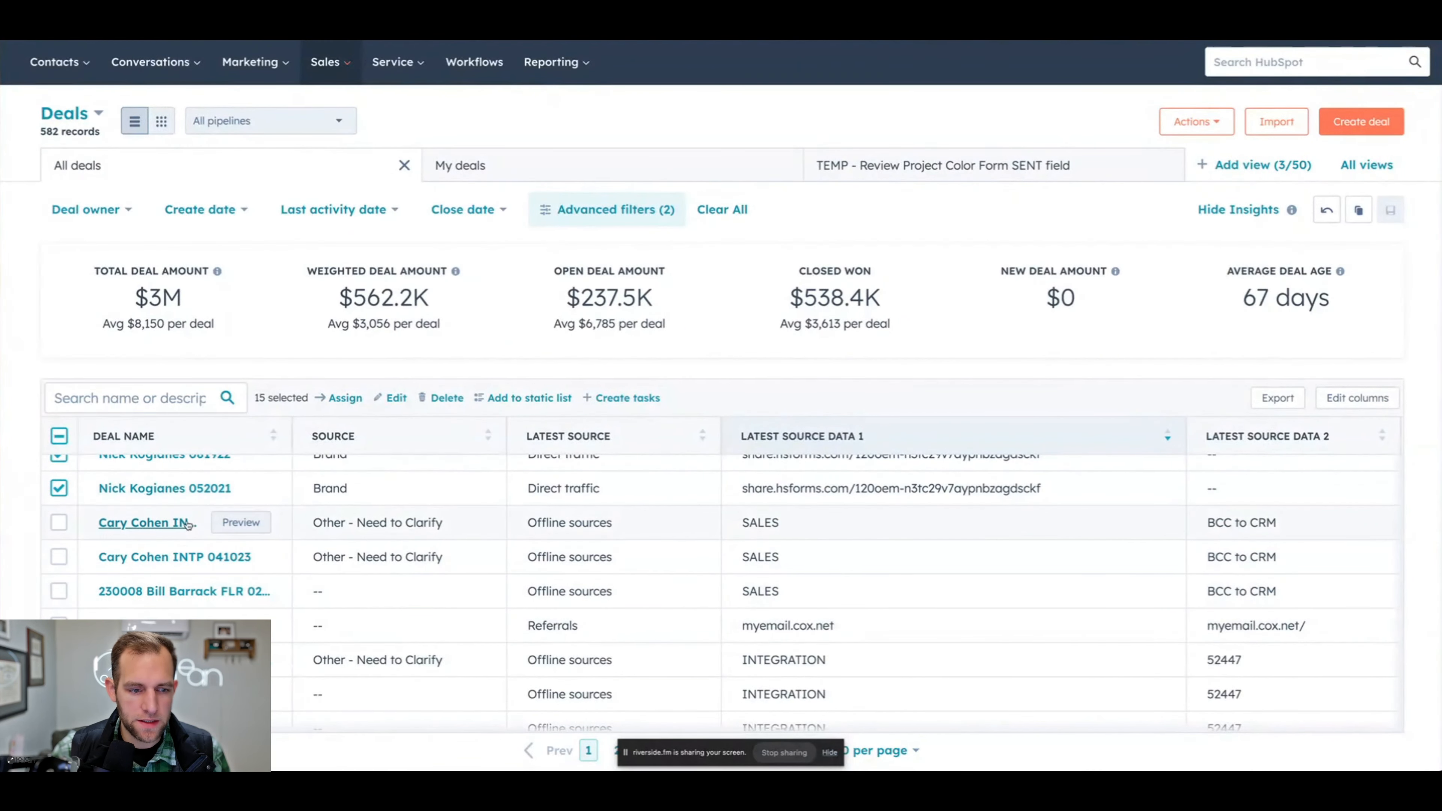
- Open the contact of the first Offline sources deal marked Other - Need to Clarify and show all of its properties
{"action": "left_click", "coordinate": [114, 522]}
{"action": "left_click", "coordinate": [1144, 158]}
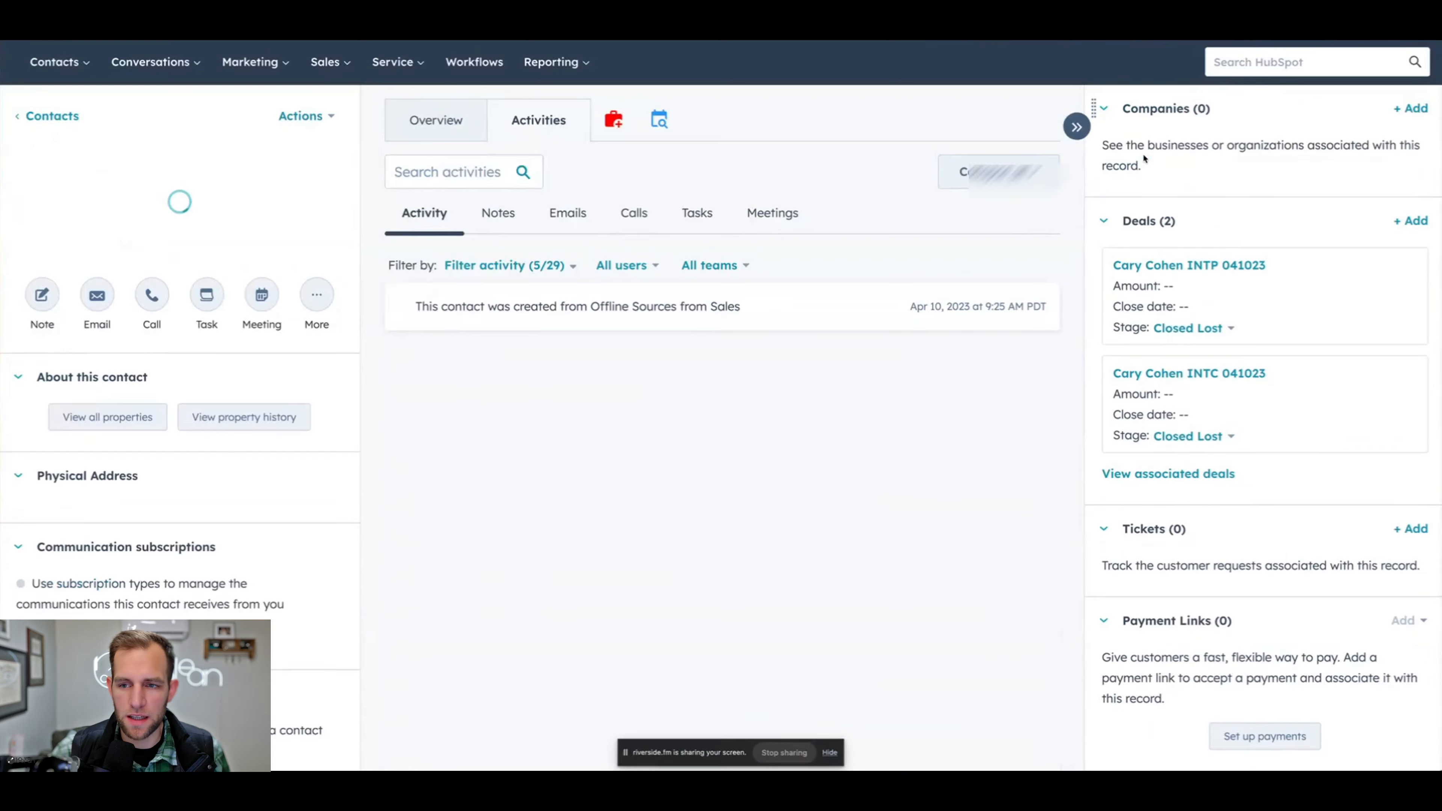
{"action": "scroll", "coordinate": [217, 442], "scroll_direction": "down", "scroll_amount": 3}
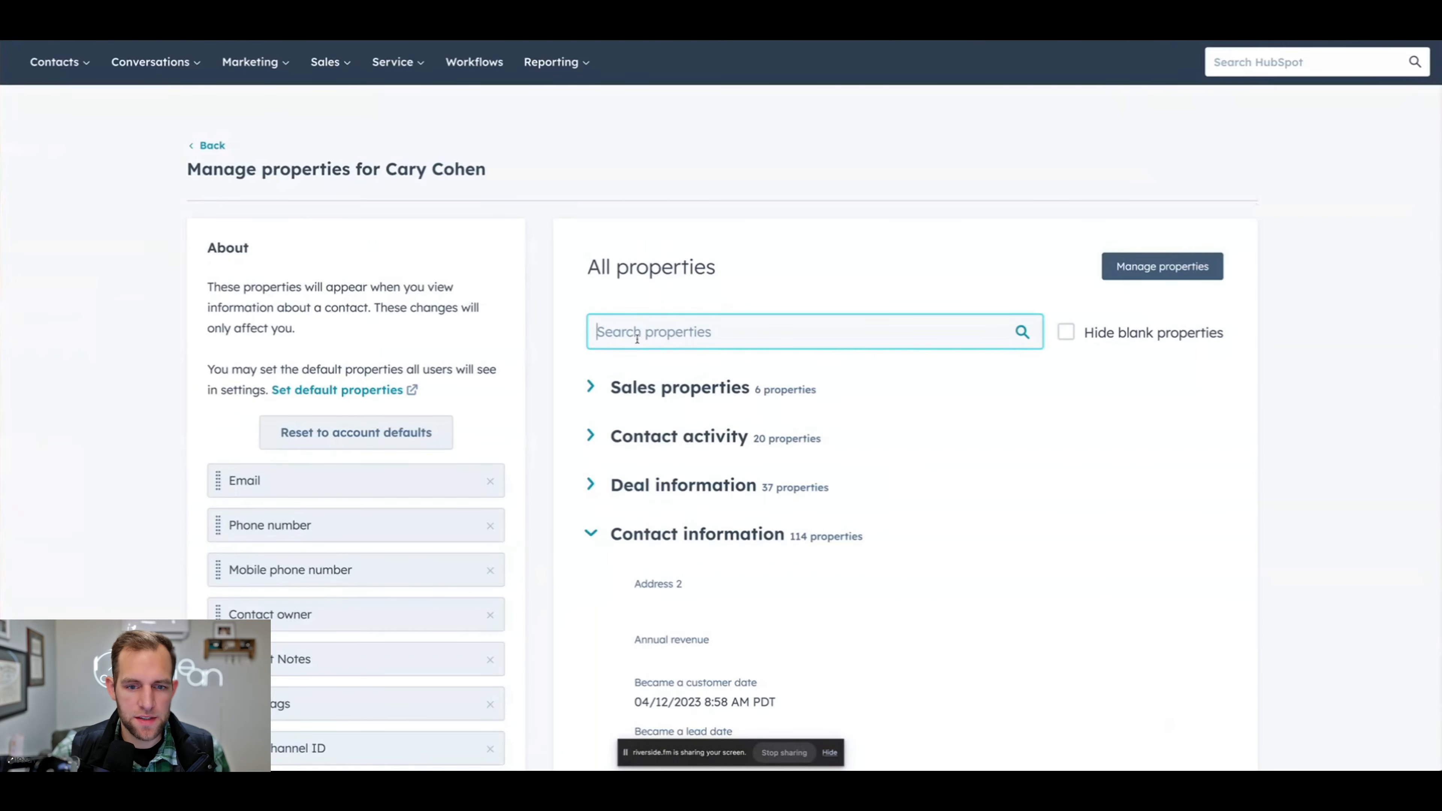
- Search the contact's properties for source and examine its Contact Source and web analytics history values
{"action": "type", "text": "source"}
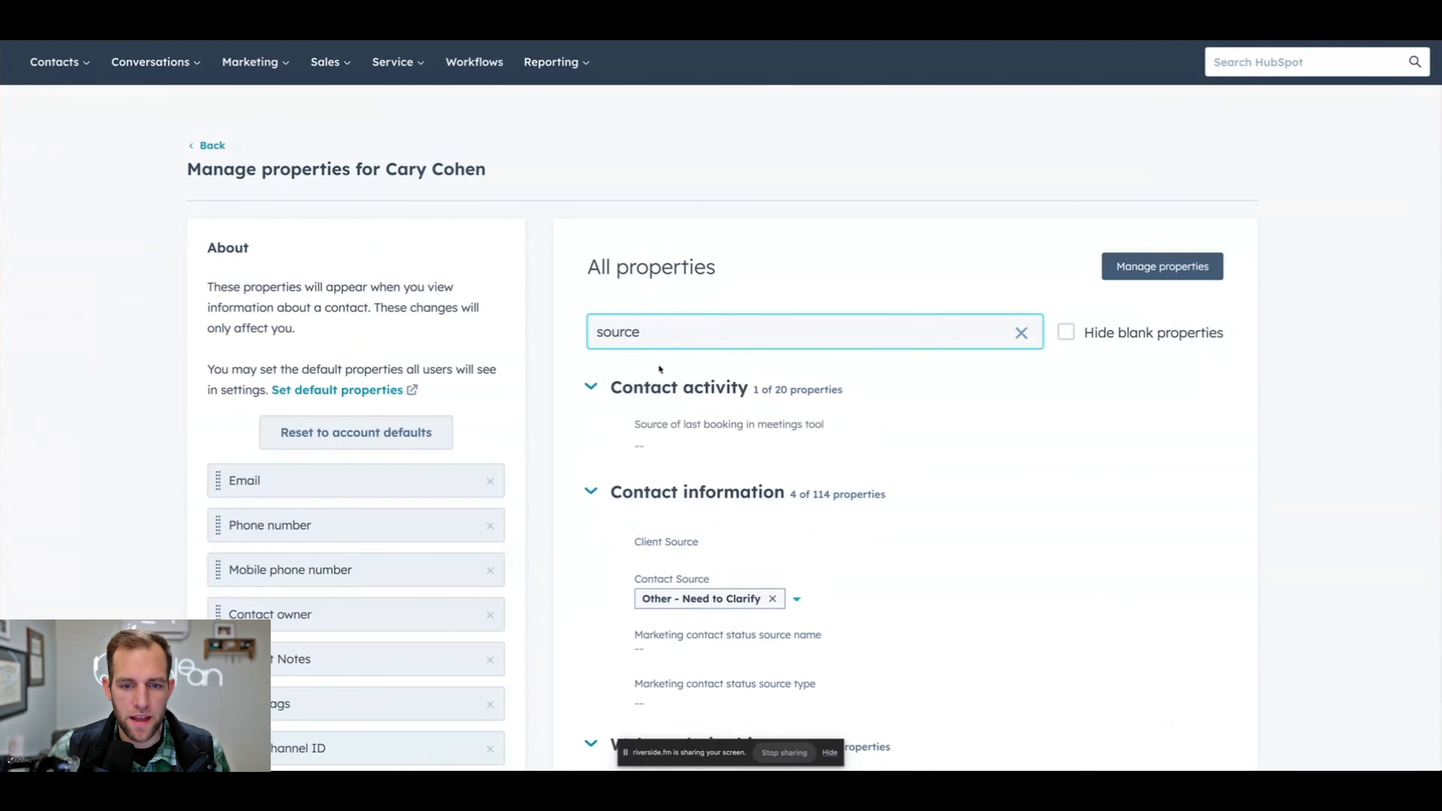
{"action": "scroll", "coordinate": [743, 488], "scroll_direction": "down", "scroll_amount": 4}
{"action": "scroll", "coordinate": [743, 487], "scroll_direction": "down", "scroll_amount": 5}
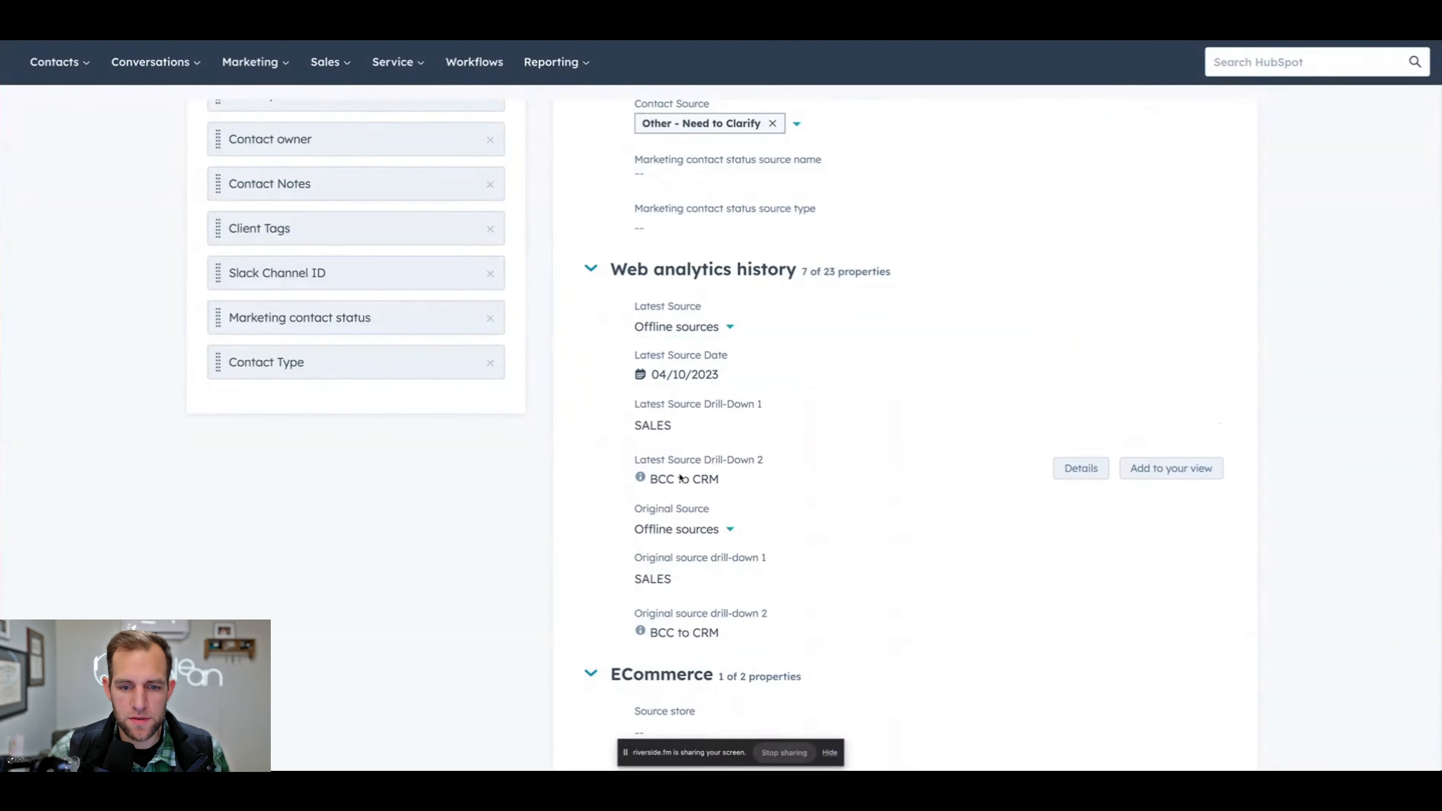
{"action": "scroll", "coordinate": [676, 488], "scroll_direction": "down", "scroll_amount": 2}
{"action": "scroll", "coordinate": [681, 480], "scroll_direction": "up", "scroll_amount": 8}
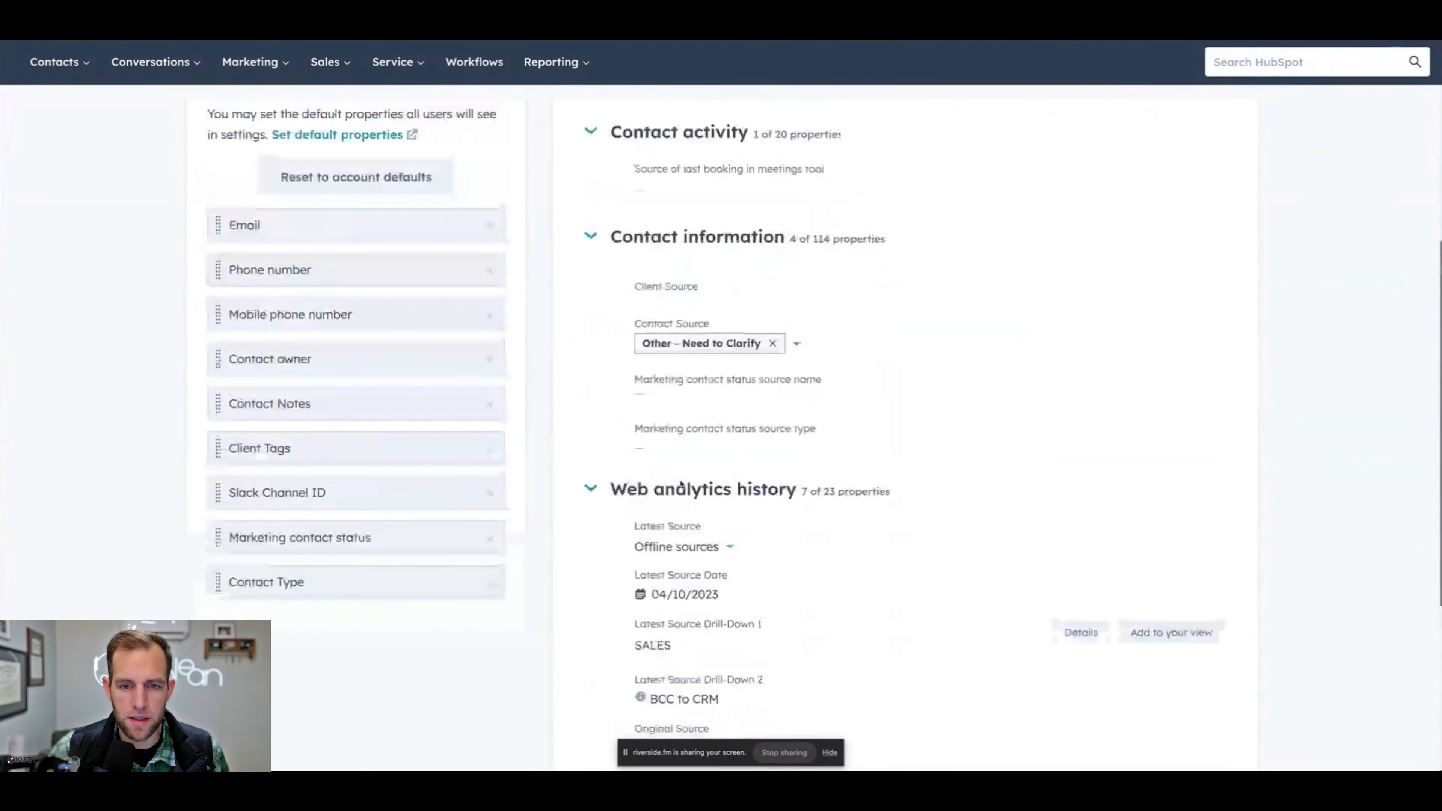
{"action": "scroll", "coordinate": [704, 438], "scroll_direction": "up", "scroll_amount": 1}
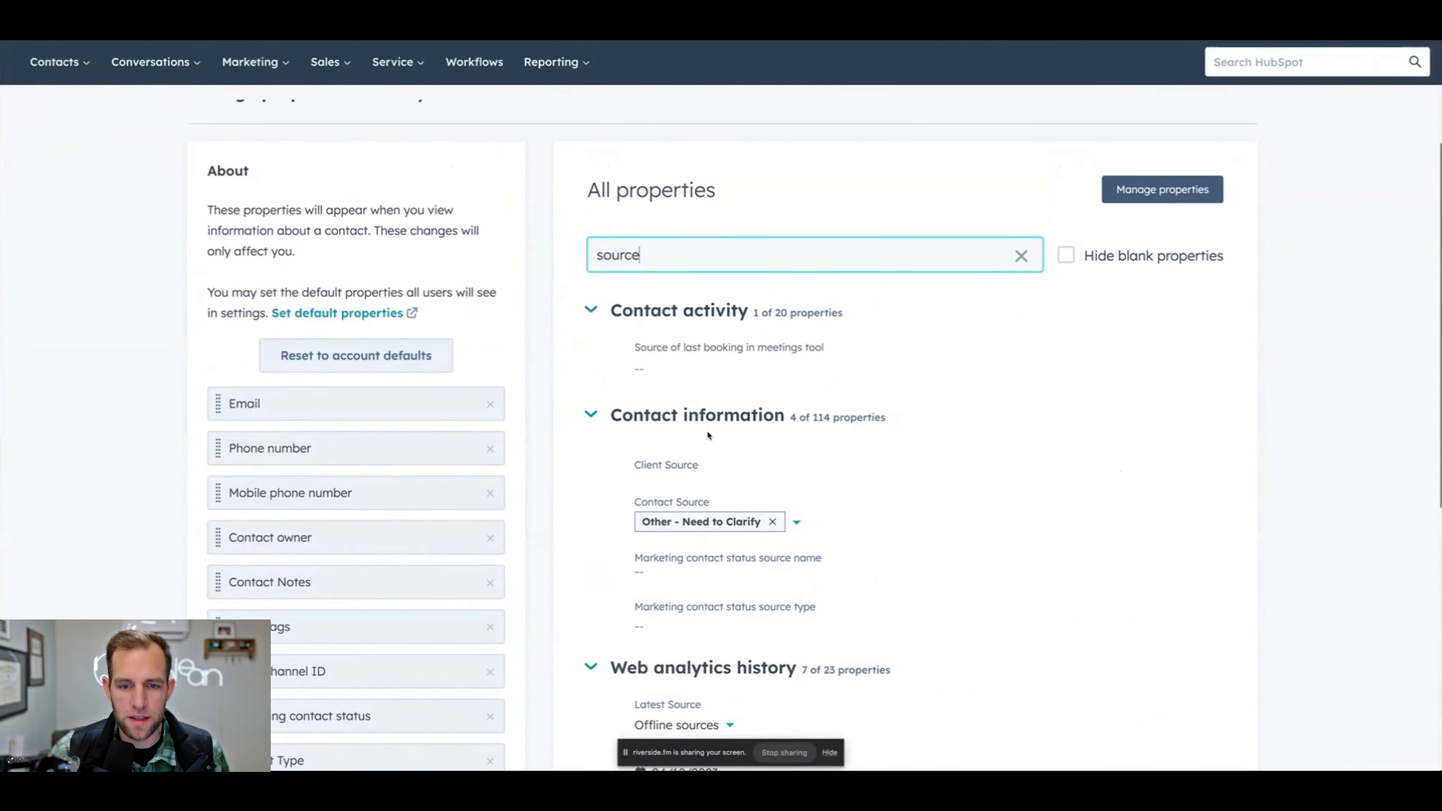
{"action": "scroll", "coordinate": [565, 278], "scroll_direction": "up", "scroll_amount": 2}
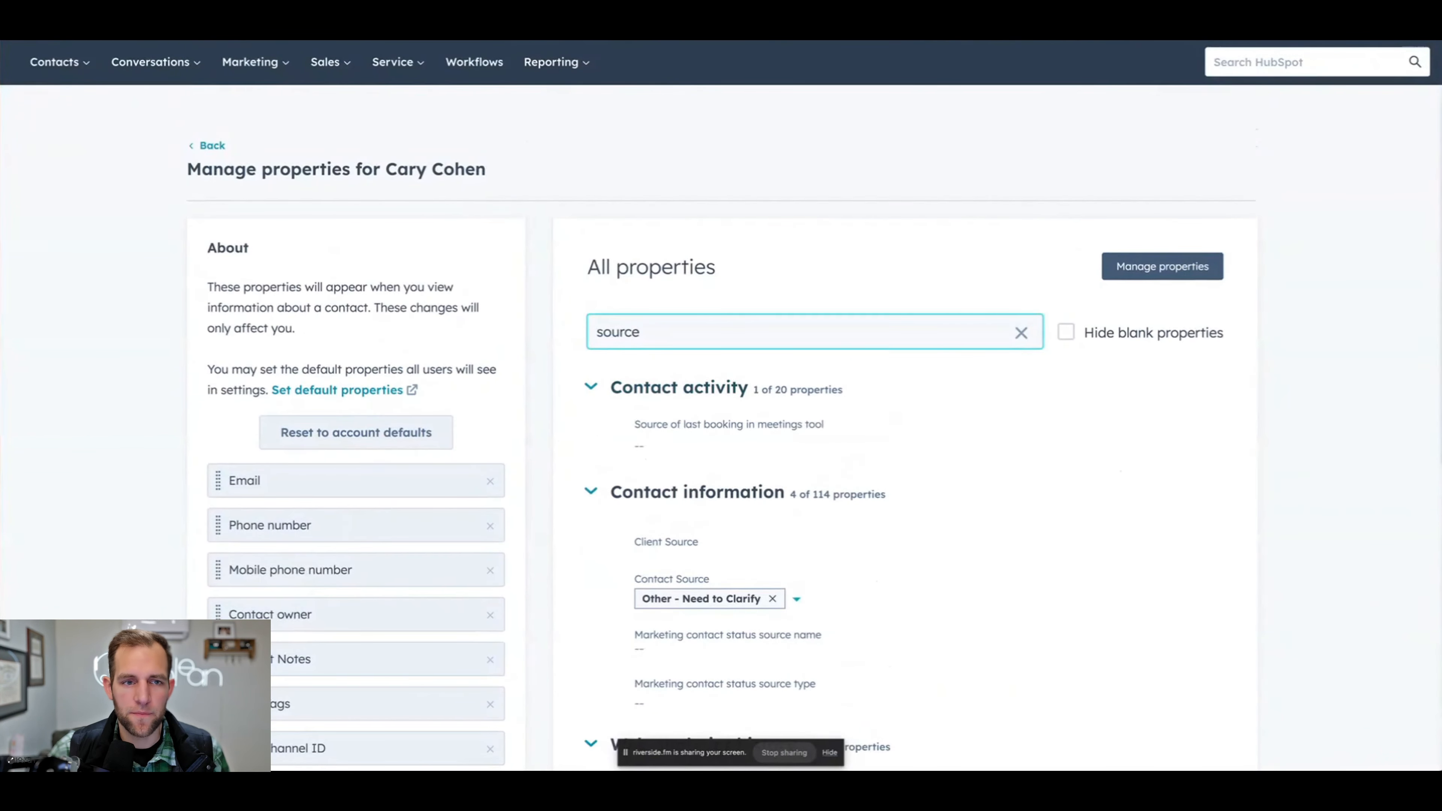
- Return to the unfiltered deals list and filter it to deals whose Source is any of Other - Need to Clarify
{"action": "left_click", "coordinate": [341, 140]}
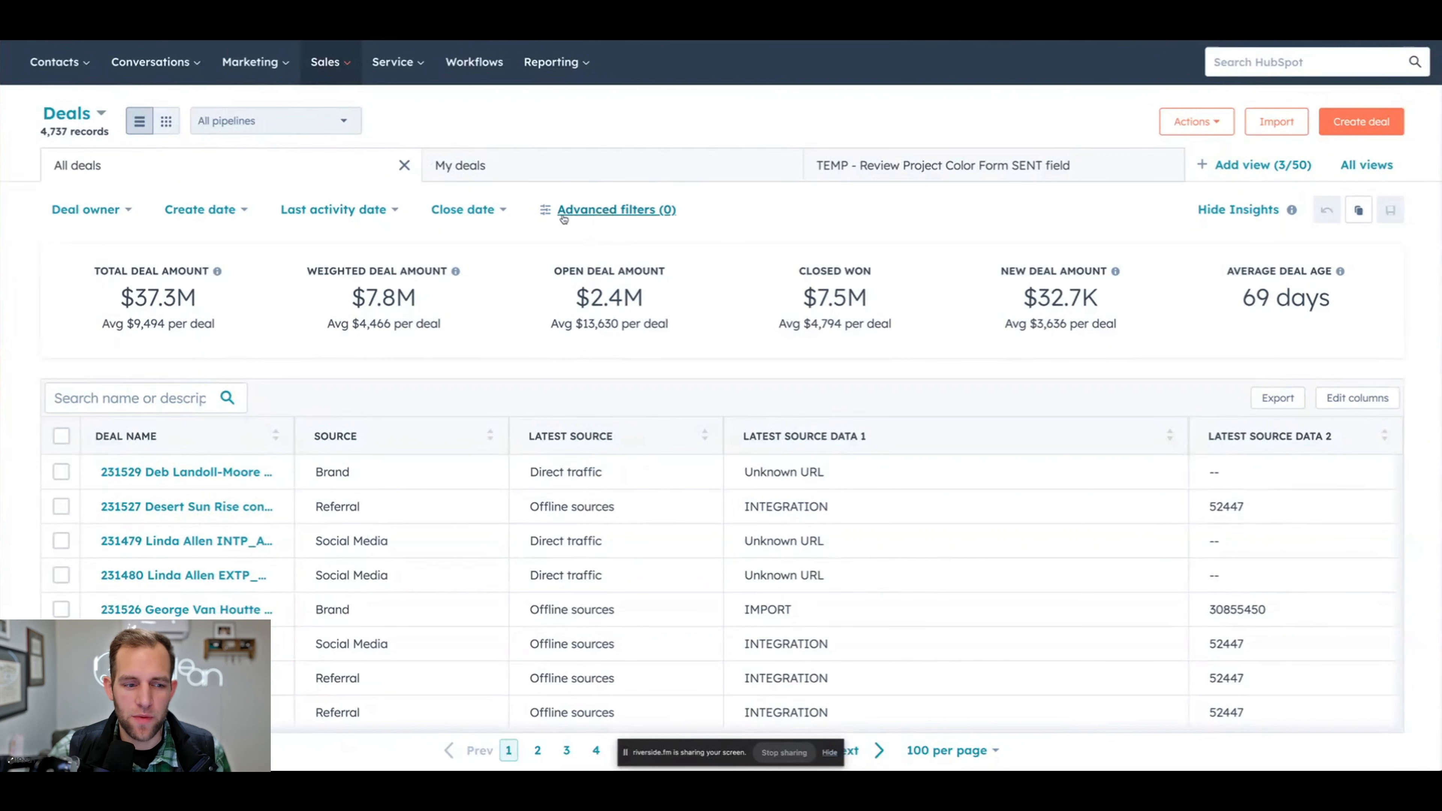
{"action": "left_click", "coordinate": [622, 211]}
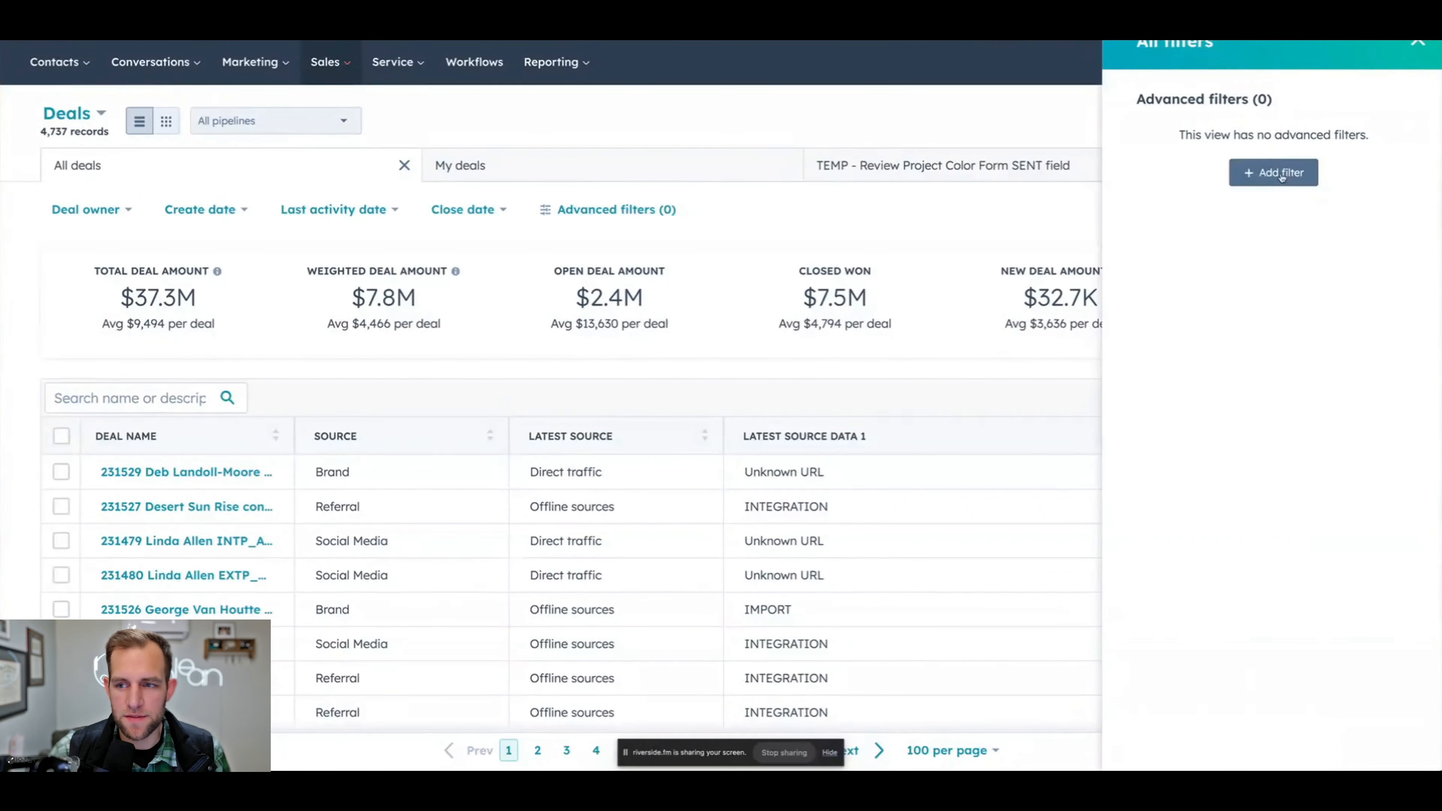
{"action": "left_click", "coordinate": [1229, 172]}
{"action": "type", "text": "source"}
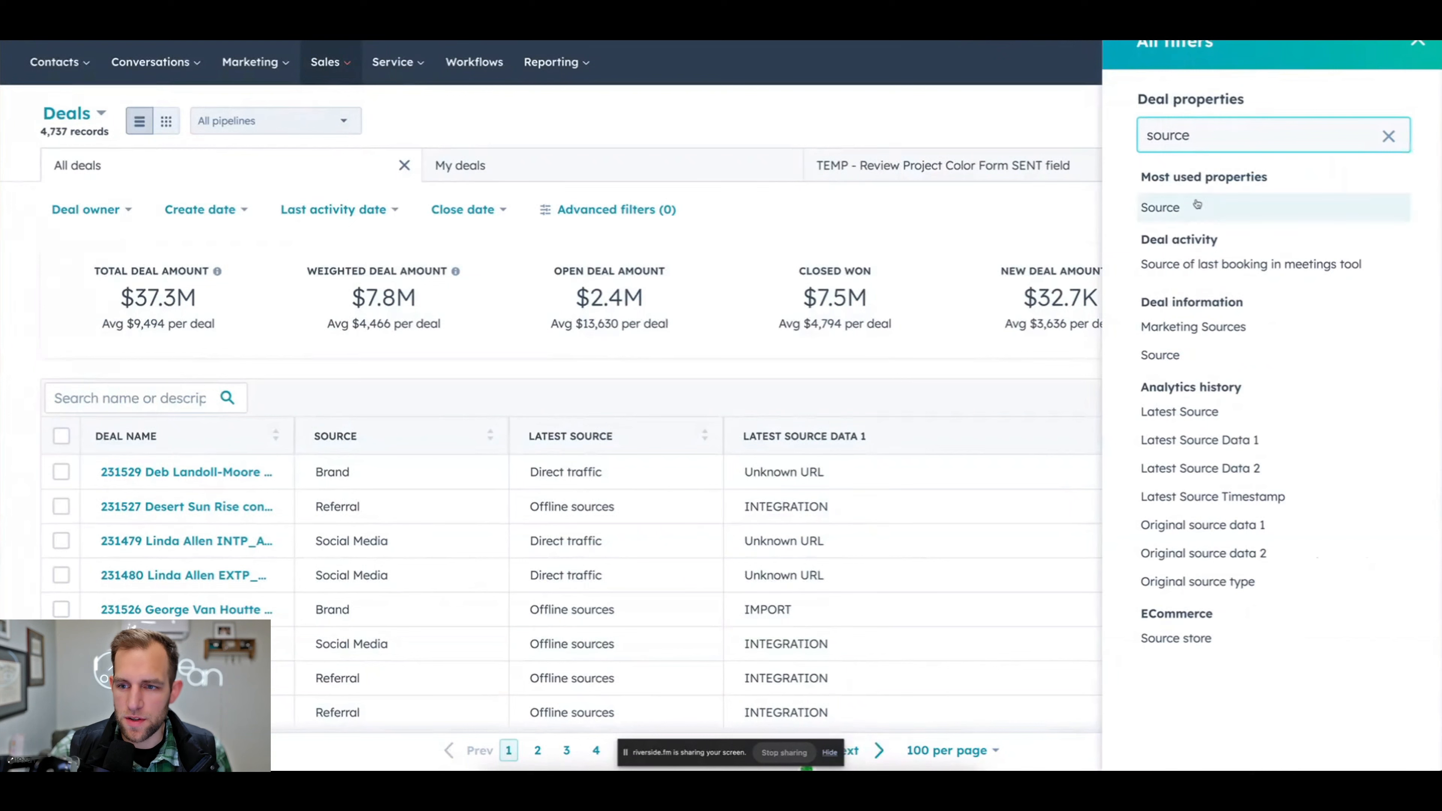
{"action": "left_click", "coordinate": [1161, 207]}
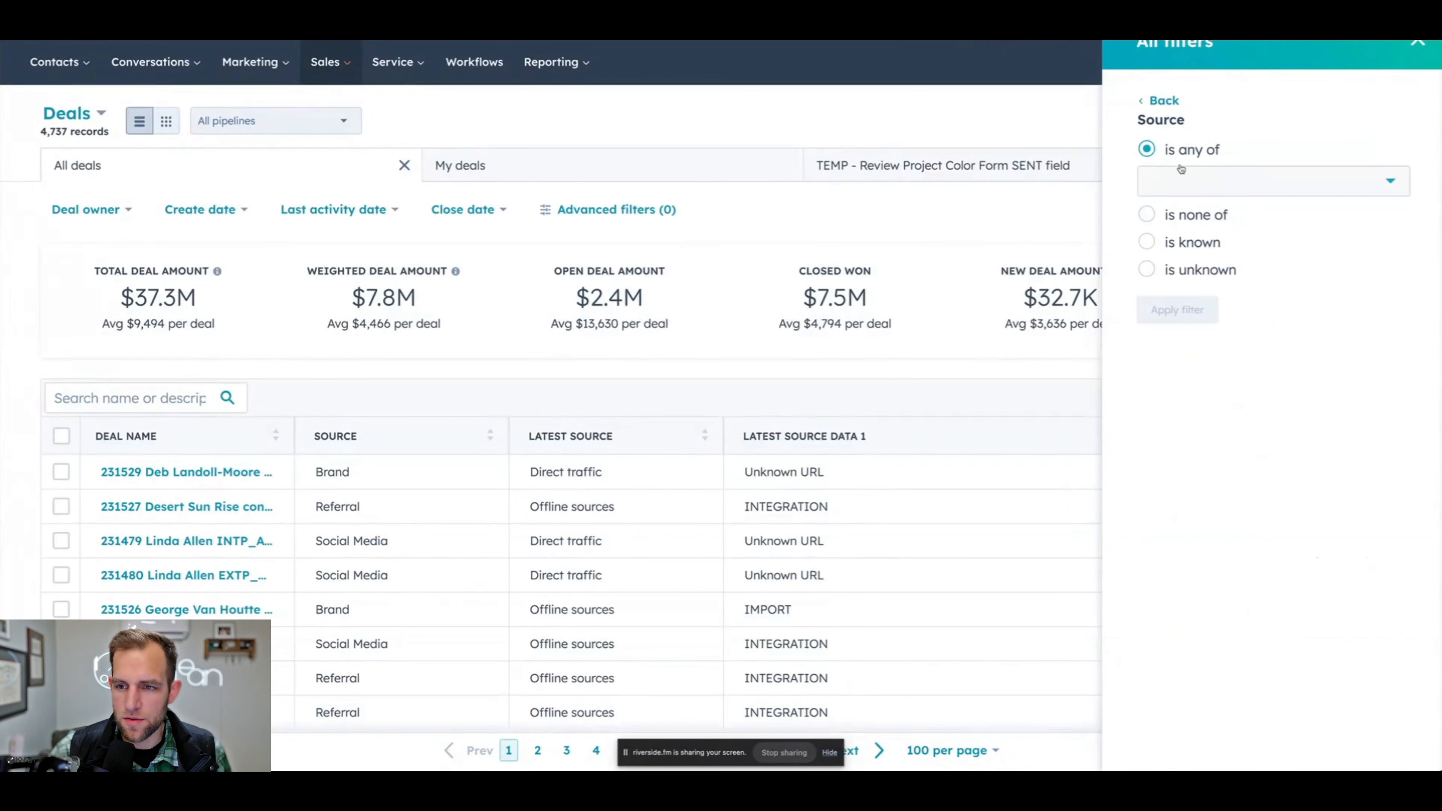
{"action": "left_click", "coordinate": [1152, 185]}
{"action": "scroll", "coordinate": [1184, 372], "scroll_direction": "down", "scroll_amount": 3}
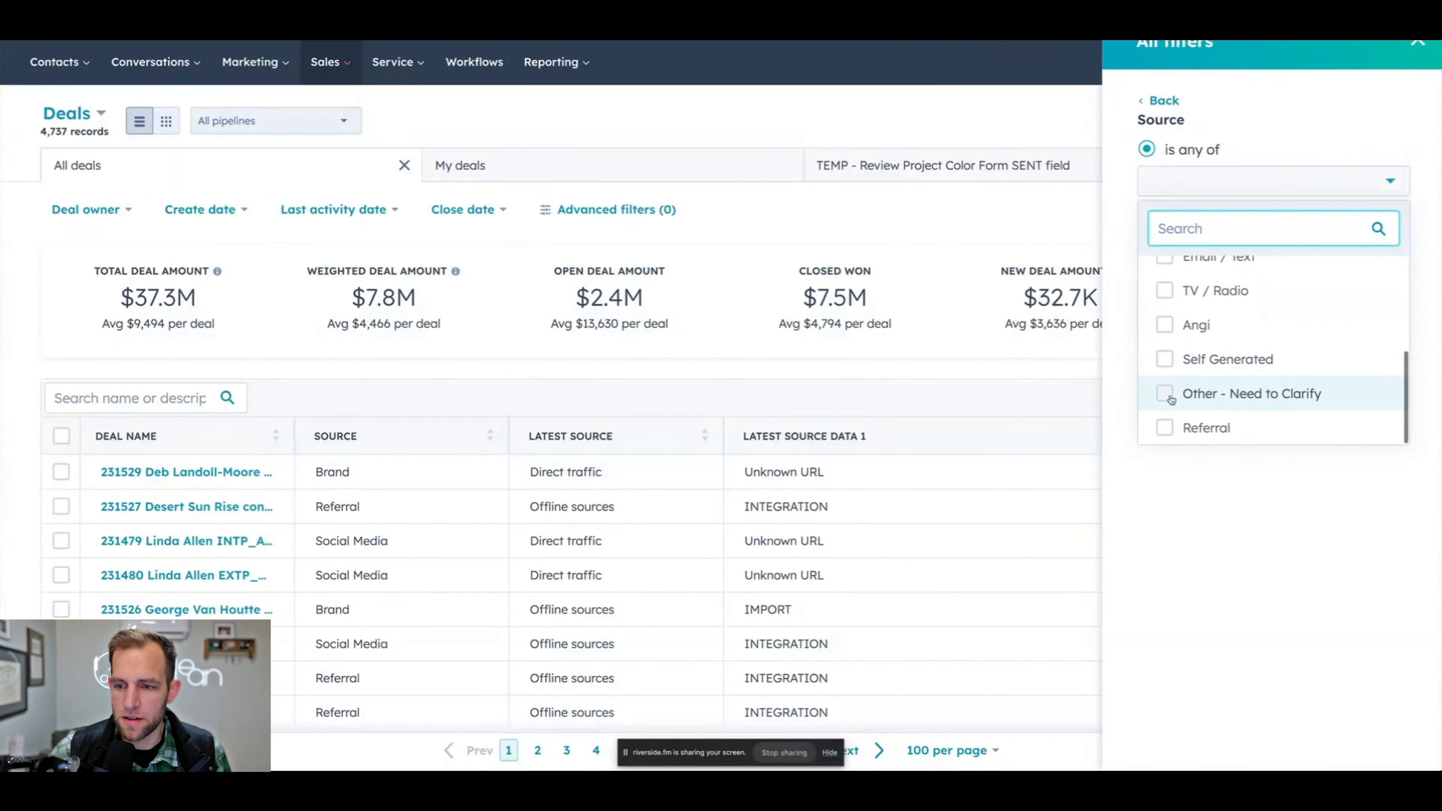
{"action": "left_click", "coordinate": [1166, 394]}
{"action": "left_click", "coordinate": [1124, 244]}
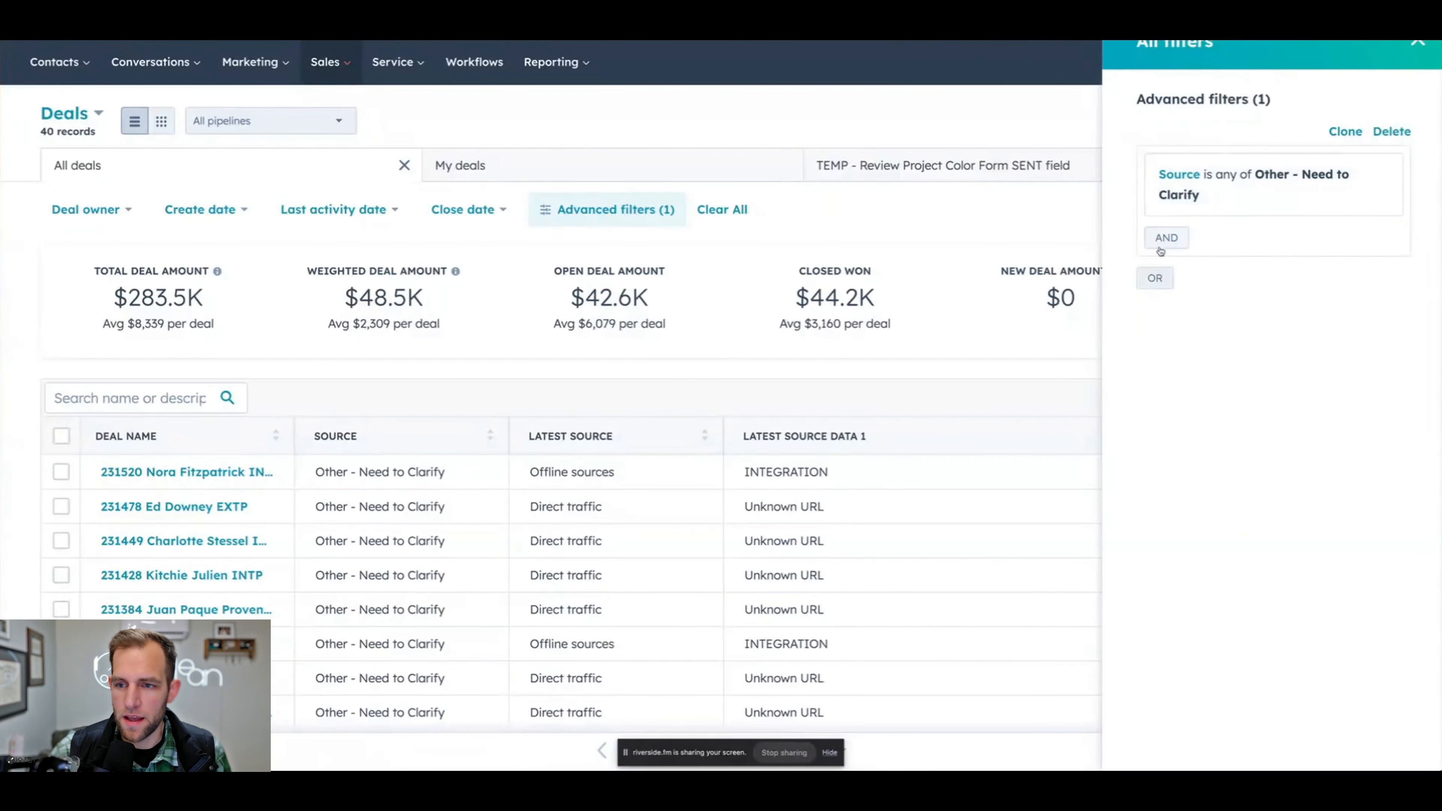
- Add an OR filter group for deals whose Source is unknown and close the filter settings
{"action": "left_click", "coordinate": [1156, 279]}
{"action": "type", "text": "source"}
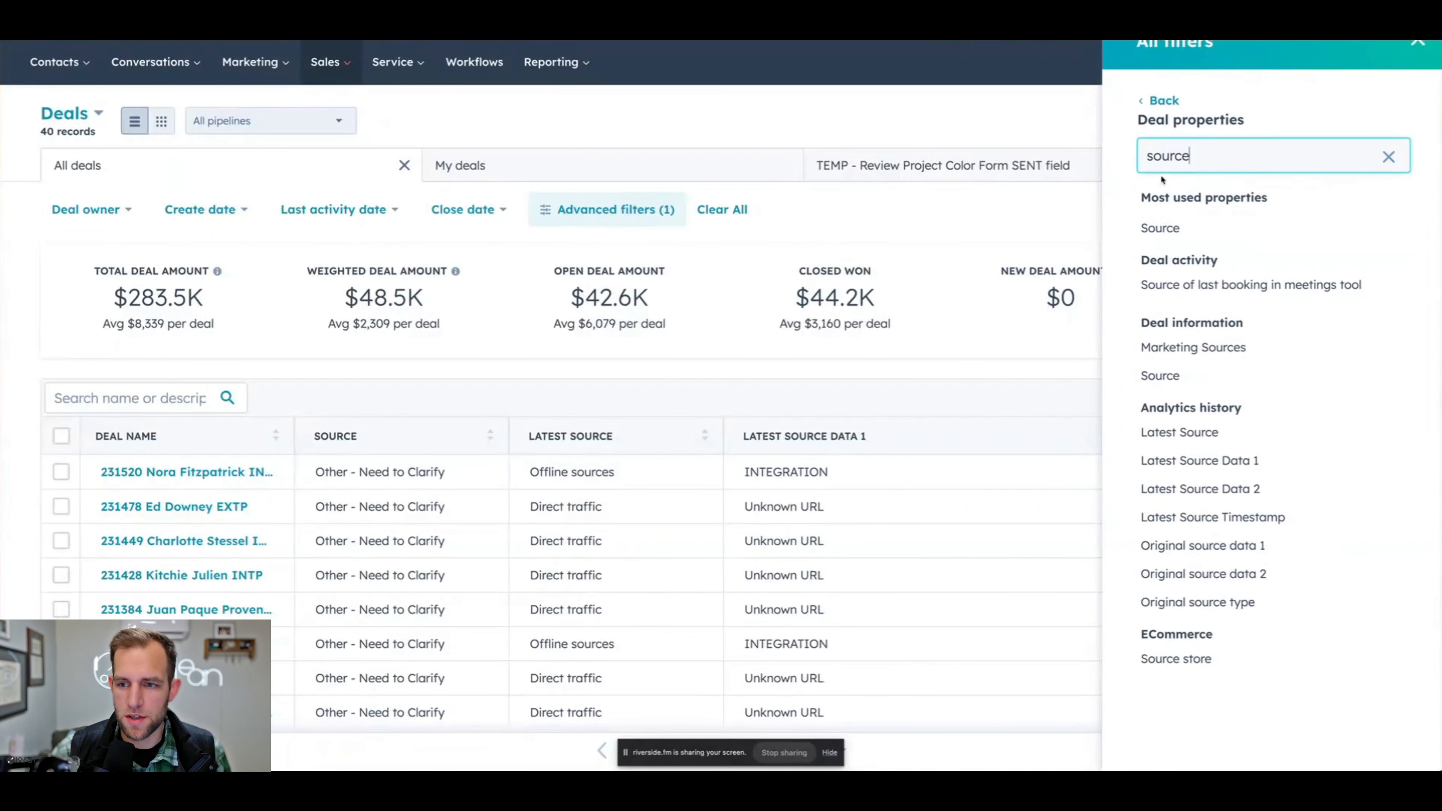
{"action": "left_click", "coordinate": [1160, 228]}
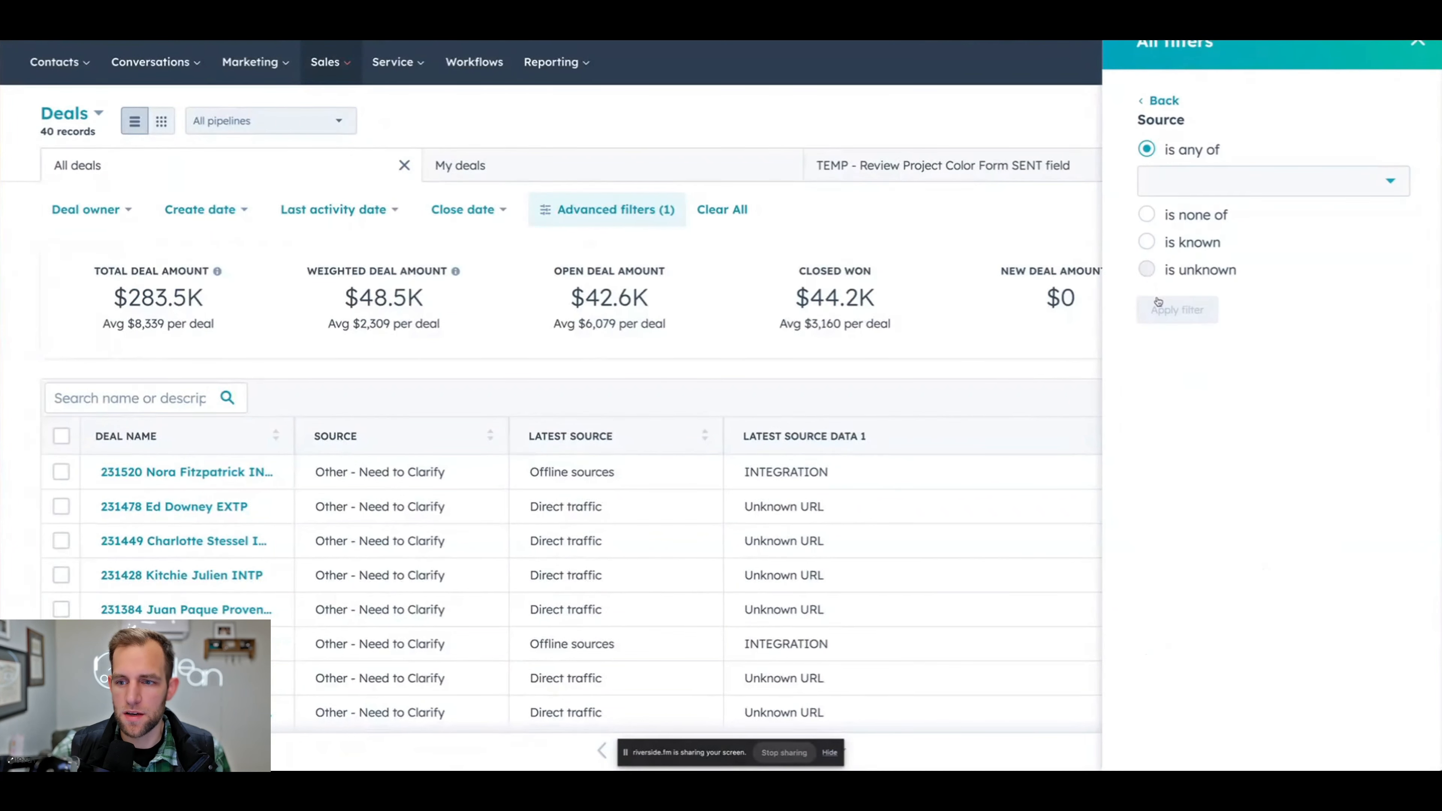
{"action": "left_click", "coordinate": [1162, 271]}
{"action": "left_click", "coordinate": [1162, 275]}
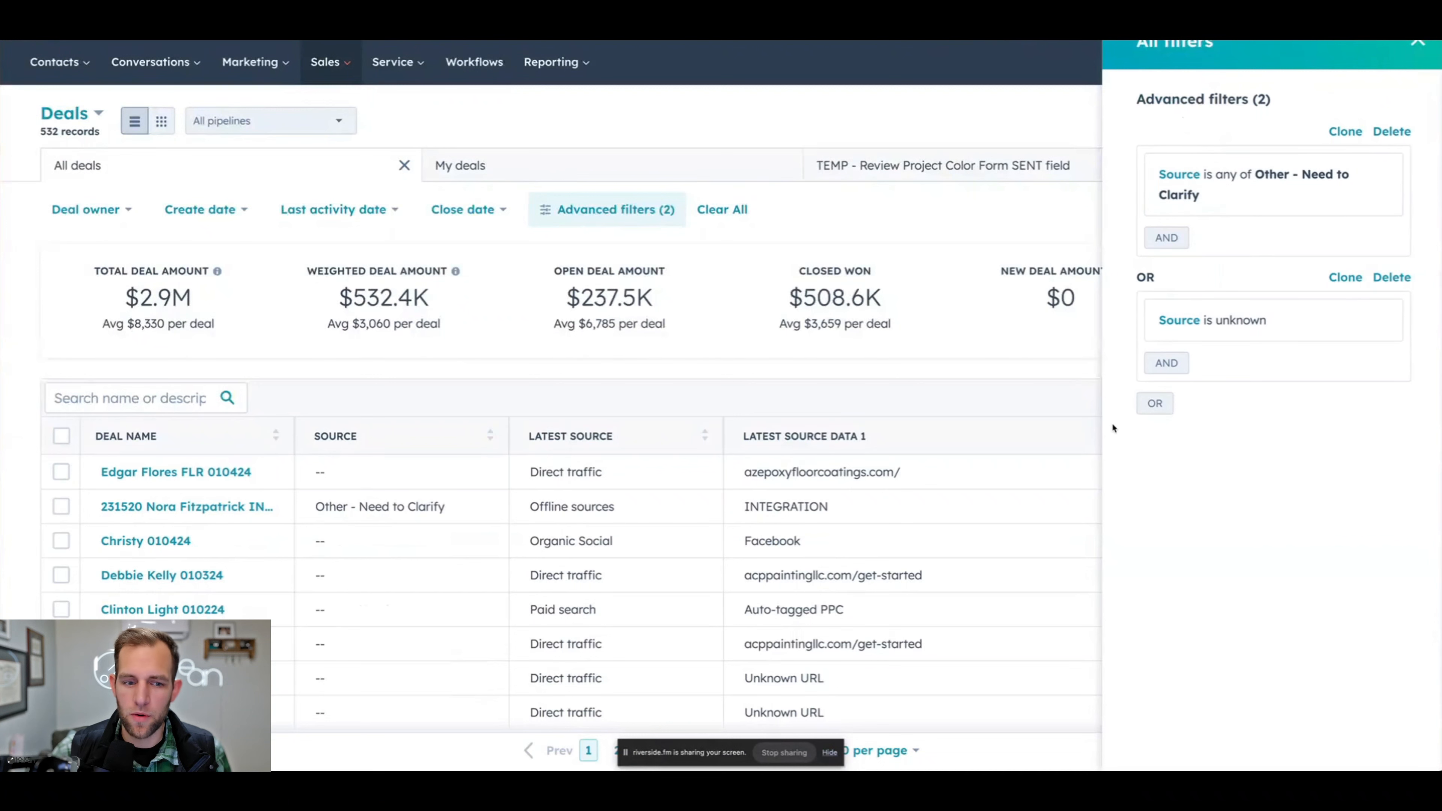
{"action": "left_click", "coordinate": [1417, 43]}
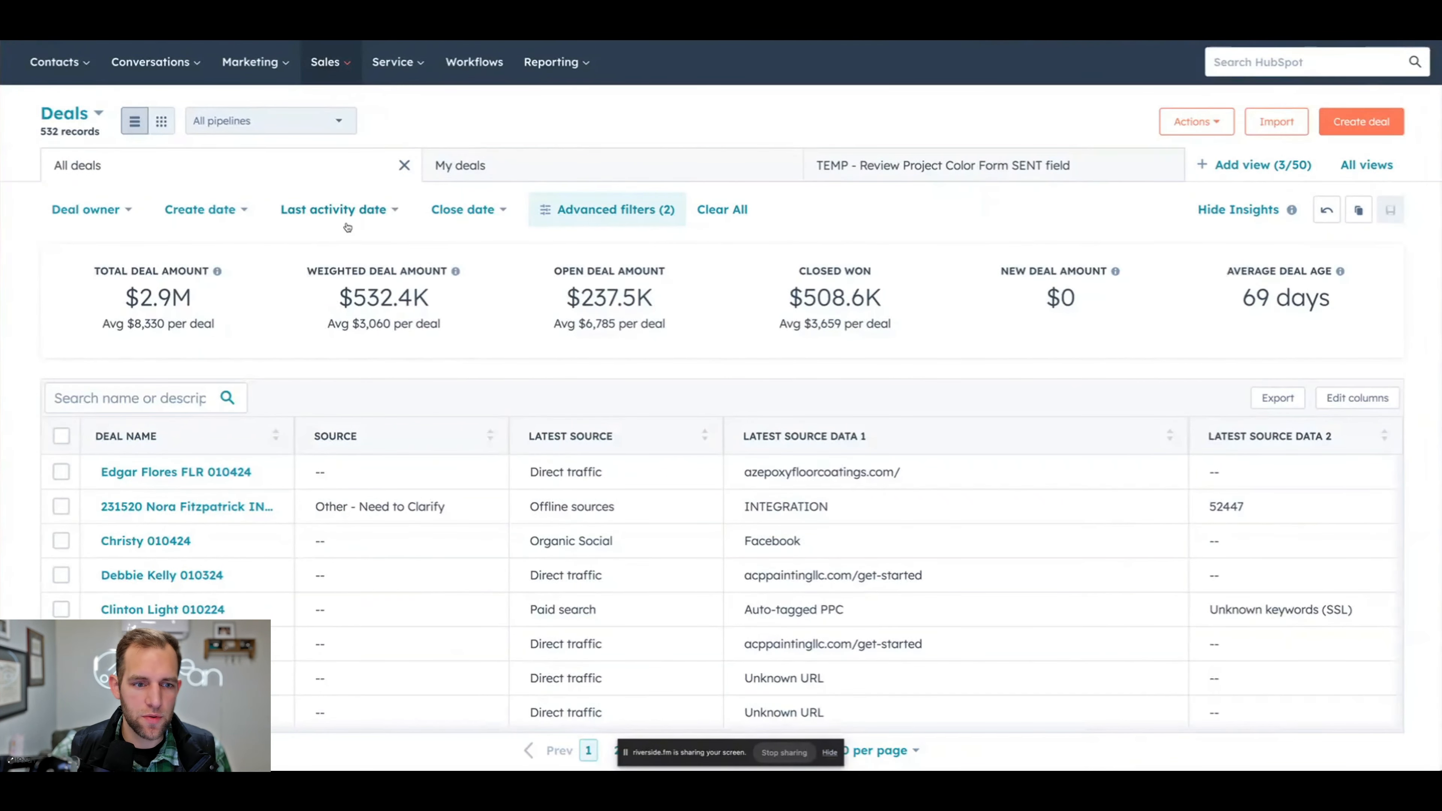
- Create a new view from the filtered deals, named Unknown Marketing Sources and shared with Everyone
{"action": "left_click", "coordinate": [1238, 173]}
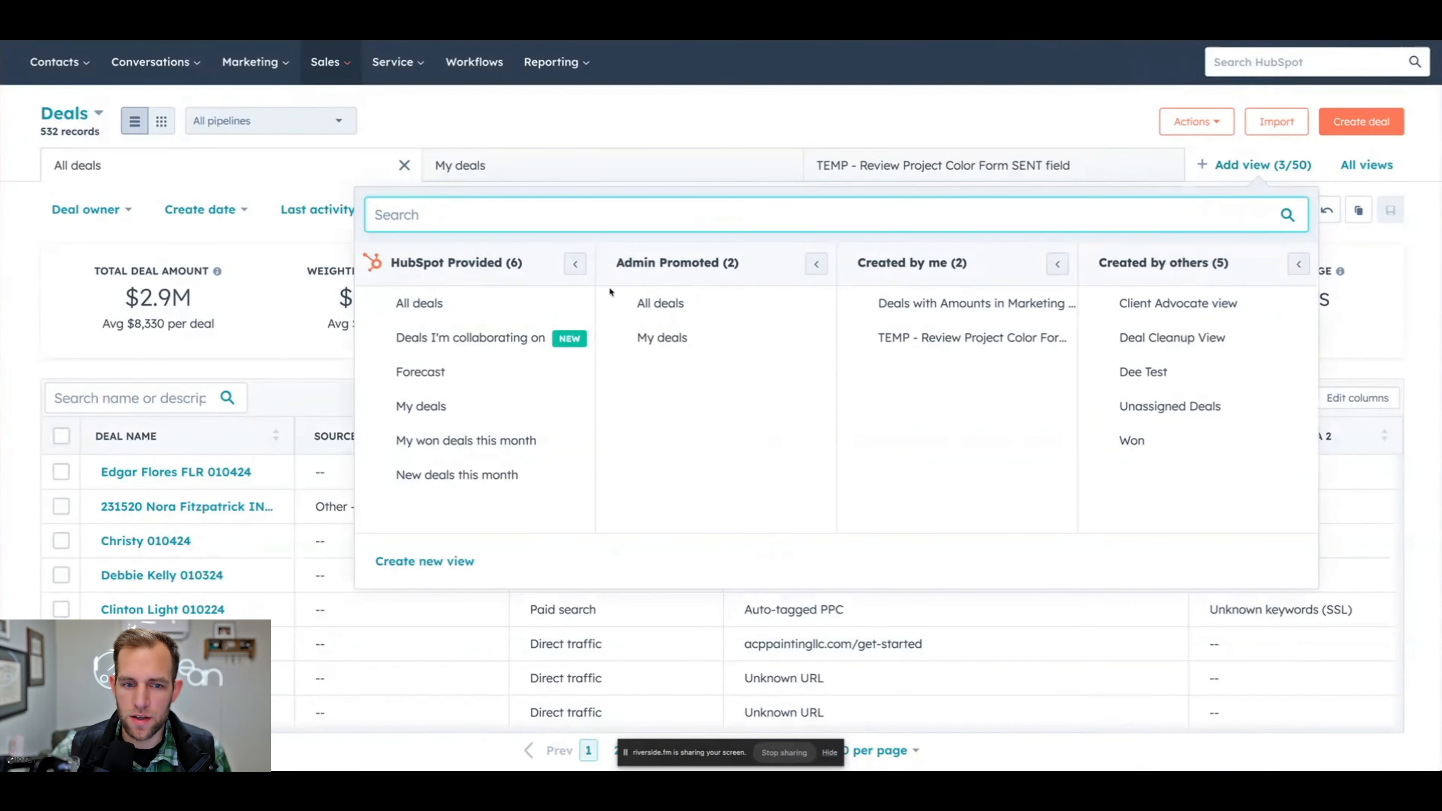
{"action": "left_click", "coordinate": [424, 562]}
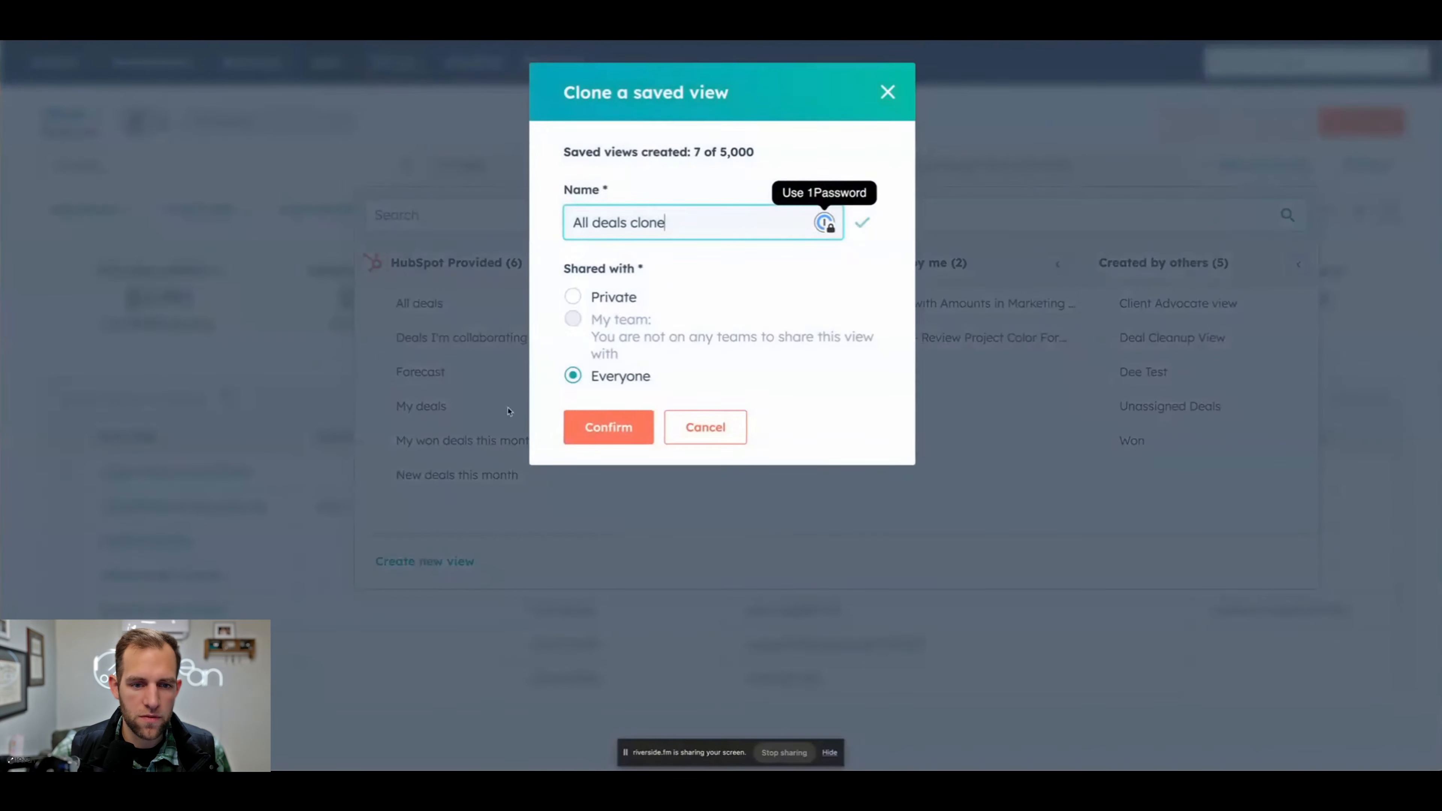
{"action": "triple_click", "coordinate": [606, 219]}
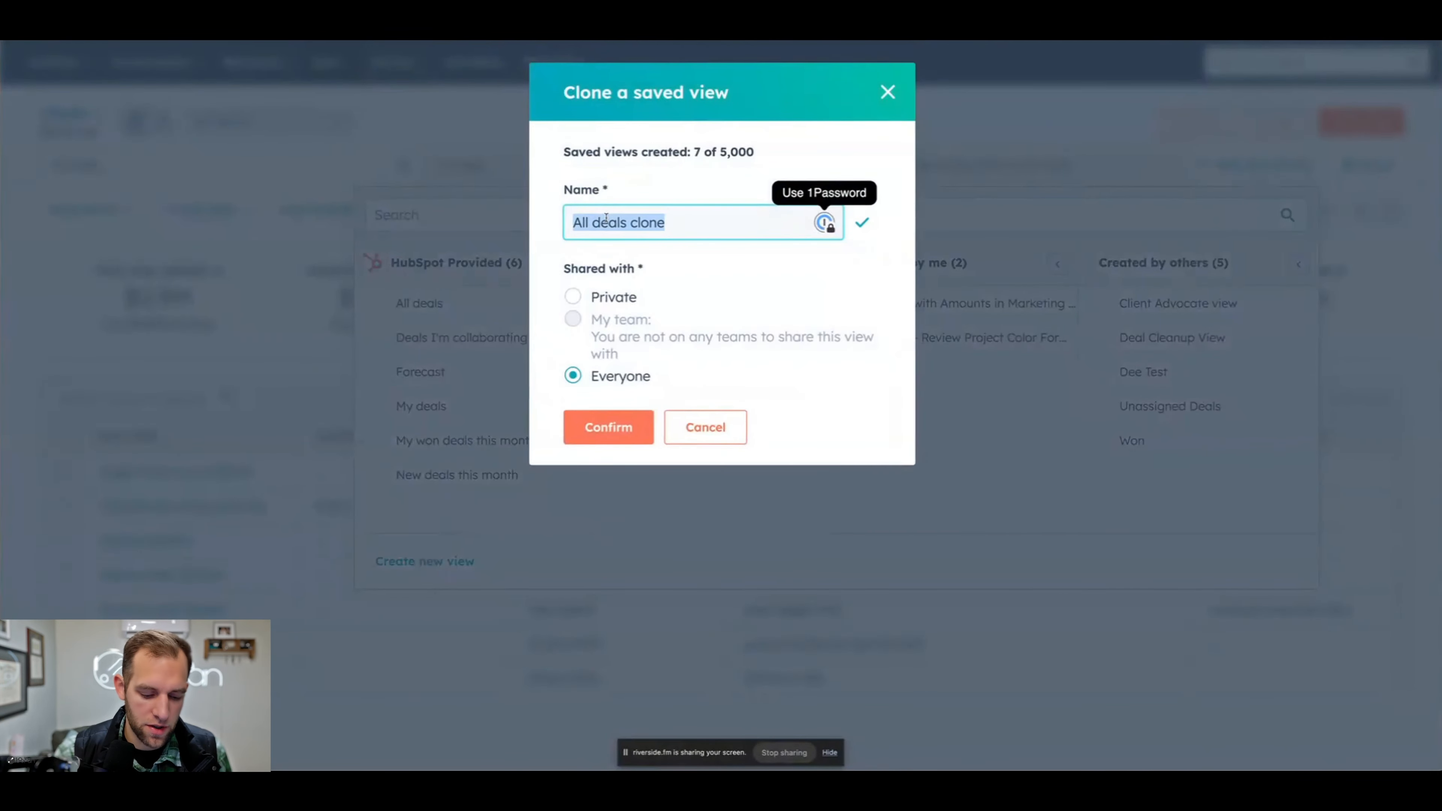
{"action": "type", "text": "Unknown Marketing Sources"}
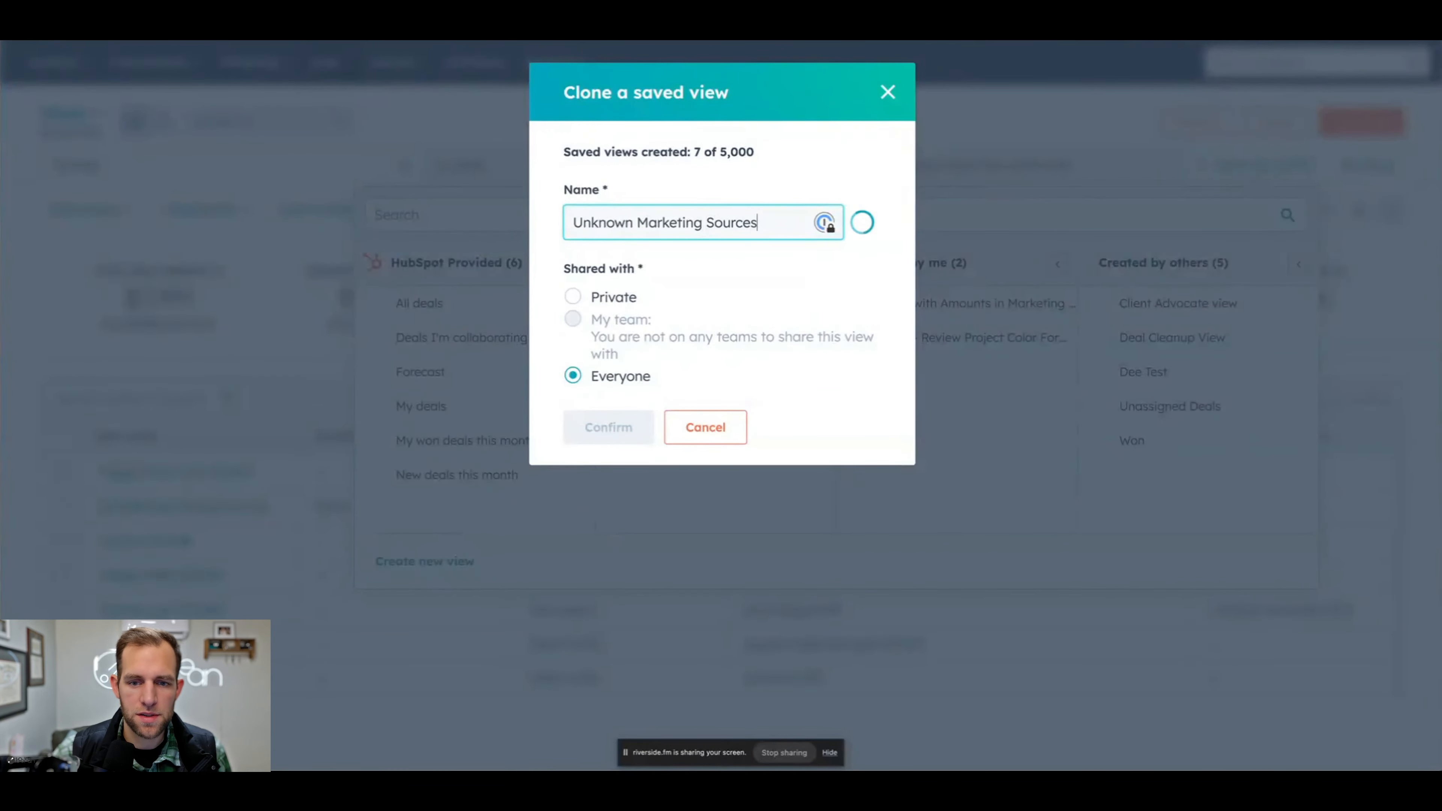
{"action": "left_click", "coordinate": [671, 393]}
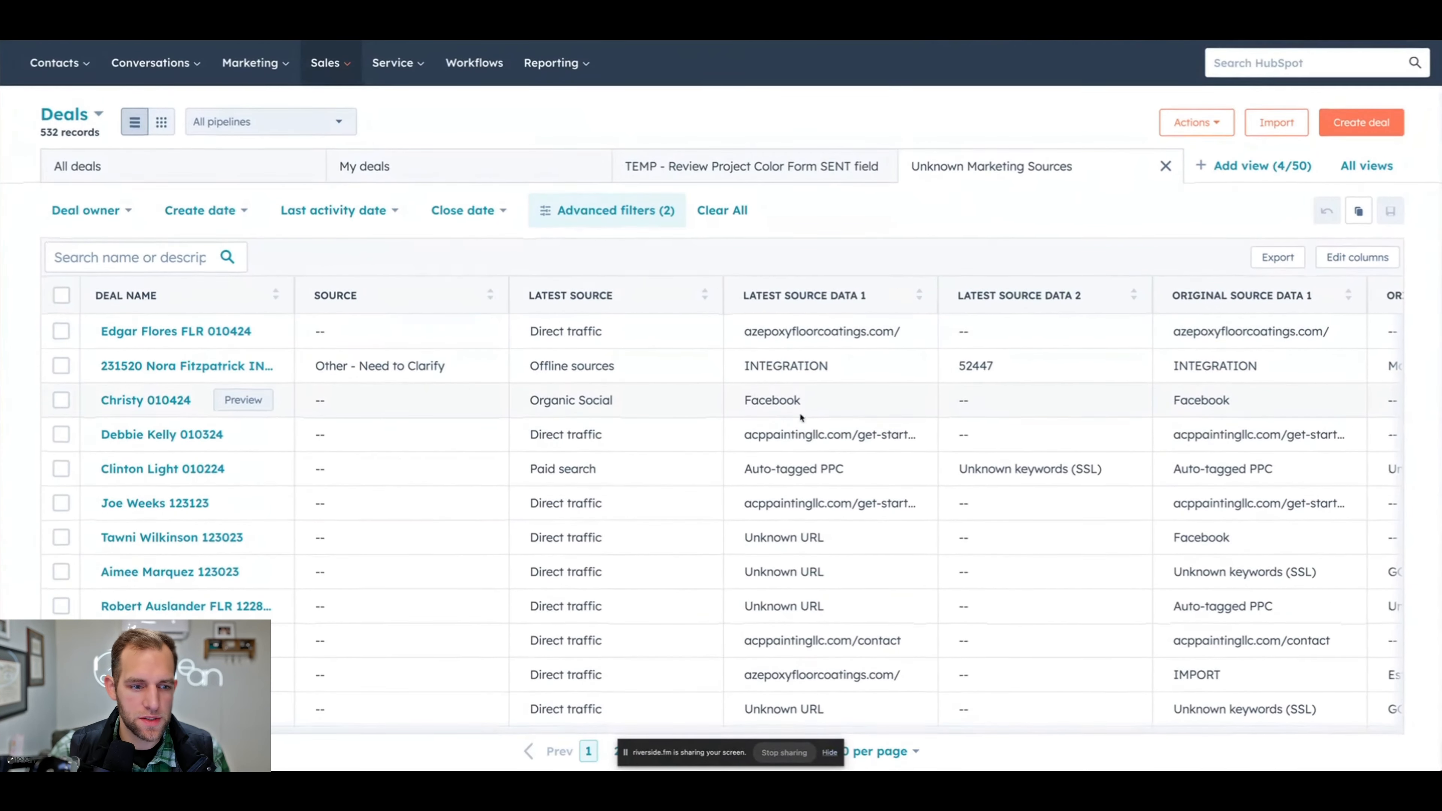
- Sort the deals by Latest Source Data 1 and replace the first SALES deal's Source with Brand
{"action": "left_click", "coordinate": [829, 292]}
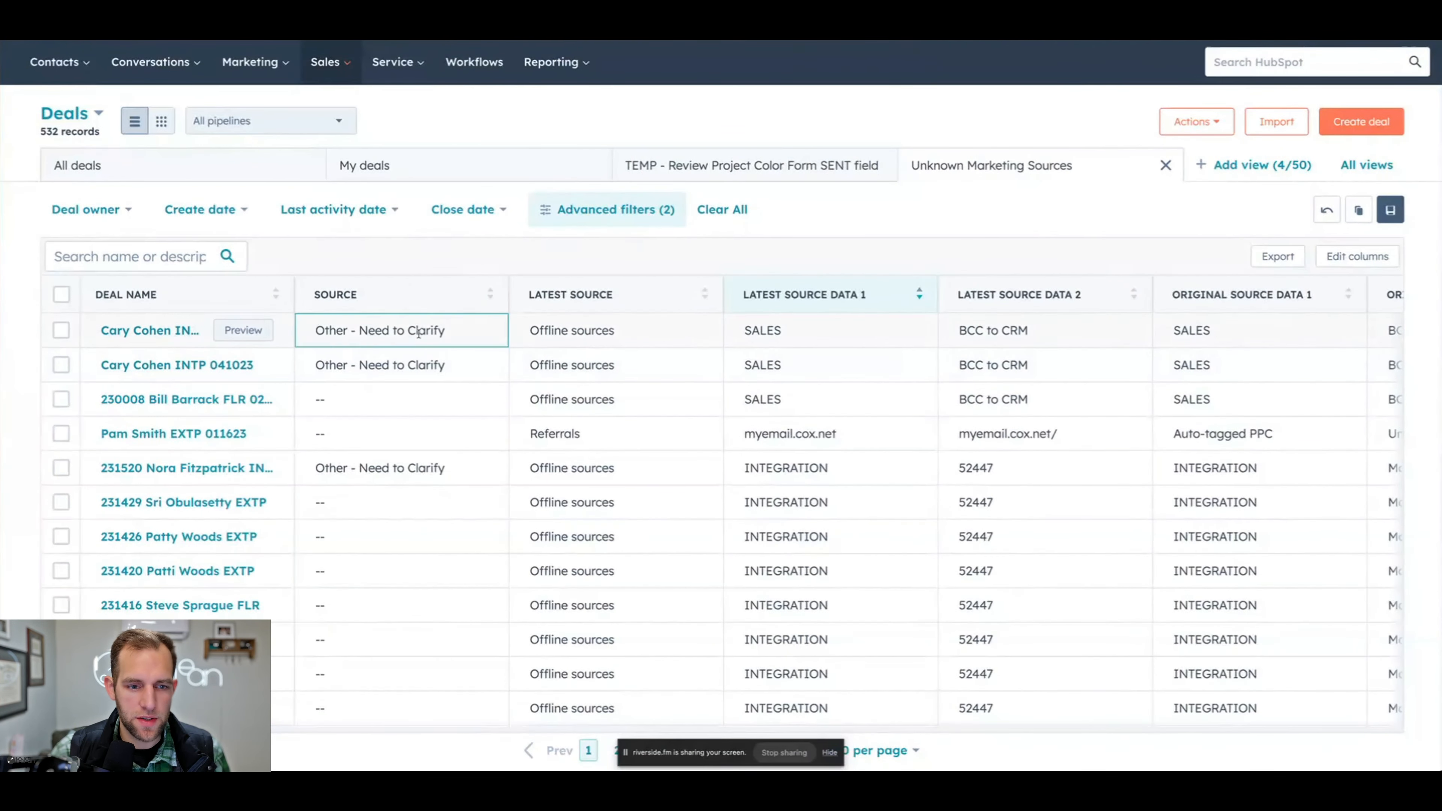
{"action": "left_click", "coordinate": [376, 341]}
{"action": "scroll", "coordinate": [364, 454], "scroll_direction": "up", "scroll_amount": 5}
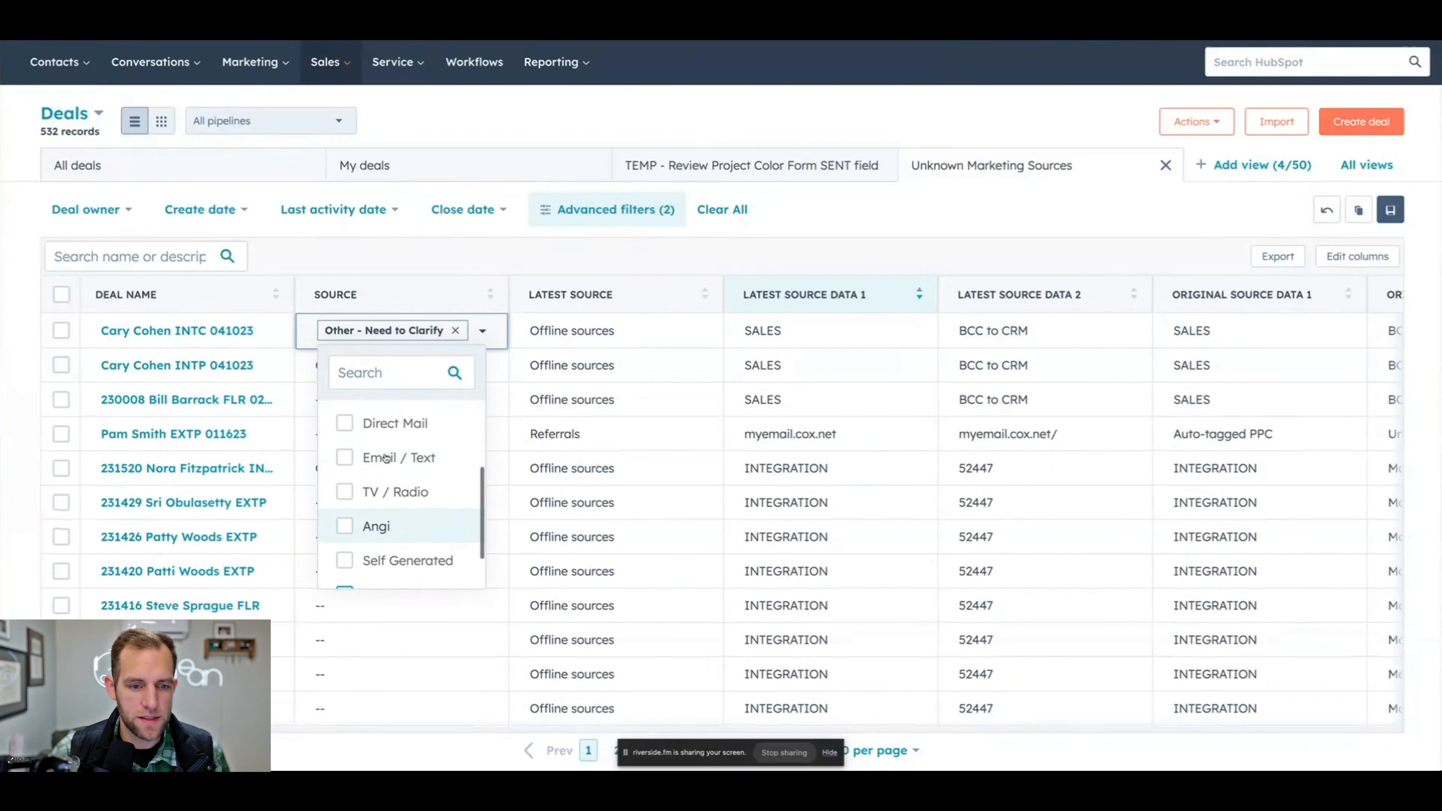
{"action": "left_click", "coordinate": [347, 418]}
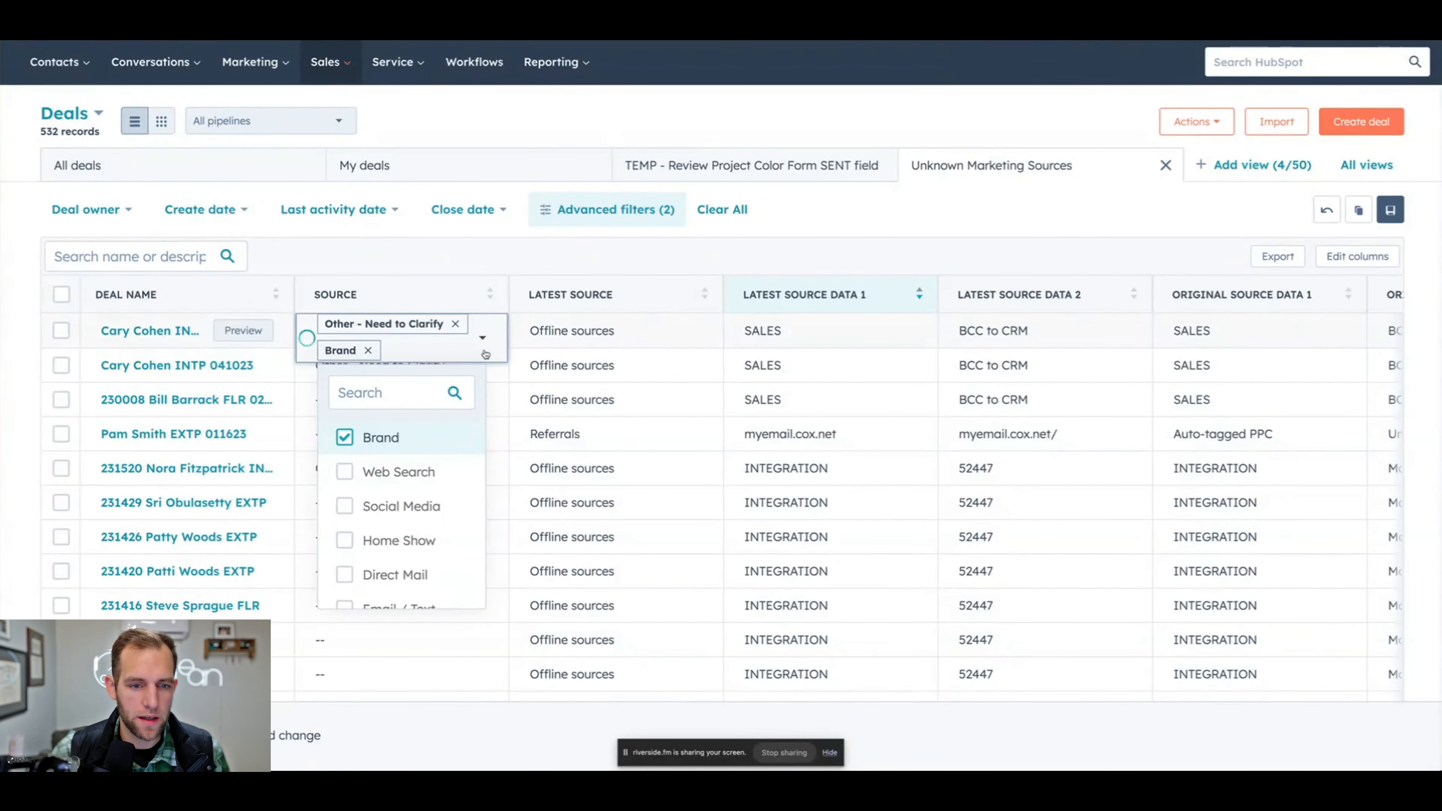
{"action": "left_click", "coordinate": [455, 325]}
- Set the Source of the second and third SALES deals to only Brand
{"action": "left_click", "coordinate": [457, 366]}
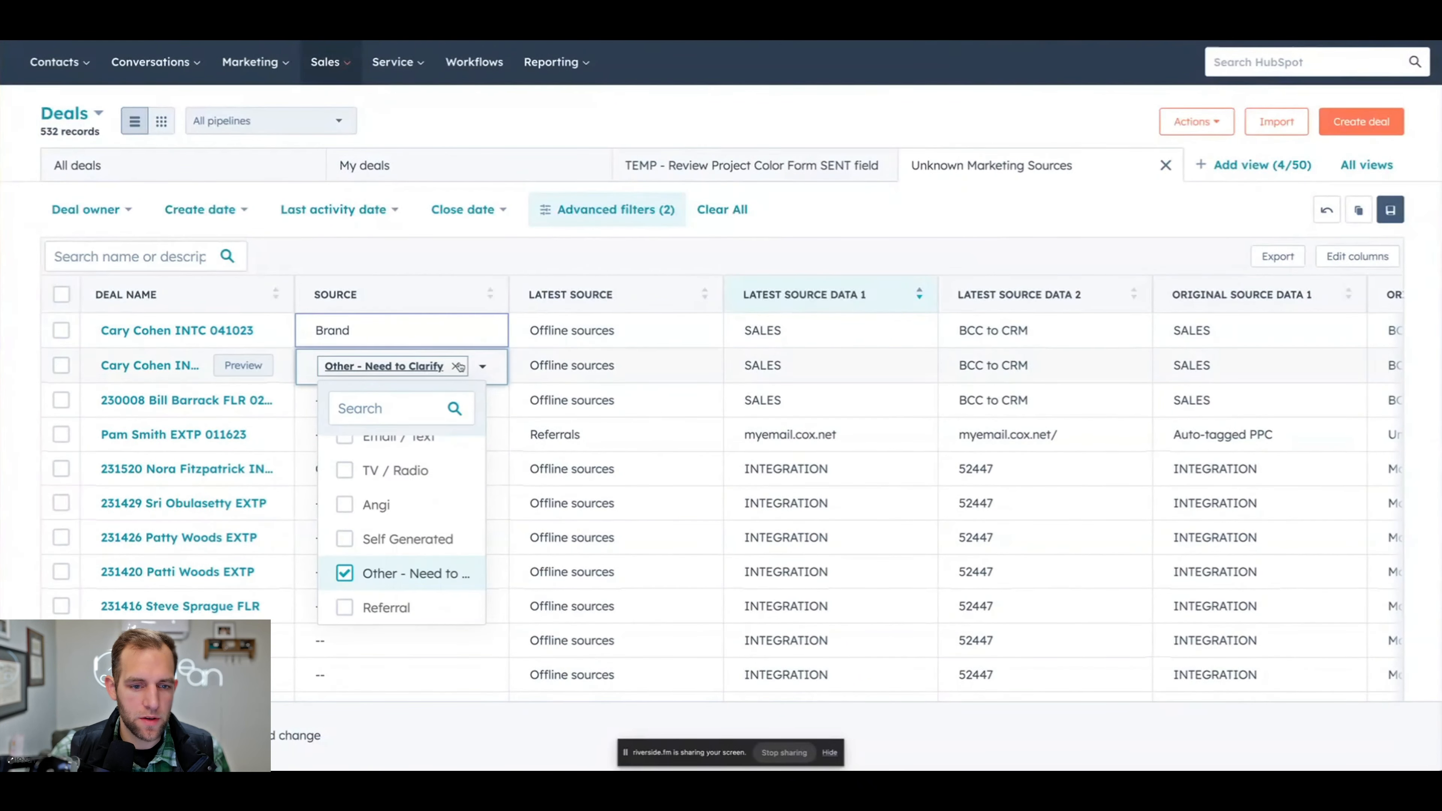
{"action": "left_click", "coordinate": [459, 368]}
{"action": "scroll", "coordinate": [364, 485], "scroll_direction": "up", "scroll_amount": 4}
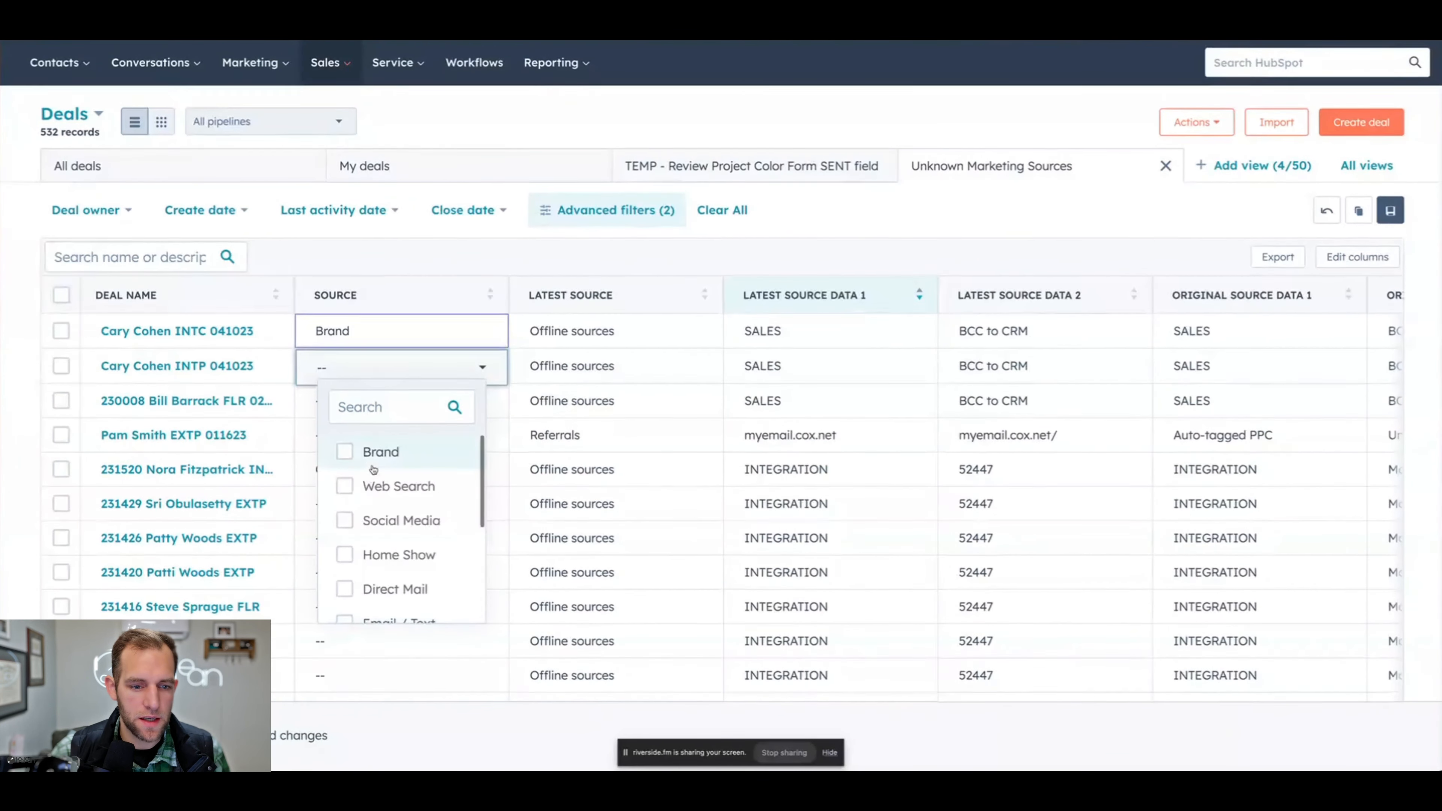
{"action": "left_click", "coordinate": [345, 459]}
{"action": "left_click", "coordinate": [26, 402]}
{"action": "left_click", "coordinate": [28, 403]}
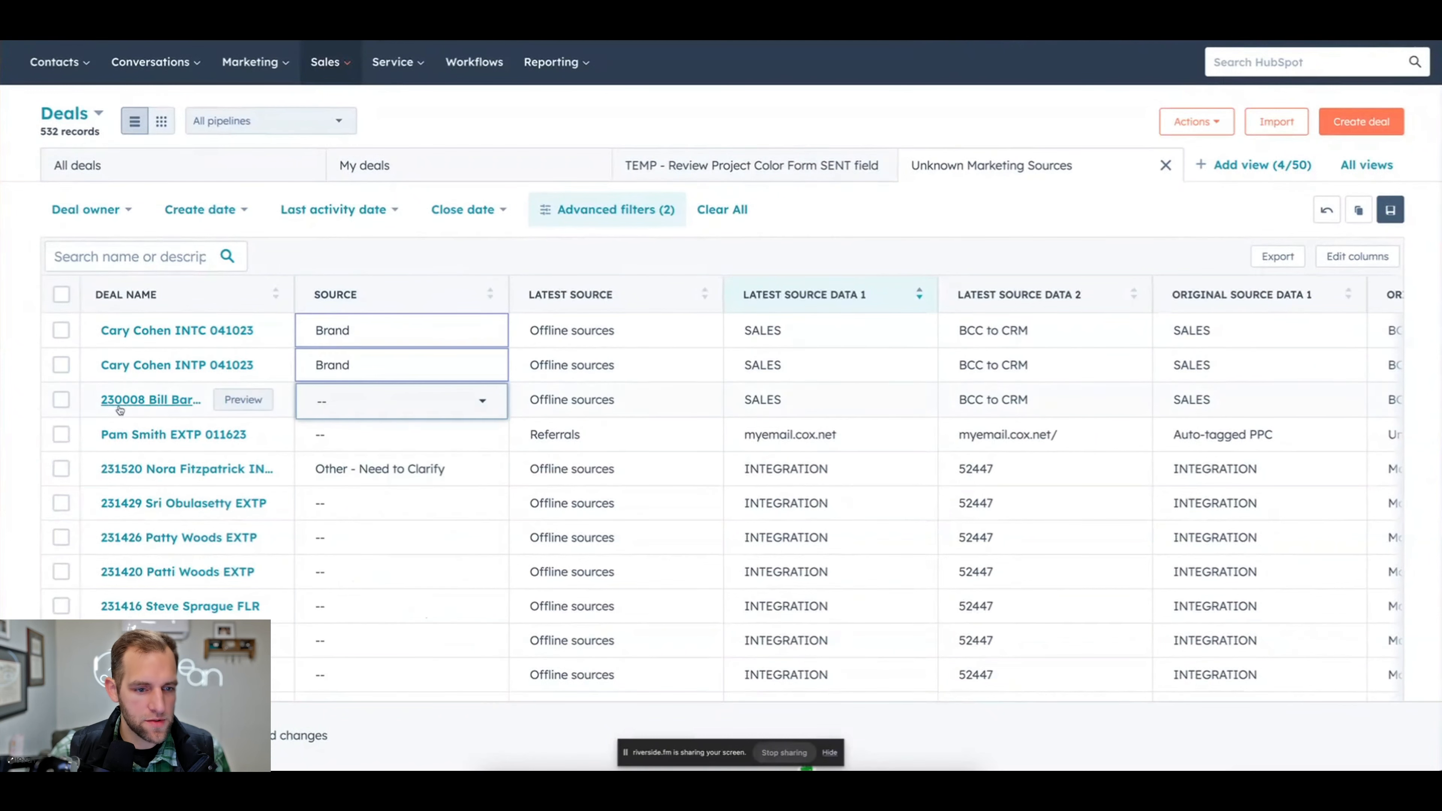
{"action": "left_click", "coordinate": [411, 408]}
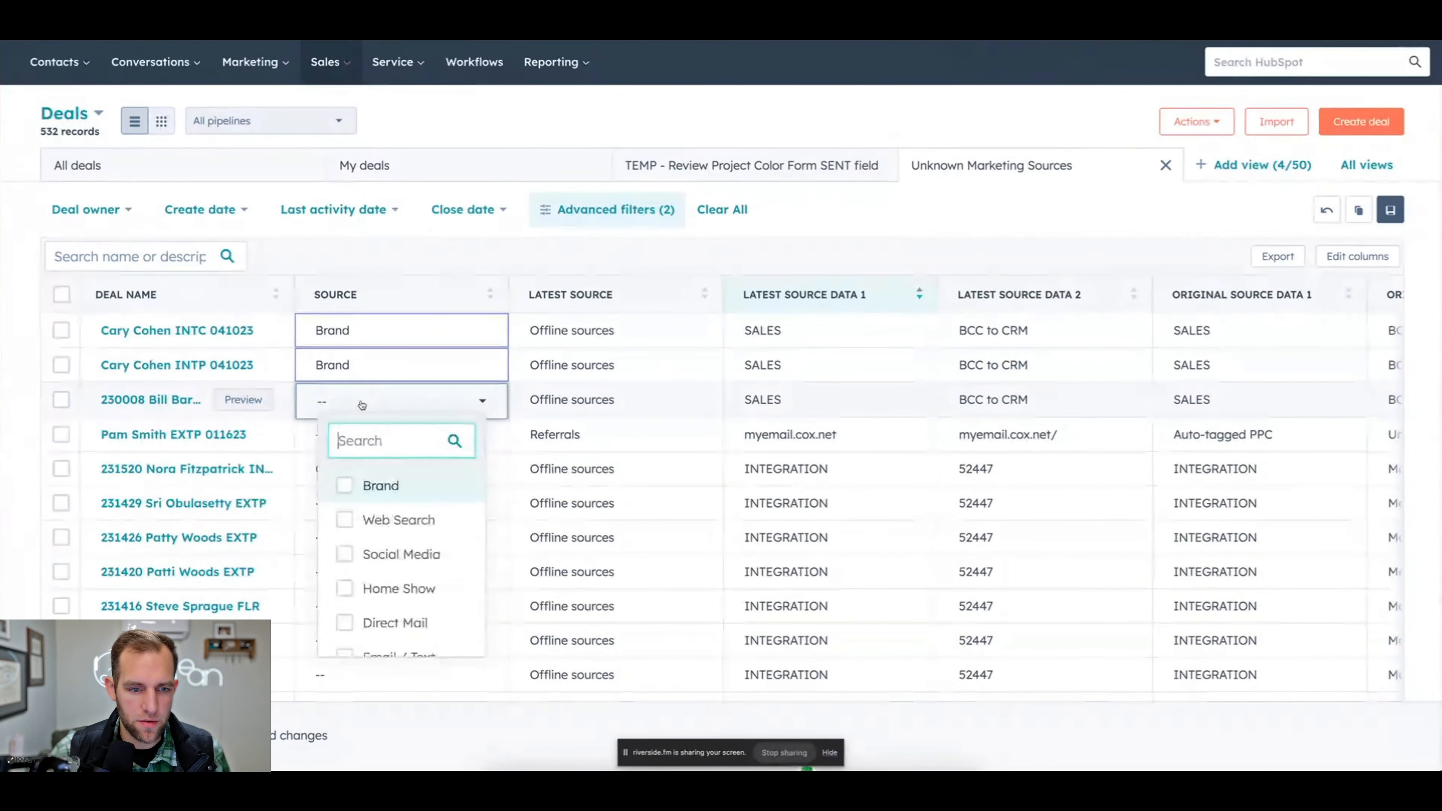
{"action": "left_click", "coordinate": [344, 488]}
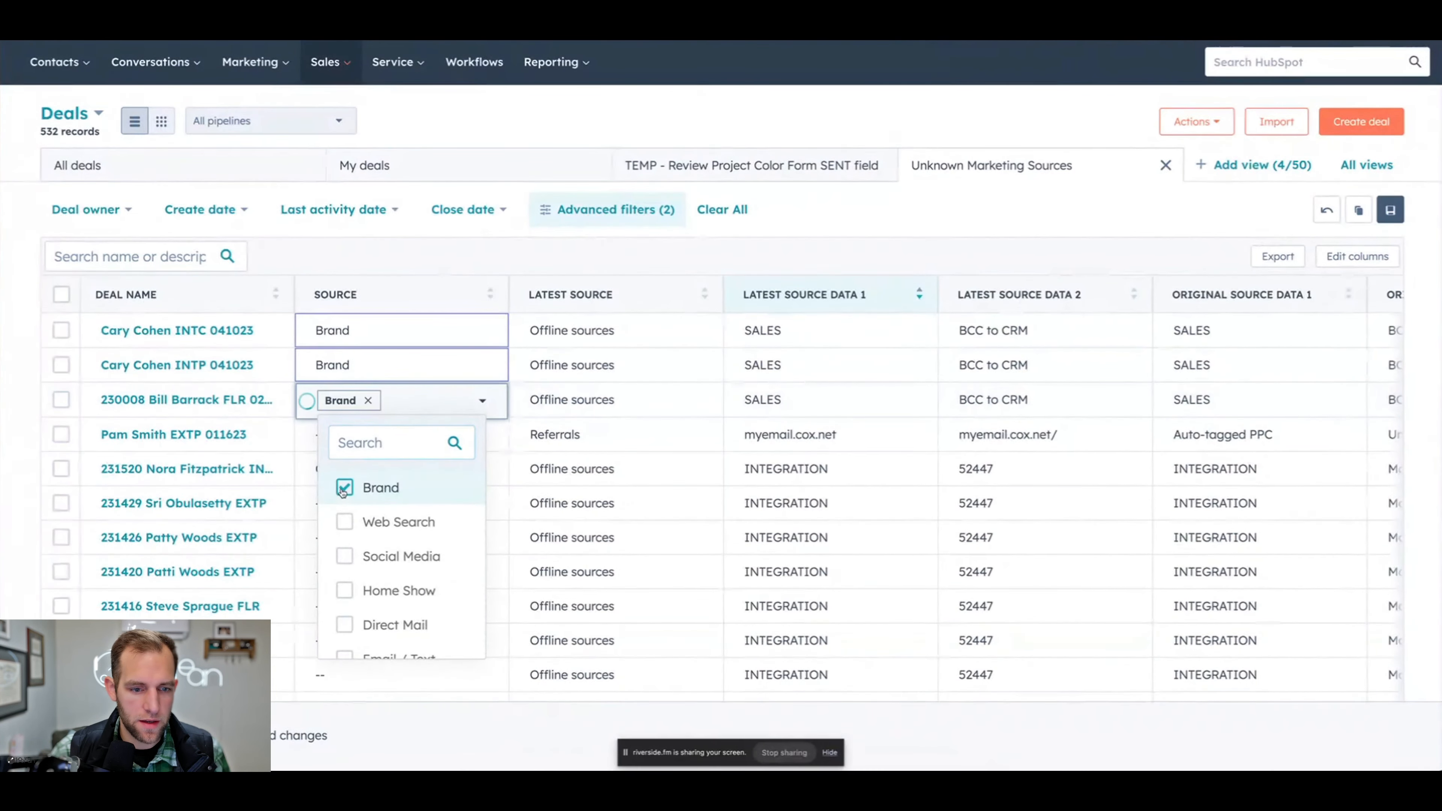
{"action": "left_click", "coordinate": [13, 370]}
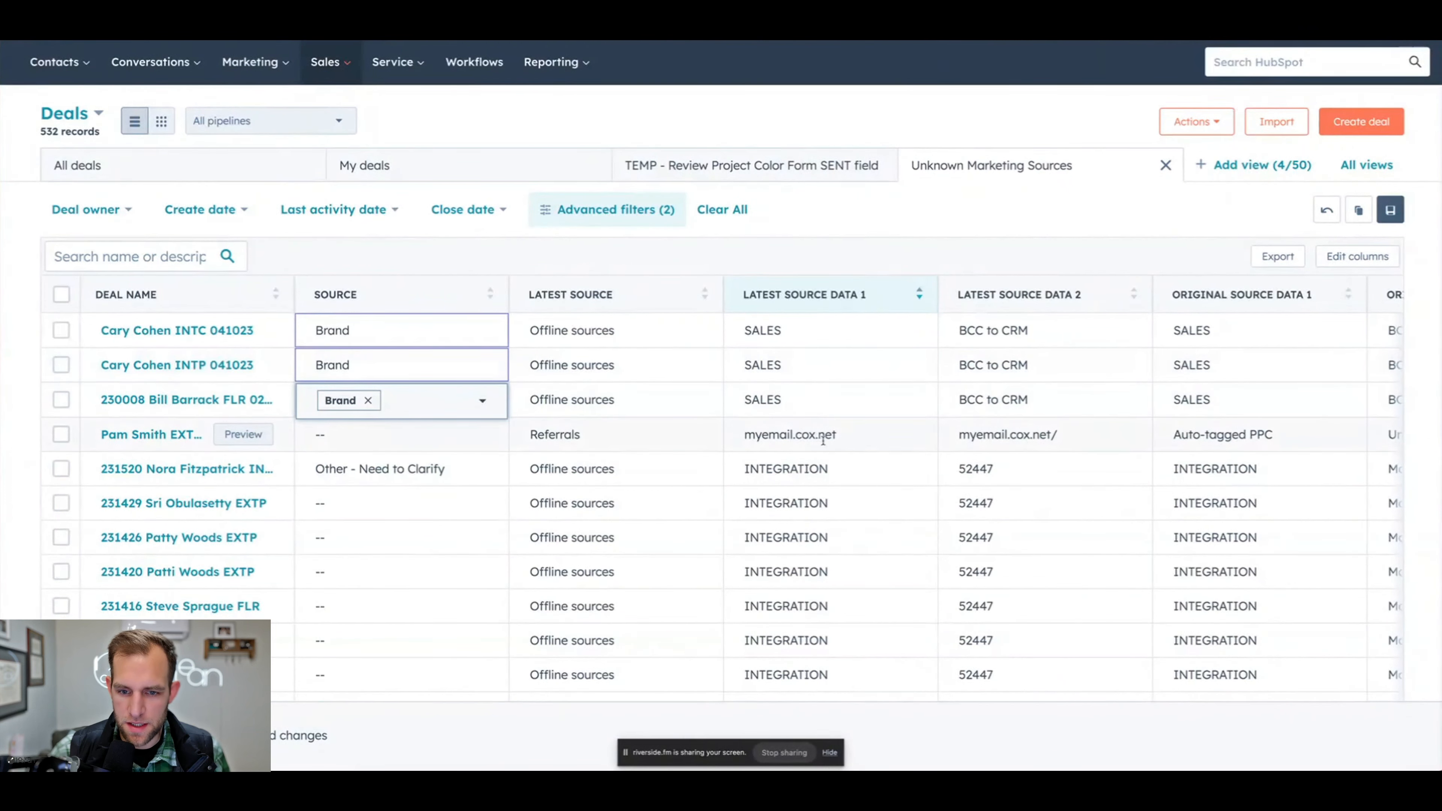
- Check the original source data of the Referrals deal and set its Source to Email / Text
{"action": "scroll", "coordinate": [1044, 454], "scroll_direction": "right", "scroll_amount": 7}
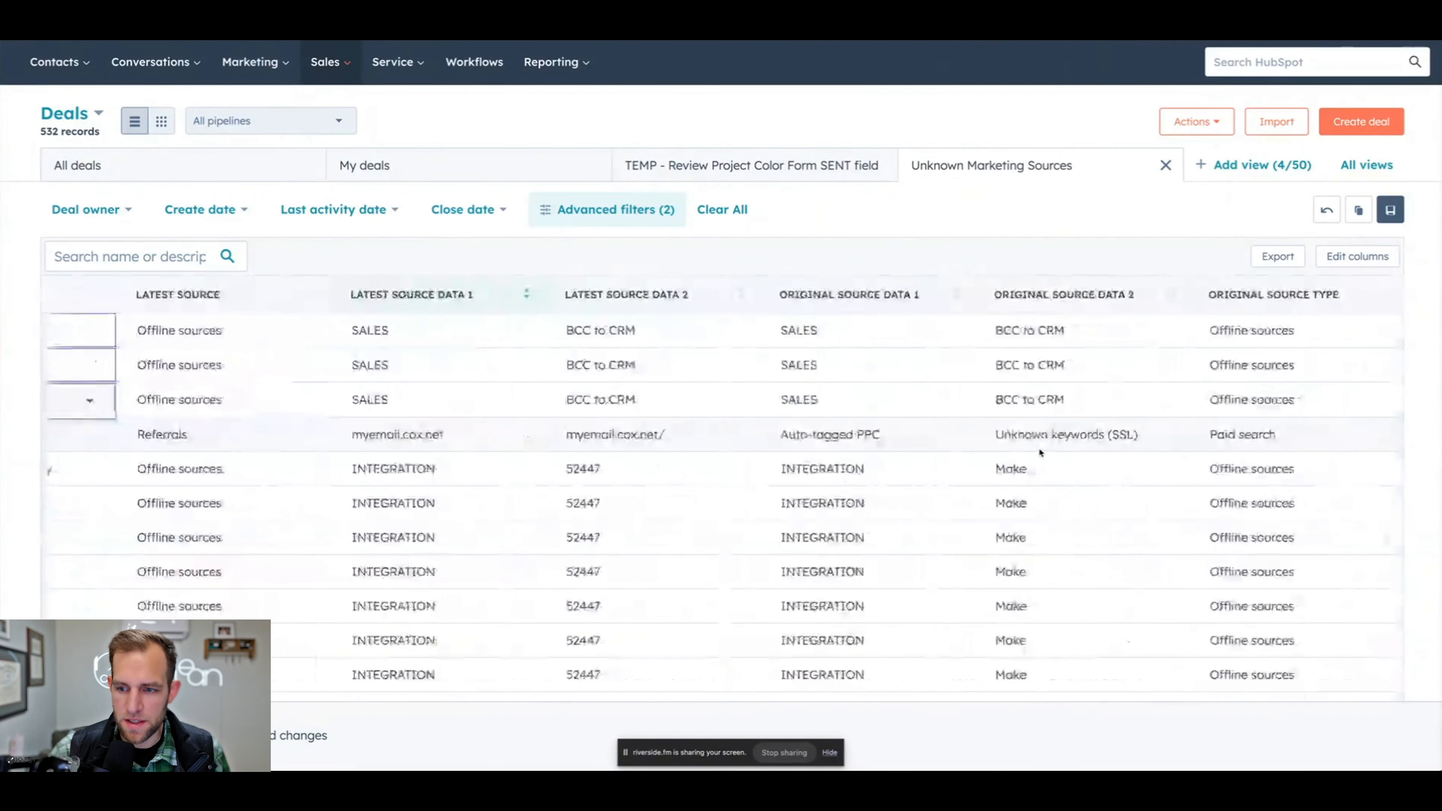
{"action": "scroll", "coordinate": [1028, 452], "scroll_direction": "left", "scroll_amount": 1}
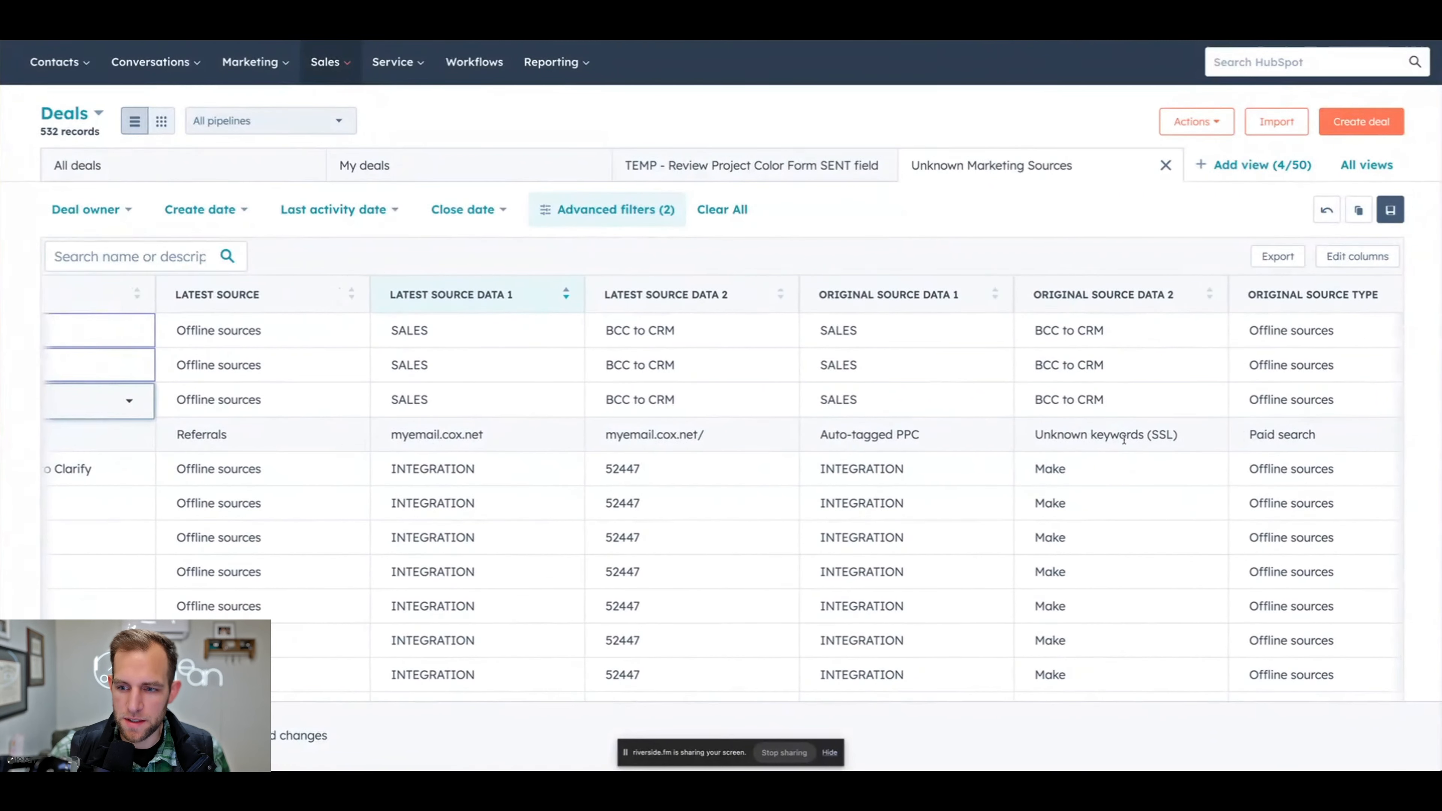
{"action": "scroll", "coordinate": [1118, 440], "scroll_direction": "left", "scroll_amount": 4}
{"action": "scroll", "coordinate": [1117, 440], "scroll_direction": "left", "scroll_amount": 3}
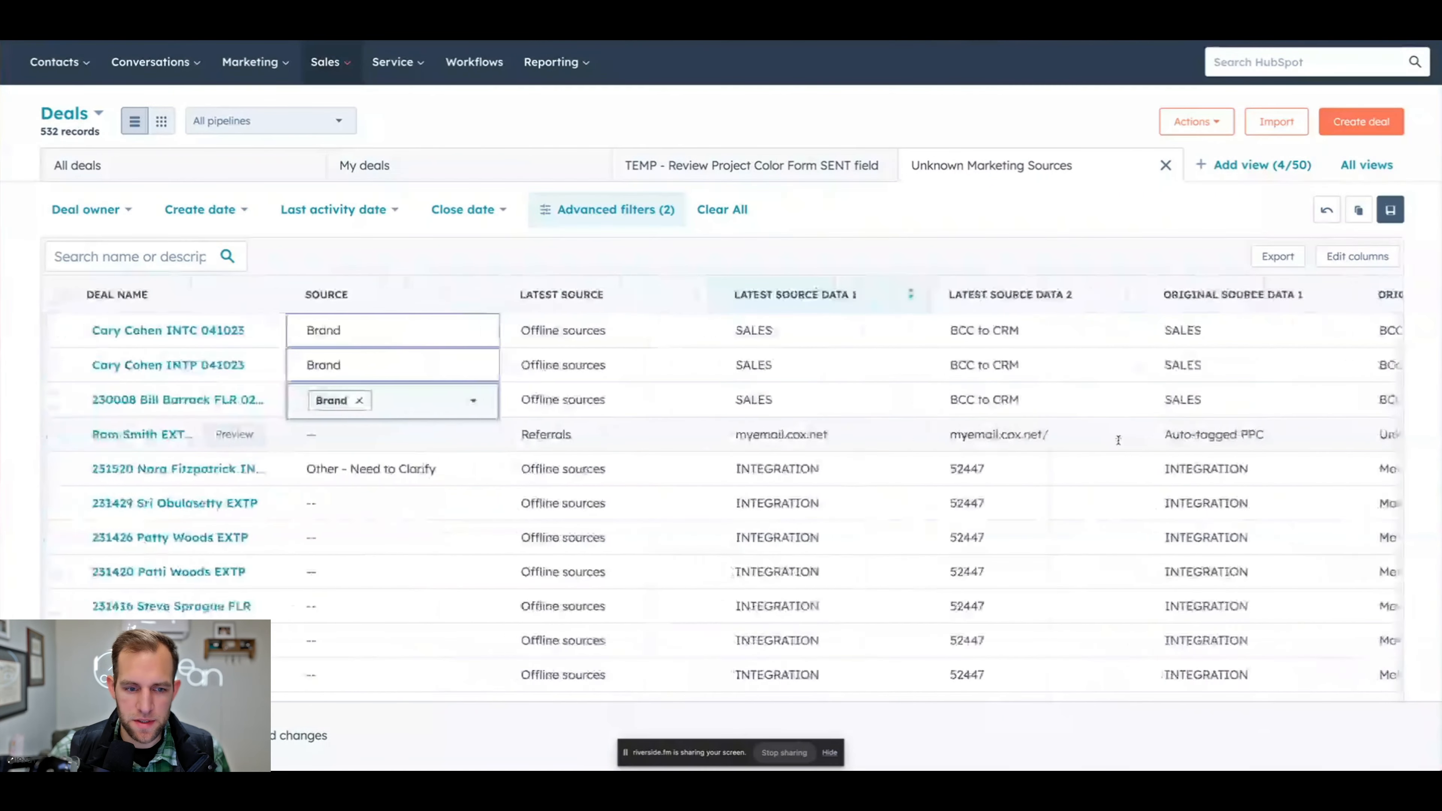
{"action": "left_click", "coordinate": [385, 441]}
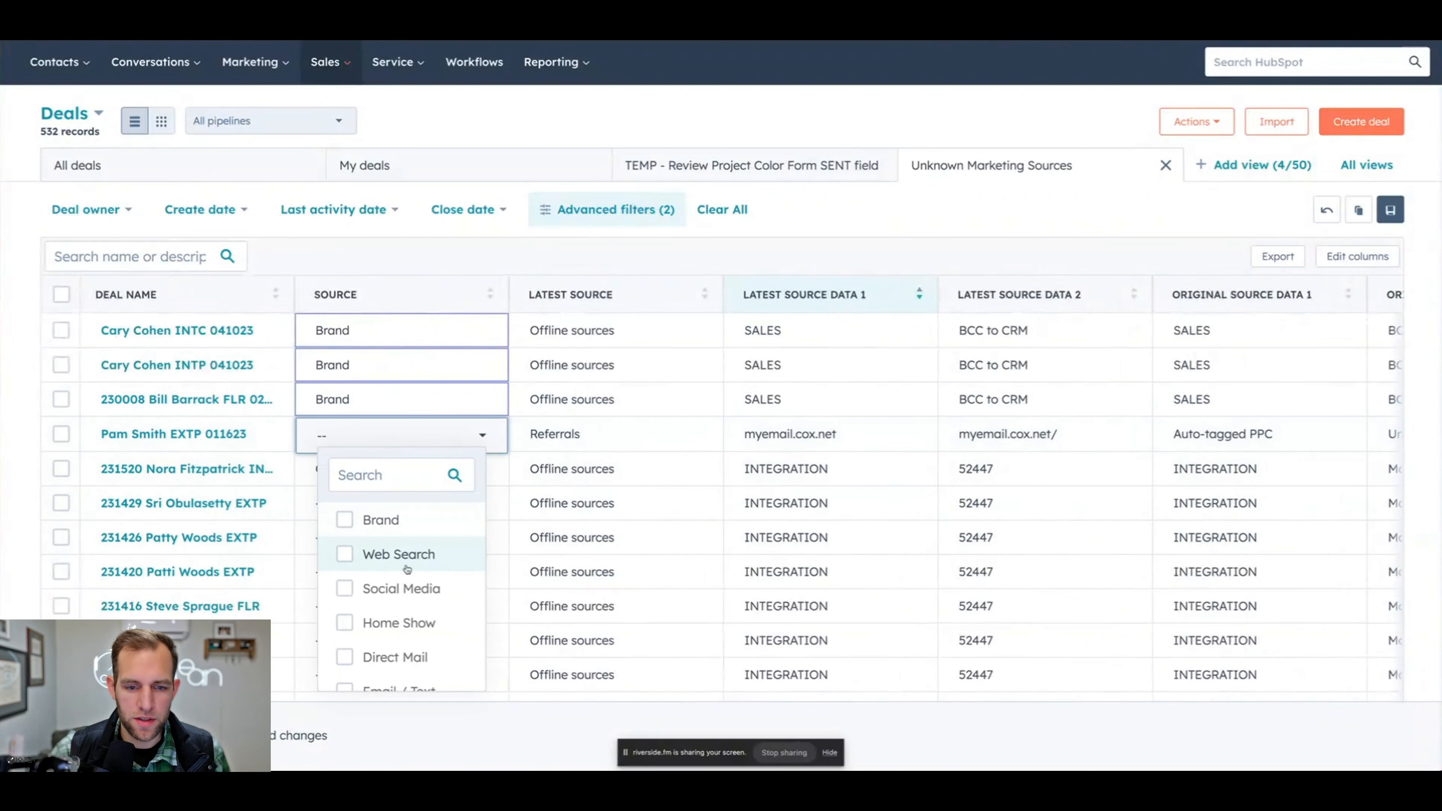
{"action": "scroll", "coordinate": [356, 562], "scroll_direction": "down", "scroll_amount": 3}
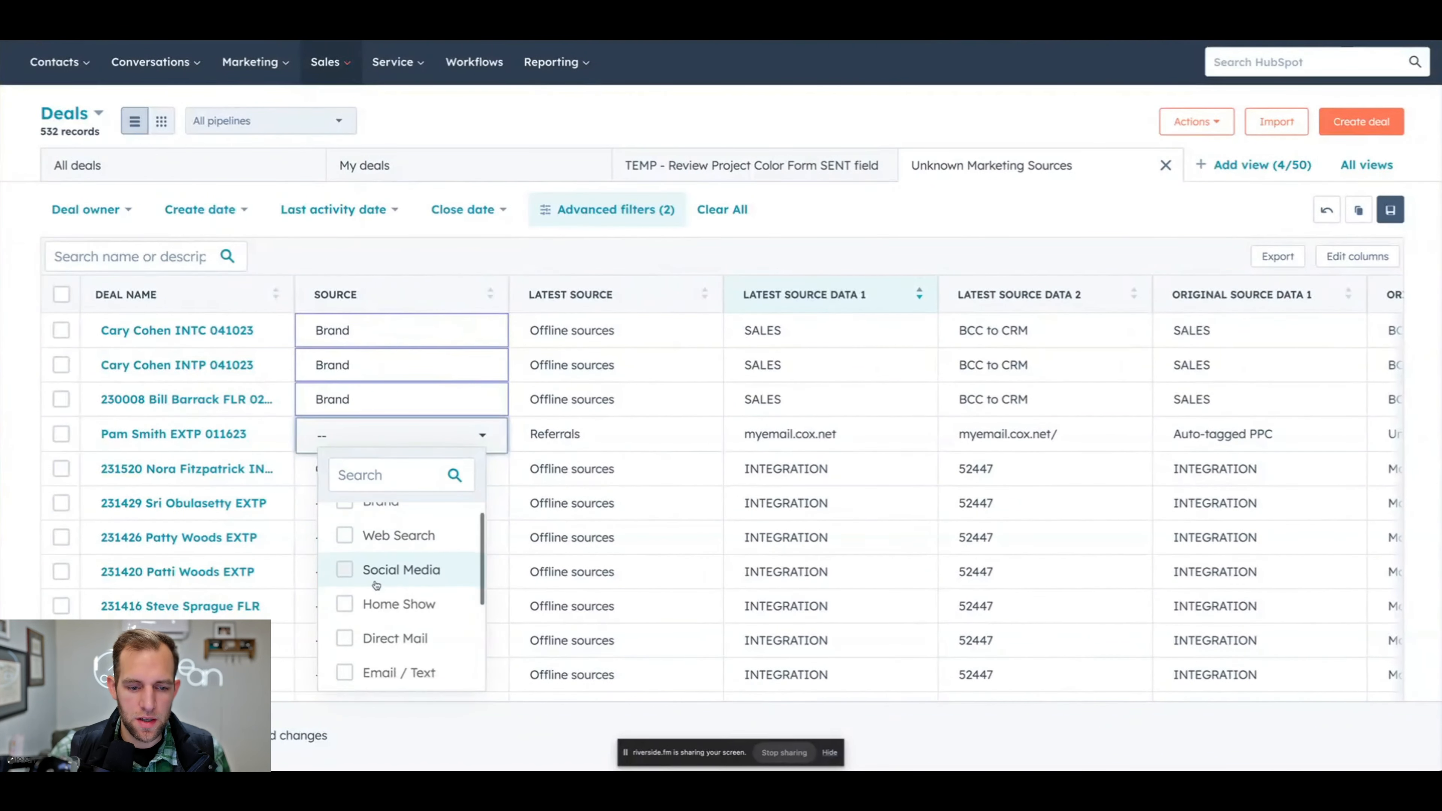
{"action": "left_click", "coordinate": [345, 576]}
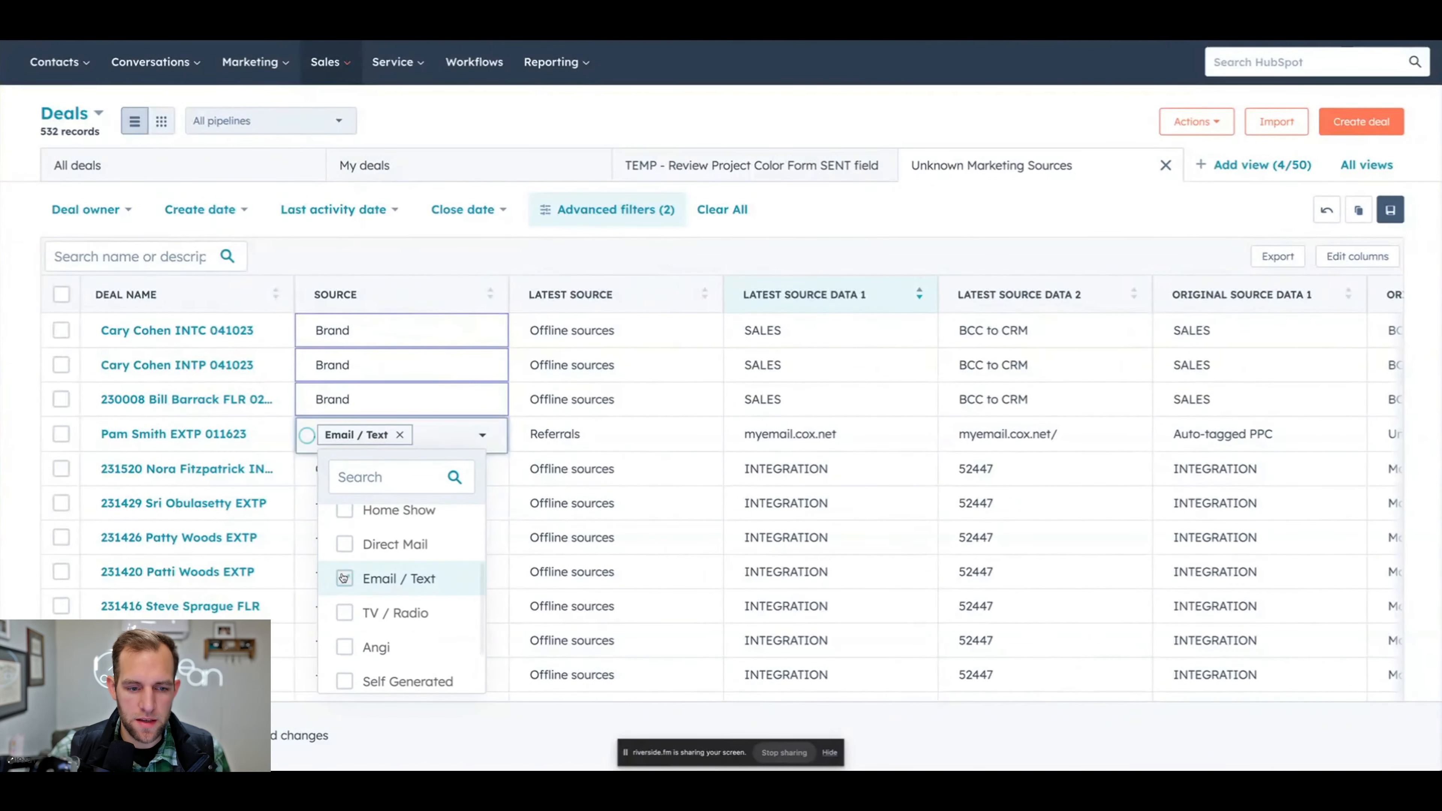
- Search the available columns for sources and add the Marketing Sources column to the deals table
{"action": "left_click", "coordinate": [1383, 260]}
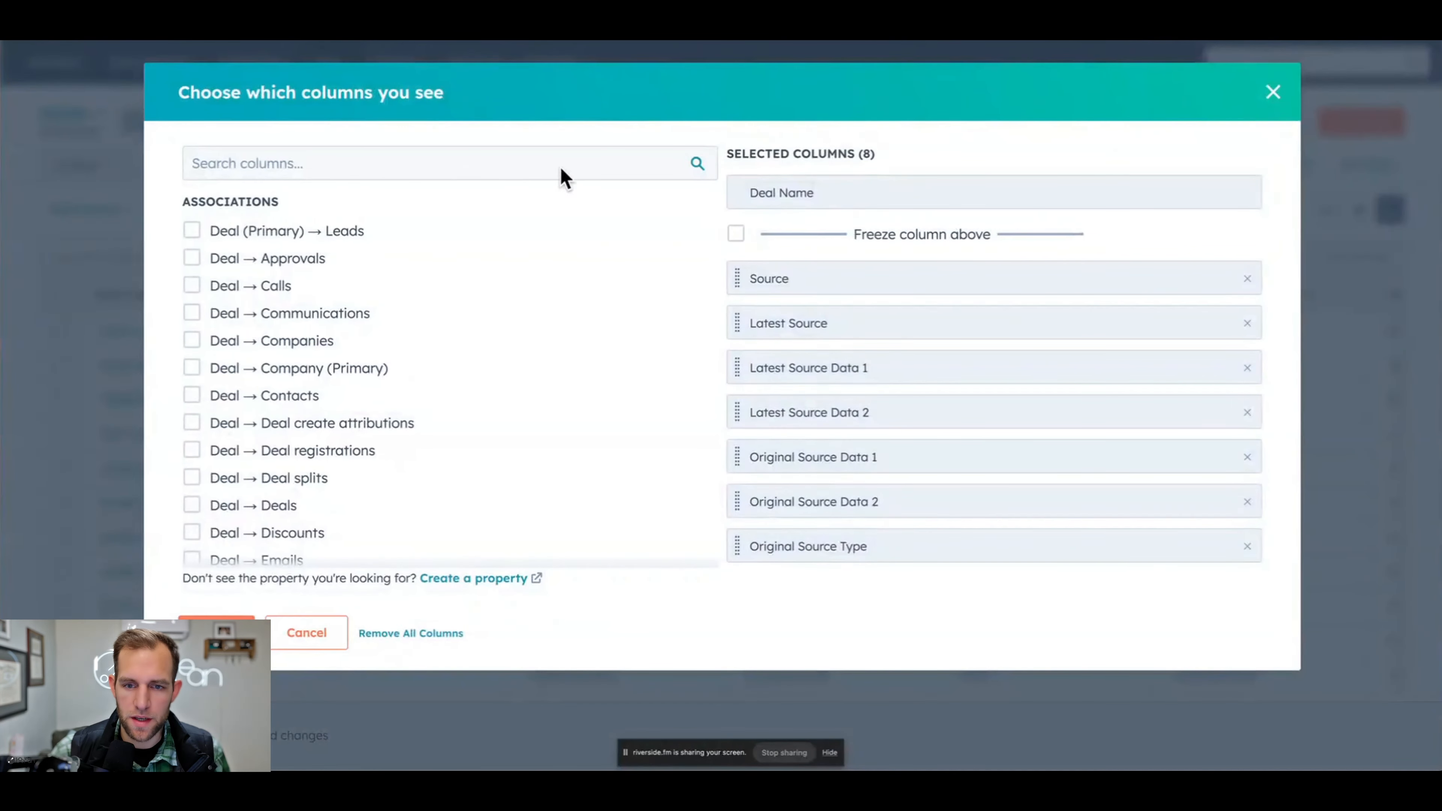
{"action": "left_click", "coordinate": [460, 175]}
{"action": "type", "text": "sources"}
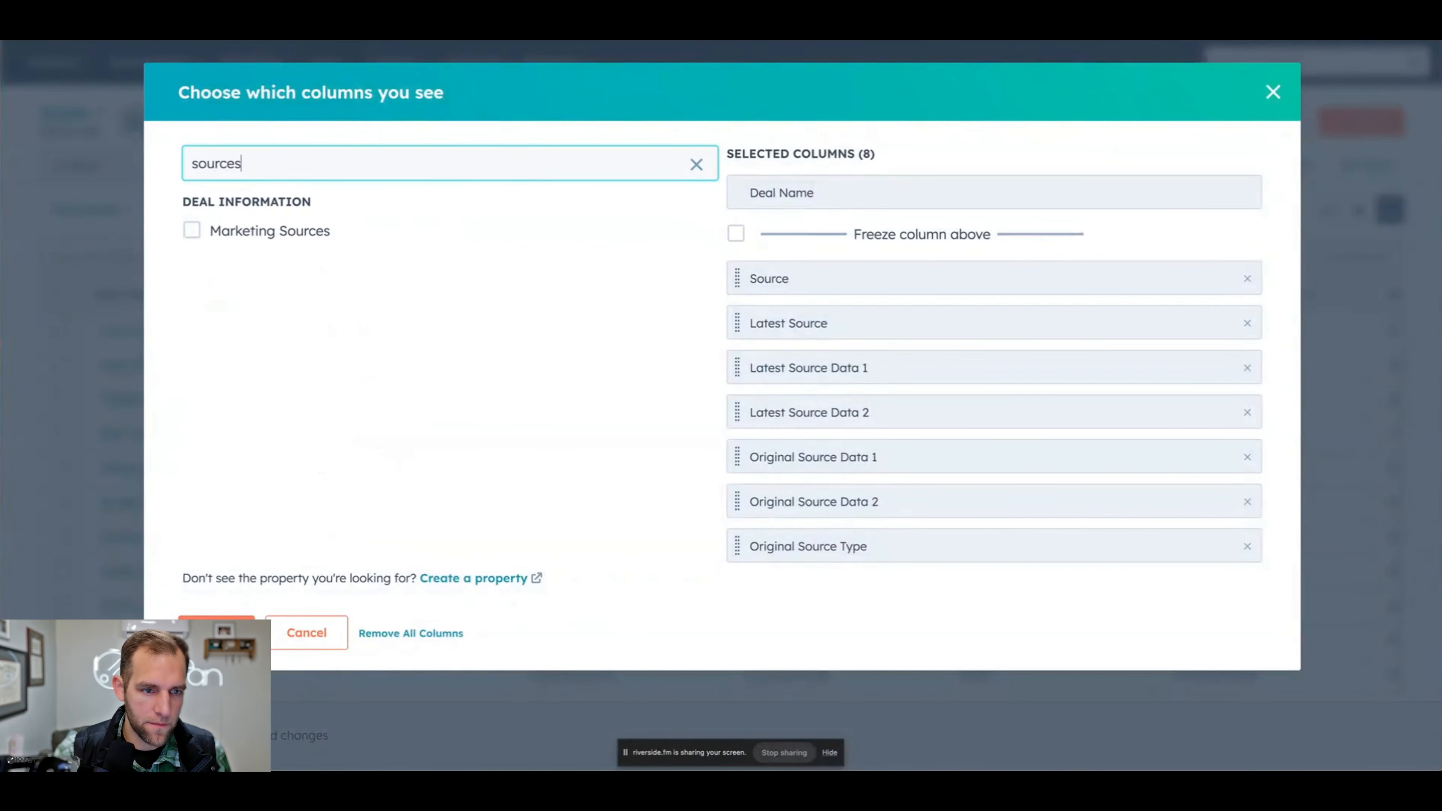
{"action": "left_click", "coordinate": [274, 224]}
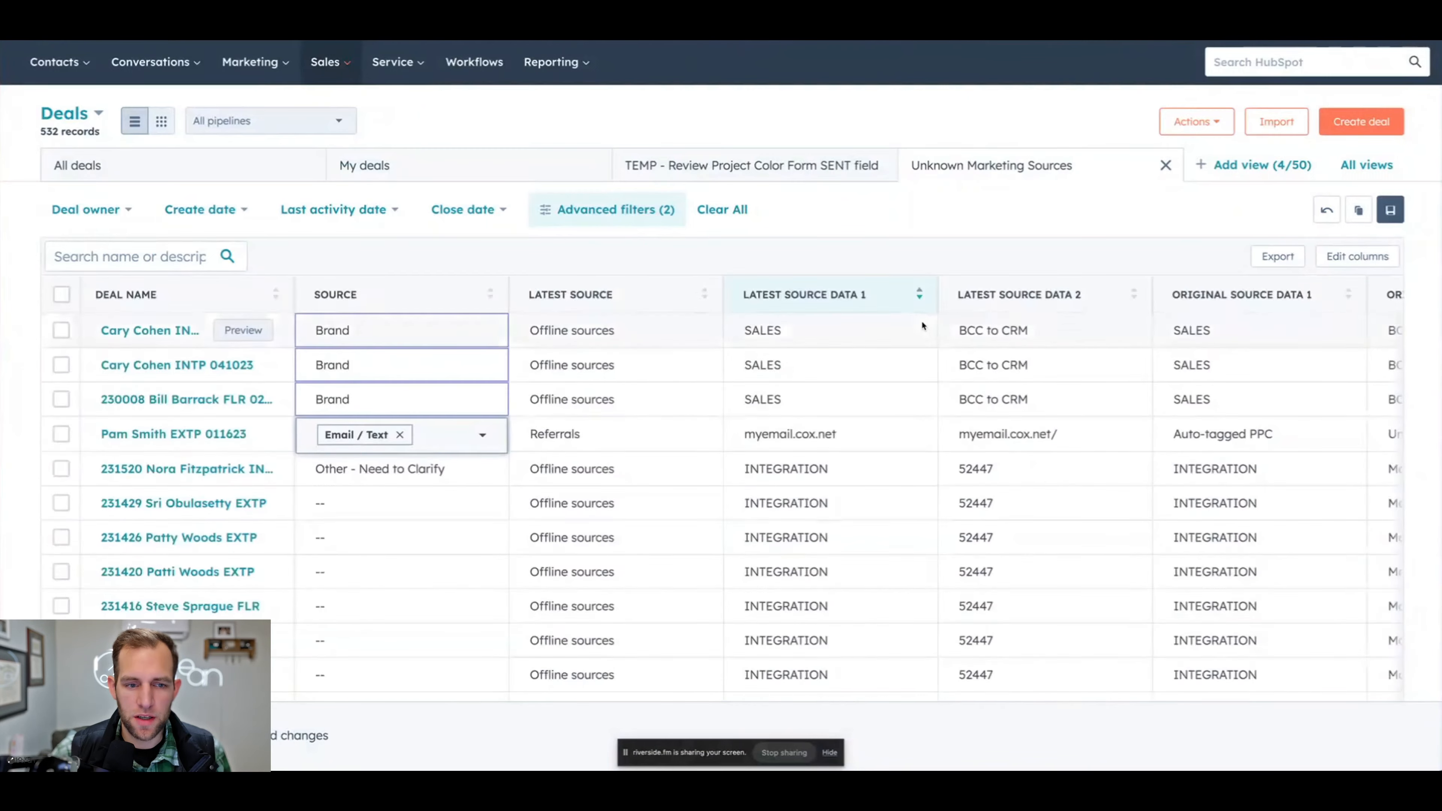
- Move the Marketing Sources column to directly after the Source column
{"action": "scroll", "coordinate": [921, 321], "scroll_direction": "right", "scroll_amount": 10}
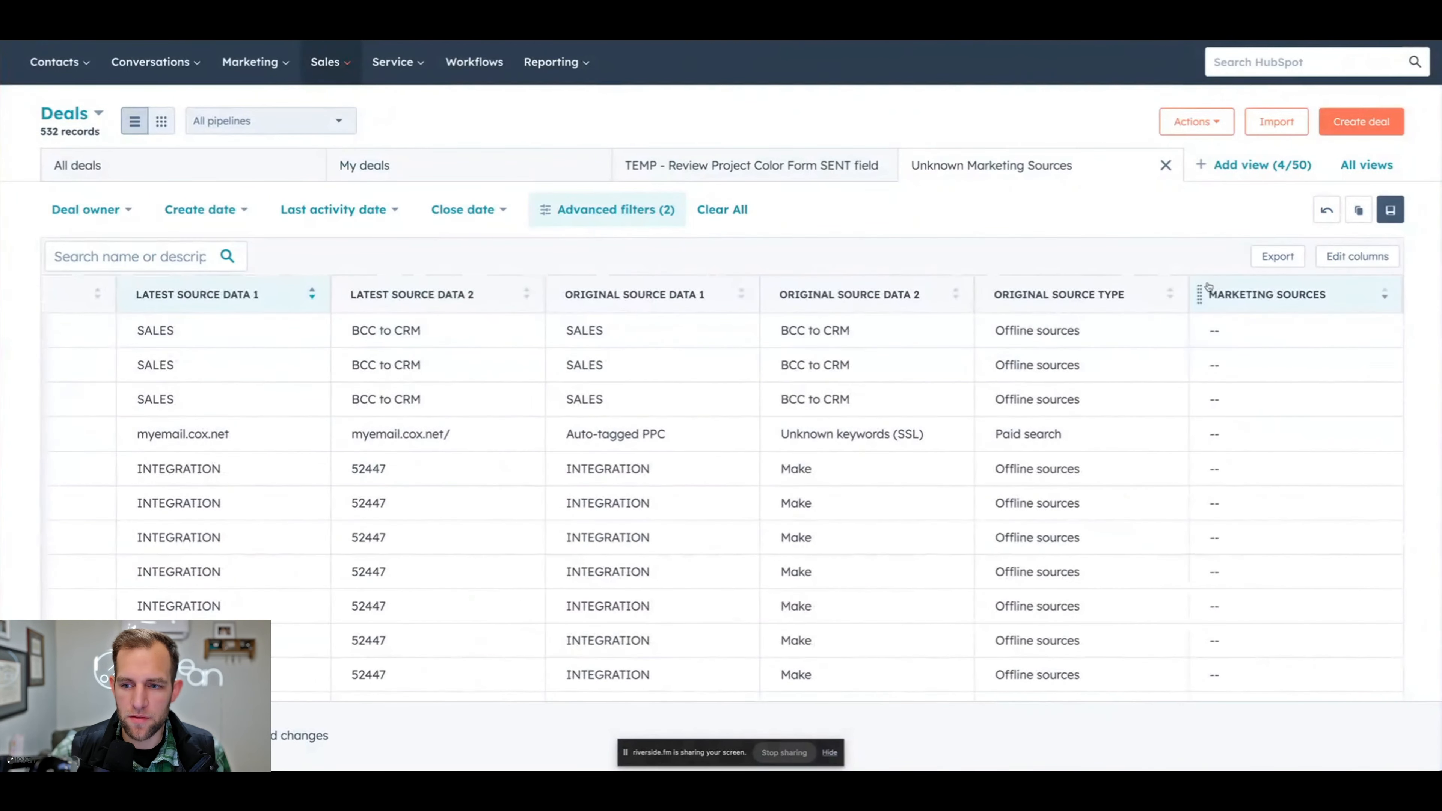
{"action": "left_click_drag", "start_coordinate": [1199, 291], "coordinate": [180, 310]}
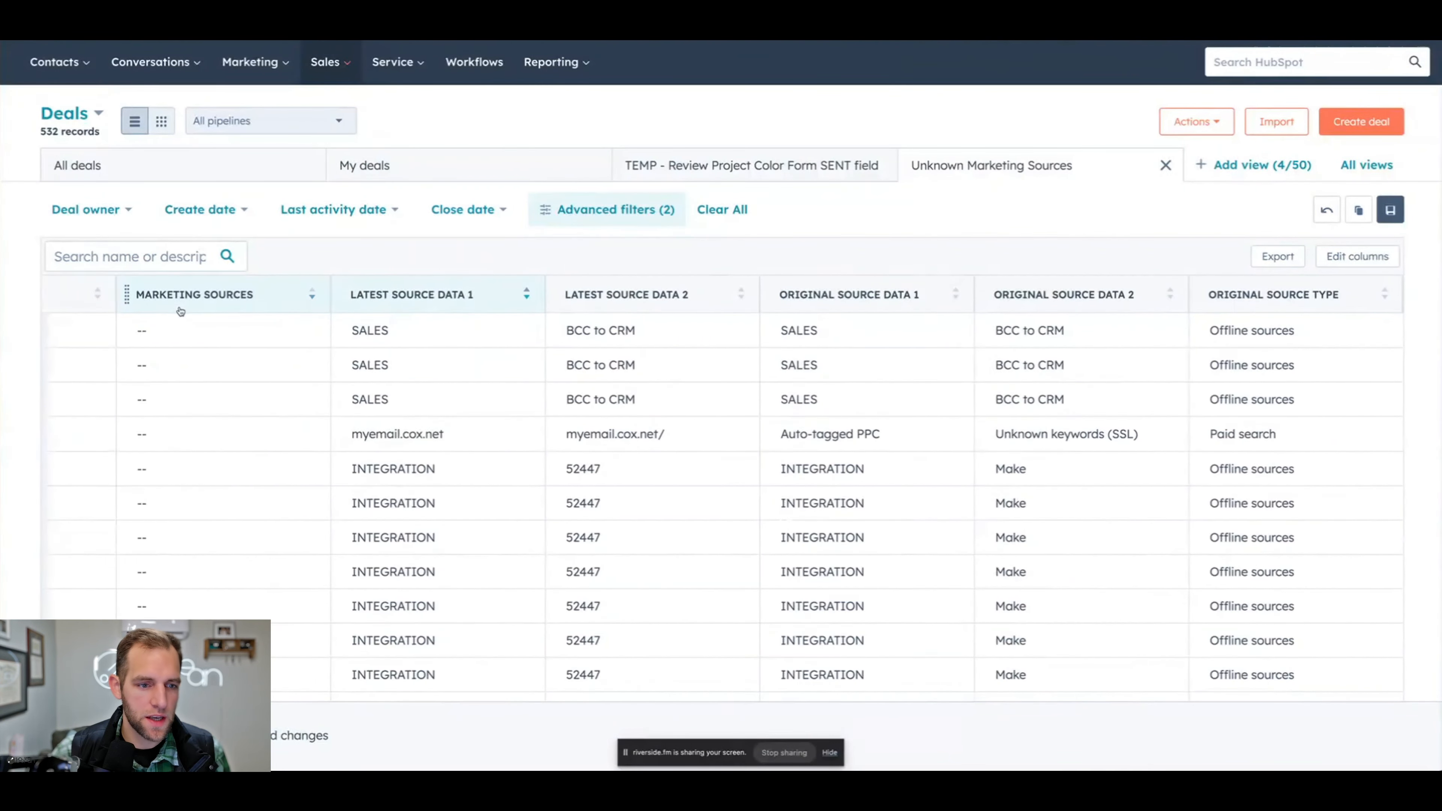
{"action": "scroll", "coordinate": [180, 312], "scroll_direction": "left", "scroll_amount": 8}
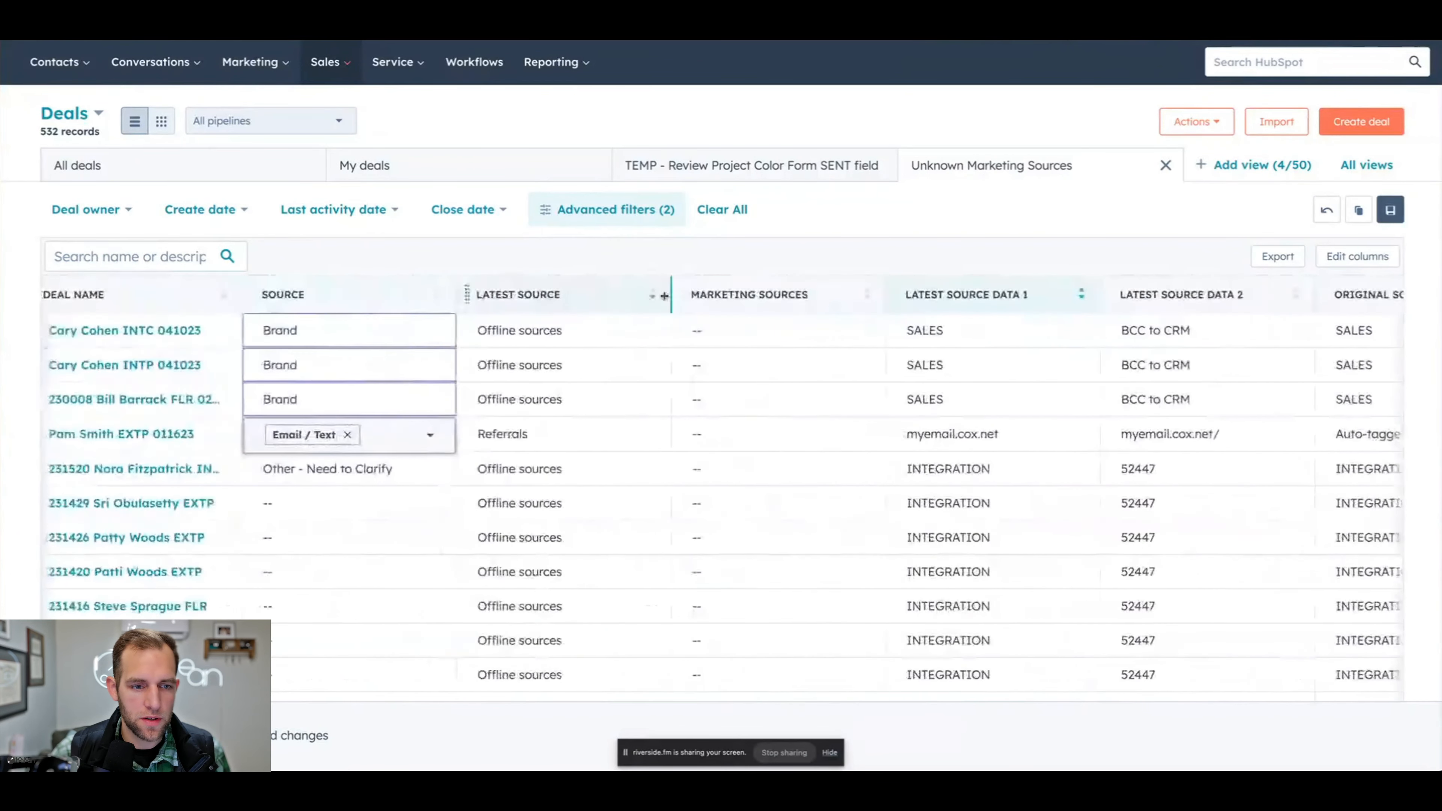
{"action": "left_click_drag", "start_coordinate": [681, 292], "coordinate": [477, 293]}
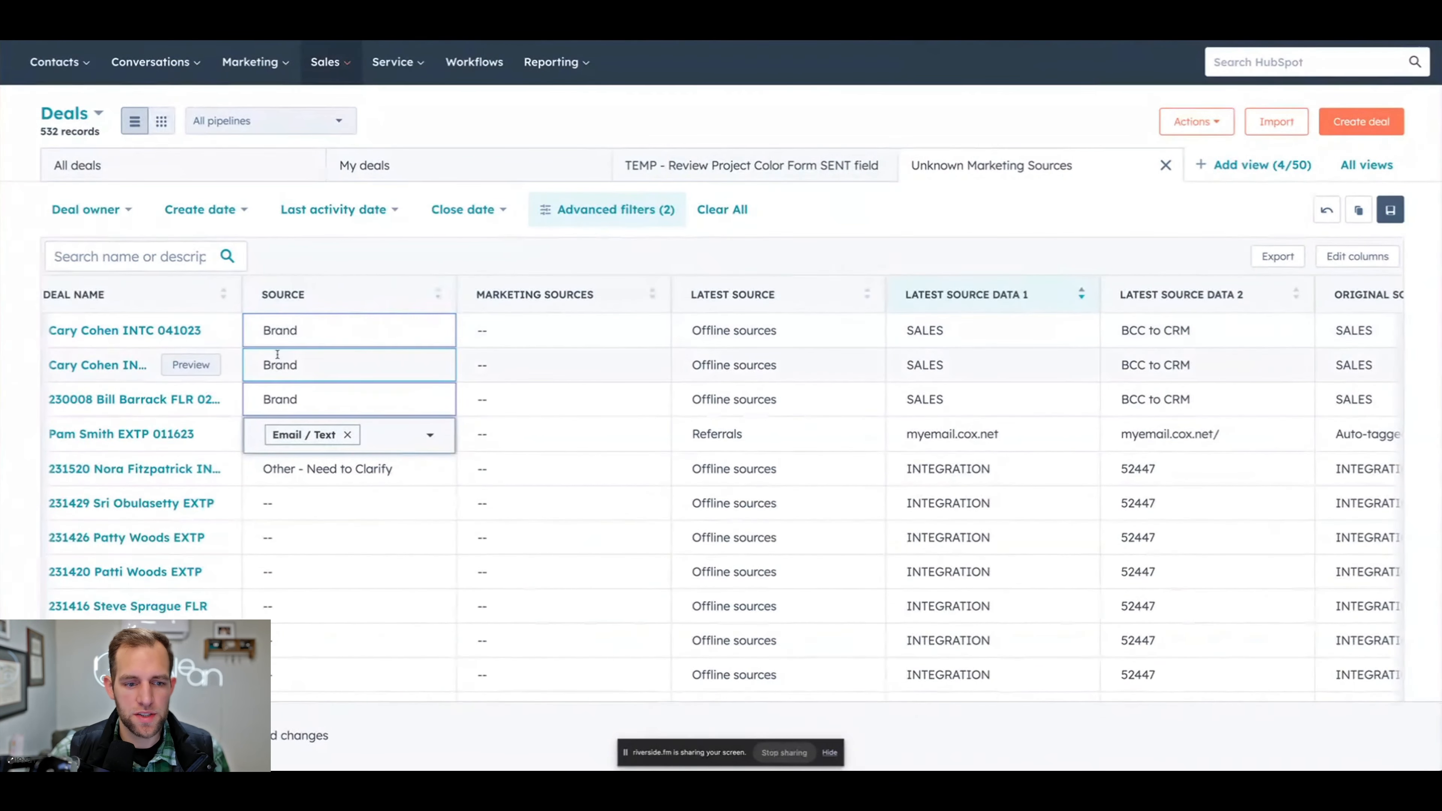
- Set the Referrals deal's Marketing Sources to Email / Text and Web Search, and save all pending table edits
{"action": "left_click", "coordinate": [551, 434]}
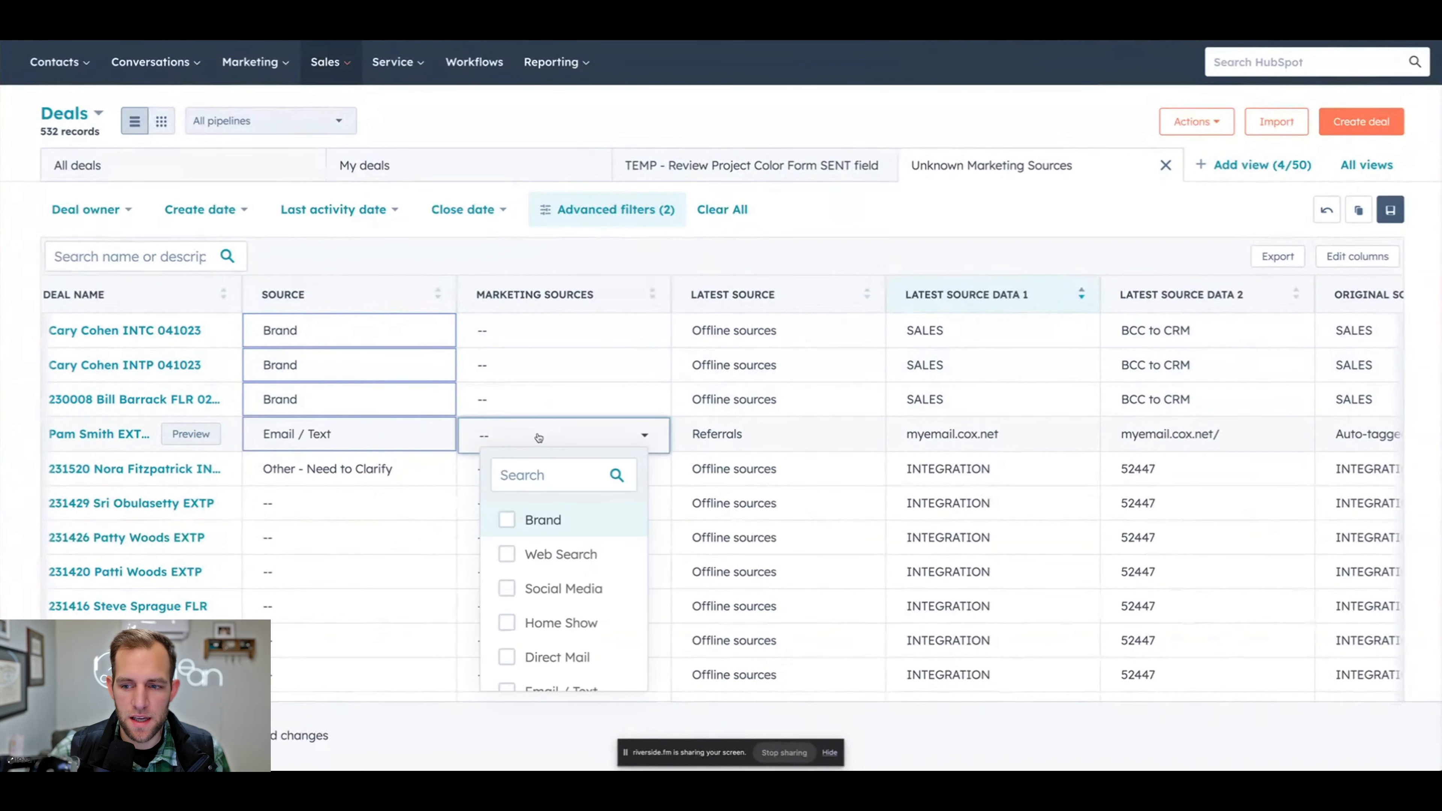
{"action": "scroll", "coordinate": [515, 625], "scroll_direction": "down", "scroll_amount": 1}
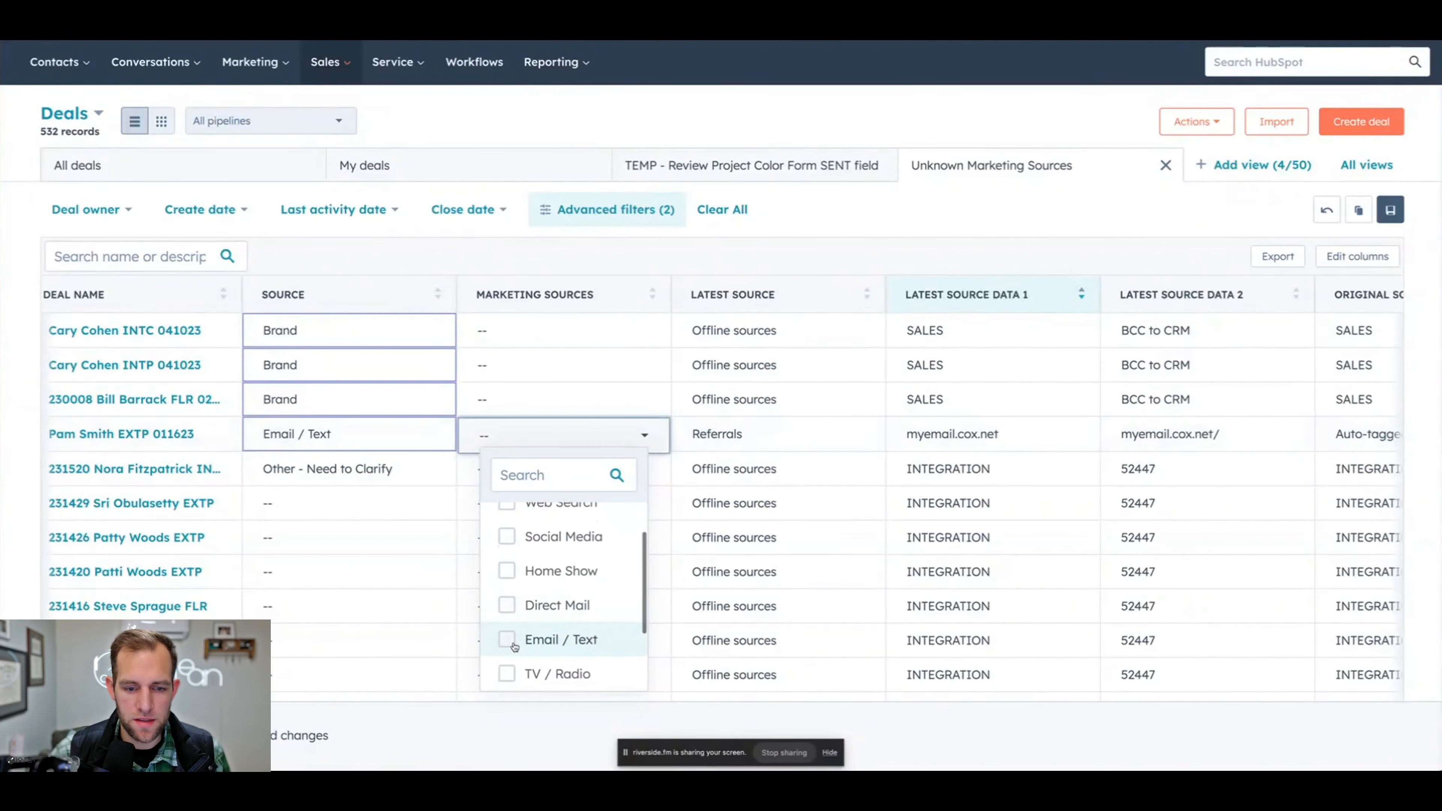
{"action": "left_click", "coordinate": [507, 640]}
{"action": "scroll", "coordinate": [510, 630], "scroll_direction": "down", "scroll_amount": 2}
{"action": "scroll", "coordinate": [510, 619], "scroll_direction": "up", "scroll_amount": 2}
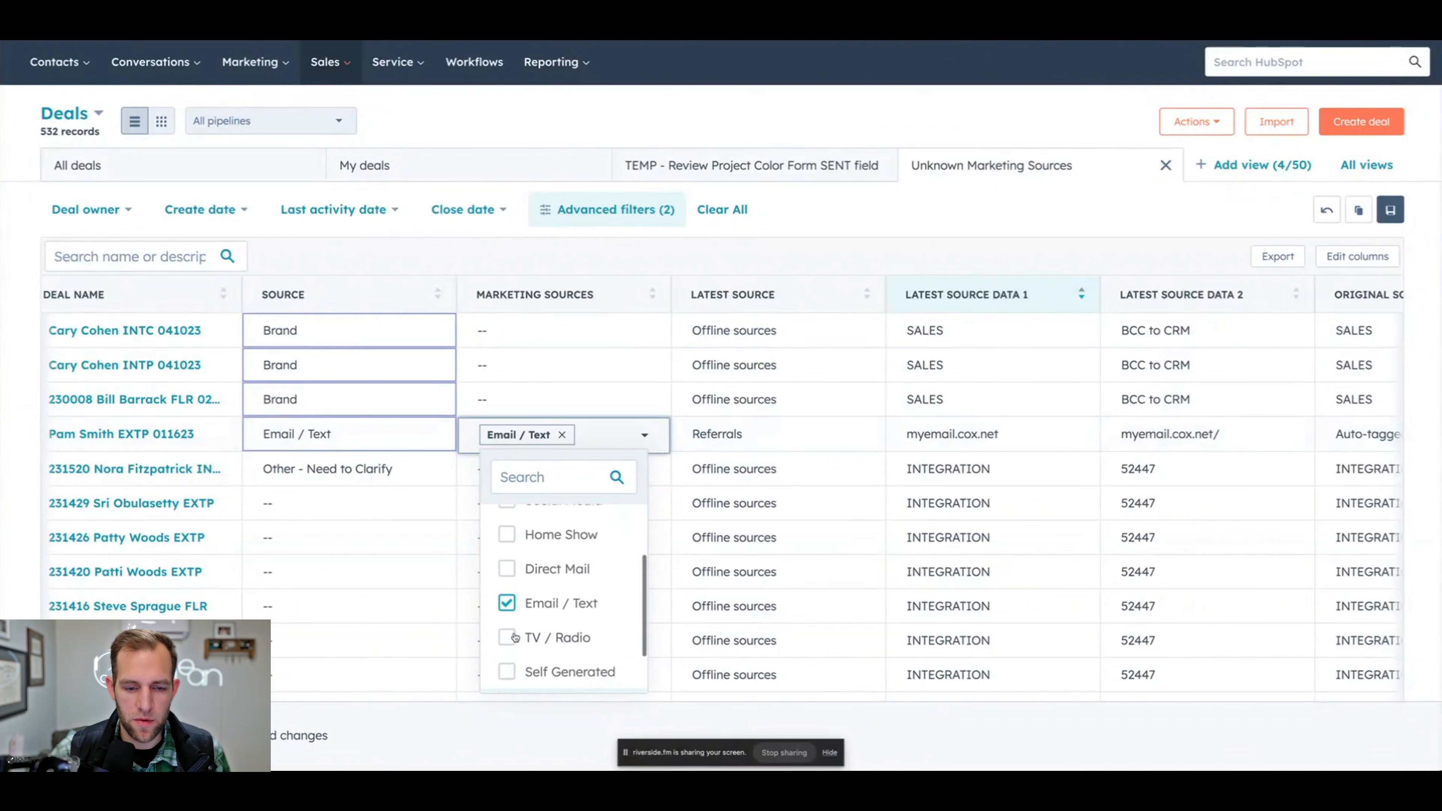
{"action": "scroll", "coordinate": [511, 610], "scroll_direction": "up", "scroll_amount": 1}
{"action": "left_click", "coordinate": [508, 554]}
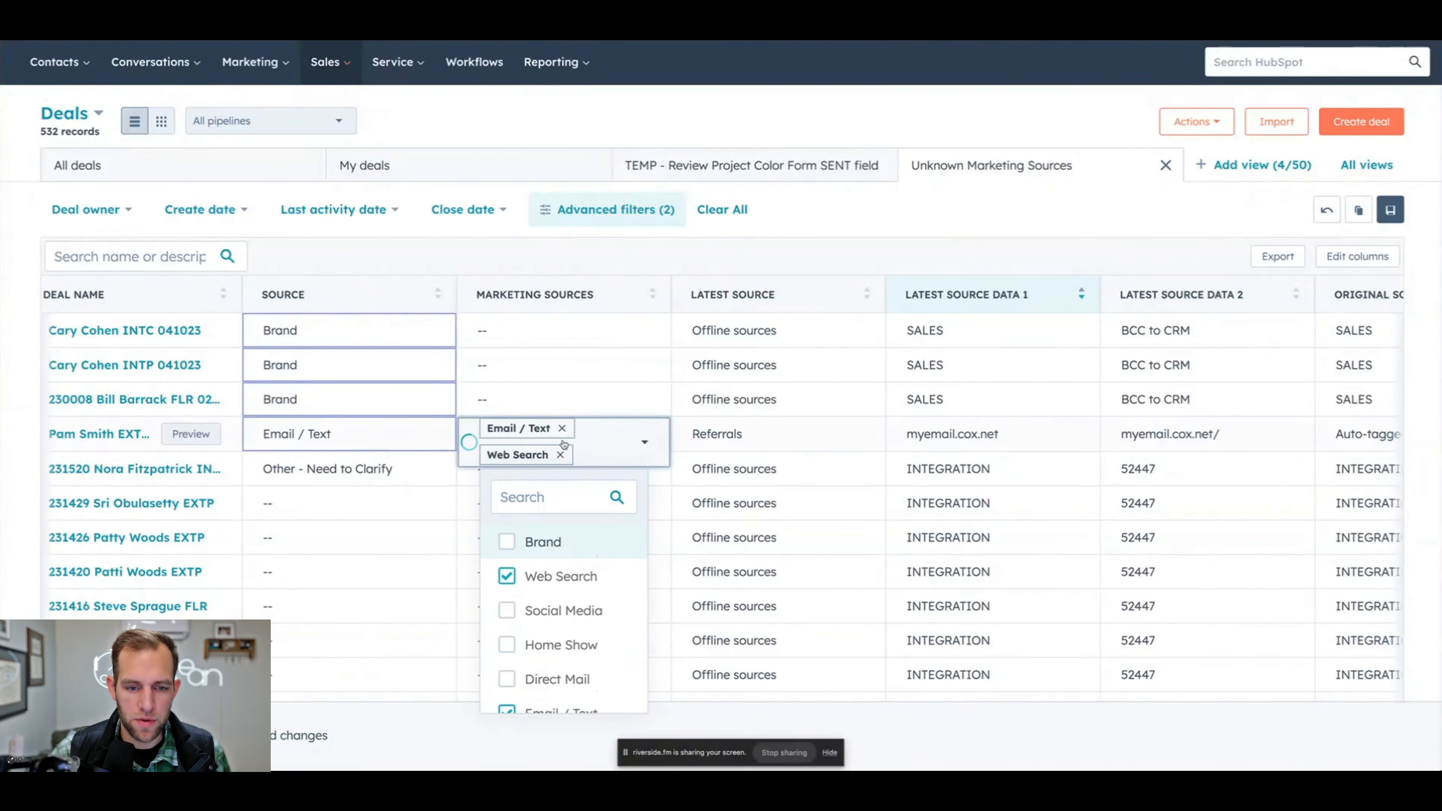
{"action": "left_click", "coordinate": [74, 736]}
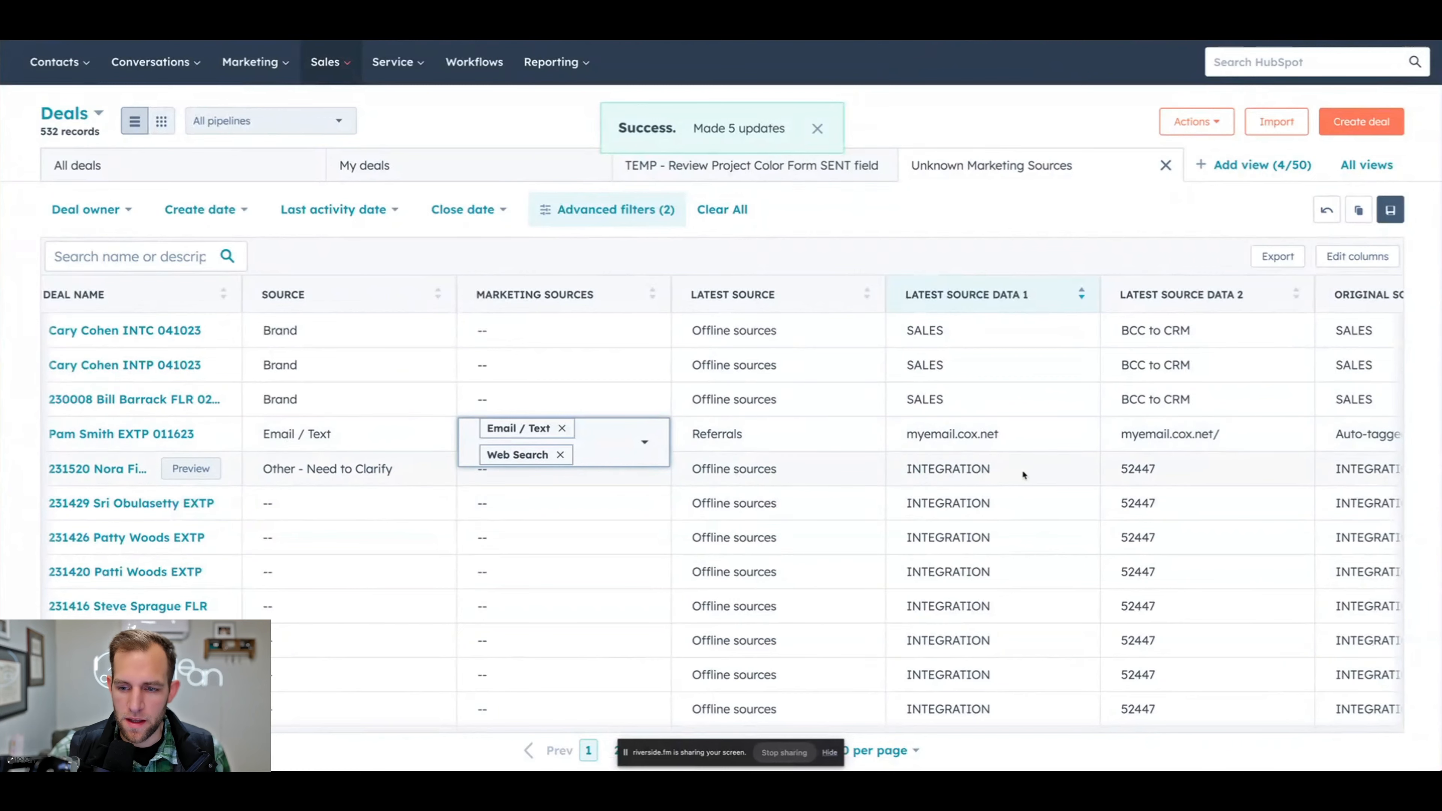
{"action": "scroll", "coordinate": [1023, 475], "scroll_direction": "right", "scroll_amount": 10}
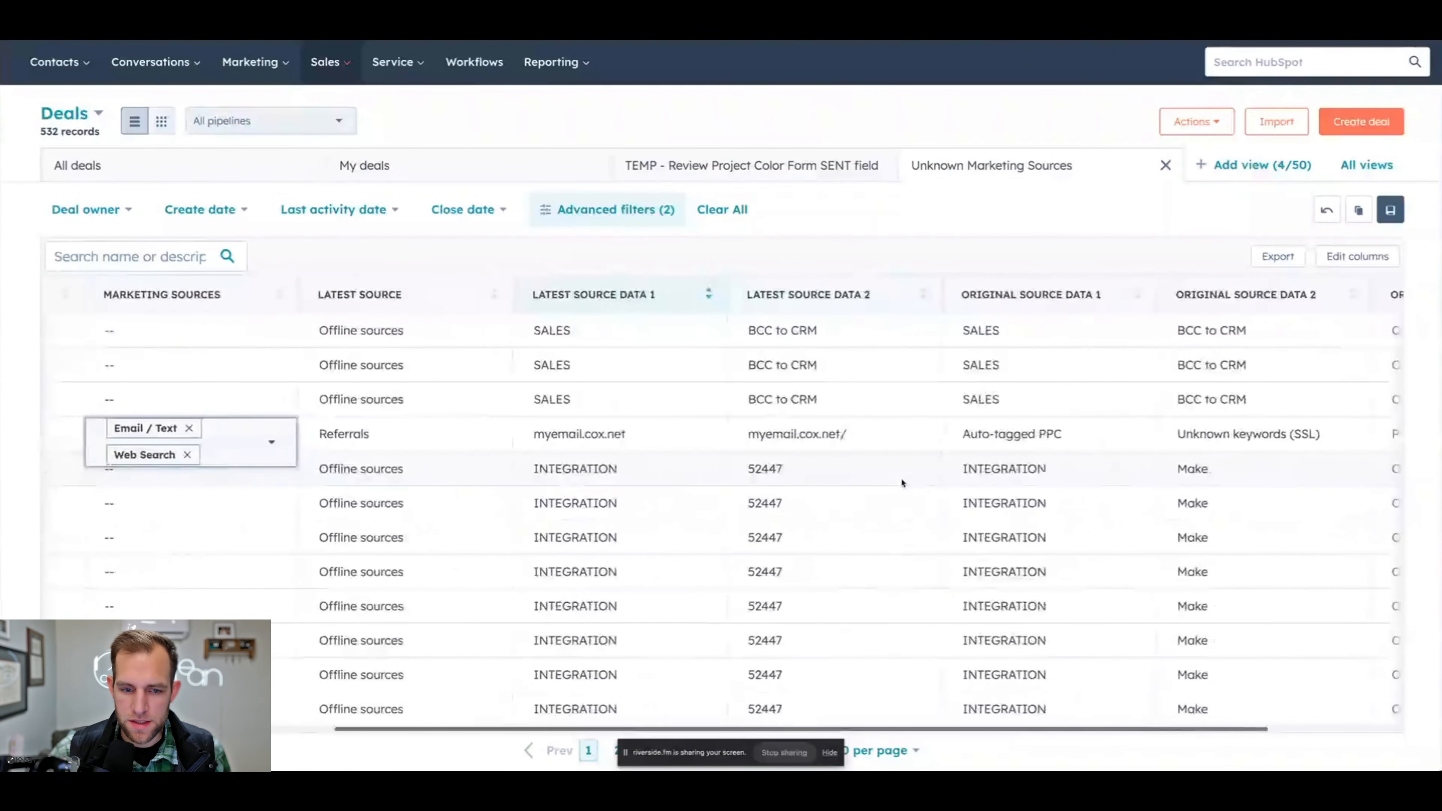
{"action": "scroll", "coordinate": [902, 483], "scroll_direction": "right", "scroll_amount": 5}
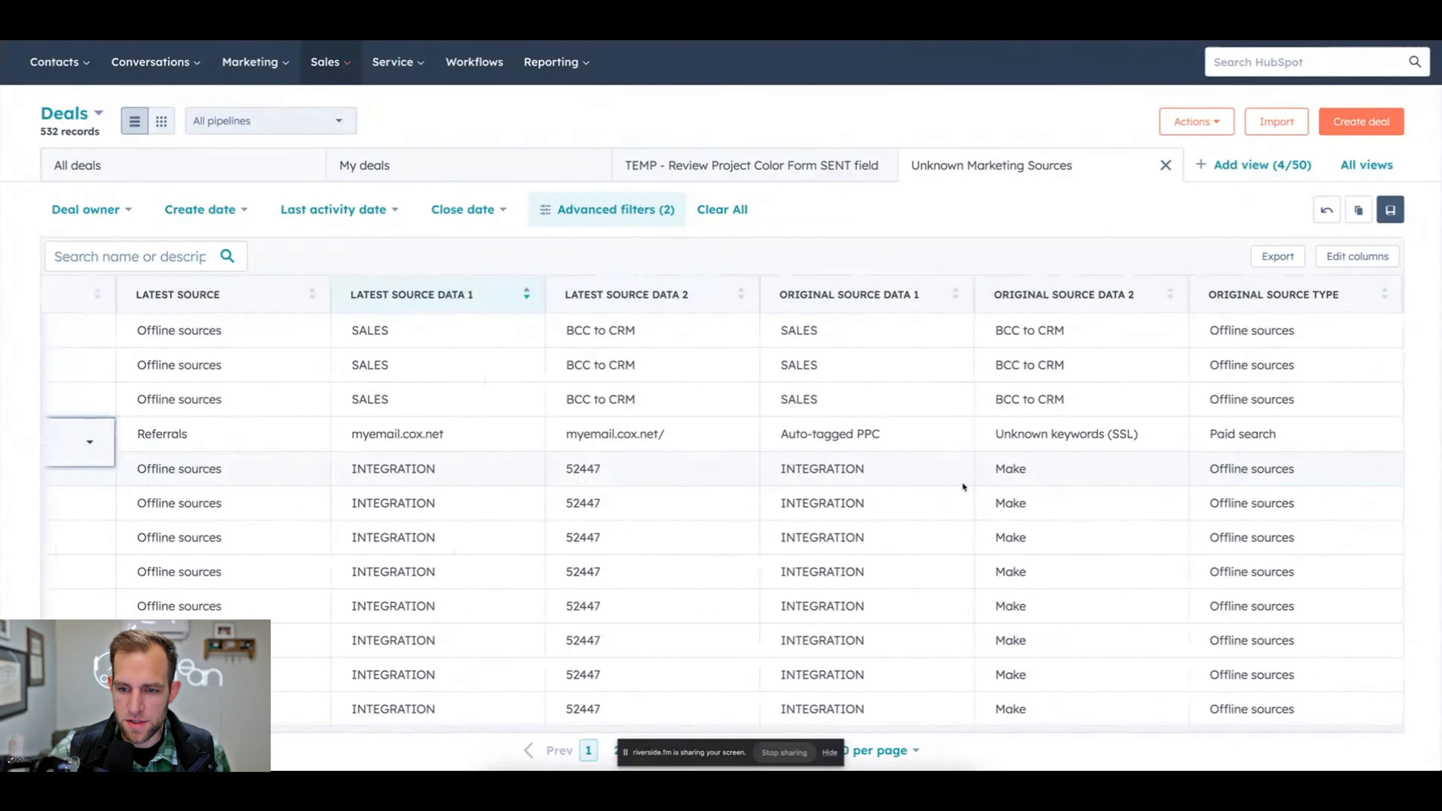
{"action": "scroll", "coordinate": [962, 481], "scroll_direction": "left", "scroll_amount": 15}
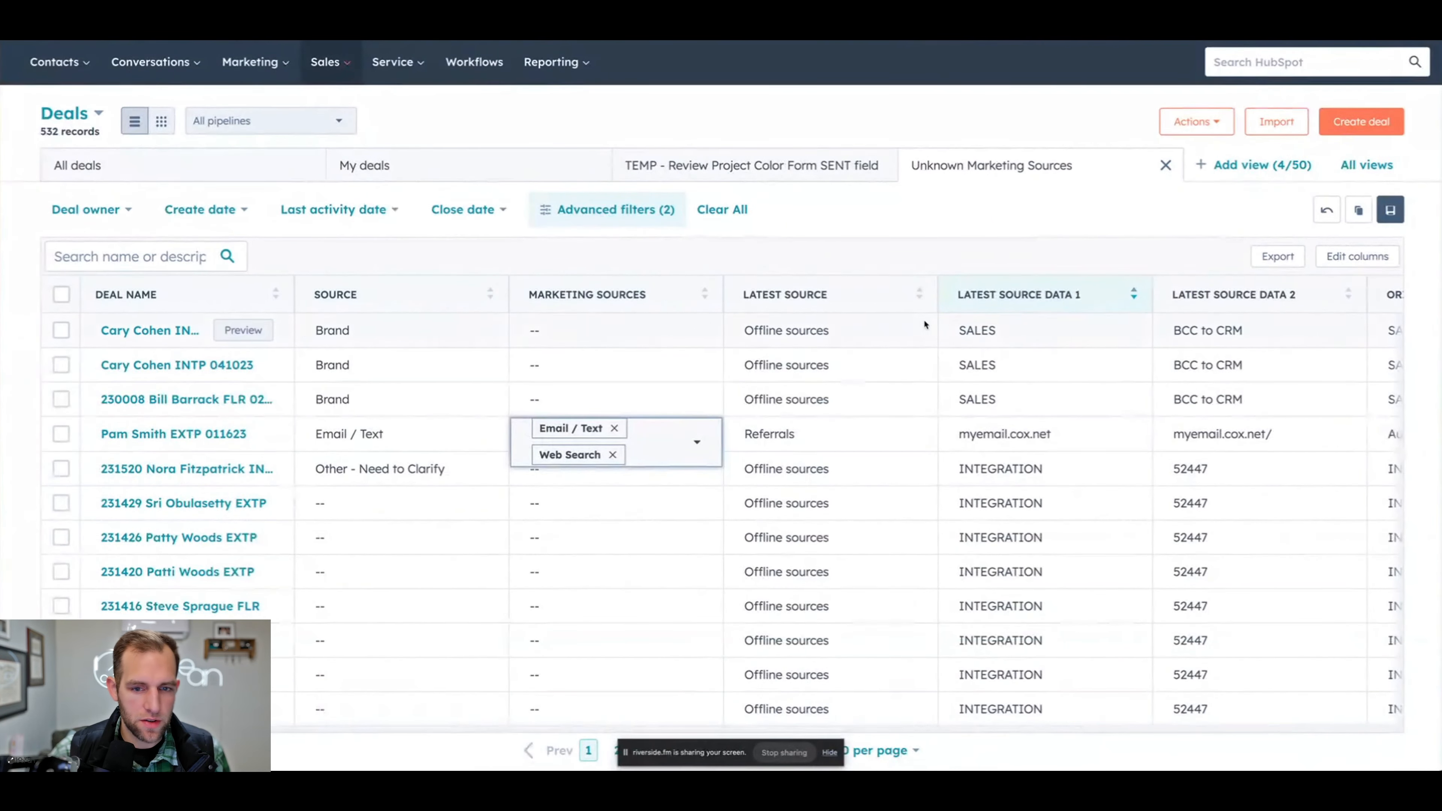
- Search the available columns for contacts, add the Deal → Contacts column directly after the deal name, and narrow the Deal Name column
{"action": "left_click", "coordinate": [1320, 263]}
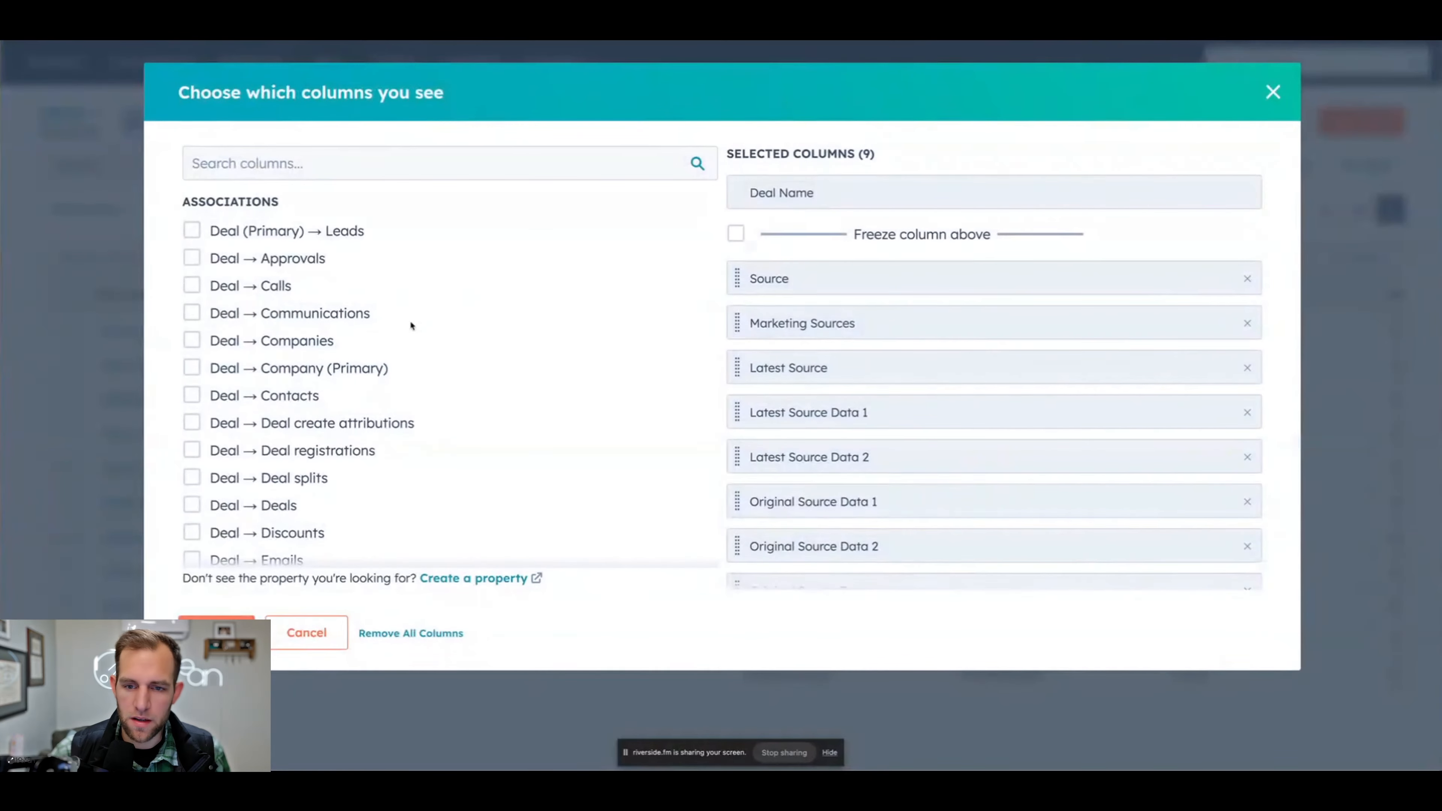
{"action": "left_click", "coordinate": [301, 164]}
{"action": "type", "text": "contac"}
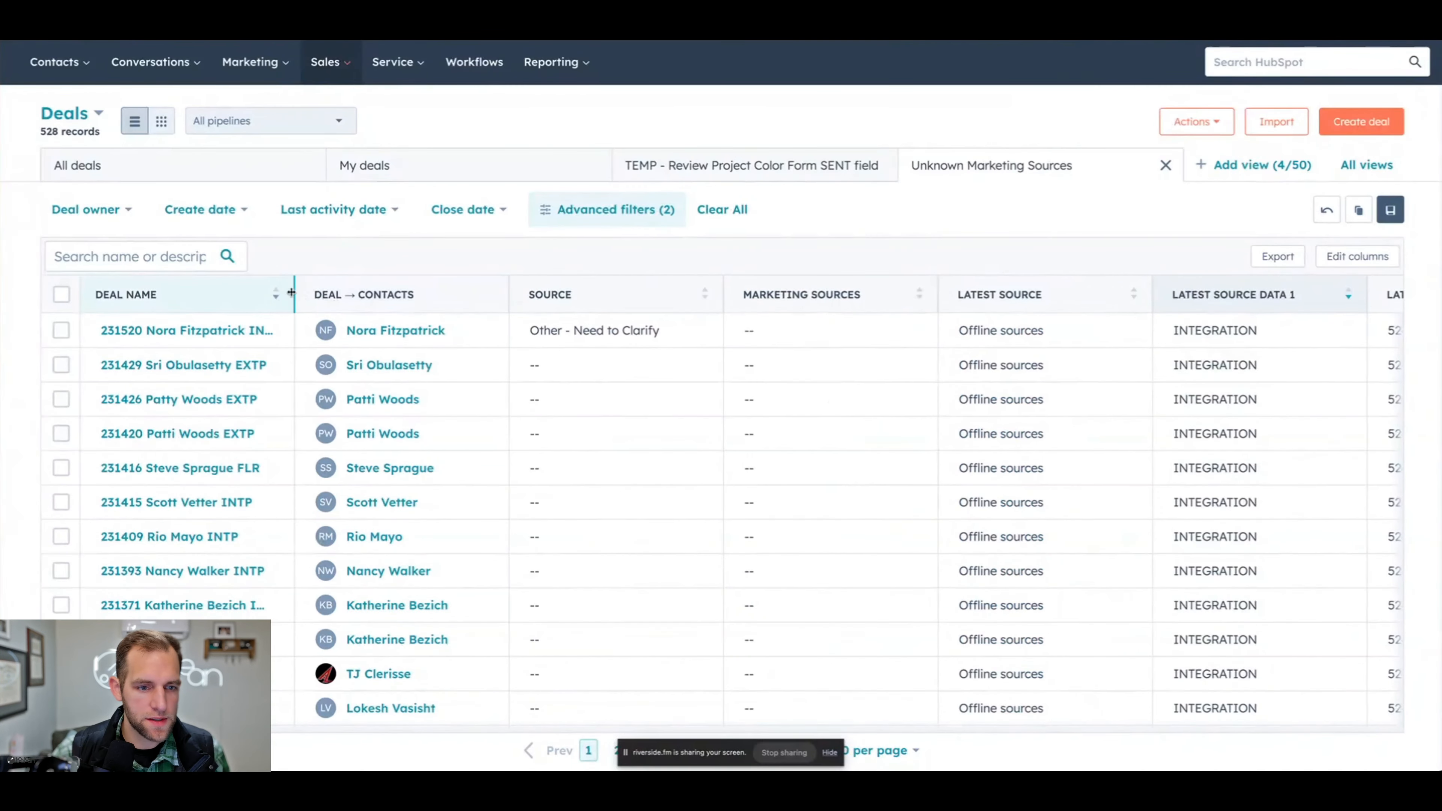
{"action": "left_click_drag", "start_coordinate": [291, 292], "coordinate": [152, 295]}
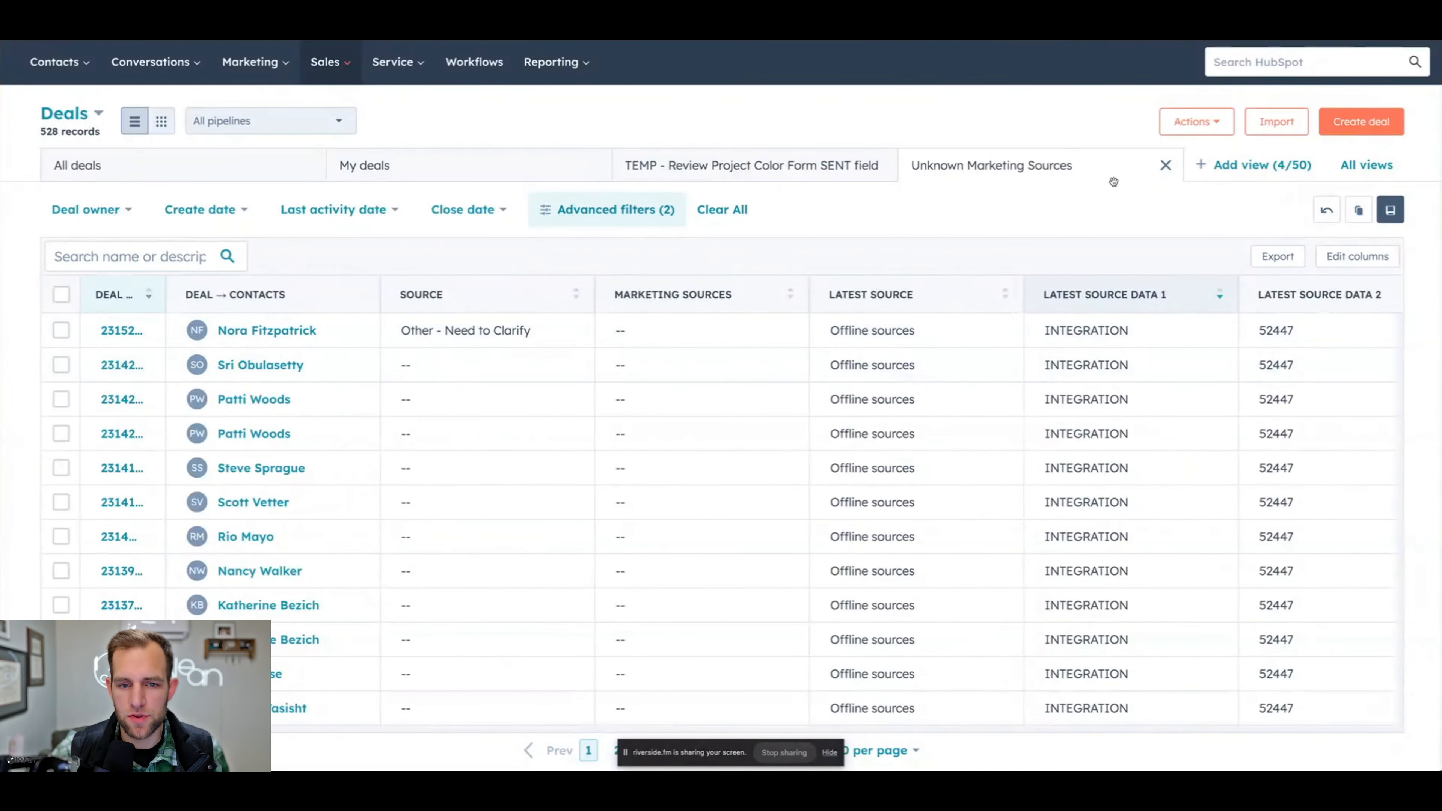
{"action": "left_click", "coordinate": [1252, 164]}
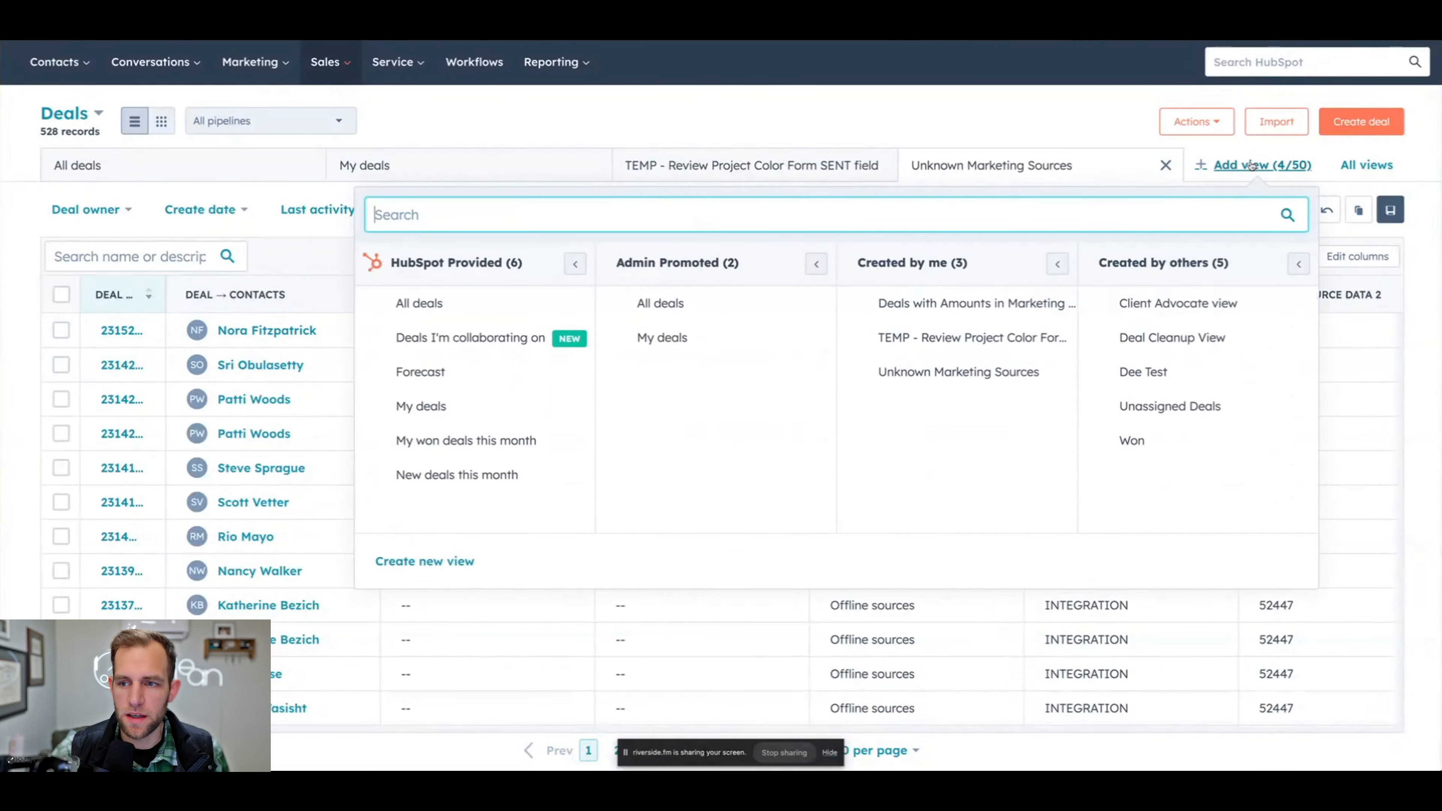
{"action": "left_click", "coordinate": [625, 132]}
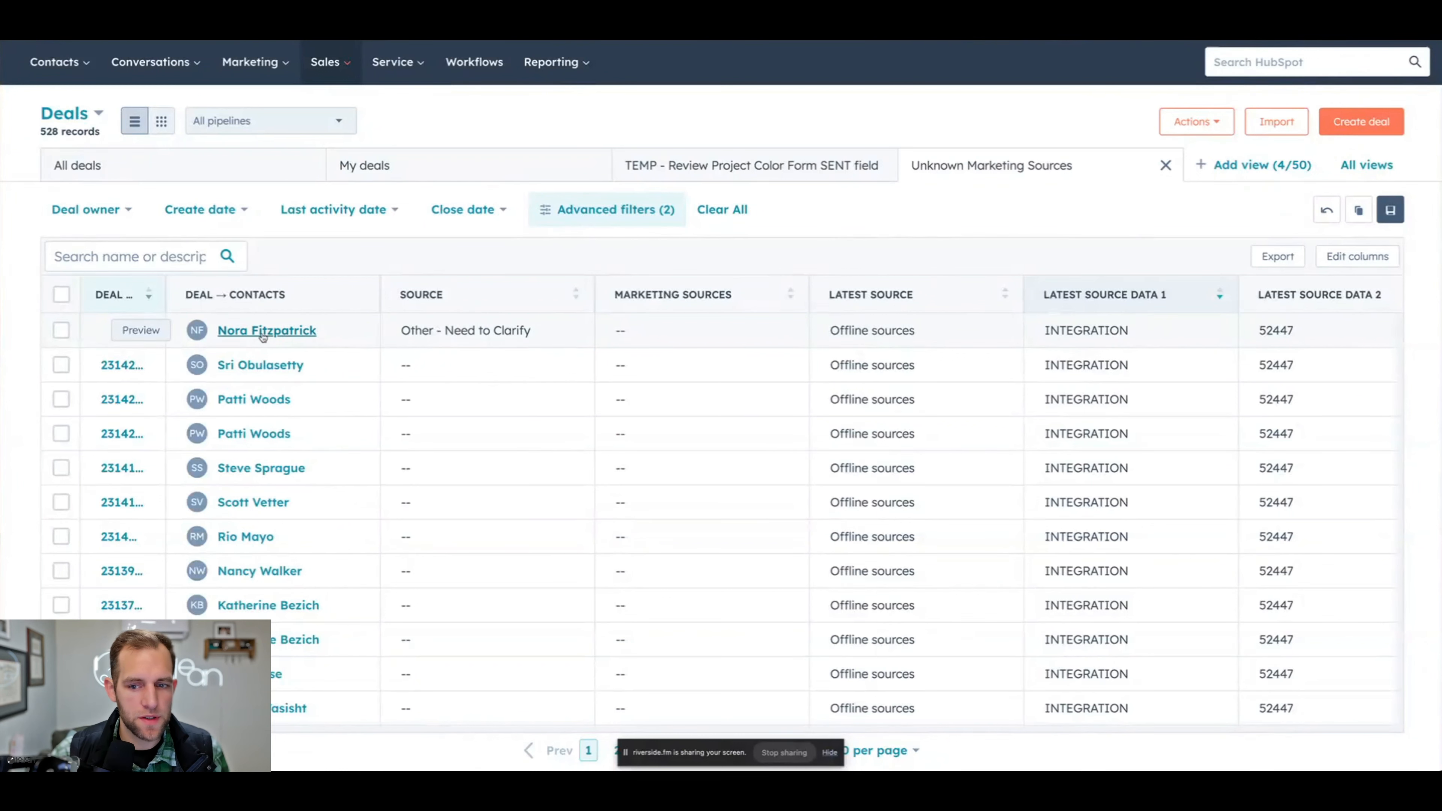
- Open the associated contacts of the first two listed deals in separate browser tabs
{"action": "right_click", "coordinate": [263, 337]}
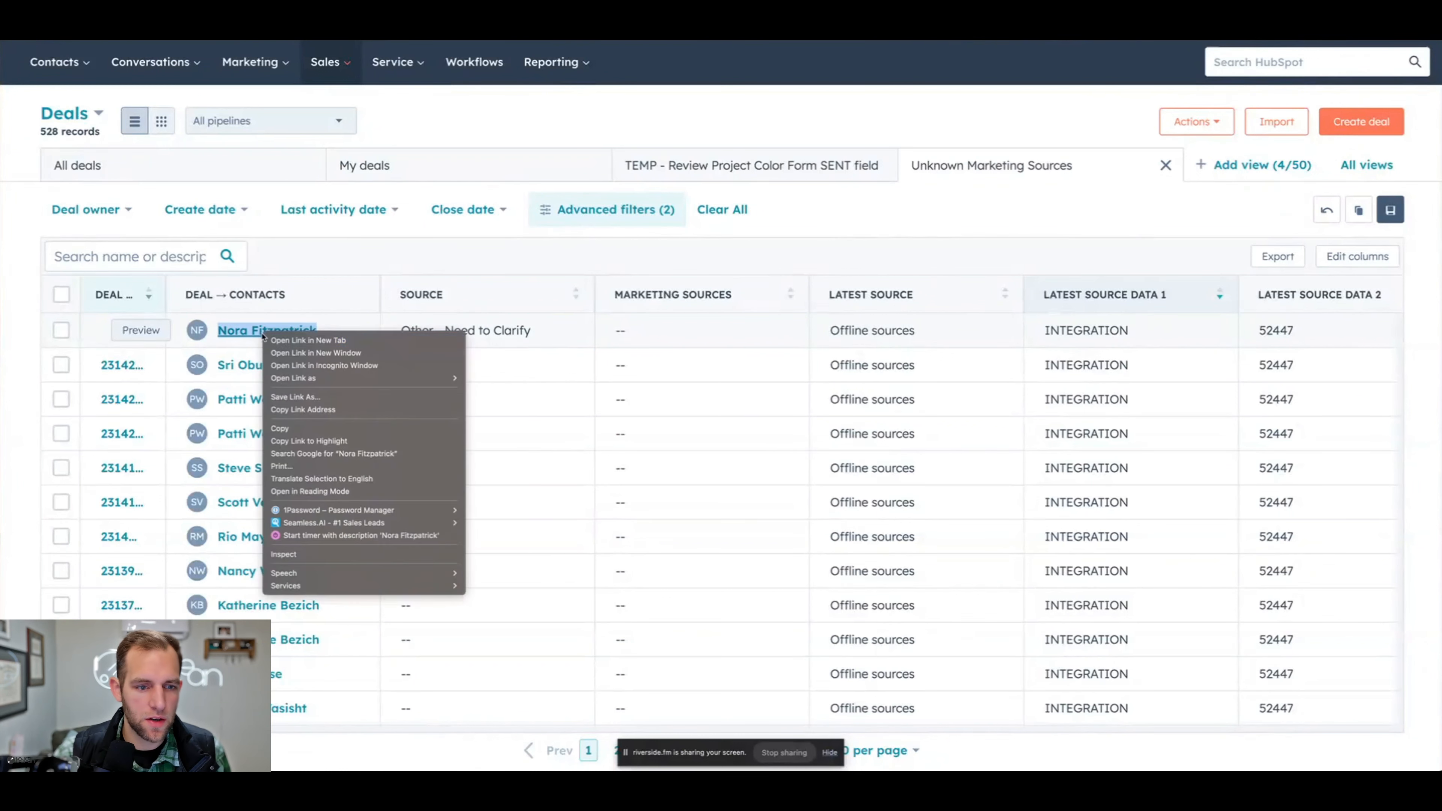
{"action": "left_click", "coordinate": [307, 341]}
{"action": "right_click", "coordinate": [281, 365]}
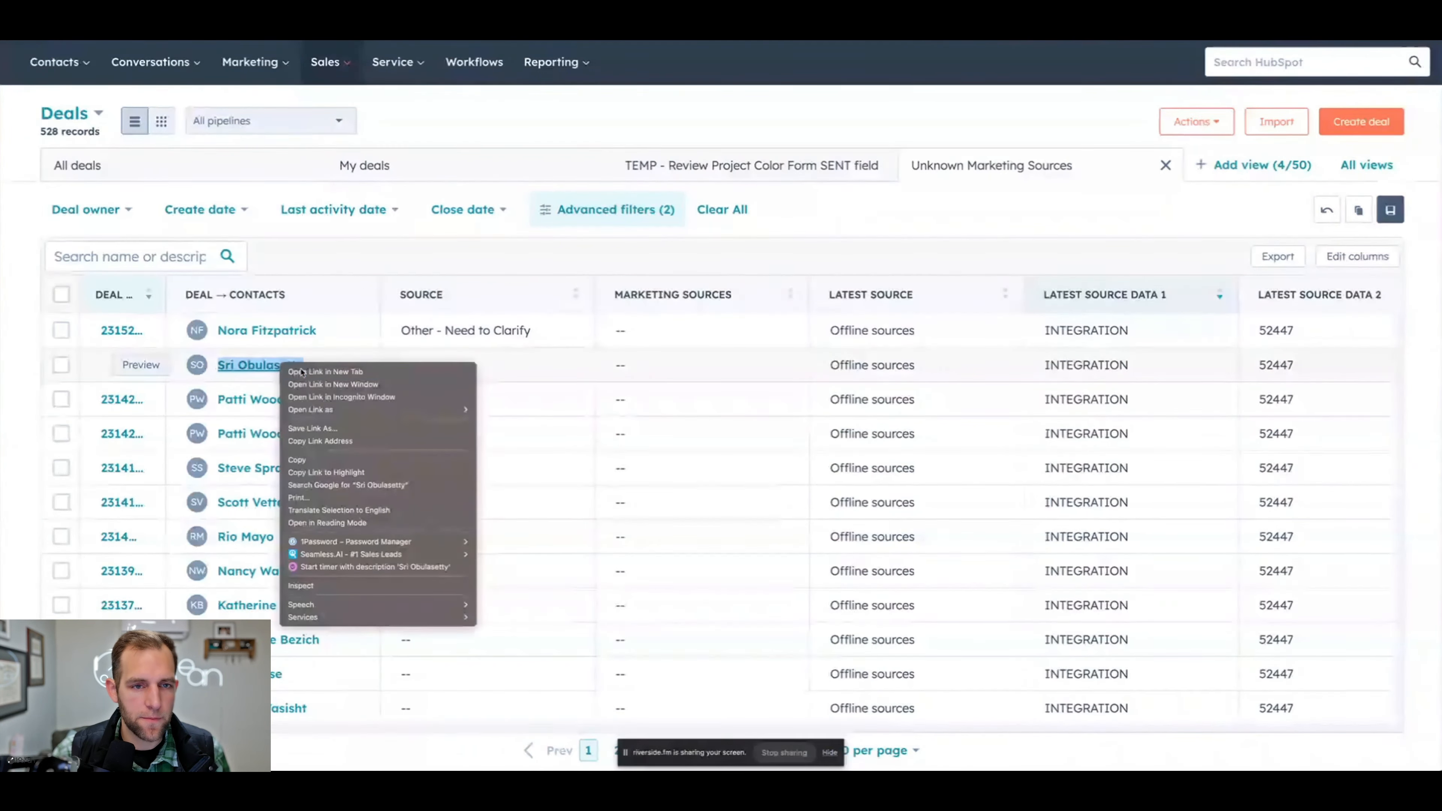
{"action": "left_click", "coordinate": [312, 373]}
- Search all properties of the second deal's contact for source and check its source details
{"action": "key", "text": "ctrl+Tab"}
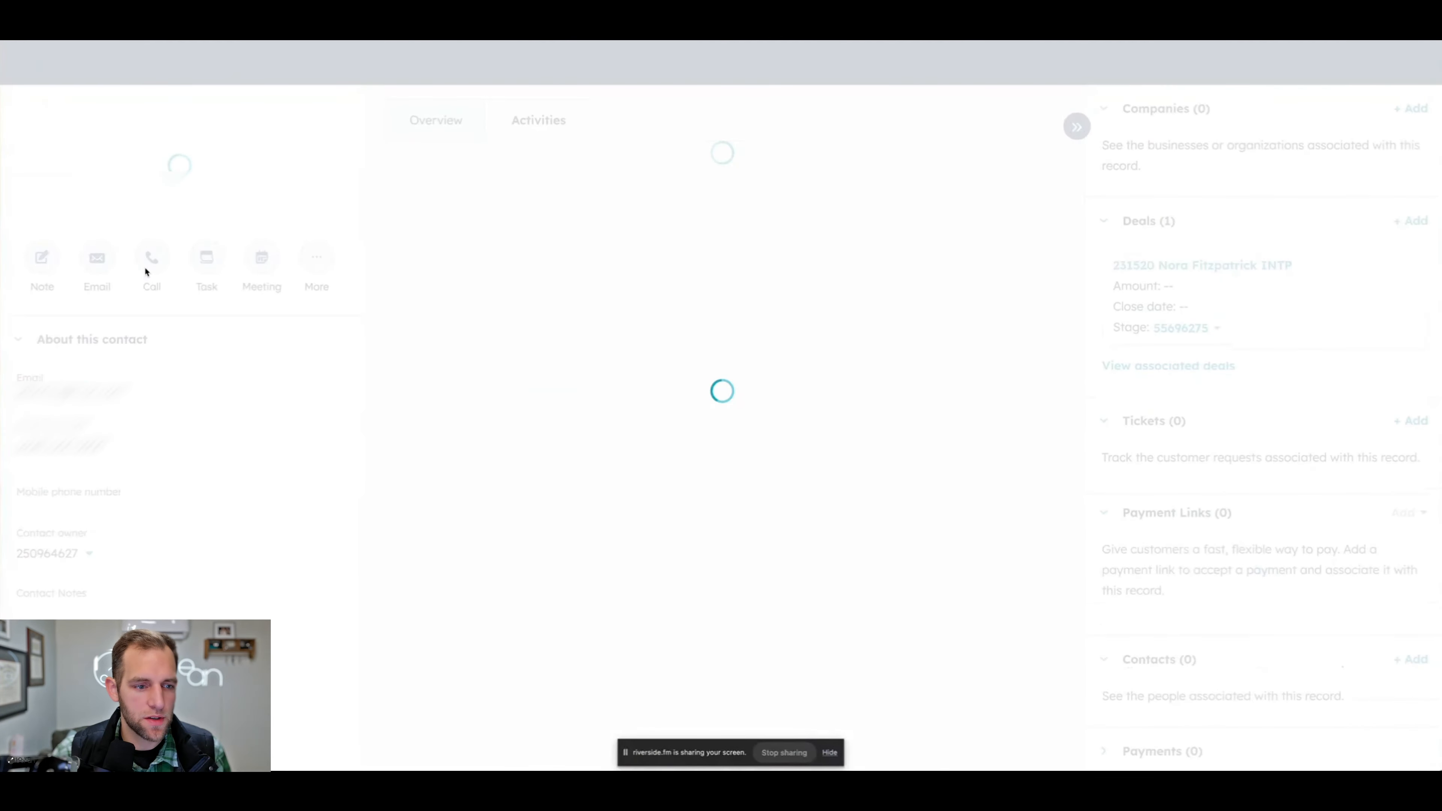
{"action": "scroll", "coordinate": [172, 385], "scroll_direction": "down", "scroll_amount": 3}
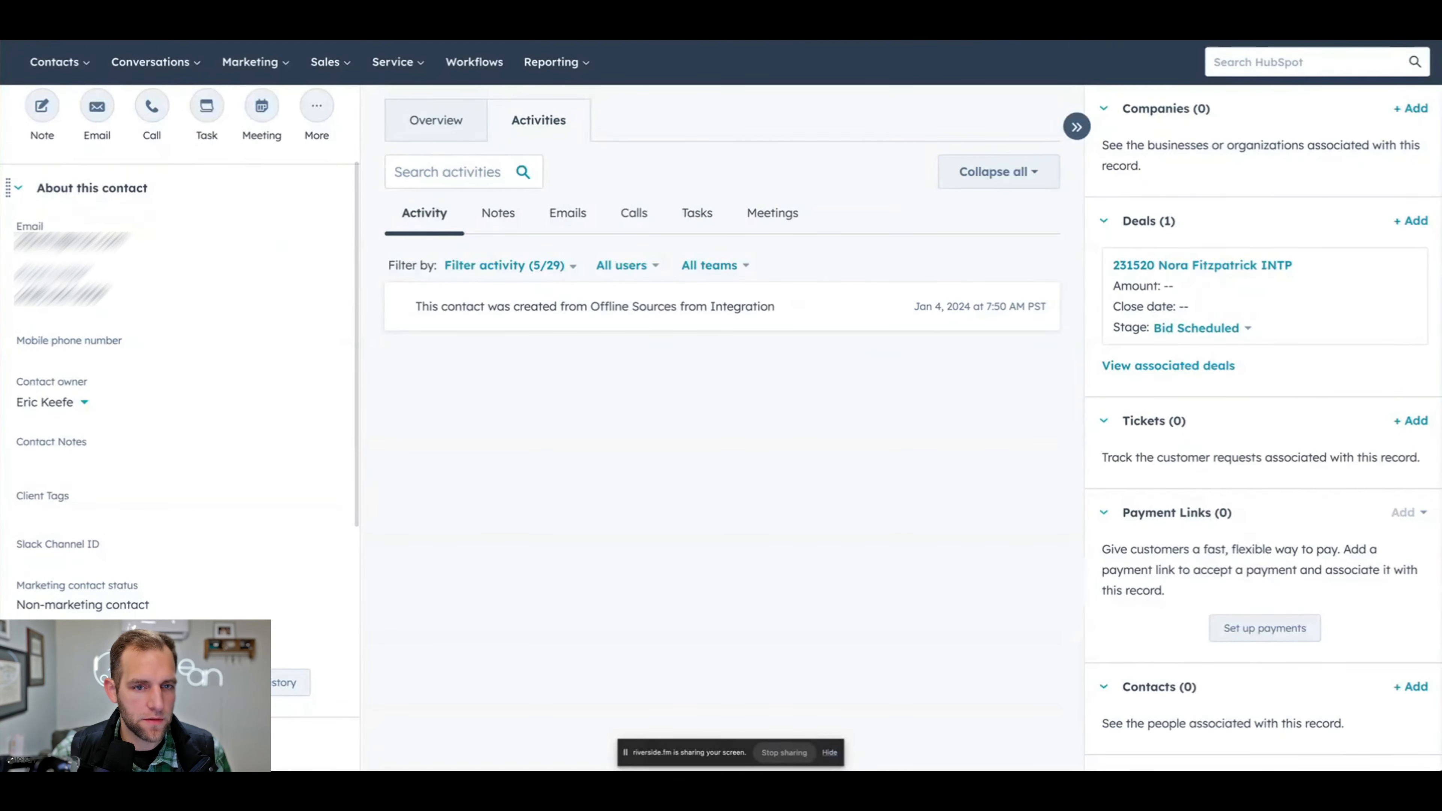
{"action": "type", "text": "so"}
{"action": "type", "text": "urc"}
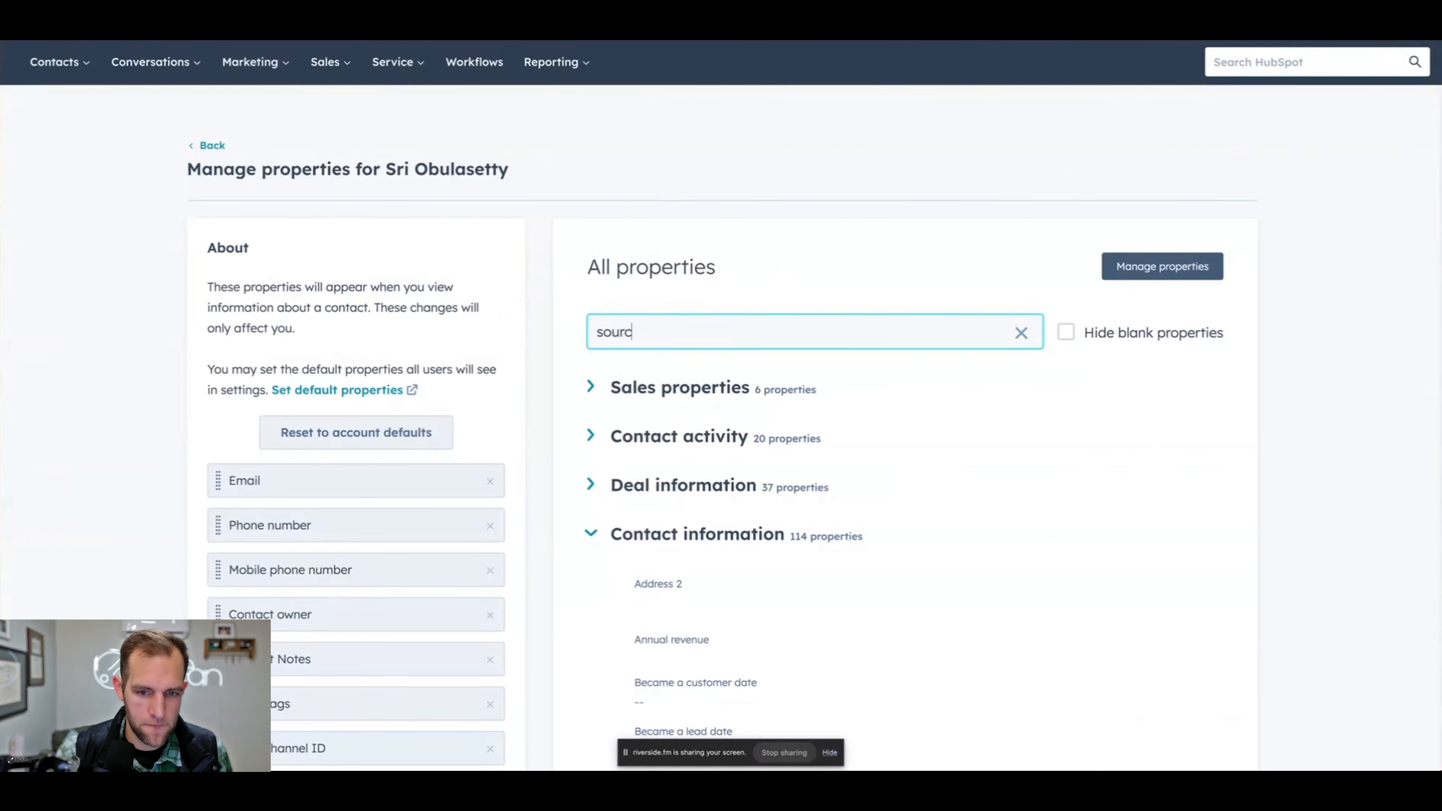
{"action": "type", "text": "e"}
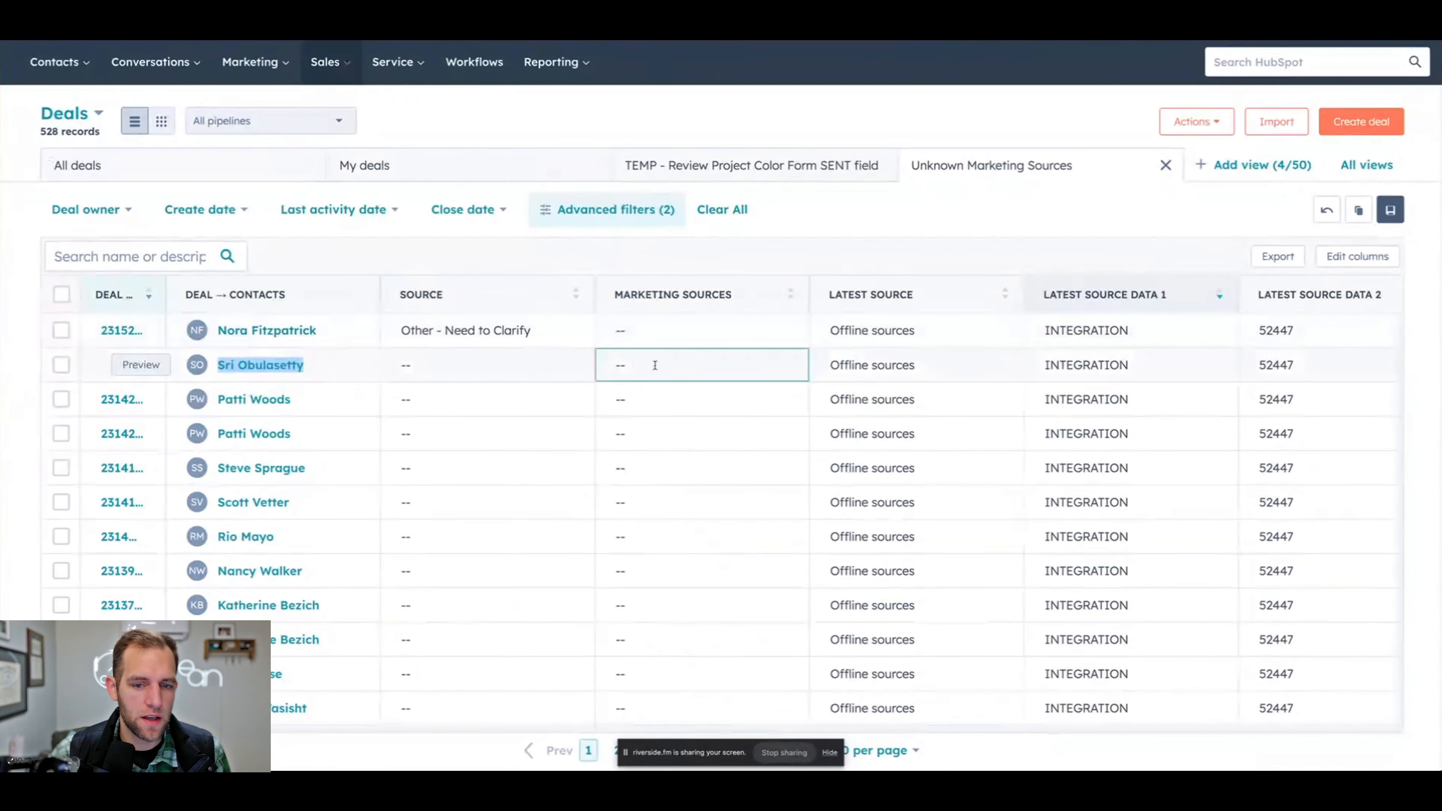
- Set the second listed deal's Source to Referral
{"action": "left_click", "coordinate": [510, 371]}
{"action": "scroll", "coordinate": [446, 569], "scroll_direction": "down", "scroll_amount": 5}
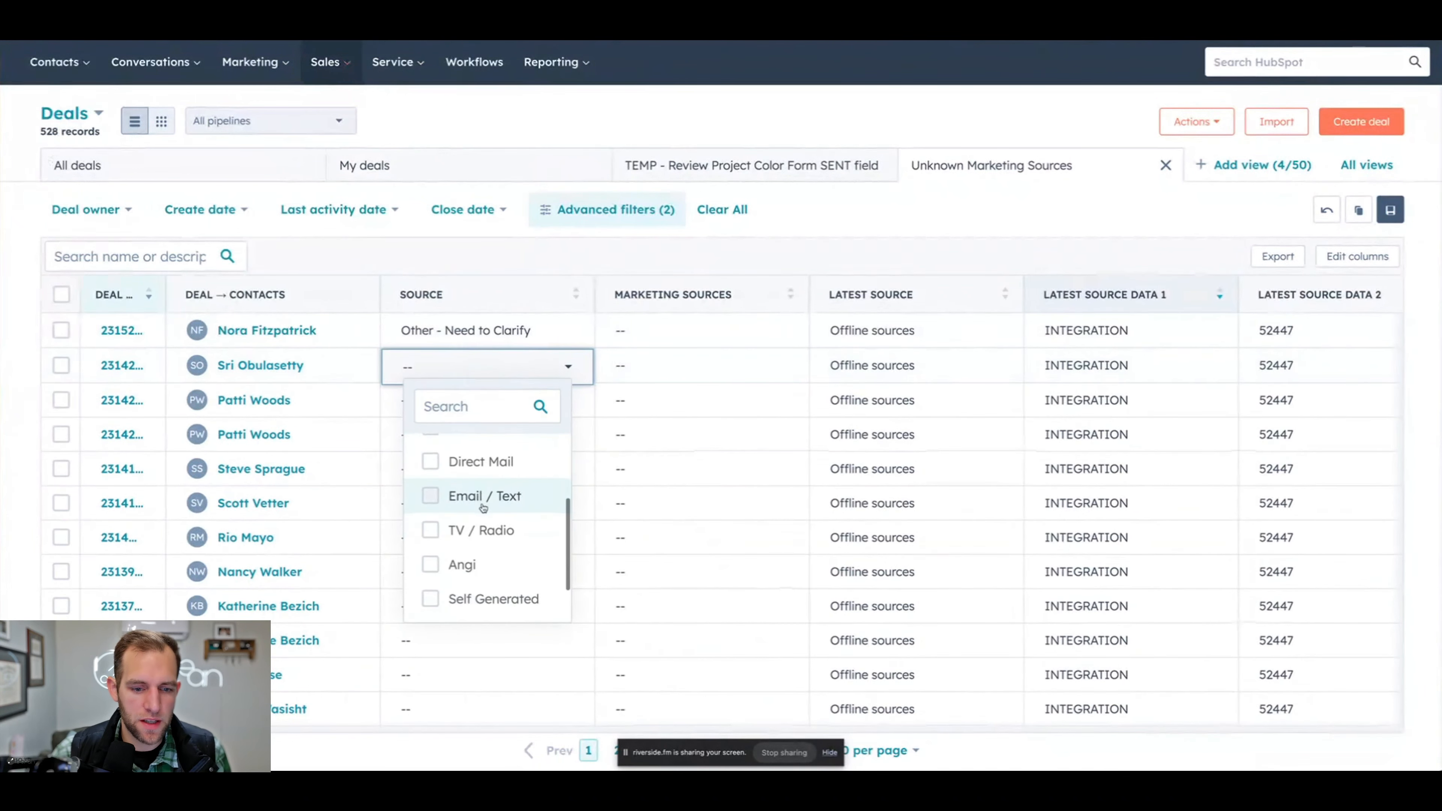
{"action": "left_click", "coordinate": [449, 606]}
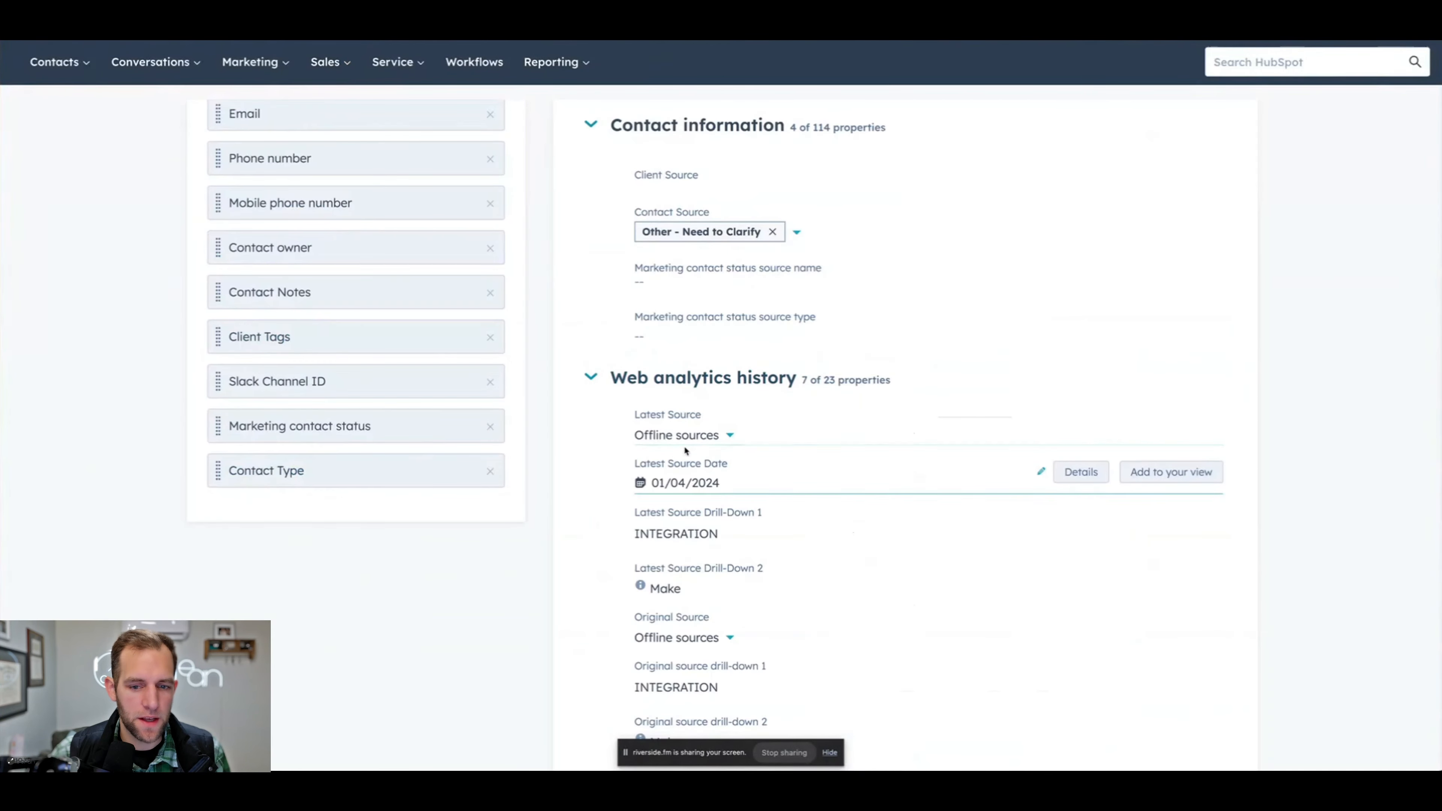
- Review the source properties of the first deal's contact and set that deal's Source to Brand
{"action": "scroll", "coordinate": [692, 445], "scroll_direction": "down", "scroll_amount": 2}
{"action": "scroll", "coordinate": [691, 445], "scroll_direction": "up", "scroll_amount": 2}
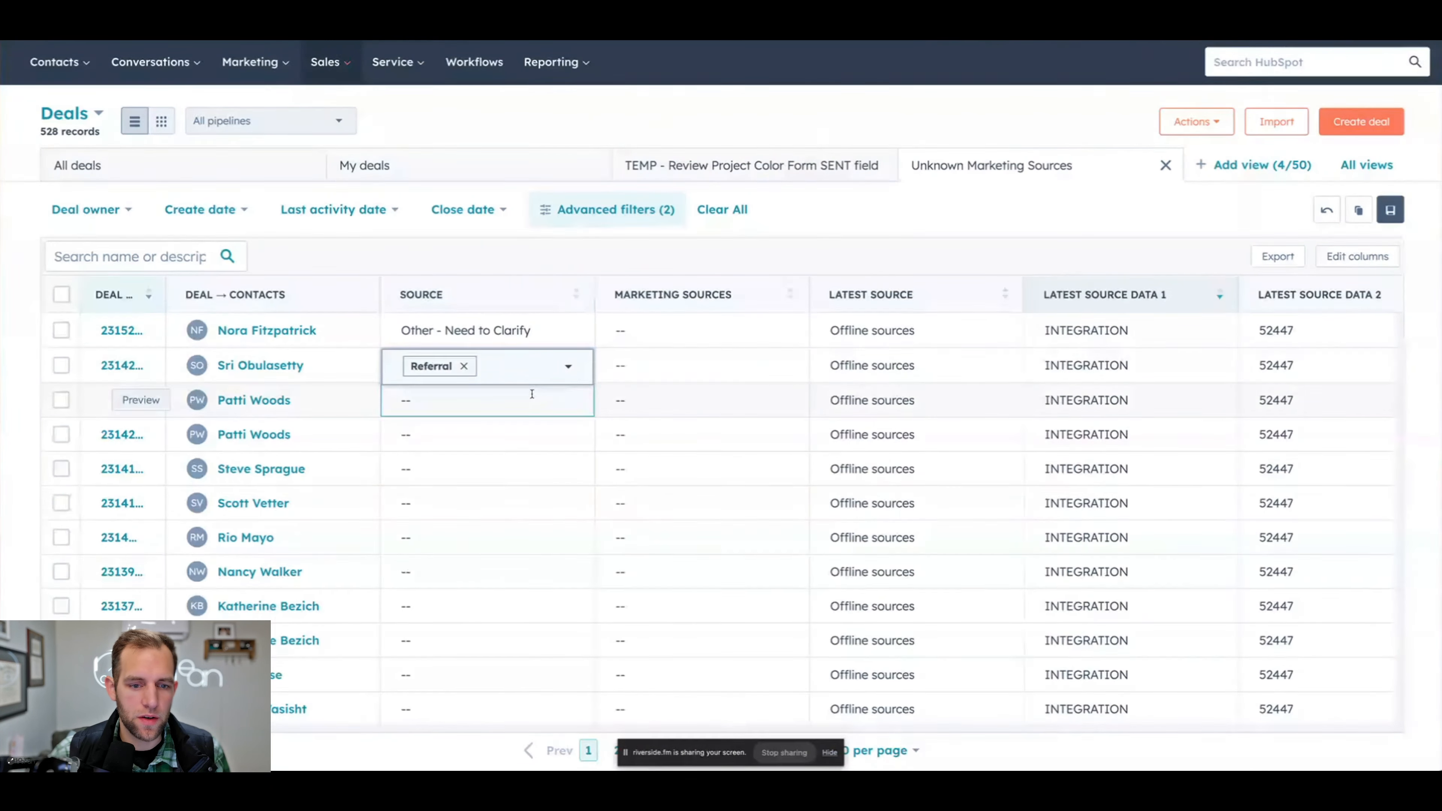
{"action": "left_click", "coordinate": [487, 335]}
{"action": "left_click", "coordinate": [487, 337]}
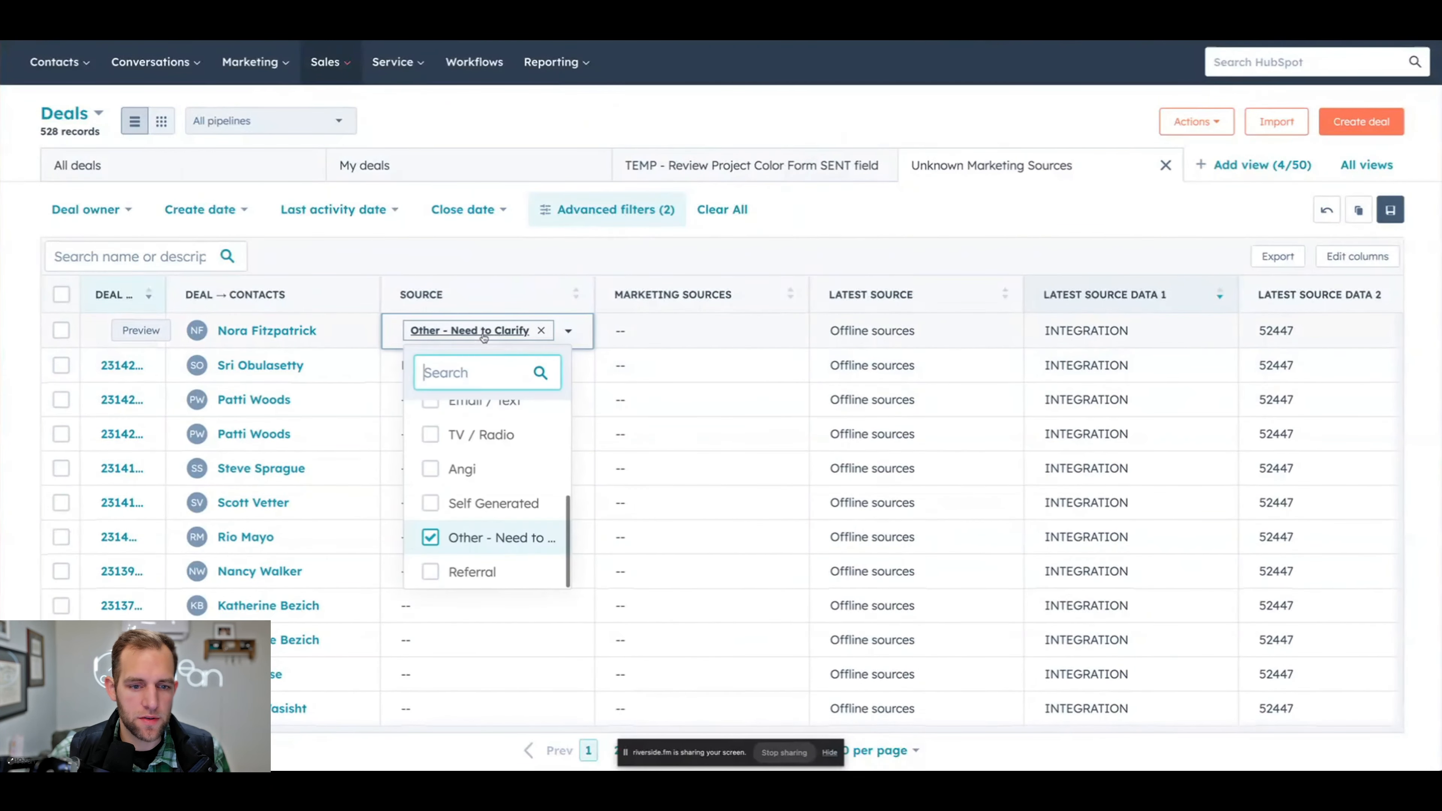
{"action": "scroll", "coordinate": [447, 487], "scroll_direction": "up", "scroll_amount": 4}
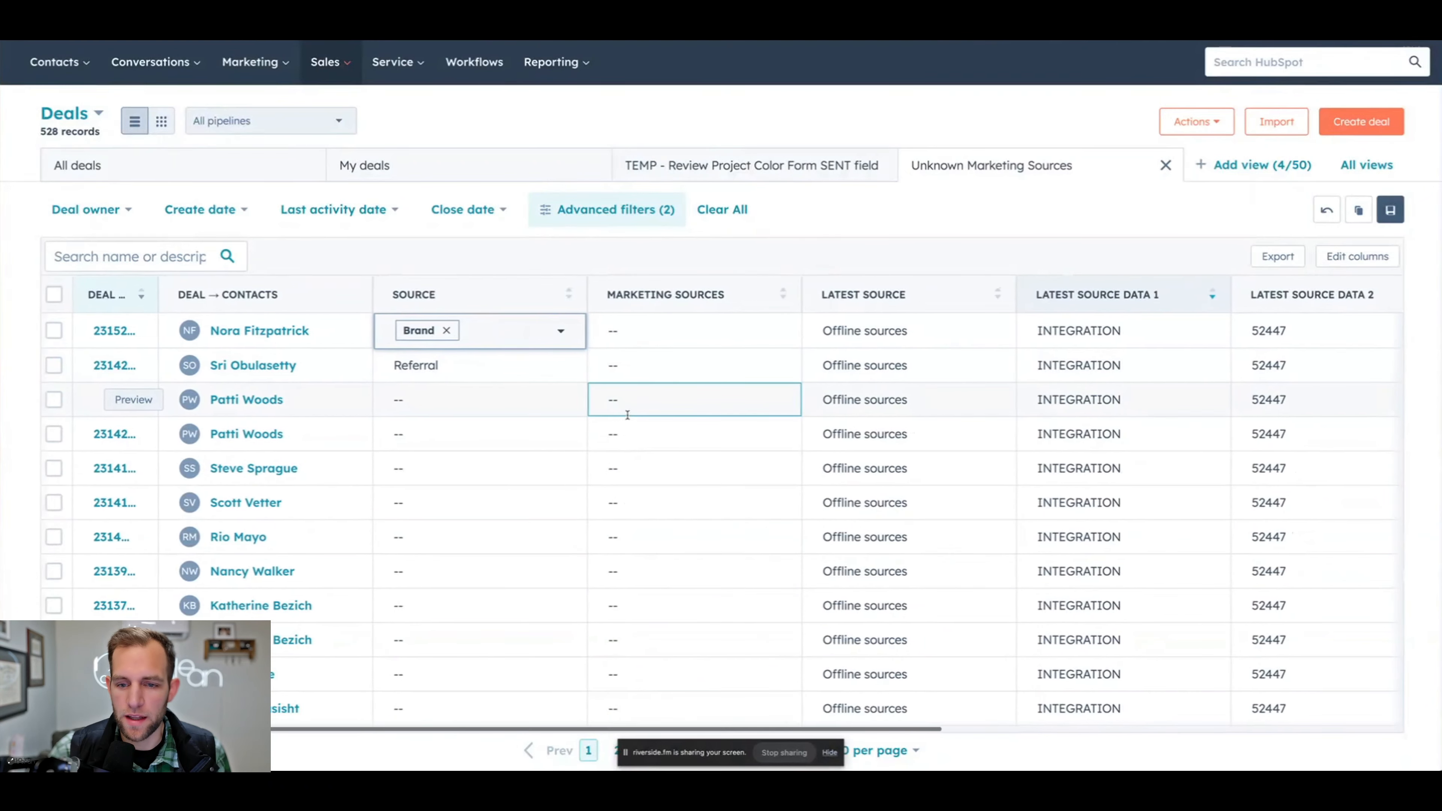
- Look across the deals' source data columns and open the contacts of the third and fourth listed deals in separate tabs
{"action": "scroll", "coordinate": [621, 411], "scroll_direction": "right", "scroll_amount": 3}
{"action": "scroll", "coordinate": [621, 413], "scroll_direction": "right", "scroll_amount": 3}
{"action": "scroll", "coordinate": [622, 414], "scroll_direction": "left", "scroll_amount": 4}
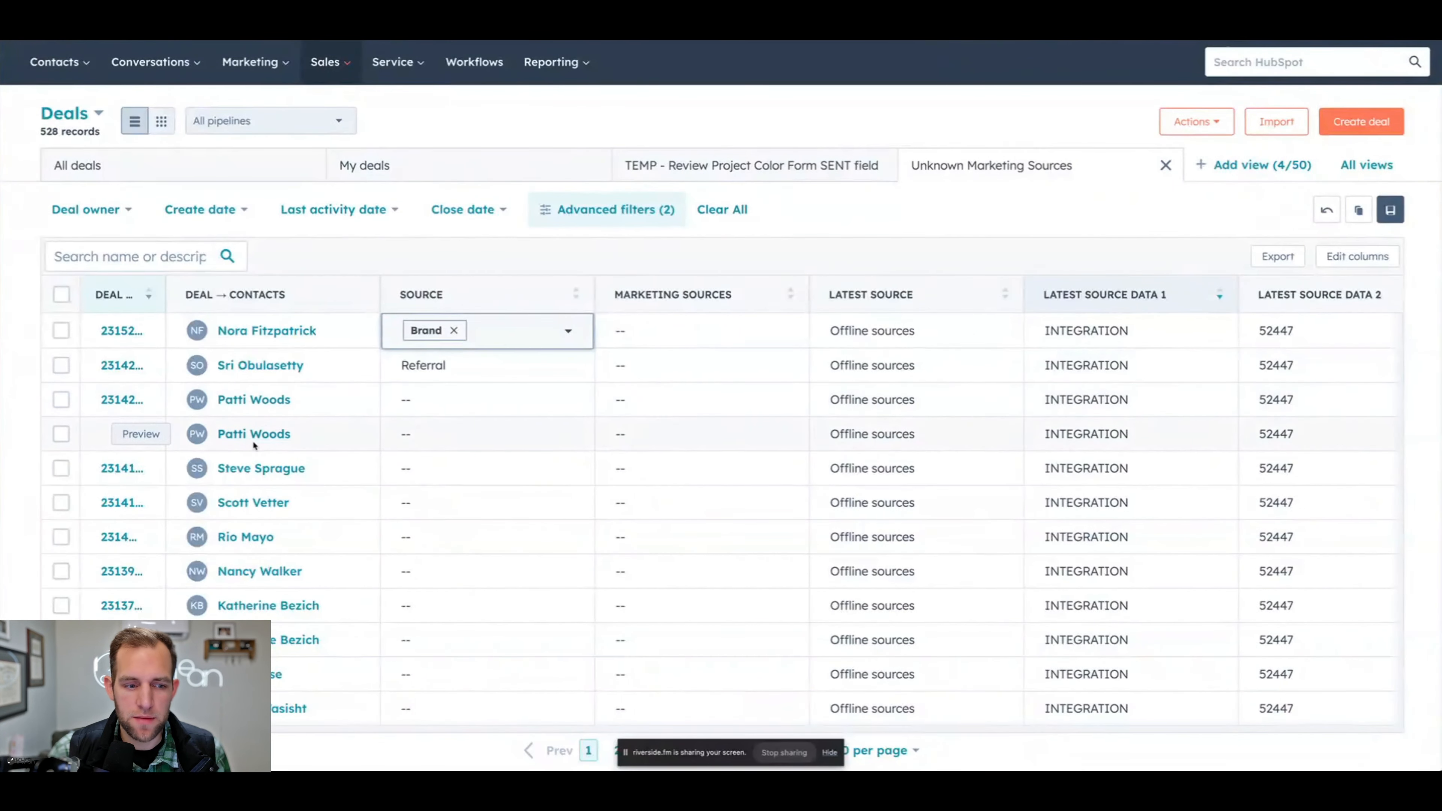
{"action": "right_click", "coordinate": [255, 402]}
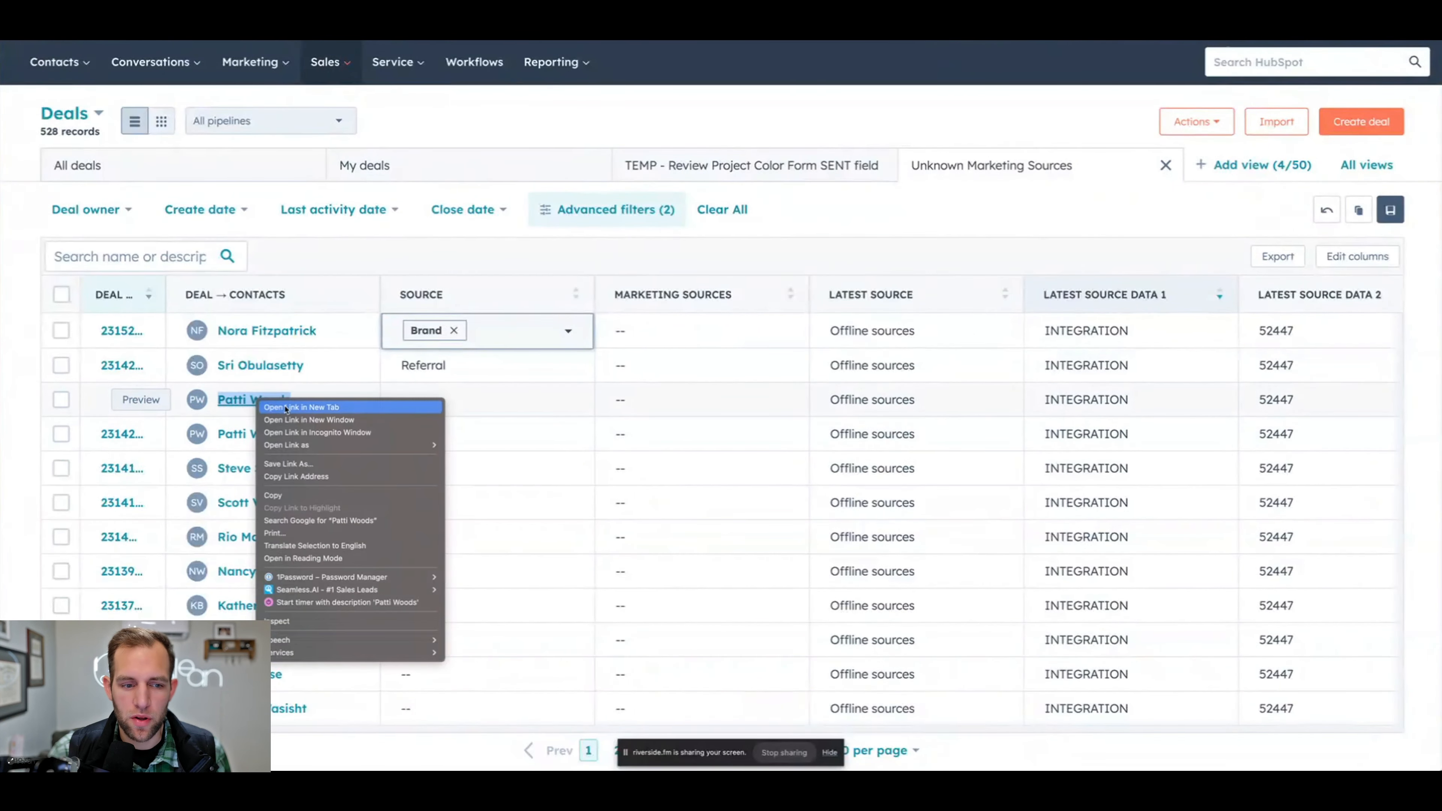
{"action": "left_click", "coordinate": [241, 442]}
{"action": "right_click", "coordinate": [258, 441]}
{"action": "left_click", "coordinate": [259, 441]}
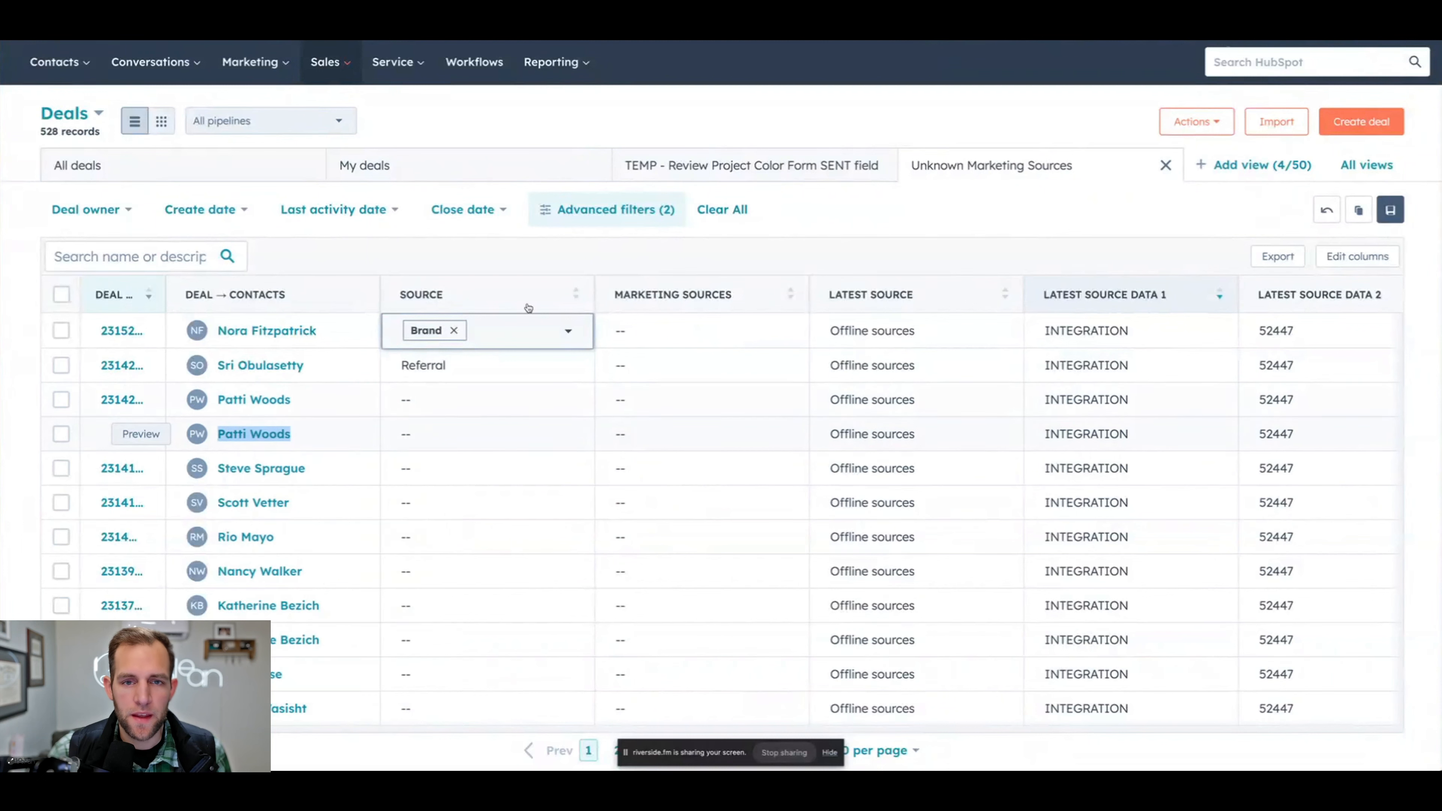
- Search all properties of the third and fourth deals' contact for source and review the contact source and web analytics history
{"action": "key", "text": "ctrl+Tab"}
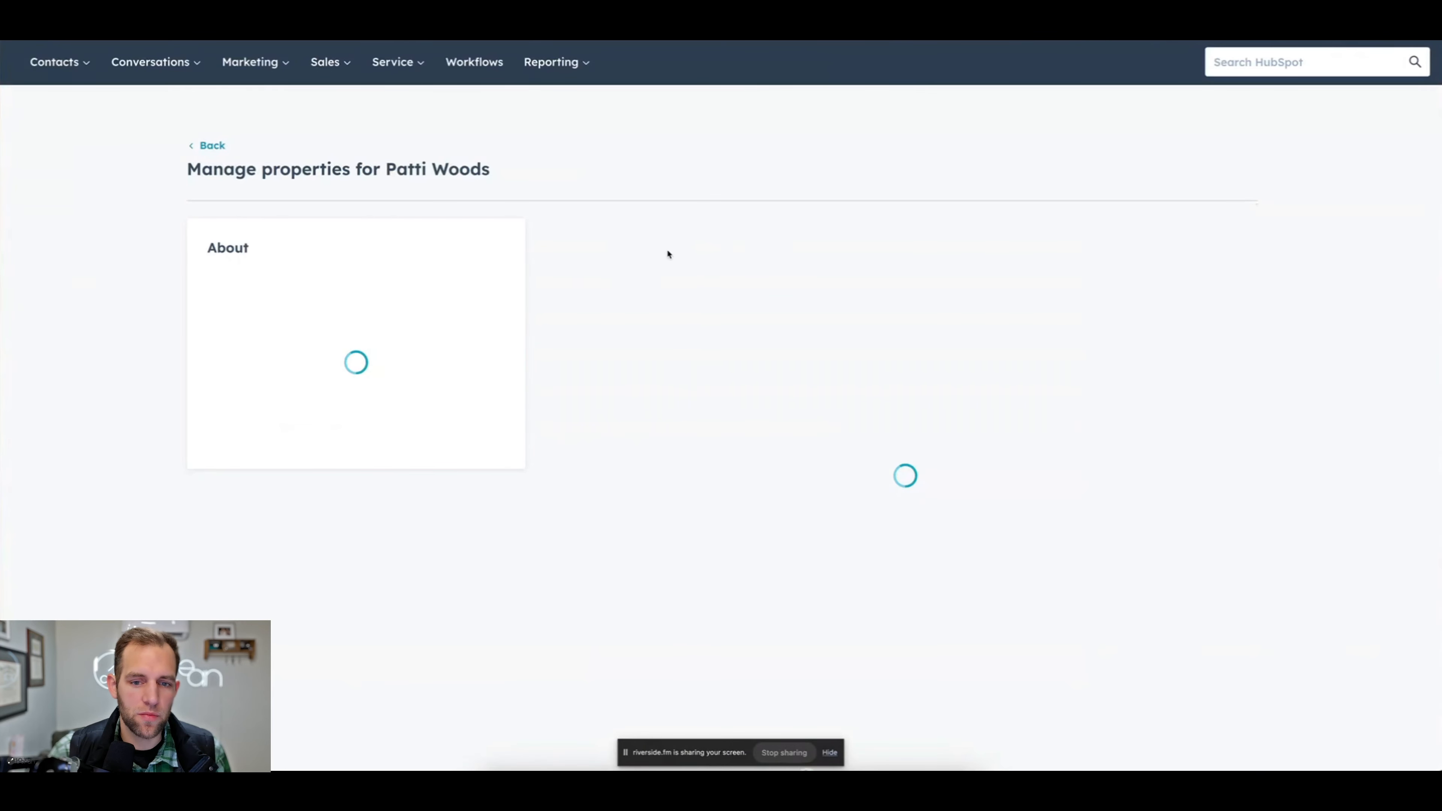
{"action": "left_click", "coordinate": [721, 341]}
{"action": "type", "text": "source"}
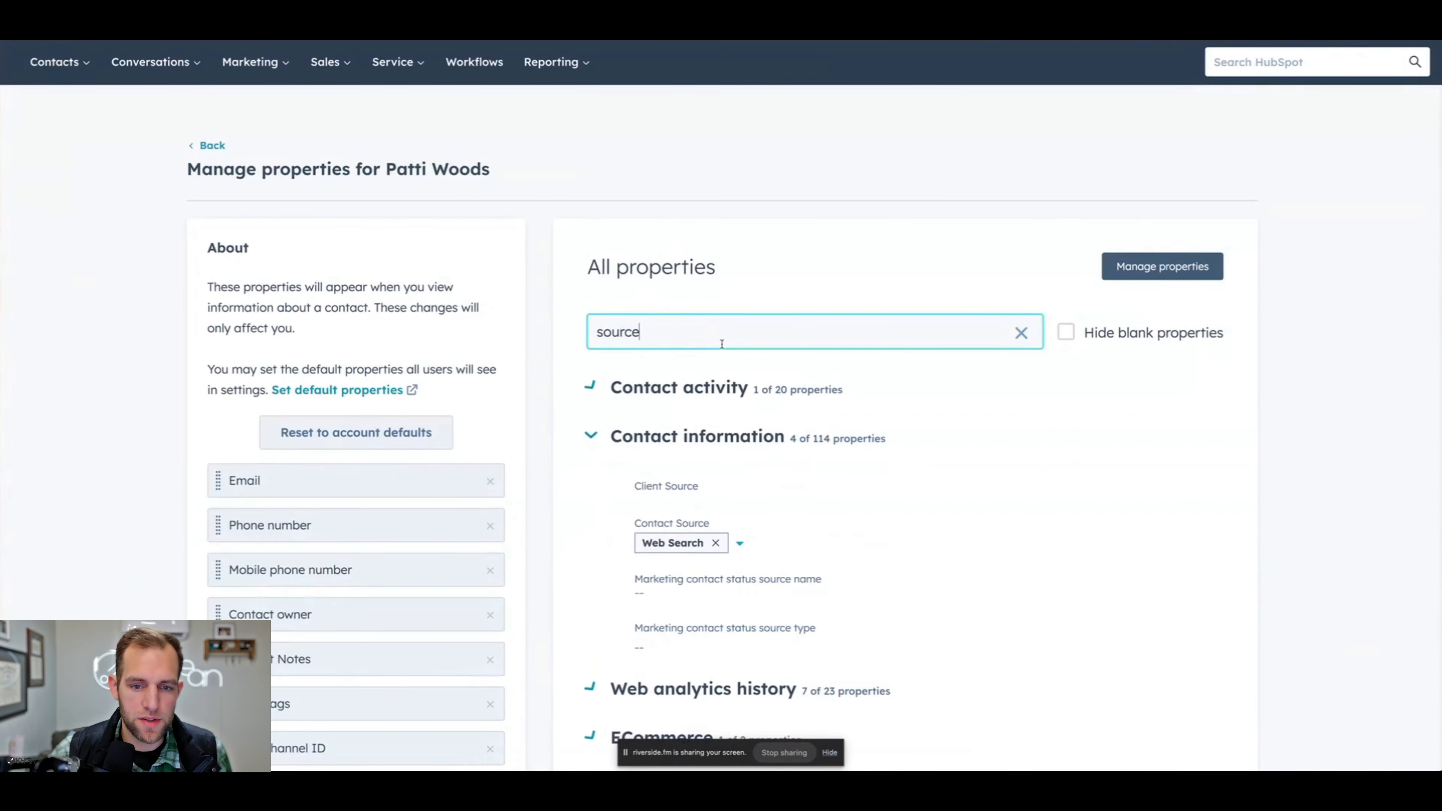
{"action": "scroll", "coordinate": [722, 343], "scroll_direction": "down", "scroll_amount": 2}
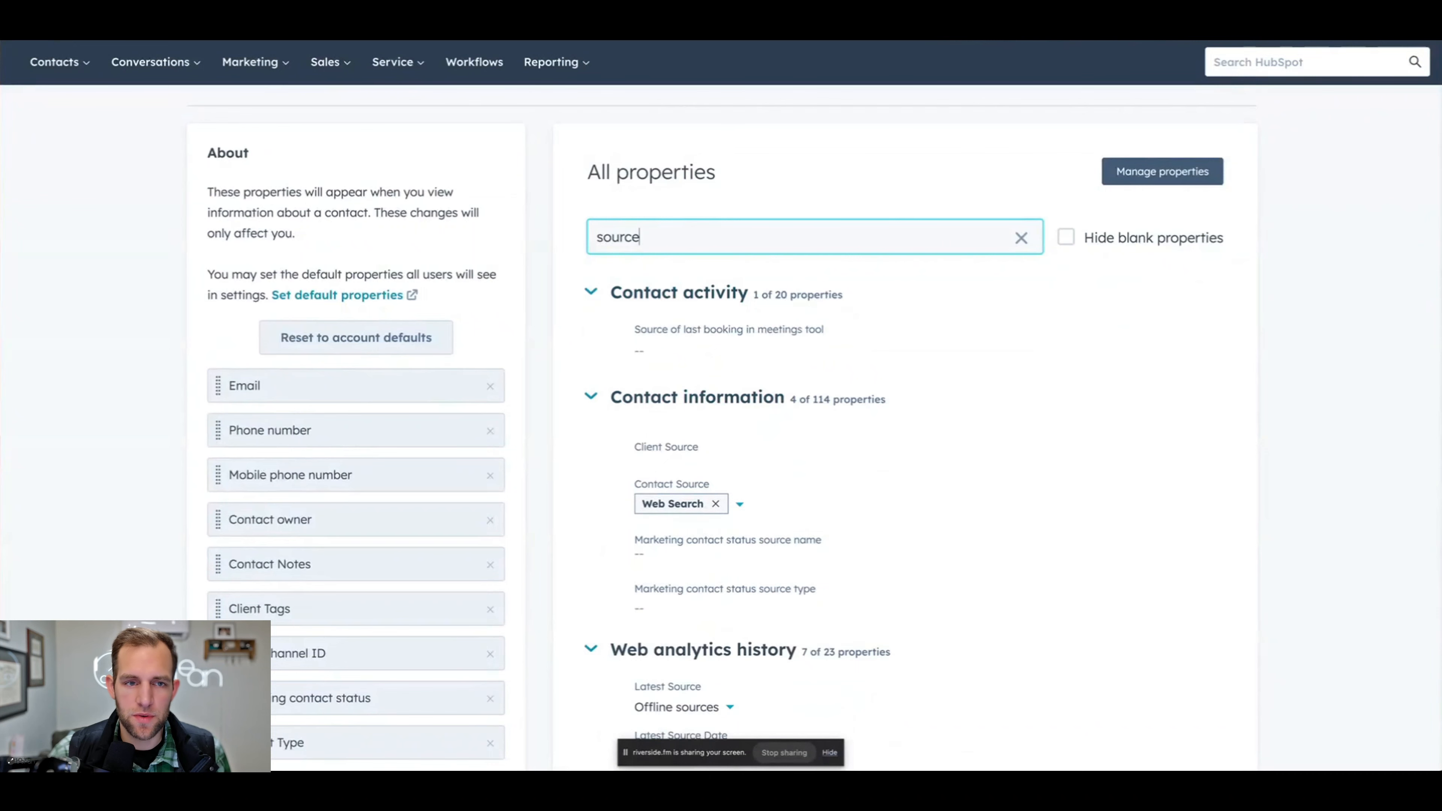
{"action": "scroll", "coordinate": [722, 398], "scroll_direction": "down", "scroll_amount": 5}
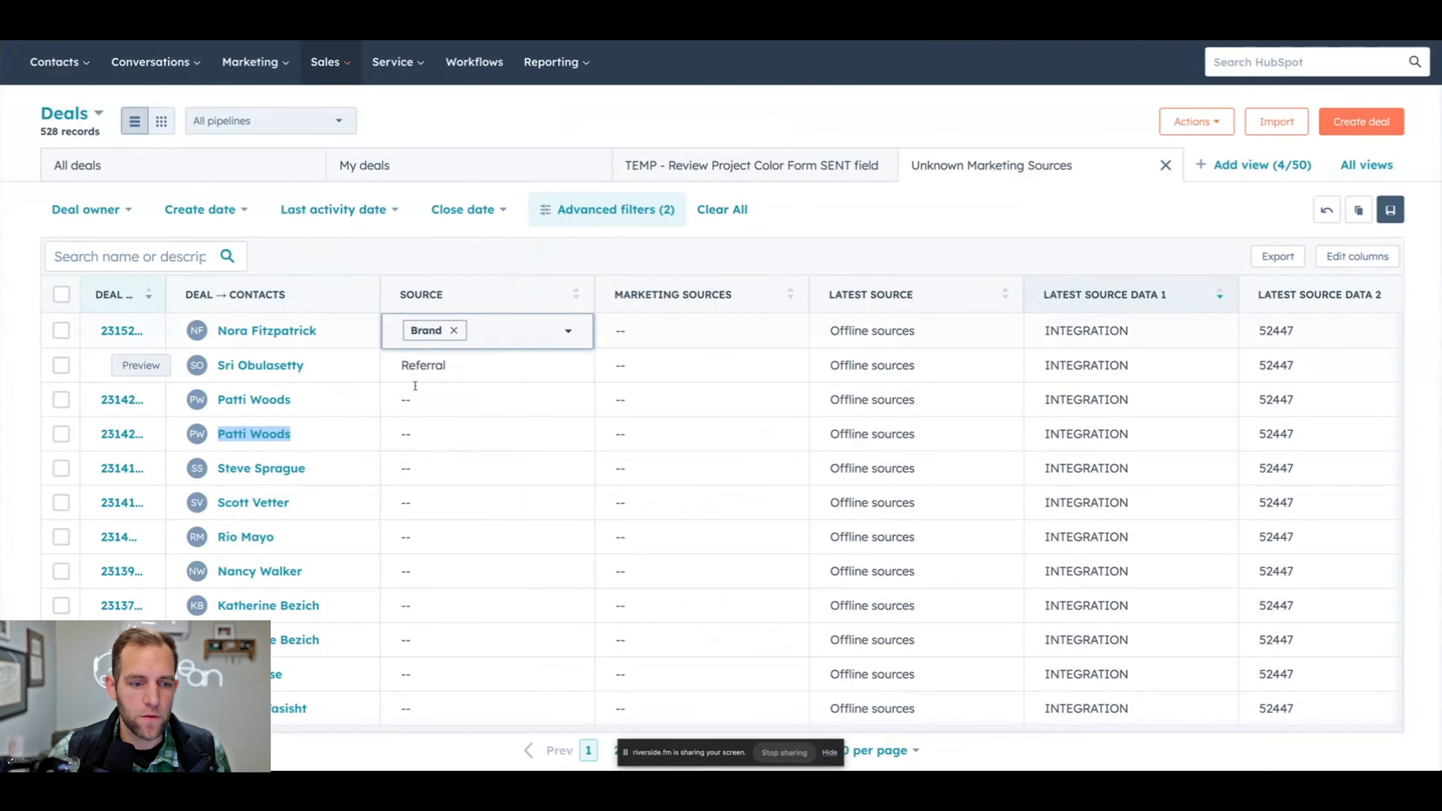
- Set the Source of the third and fourth listed deals to Web Search and save the table edits
{"action": "left_click", "coordinate": [421, 399]}
{"action": "left_click", "coordinate": [437, 519]}
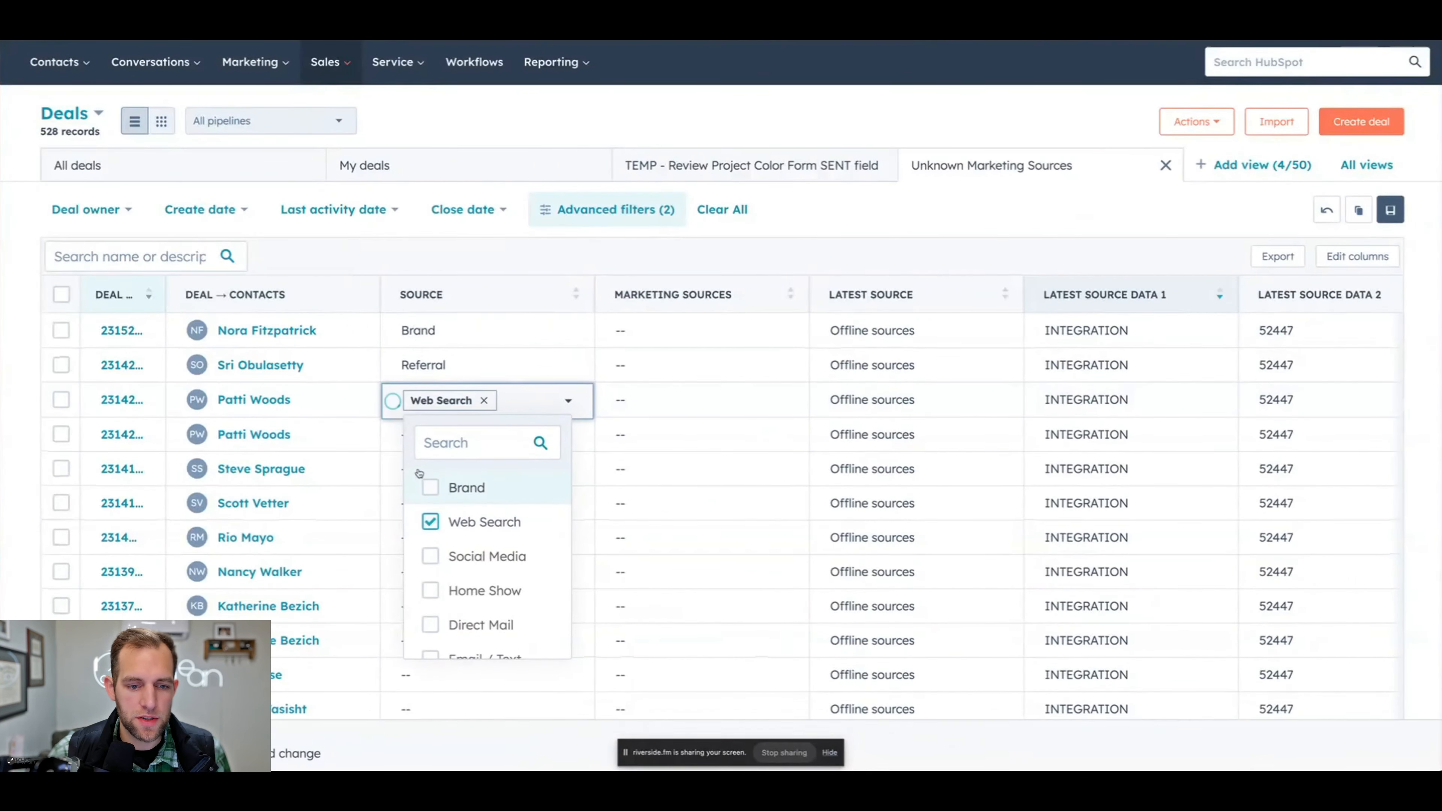
{"action": "left_click", "coordinate": [406, 435]}
{"action": "left_click", "coordinate": [431, 554]}
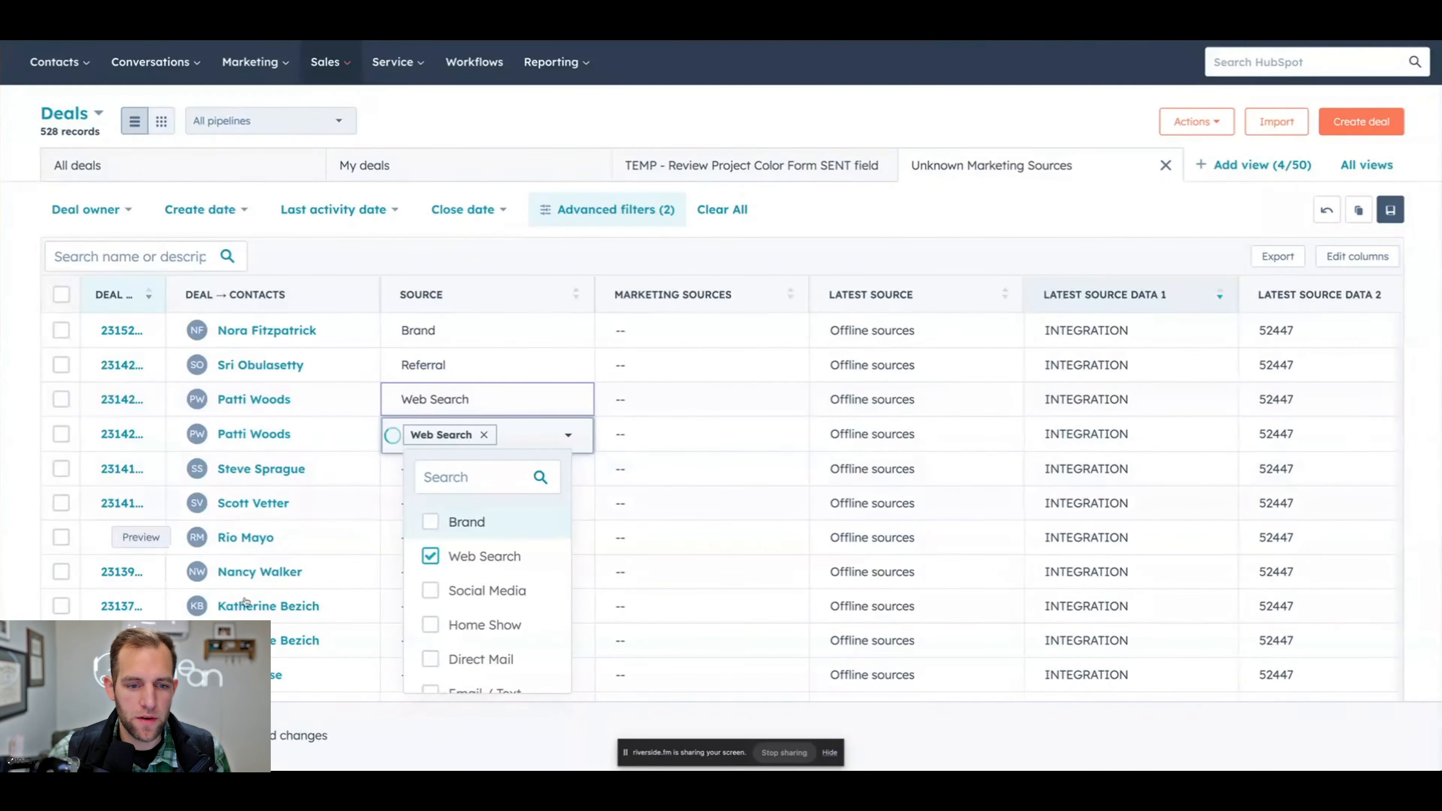
{"action": "left_click", "coordinate": [72, 736]}
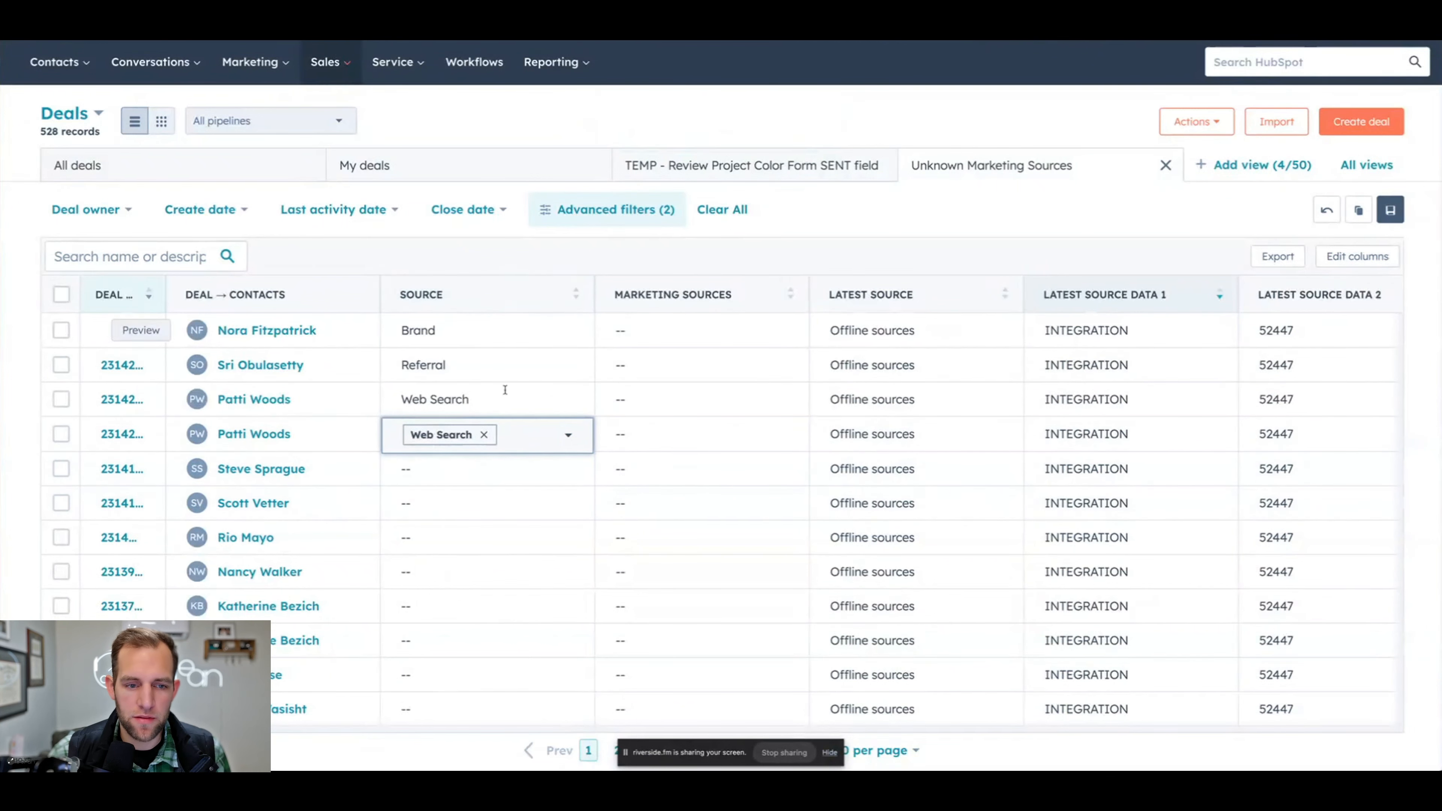
- Examine the remaining deals' Source values alongside their latest and original source data, including the integration and import records
{"action": "scroll", "coordinate": [512, 512], "scroll_direction": "down", "scroll_amount": 1}
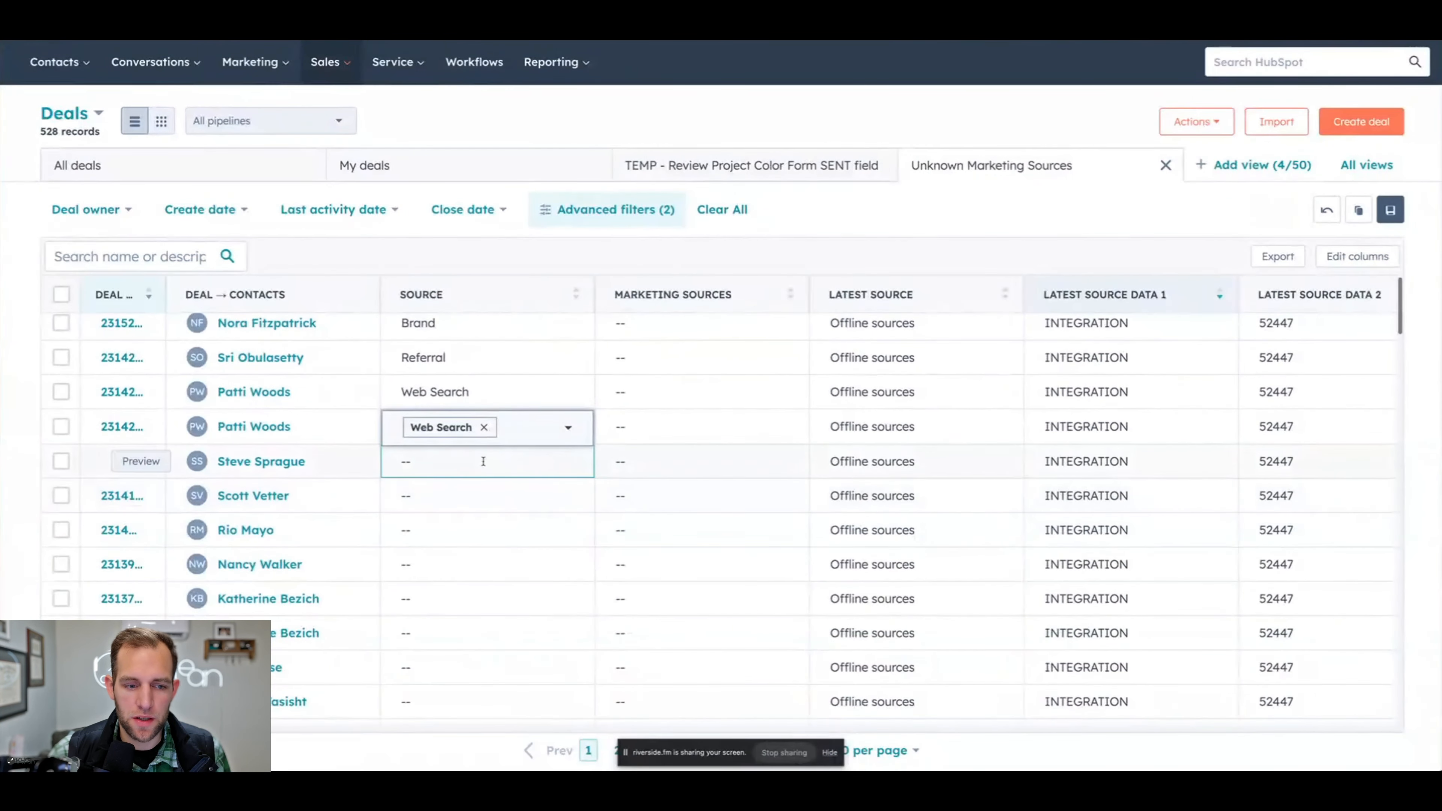
{"action": "scroll", "coordinate": [440, 476], "scroll_direction": "down", "scroll_amount": 5}
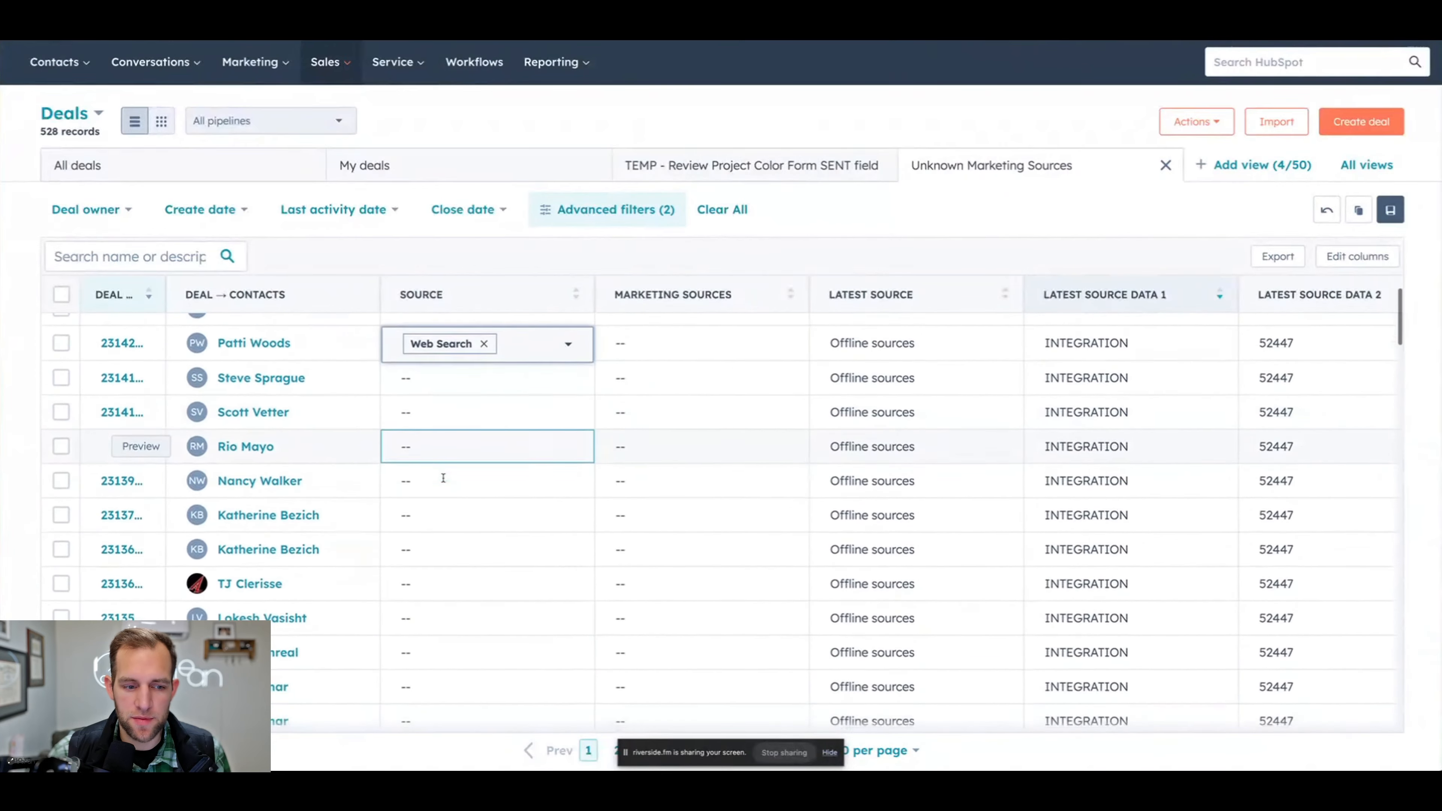
{"action": "scroll", "coordinate": [452, 484], "scroll_direction": "down", "scroll_amount": 10}
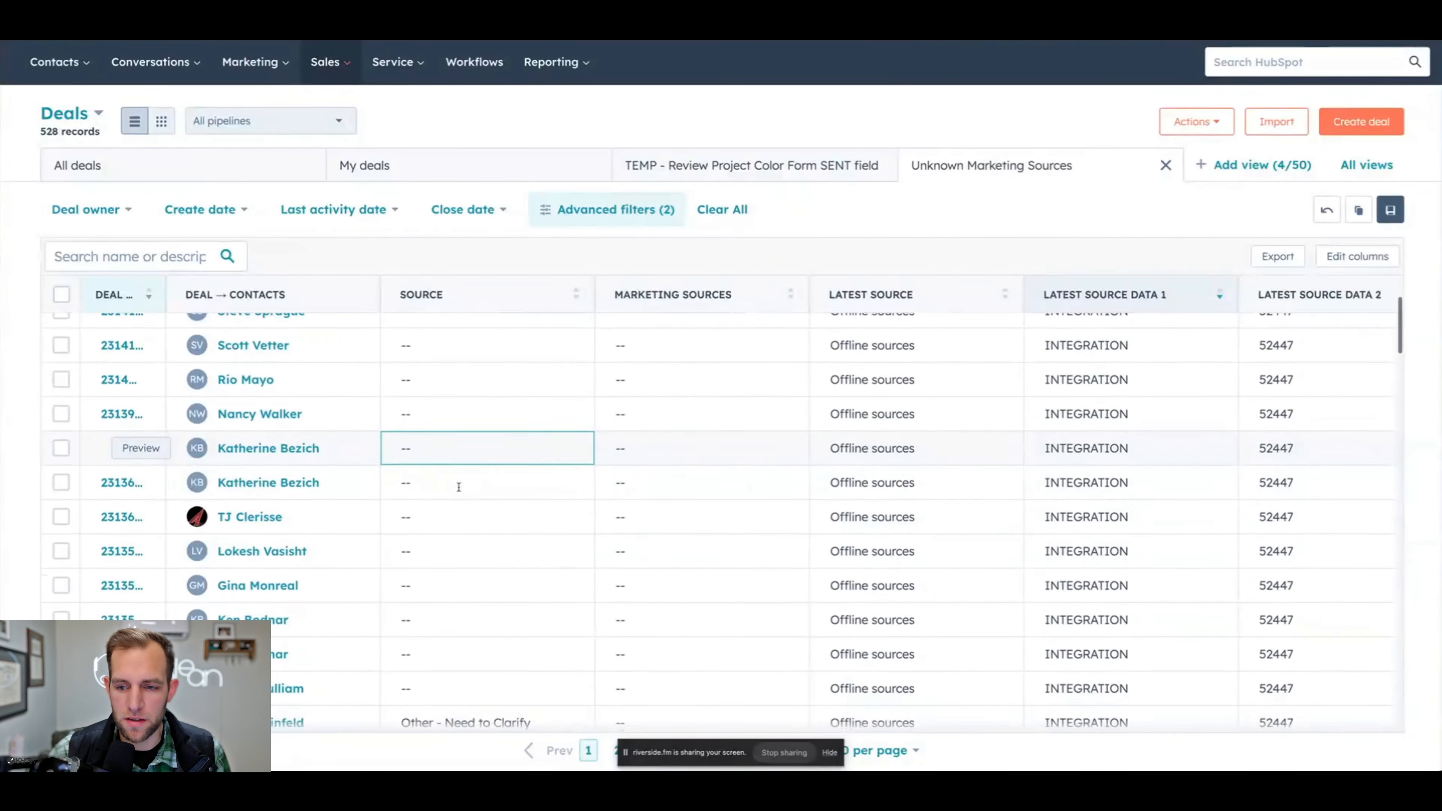
{"action": "scroll", "coordinate": [462, 397], "scroll_direction": "down", "scroll_amount": 10}
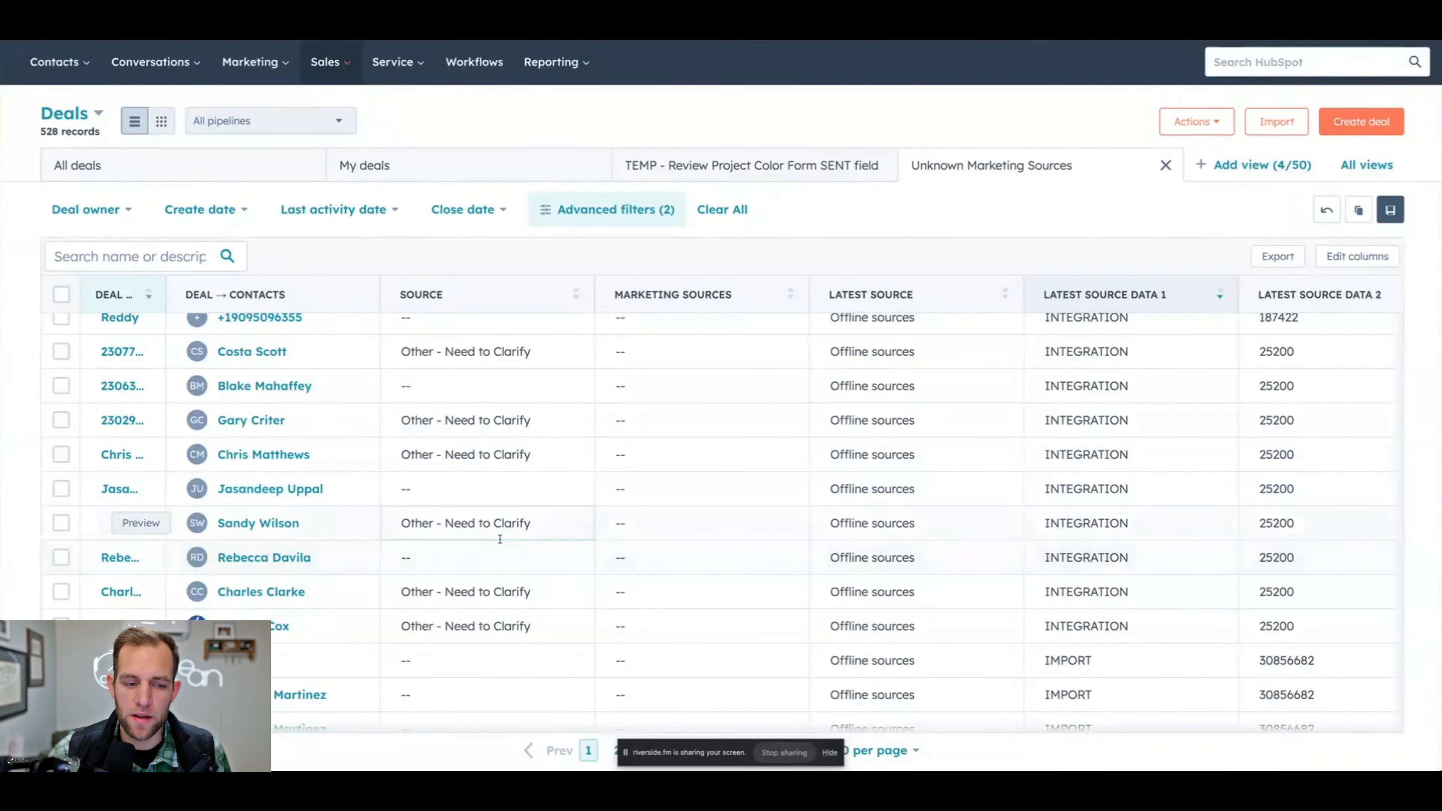
{"action": "scroll", "coordinate": [506, 531], "scroll_direction": "down", "scroll_amount": 7}
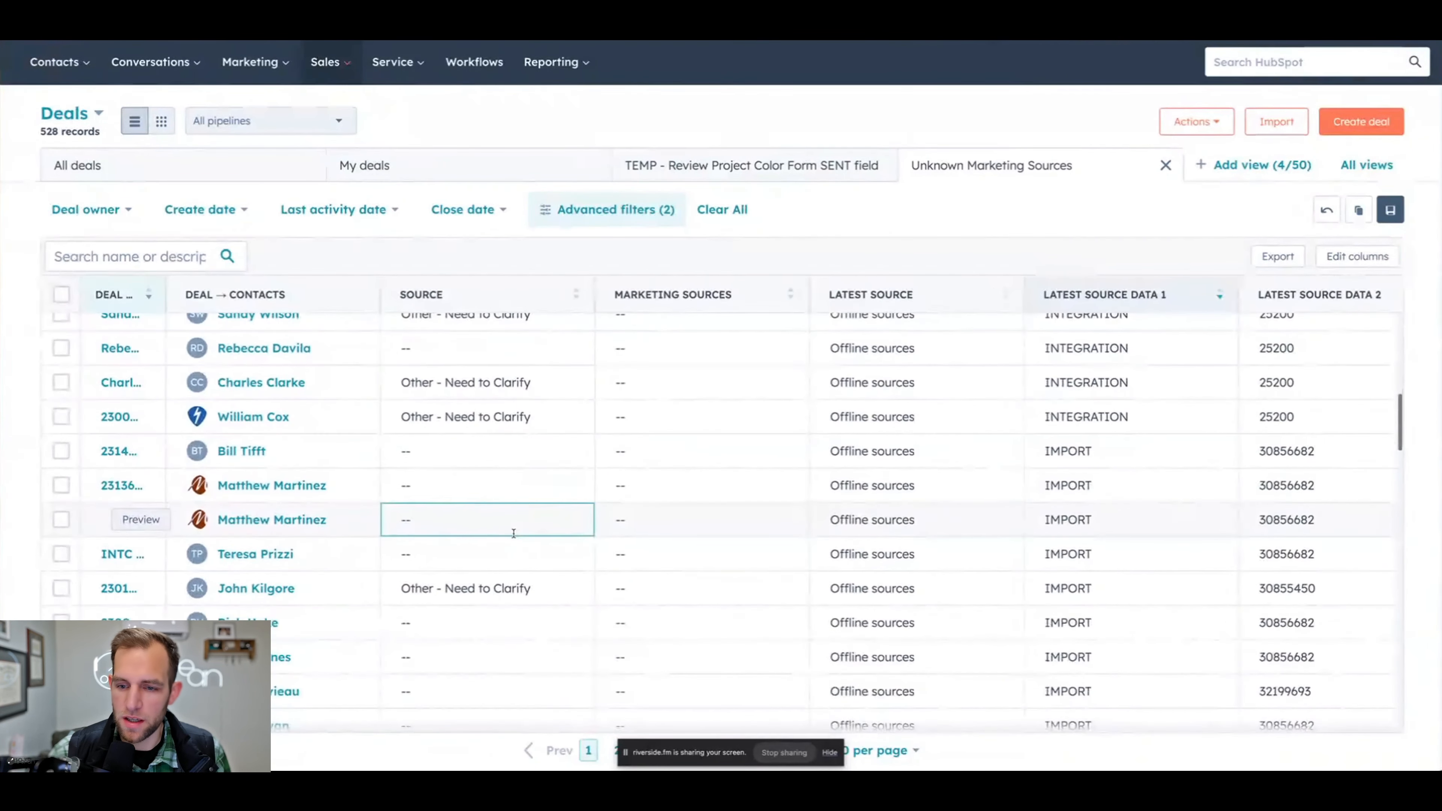
{"action": "scroll", "coordinate": [512, 535], "scroll_direction": "right", "scroll_amount": 5}
{"action": "scroll", "coordinate": [530, 529], "scroll_direction": "right", "scroll_amount": 9}
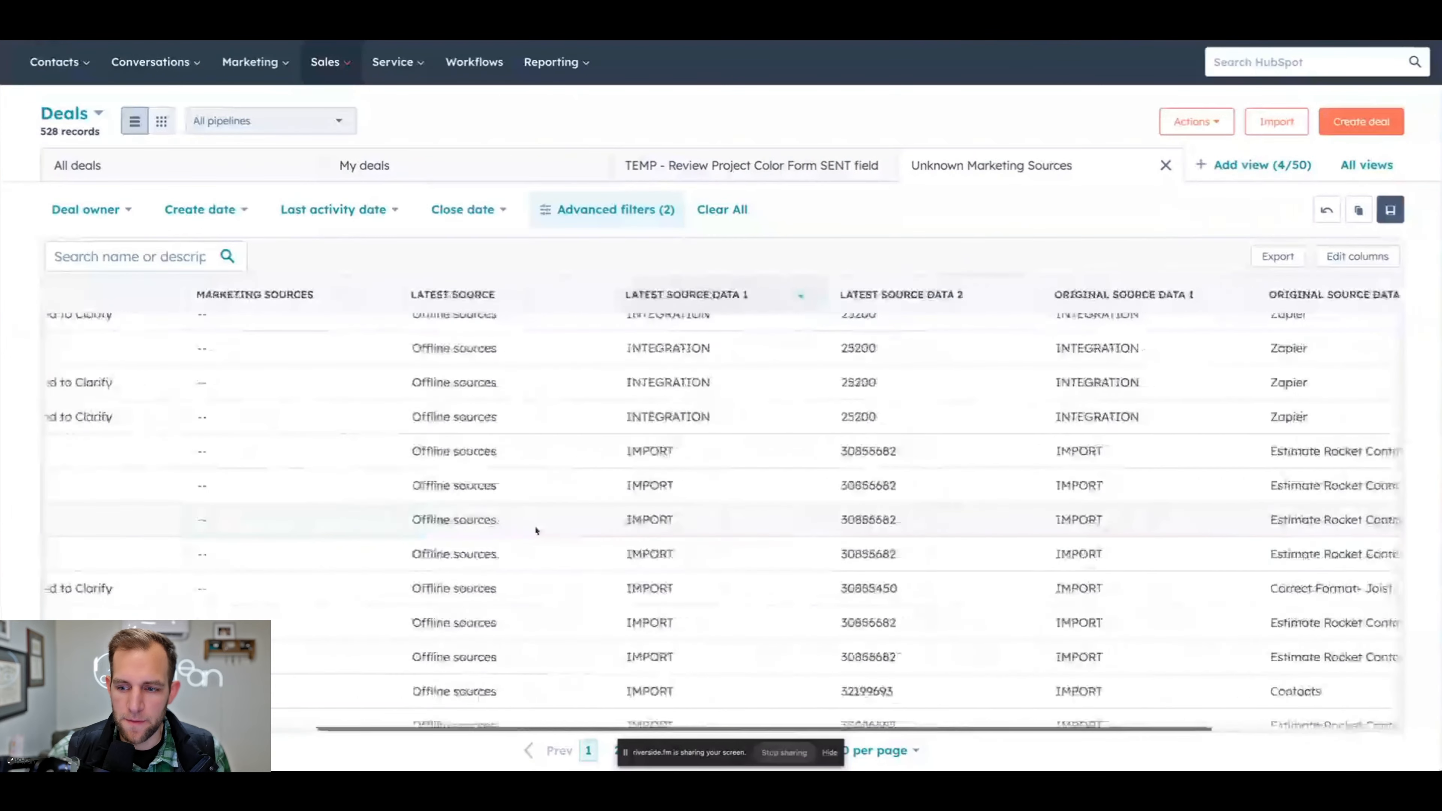
{"action": "scroll", "coordinate": [1092, 471], "scroll_direction": "up", "scroll_amount": 1}
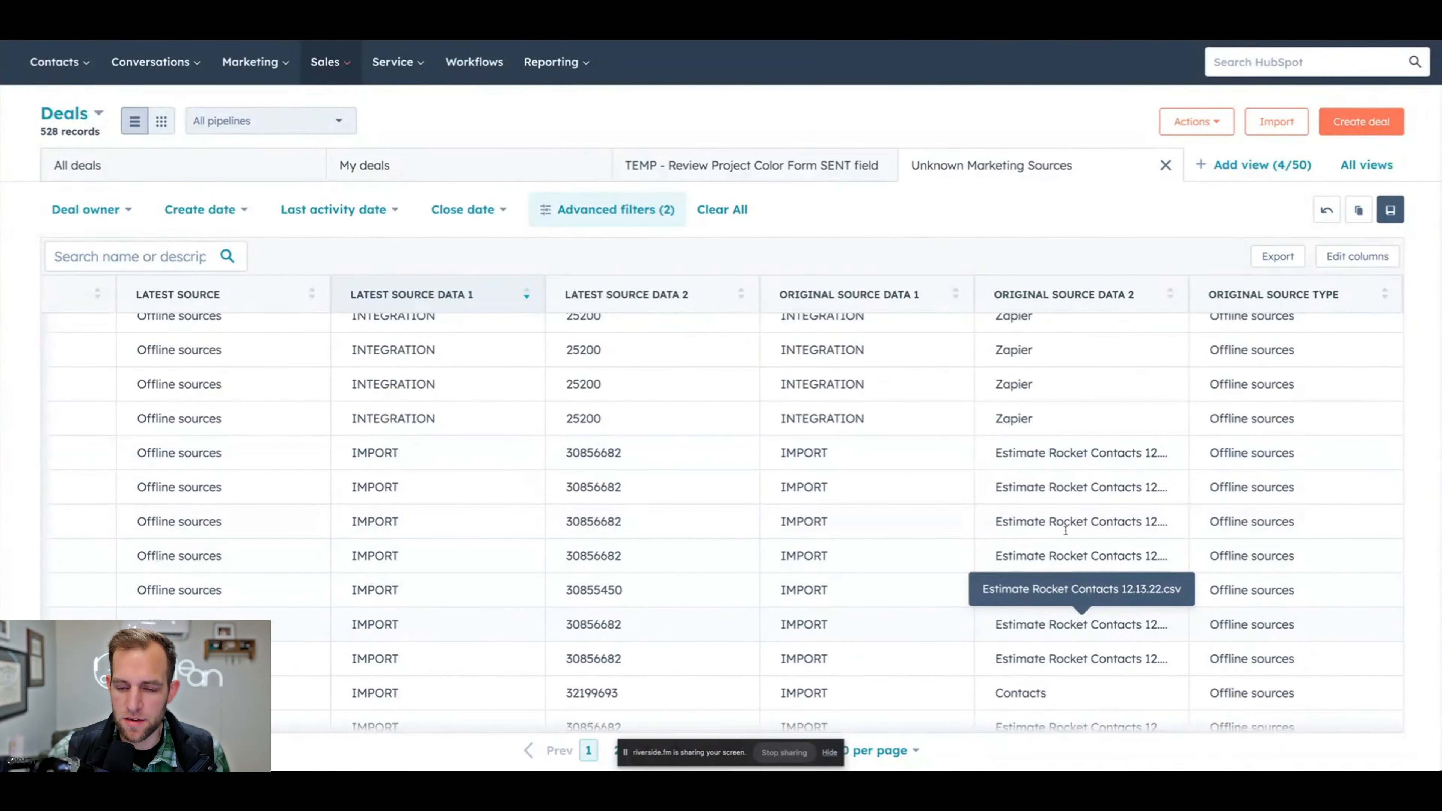
{"action": "scroll", "coordinate": [1063, 670], "scroll_direction": "down", "scroll_amount": 3}
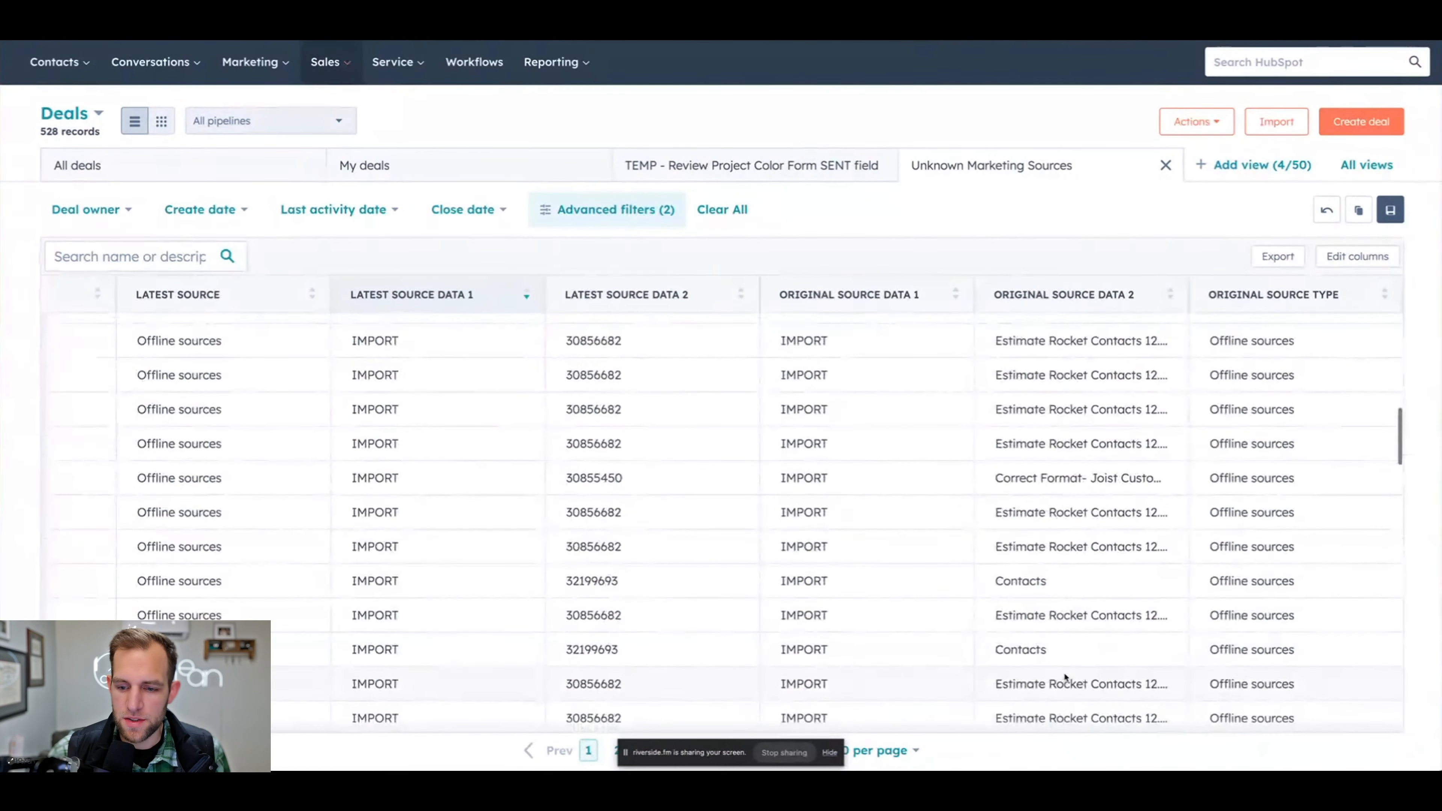
{"action": "scroll", "coordinate": [1062, 663], "scroll_direction": "left", "scroll_amount": 1}
{"action": "scroll", "coordinate": [1060, 658], "scroll_direction": "left", "scroll_amount": 1}
{"action": "scroll", "coordinate": [1061, 659], "scroll_direction": "up", "scroll_amount": 1}
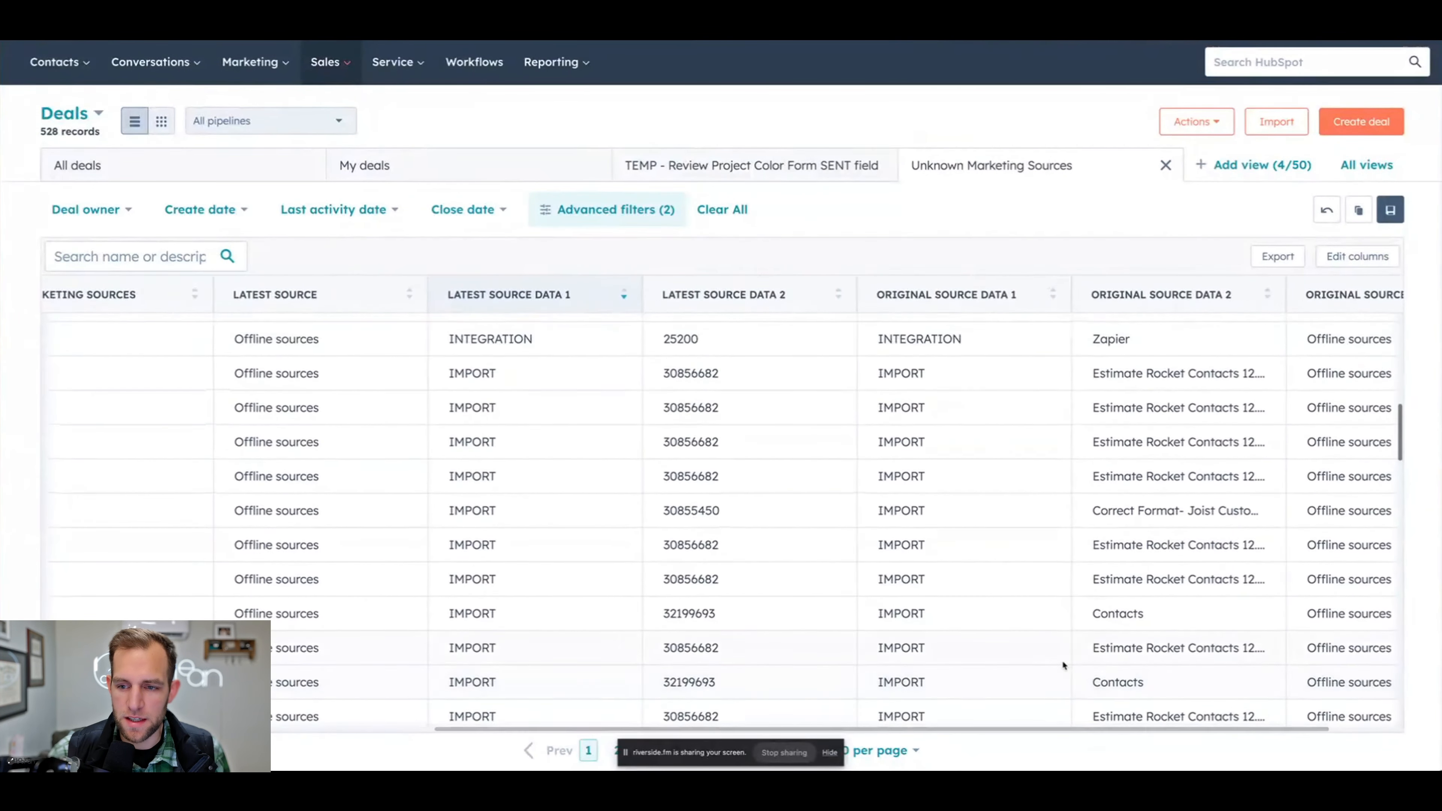
- Select the first three deals in the list whose Latest Source Data 1 is IMPORT
{"action": "scroll", "coordinate": [1061, 660], "scroll_direction": "left", "scroll_amount": 1}
{"action": "scroll", "coordinate": [1061, 659], "scroll_direction": "up", "scroll_amount": 2}
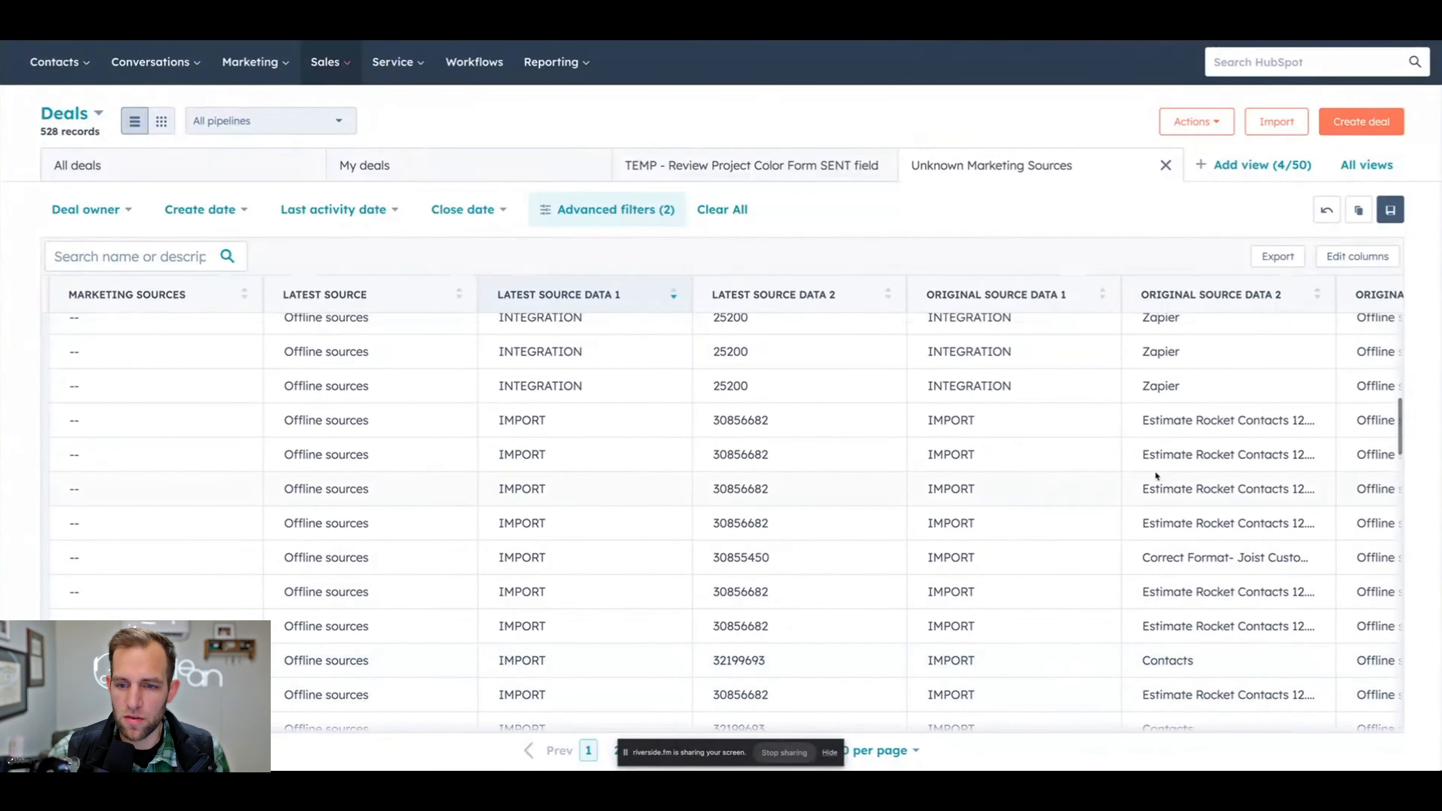
{"action": "scroll", "coordinate": [1104, 455], "scroll_direction": "left", "scroll_amount": 1}
{"action": "scroll", "coordinate": [1104, 455], "scroll_direction": "left", "scroll_amount": 9}
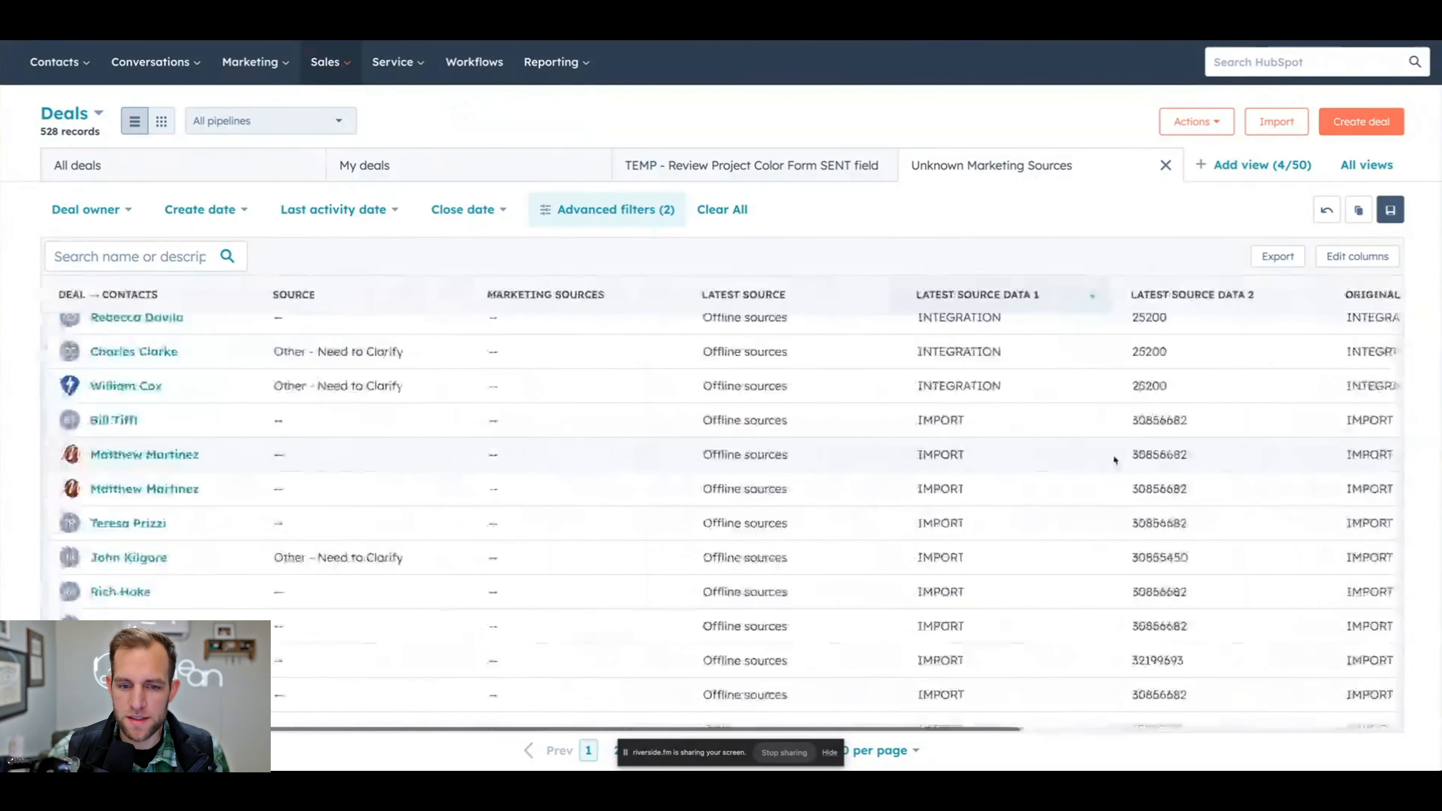
{"action": "scroll", "coordinate": [329, 424], "scroll_direction": "left", "scroll_amount": 3}
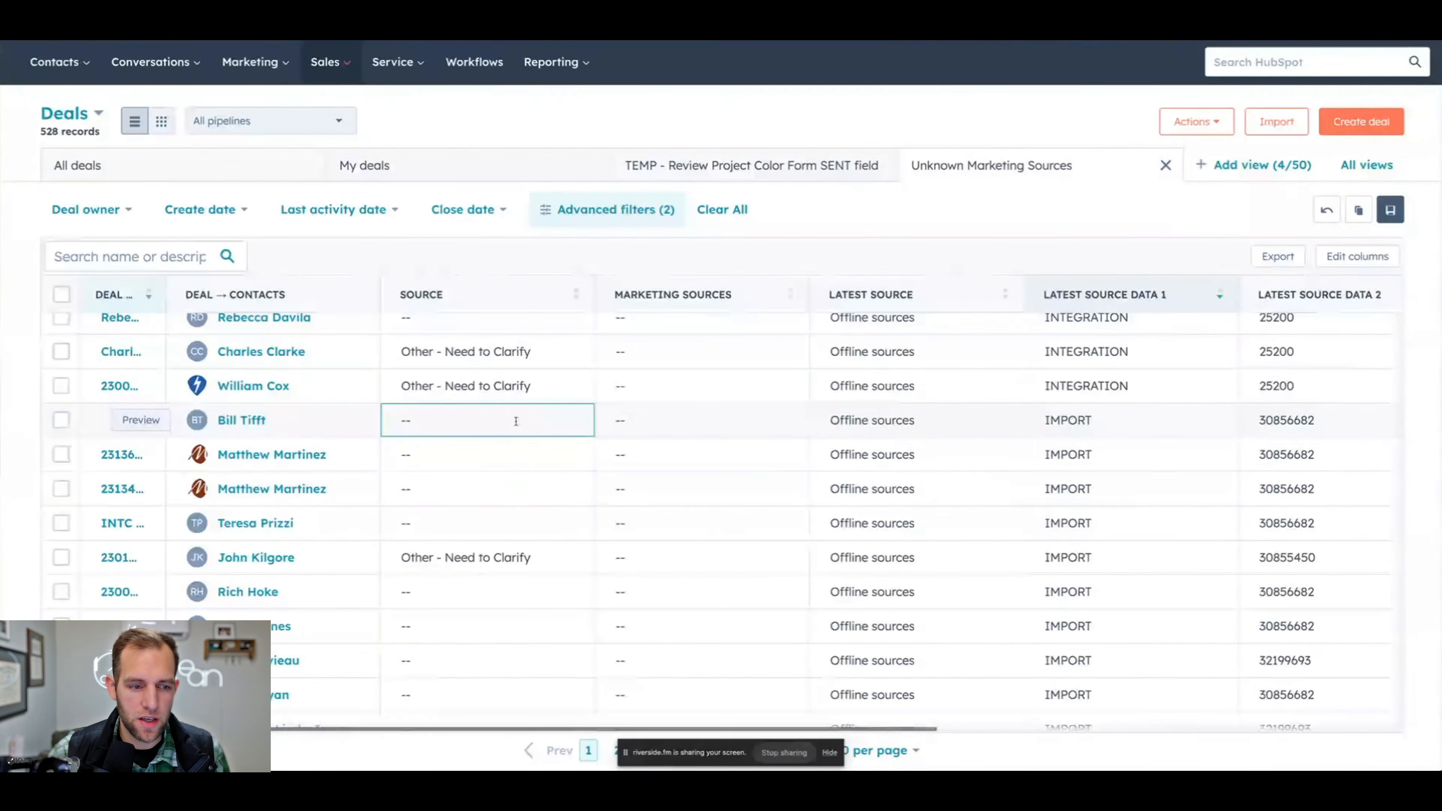
{"action": "left_click", "coordinate": [61, 420]}
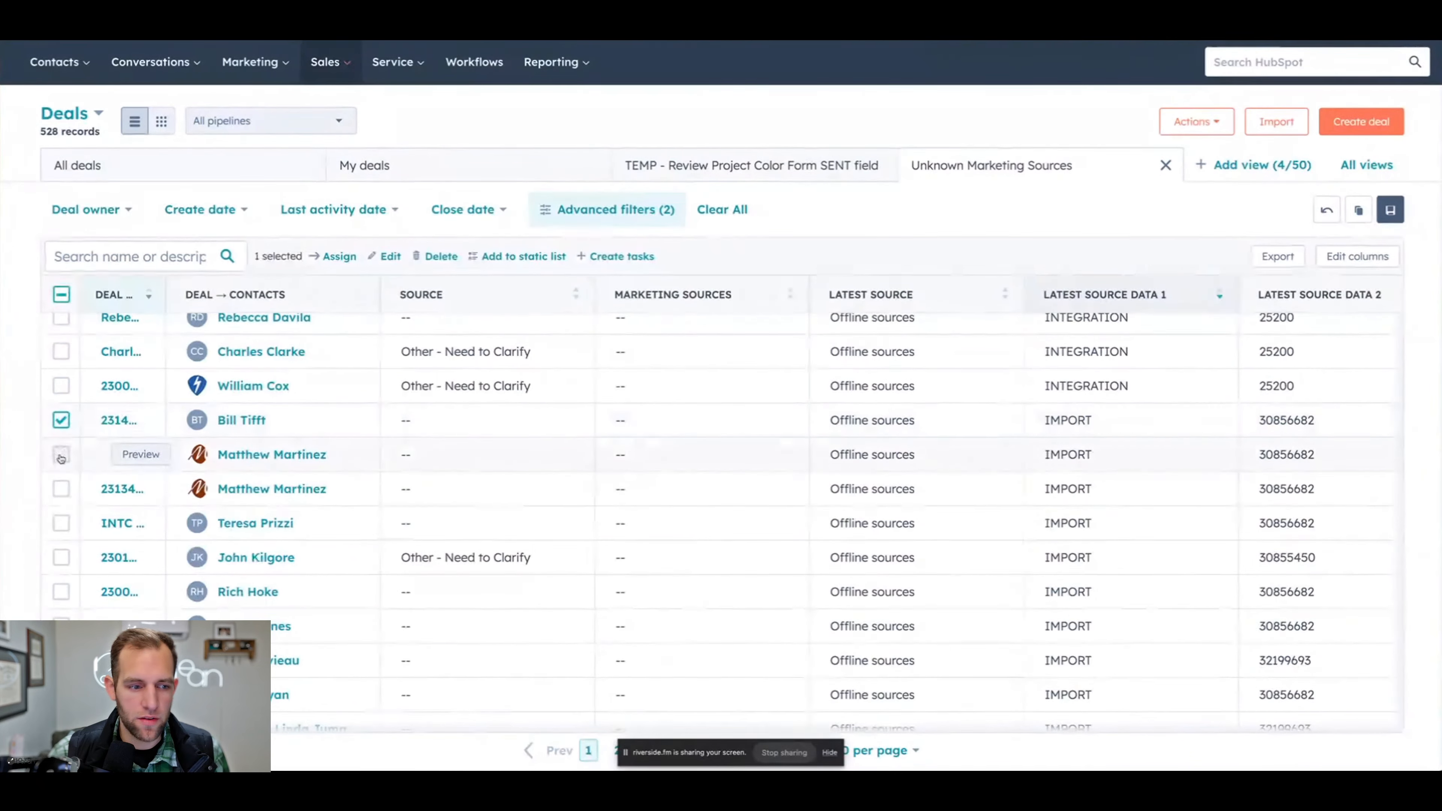
{"action": "left_click", "coordinate": [60, 454]}
{"action": "left_click", "coordinate": [61, 488]}
- Move the Original Source Data 2 column to sit directly after Marketing Sources
{"action": "scroll", "coordinate": [551, 414], "scroll_direction": "right", "scroll_amount": 9}
{"action": "scroll", "coordinate": [550, 413], "scroll_direction": "right", "scroll_amount": 15}
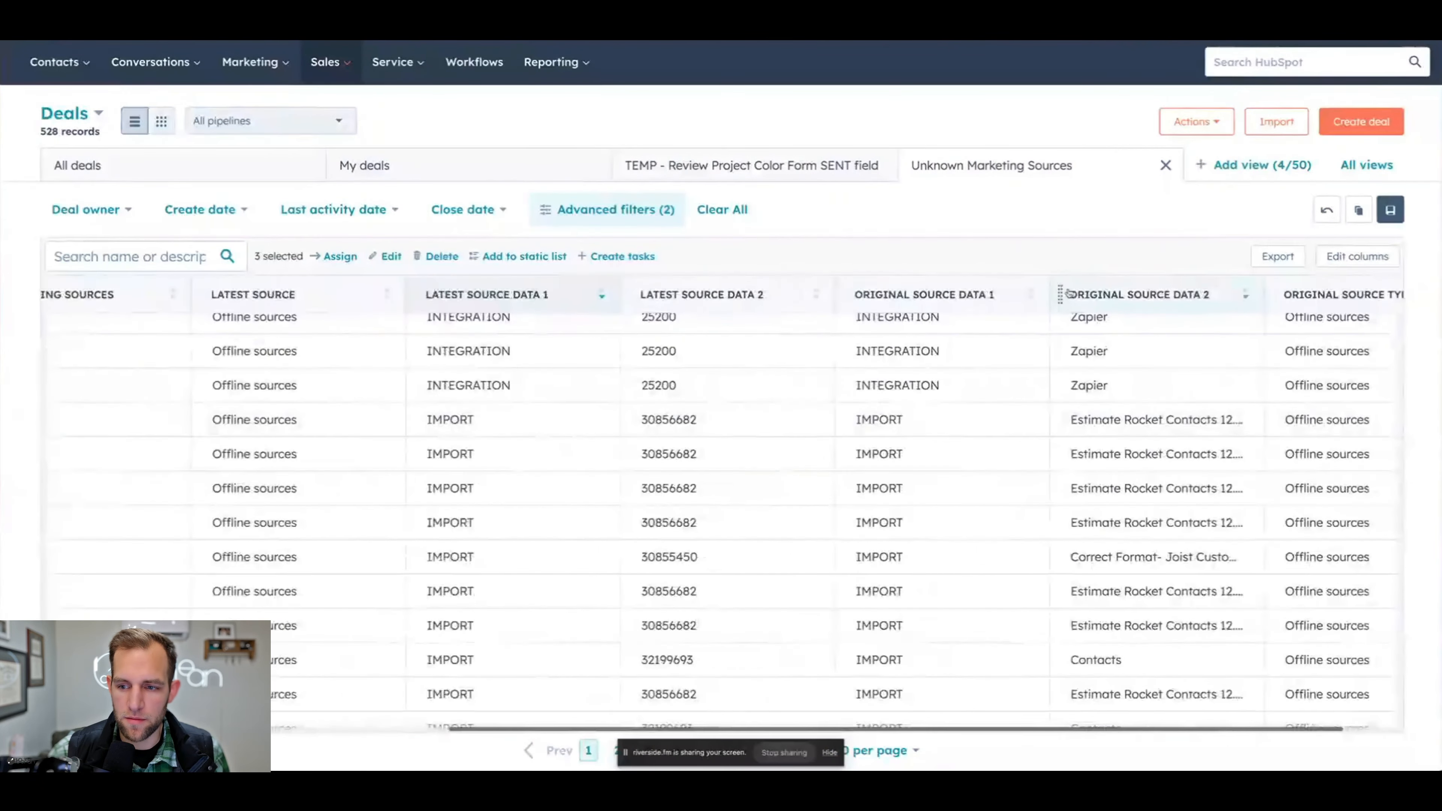
{"action": "left_click_drag", "start_coordinate": [1059, 294], "coordinate": [369, 317]}
{"action": "scroll", "coordinate": [368, 597], "scroll_direction": "left", "scroll_amount": 20}
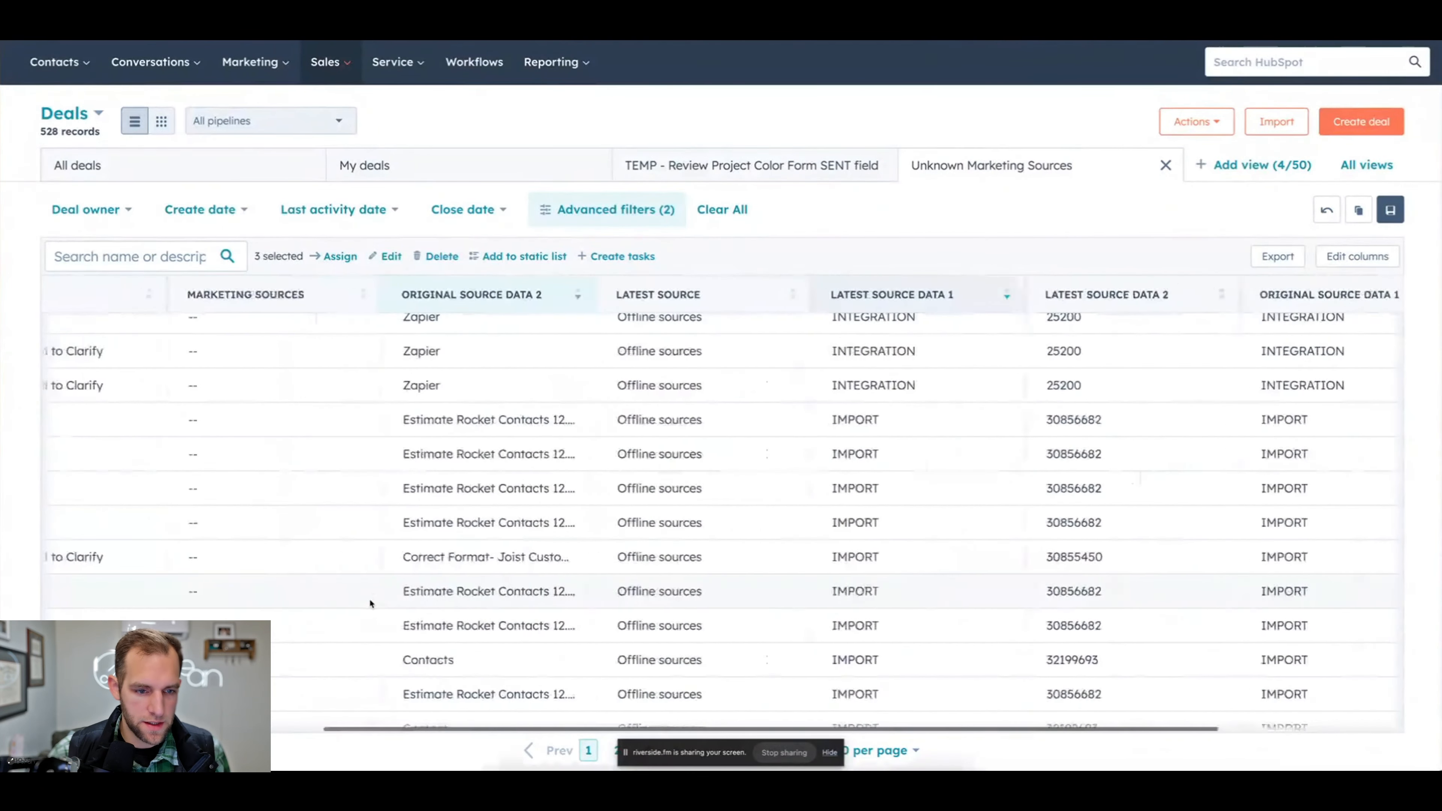
- Add the following IMPORT deals down the list to the selection, including the Estimate Rocket, Joist and Contacts imports
{"action": "left_click", "coordinate": [61, 522]}
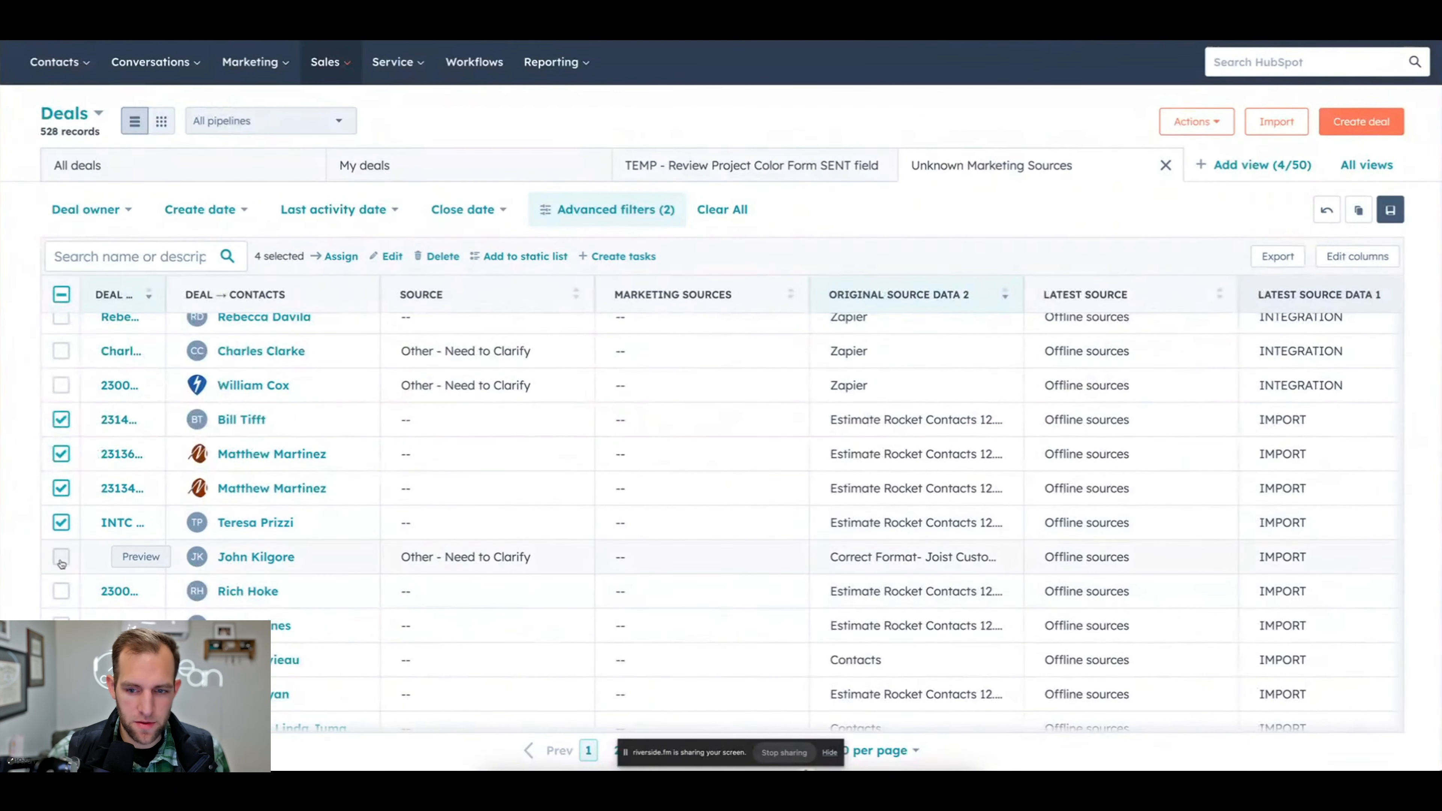
{"action": "left_click", "coordinate": [61, 557]}
{"action": "left_click", "coordinate": [60, 591]}
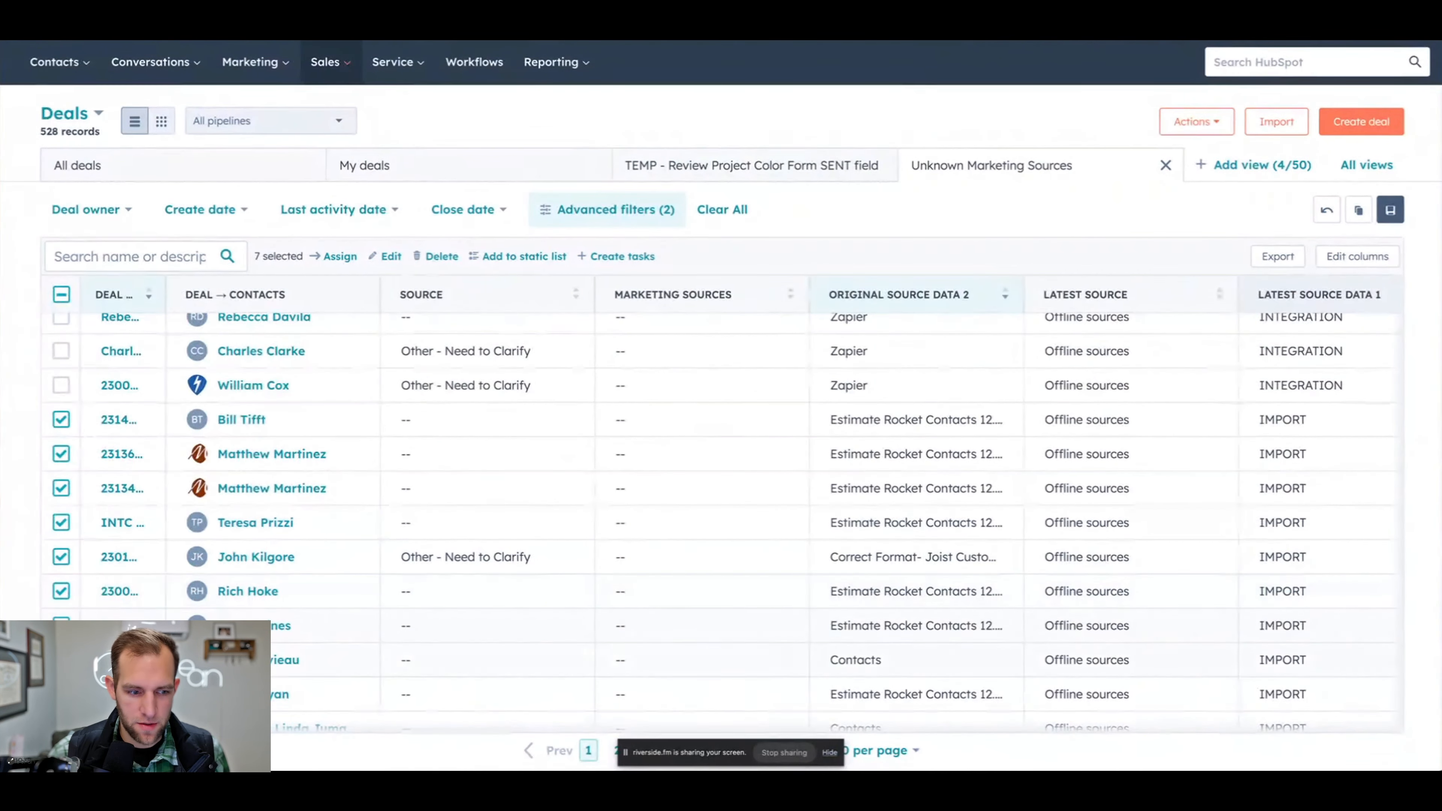
{"action": "scroll", "coordinate": [61, 660], "scroll_direction": "down", "scroll_amount": 3}
{"action": "left_click", "coordinate": [61, 544]}
{"action": "left_click", "coordinate": [61, 579]}
{"action": "left_click", "coordinate": [61, 612]}
{"action": "scroll", "coordinate": [61, 613], "scroll_direction": "down", "scroll_amount": 2}
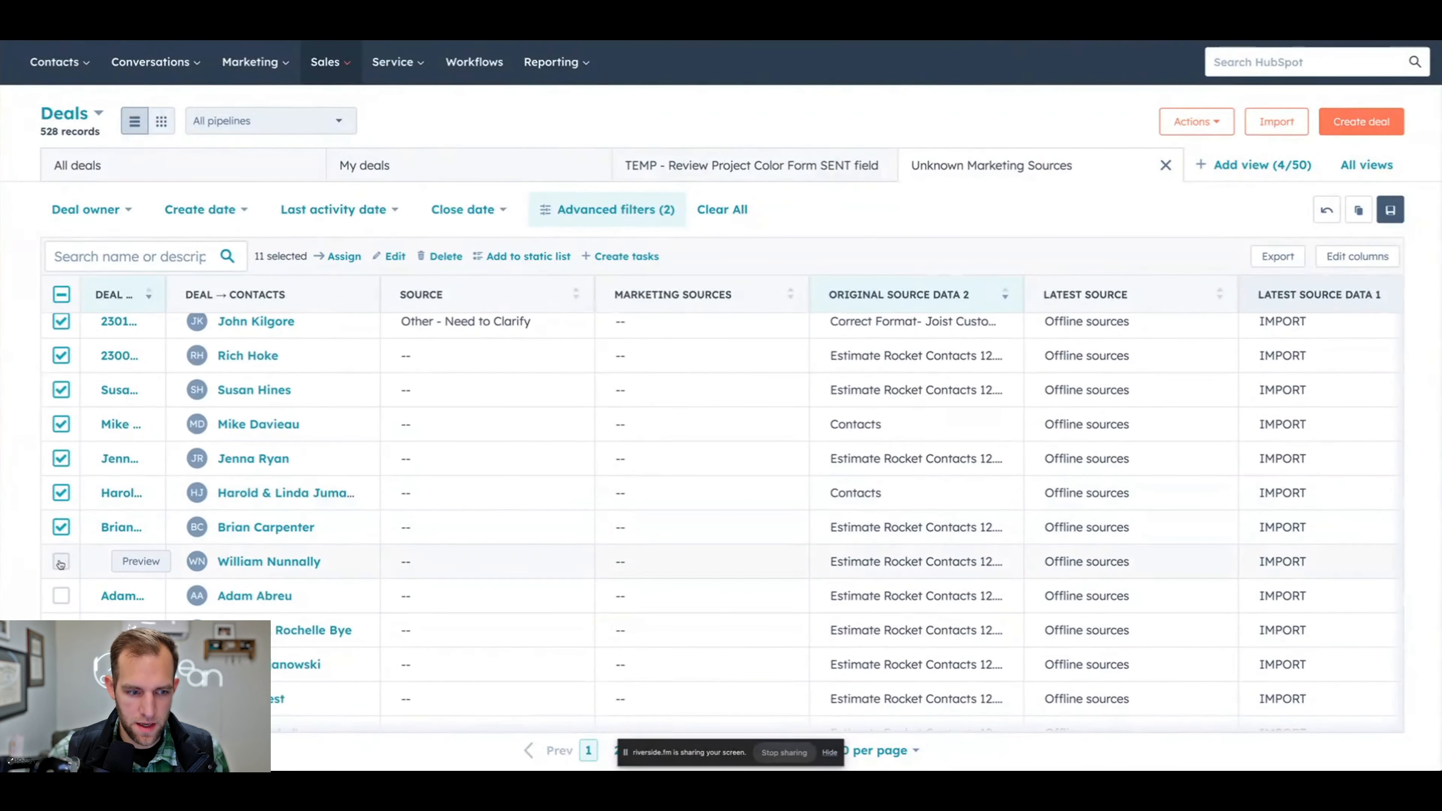
{"action": "left_click", "coordinate": [61, 561]}
{"action": "left_click", "coordinate": [61, 630]}
{"action": "scroll", "coordinate": [60, 630], "scroll_direction": "down", "scroll_amount": 2}
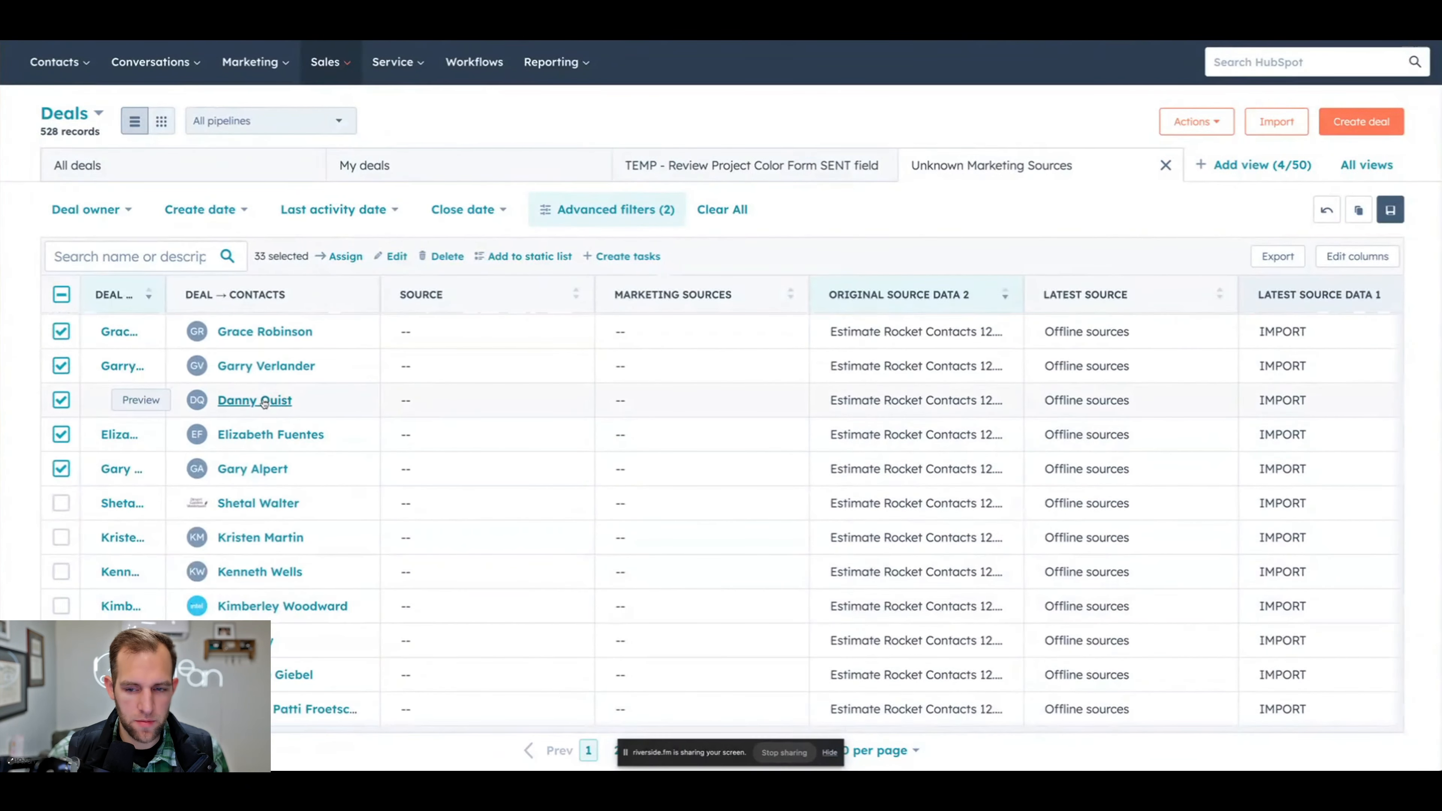
- Open the contacts of the last three selected deals in separate tabs and search all their properties for source
{"action": "right_click", "coordinate": [265, 403]}
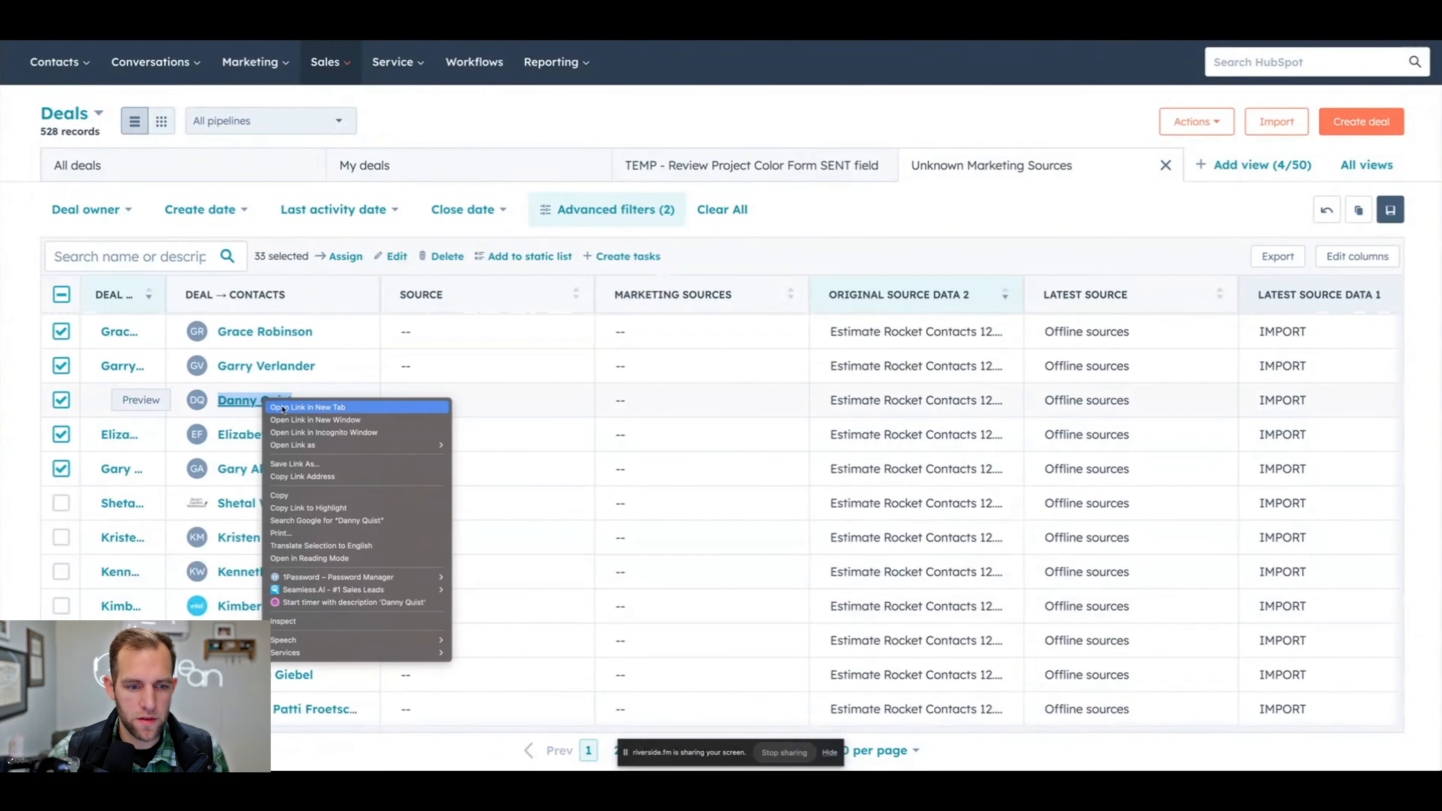
{"action": "left_click", "coordinate": [283, 407]}
{"action": "right_click", "coordinate": [250, 435]}
{"action": "left_click", "coordinate": [268, 442]}
{"action": "right_click", "coordinate": [253, 469]}
{"action": "left_click", "coordinate": [271, 476]}
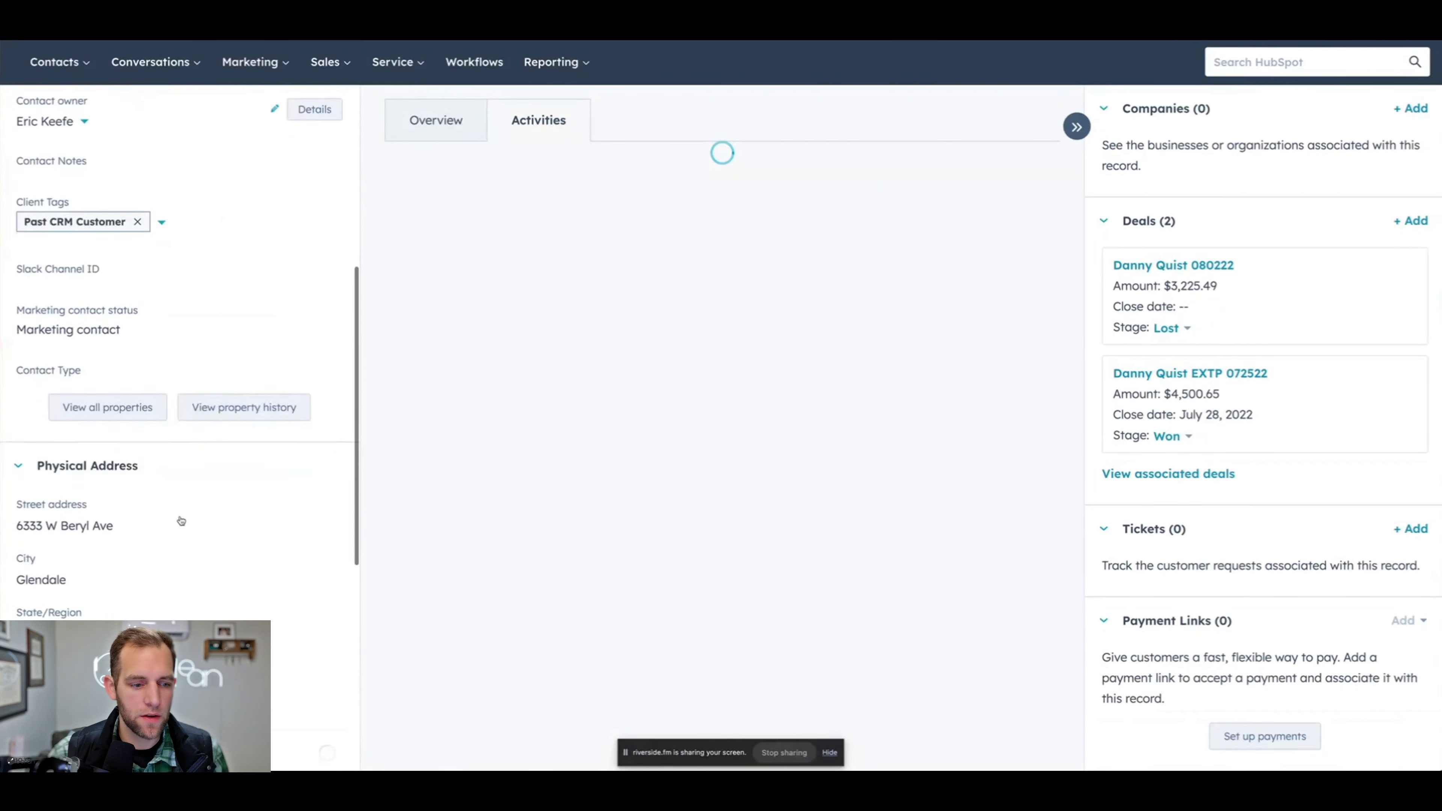
{"action": "scroll", "coordinate": [170, 511], "scroll_direction": "down", "scroll_amount": 2}
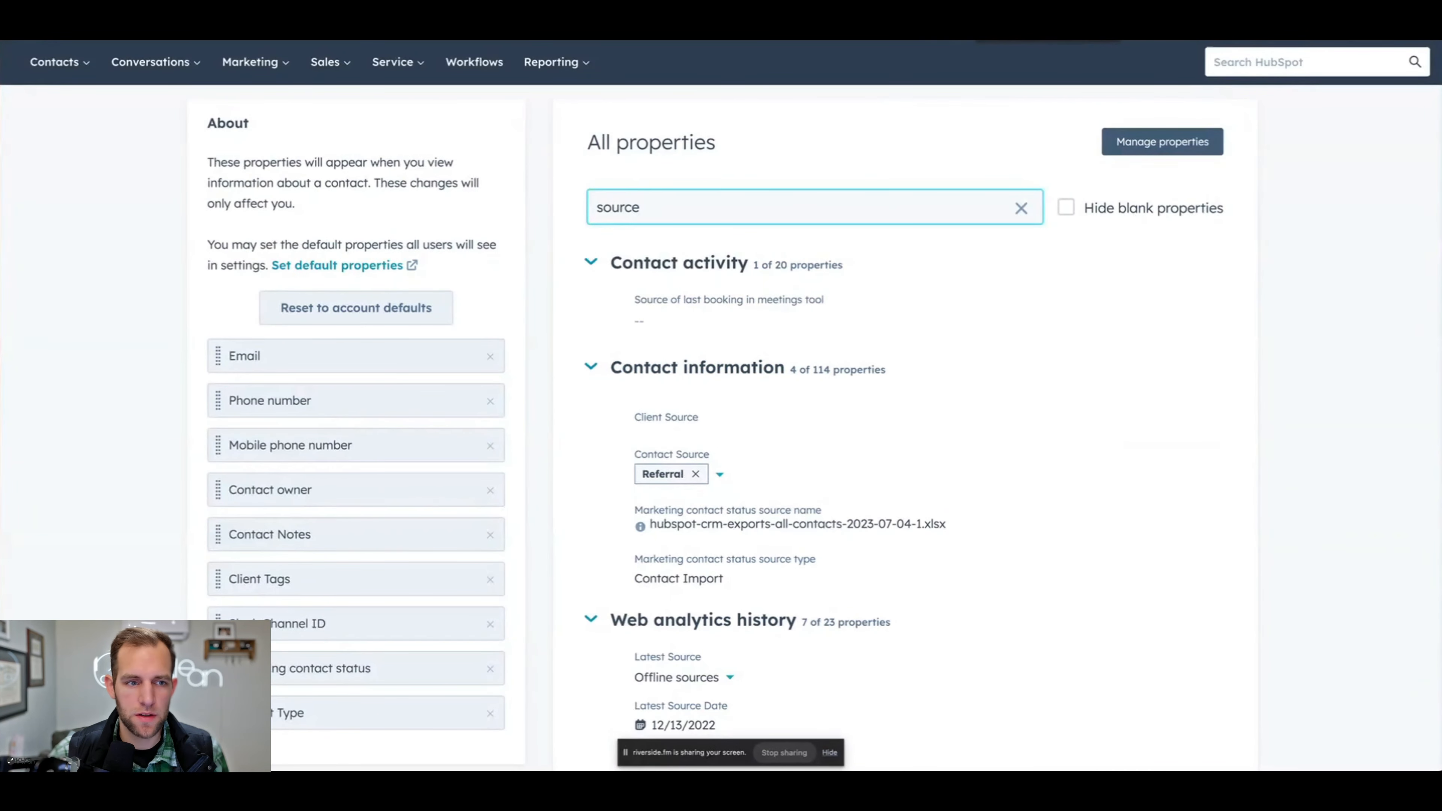
{"action": "scroll", "coordinate": [515, 218], "scroll_direction": "up", "scroll_amount": 2}
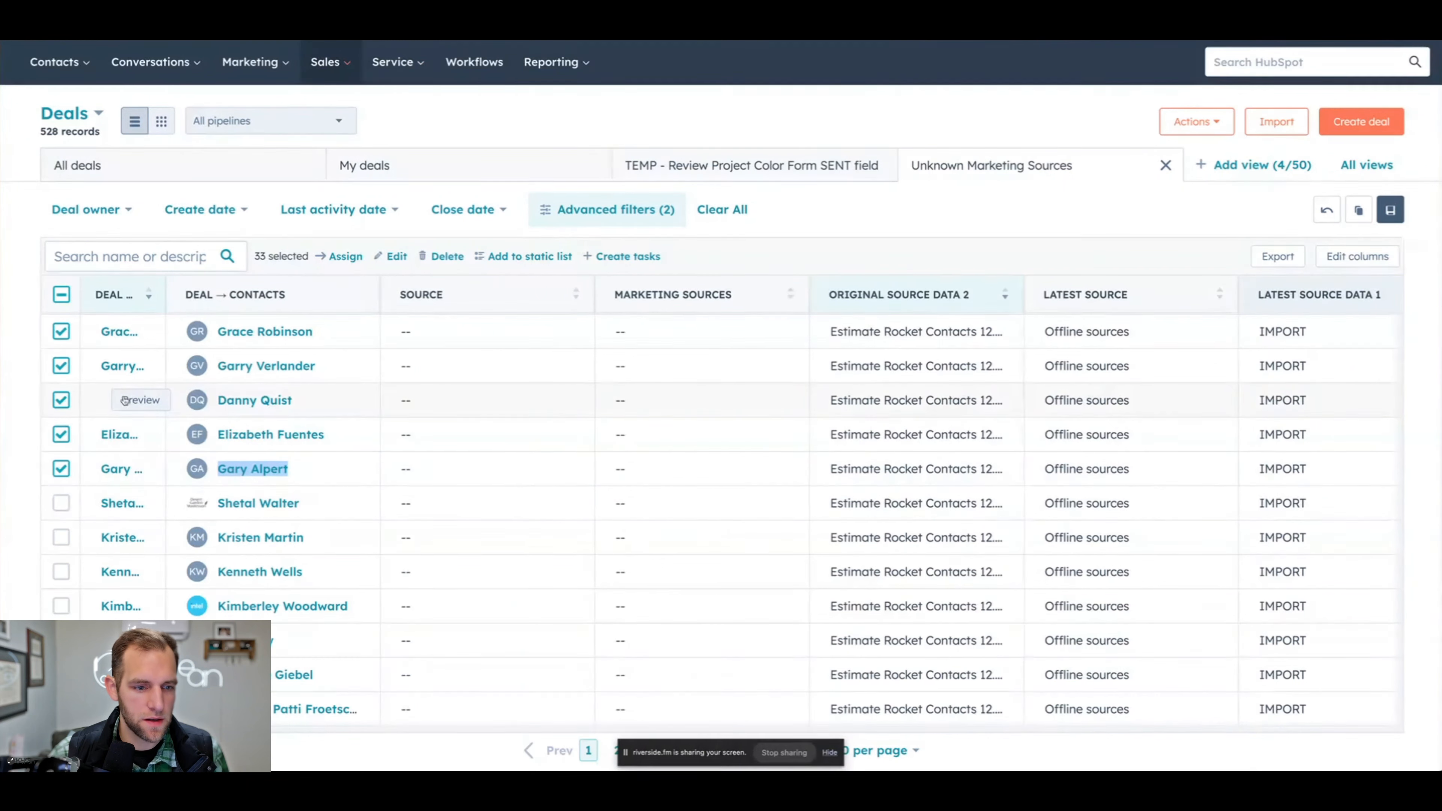
- Set the Source of the three reviewed deals to Referral, Brand and Web Search, in list order
{"action": "left_click", "coordinate": [429, 399]}
{"action": "scroll", "coordinate": [483, 568], "scroll_direction": "down", "scroll_amount": 4}
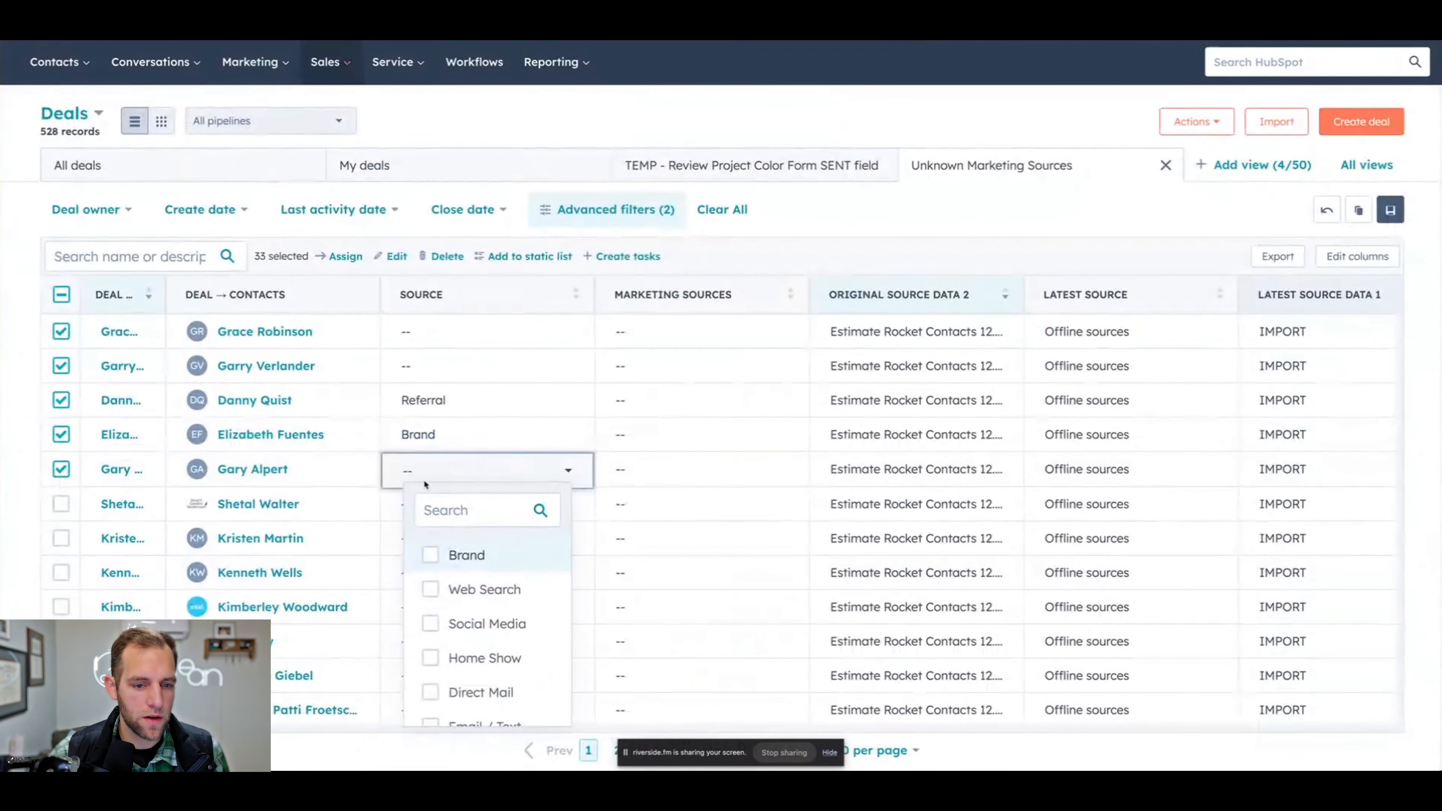
{"action": "left_click", "coordinate": [430, 590]}
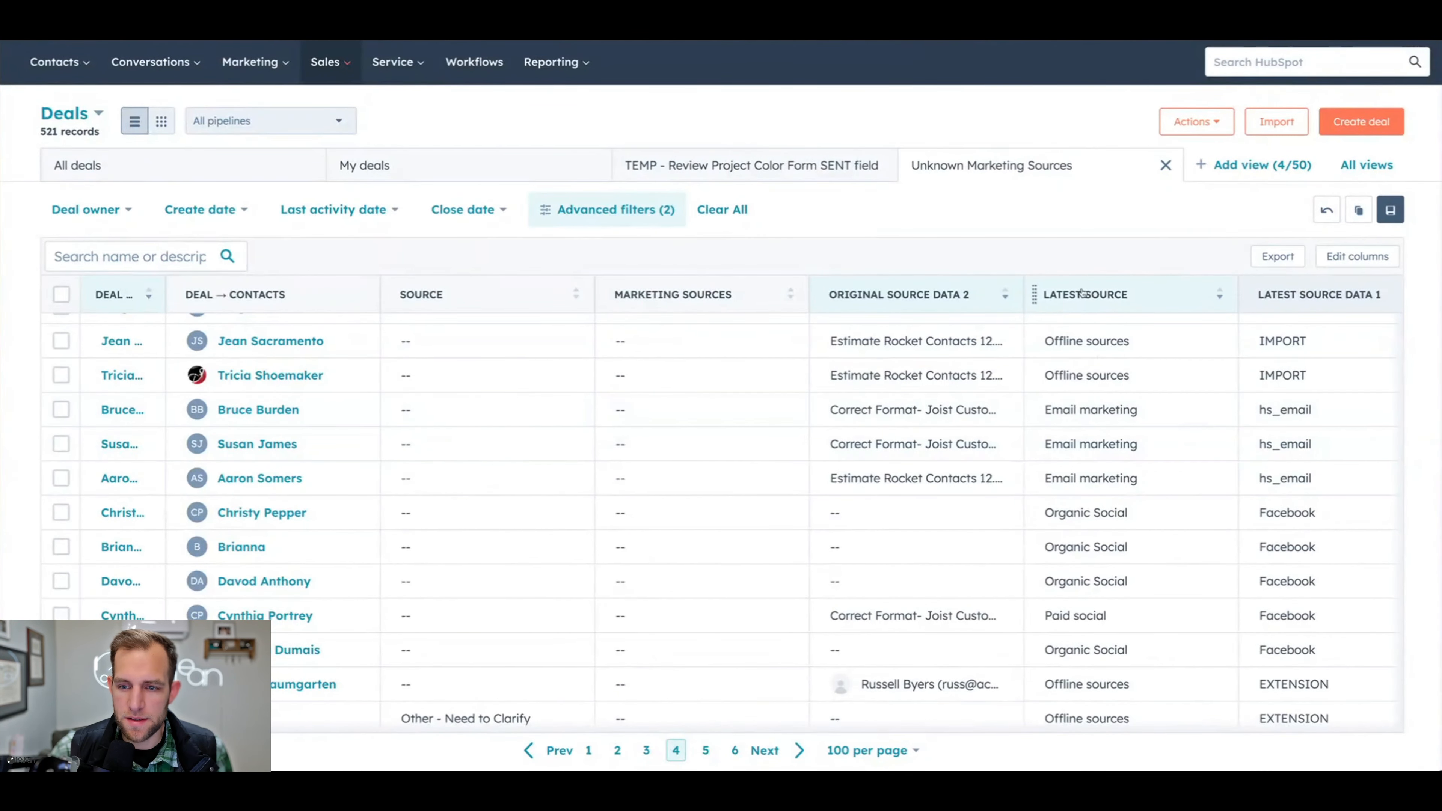
- Sort the deals by Latest Source, set the Paid social deal's Source to Social Media and save the edit
{"action": "left_click", "coordinate": [1128, 296]}
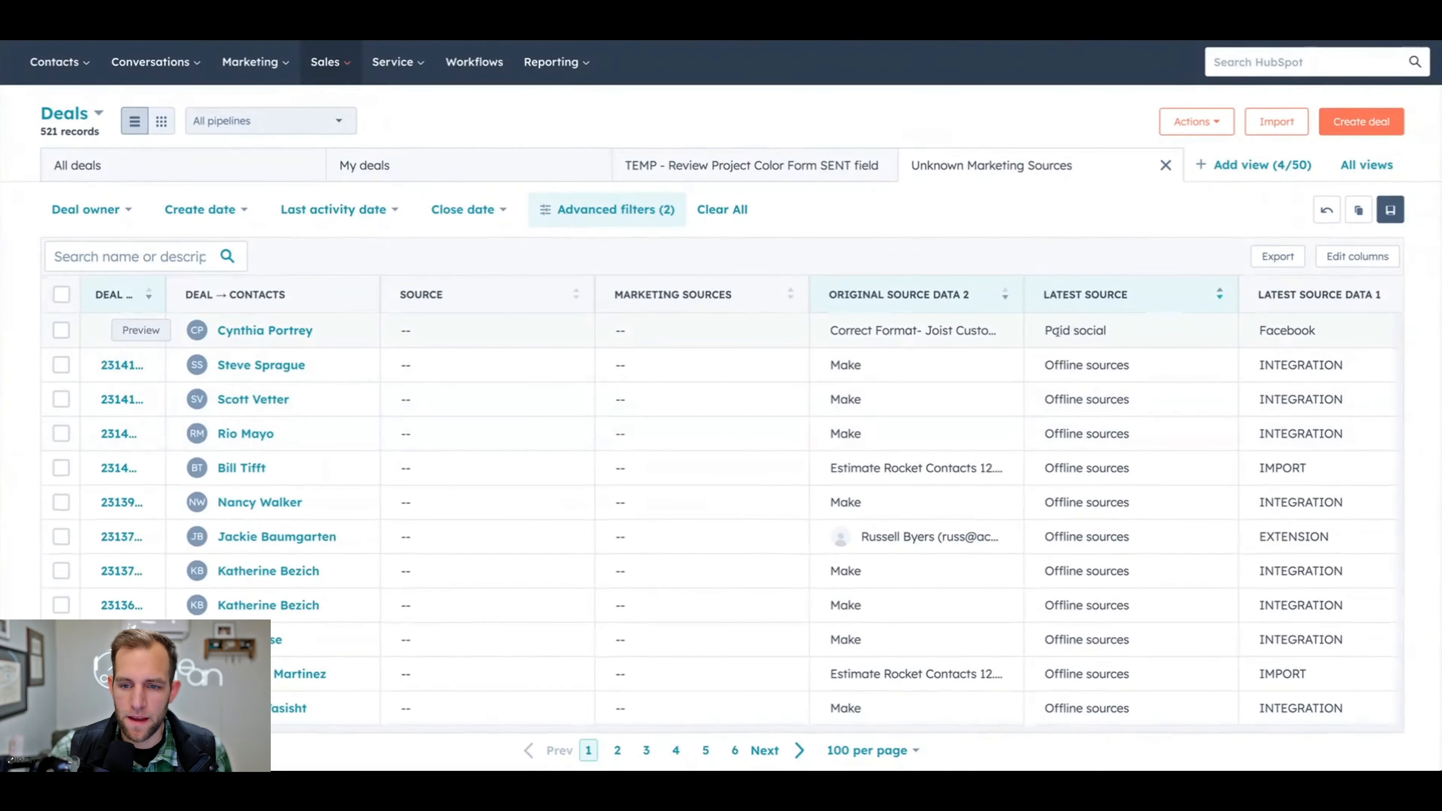
{"action": "left_click", "coordinate": [60, 329]}
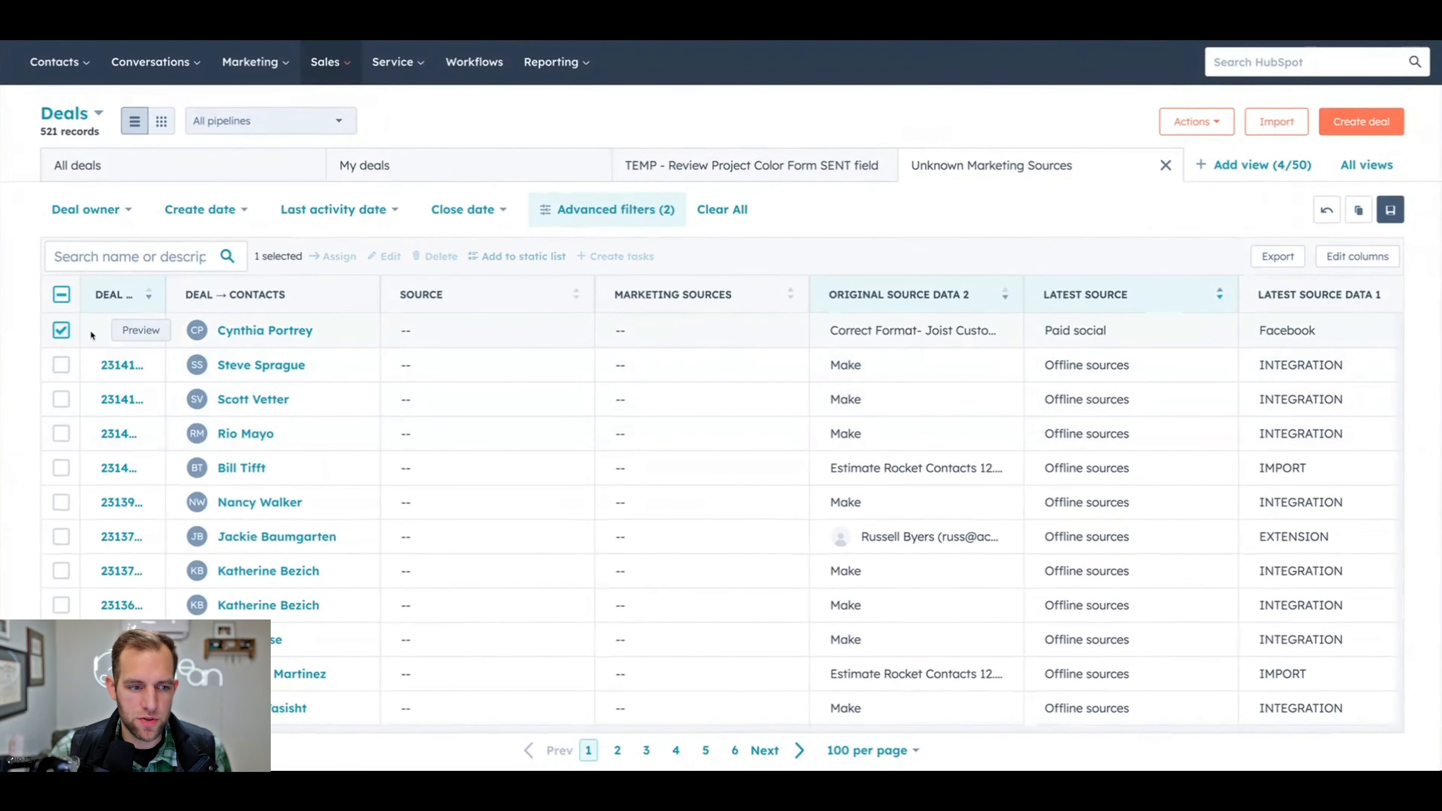
{"action": "left_click", "coordinate": [410, 331]}
{"action": "scroll", "coordinate": [448, 494], "scroll_direction": "down", "scroll_amount": 1}
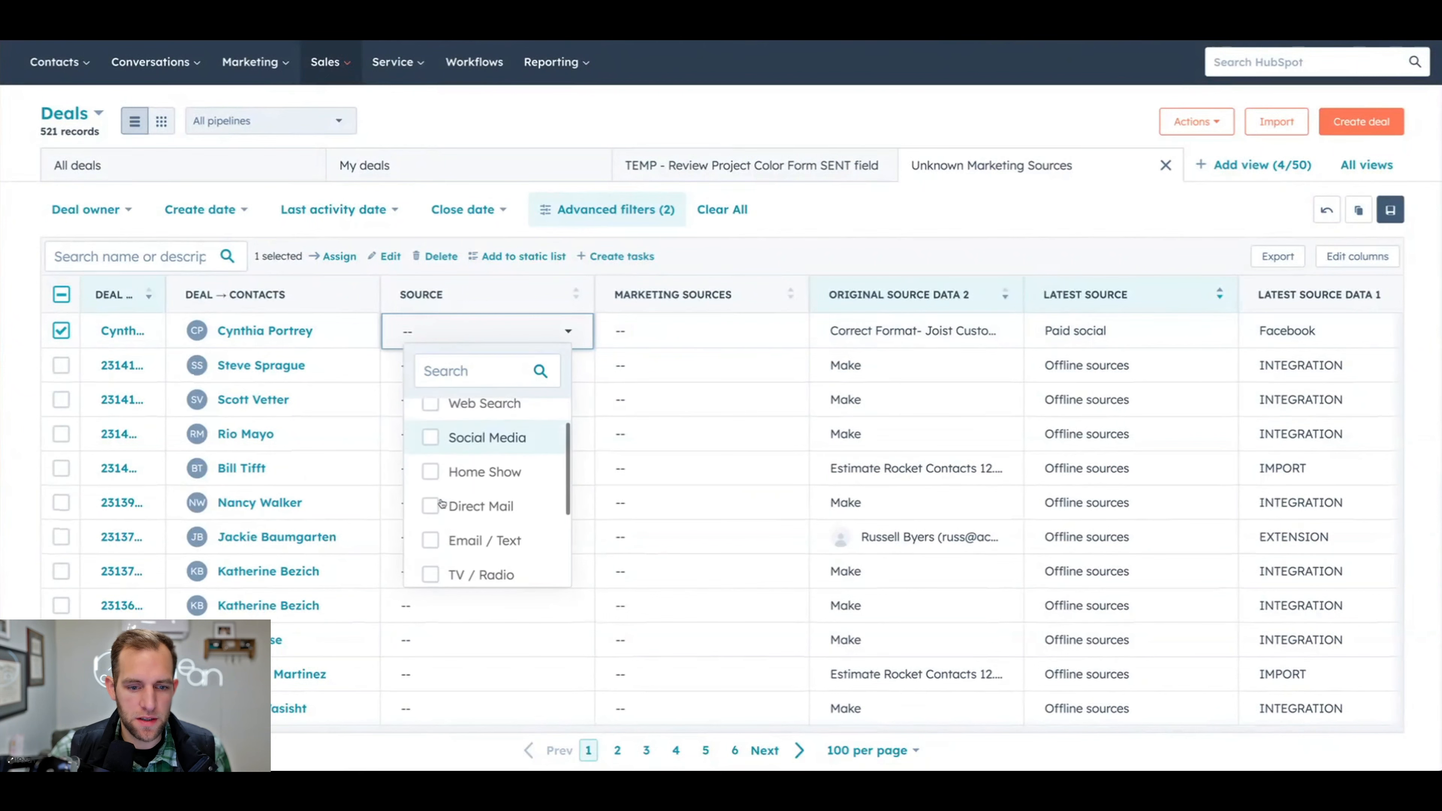
{"action": "scroll", "coordinate": [448, 489], "scroll_direction": "up", "scroll_amount": 1}
{"action": "left_click", "coordinate": [493, 481]}
{"action": "left_click", "coordinate": [1115, 447]}
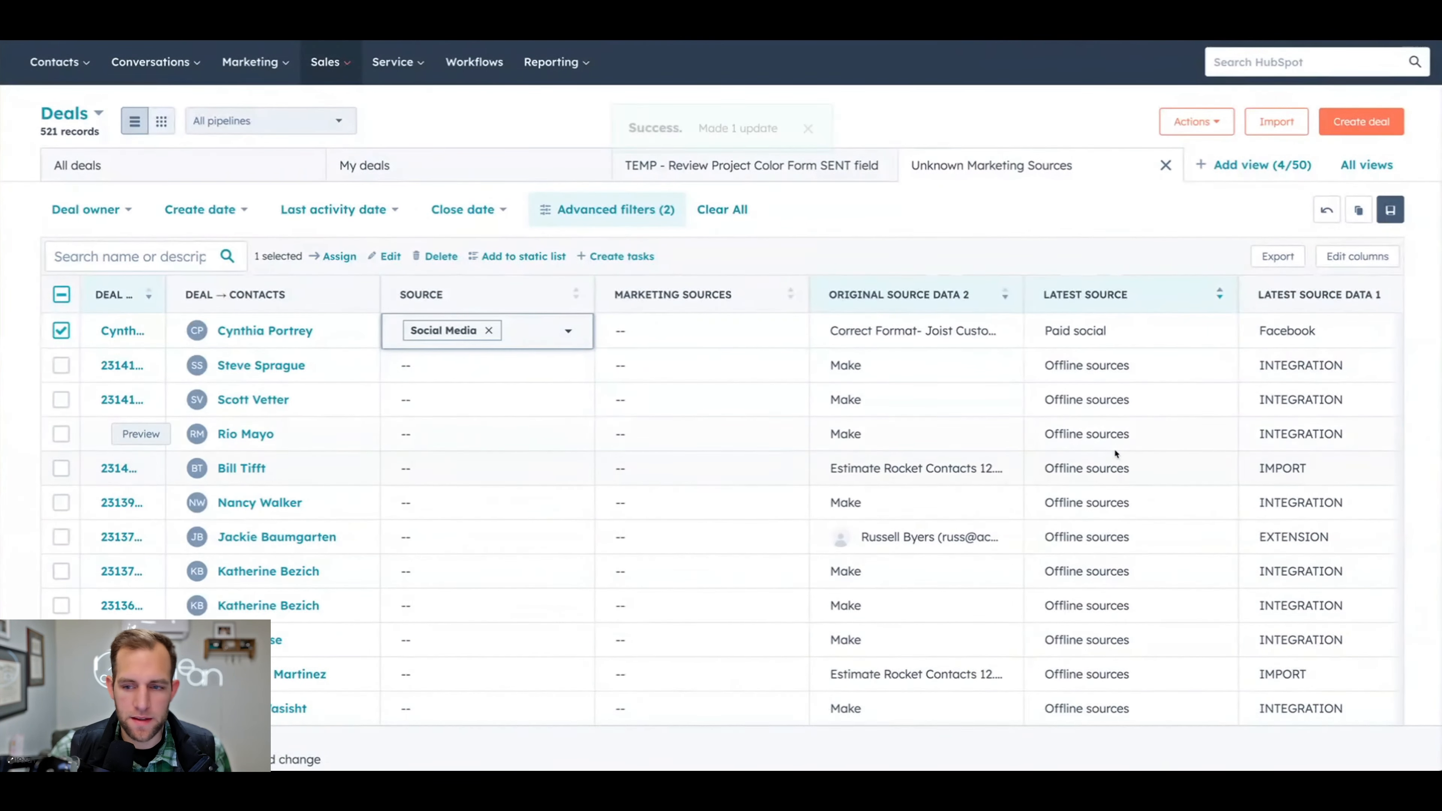
- Examine the Direct traffic deals' latest and original source data, including website URLs, search keywords and integration records
{"action": "scroll", "coordinate": [1114, 448], "scroll_direction": "down", "scroll_amount": 6}
{"action": "scroll", "coordinate": [1114, 448], "scroll_direction": "down", "scroll_amount": 10}
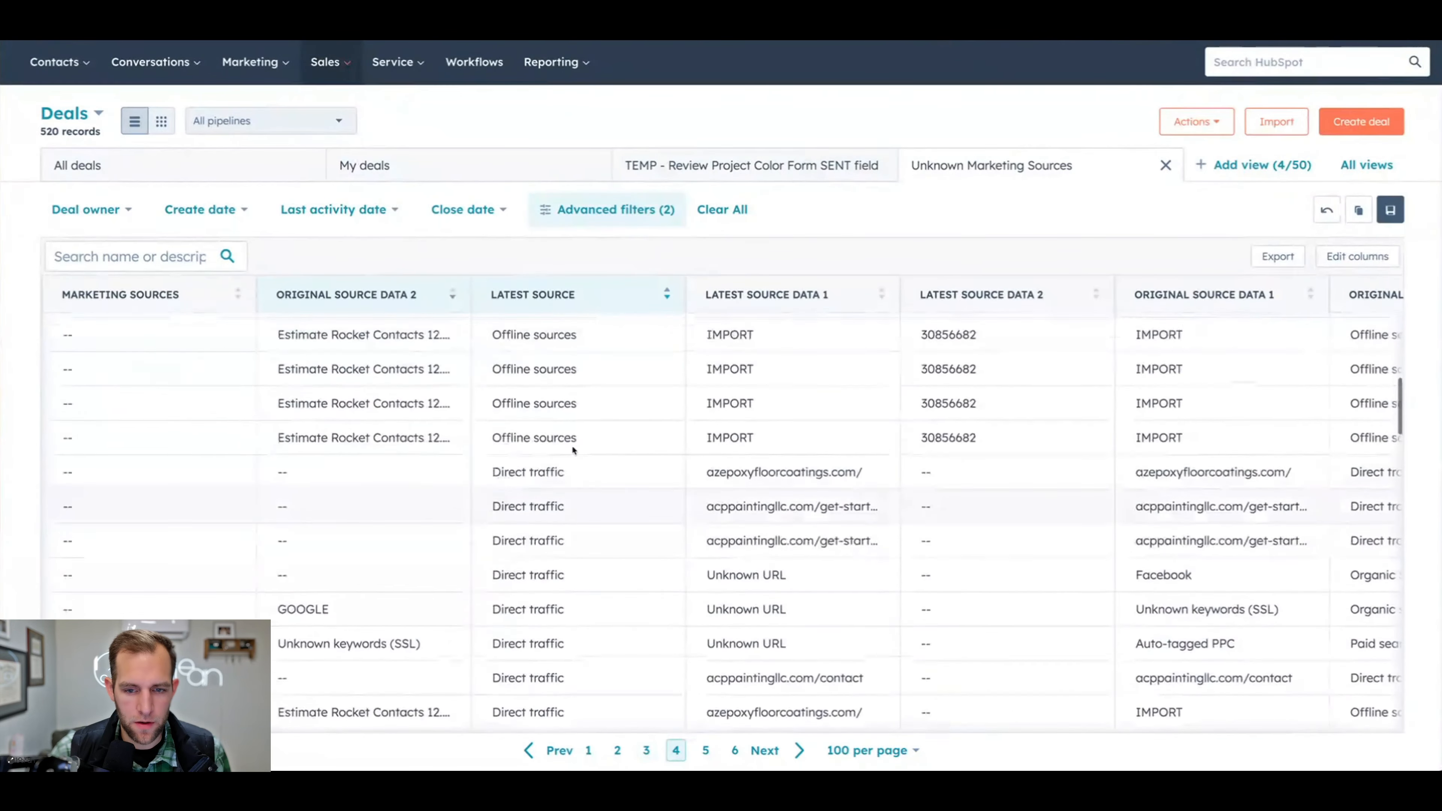
{"action": "scroll", "coordinate": [784, 482], "scroll_direction": "down", "scroll_amount": 1}
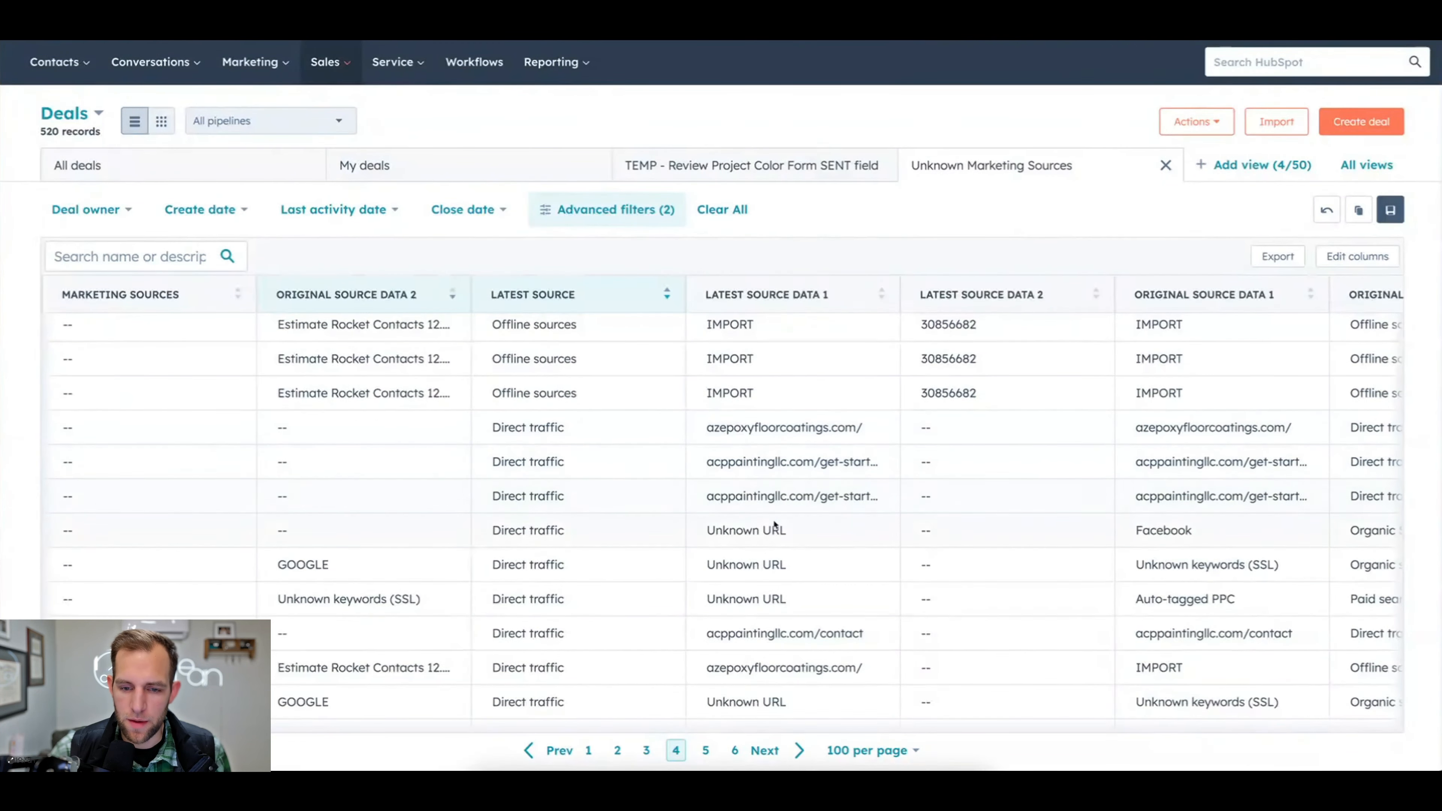
{"action": "scroll", "coordinate": [771, 500], "scroll_direction": "down", "scroll_amount": 1}
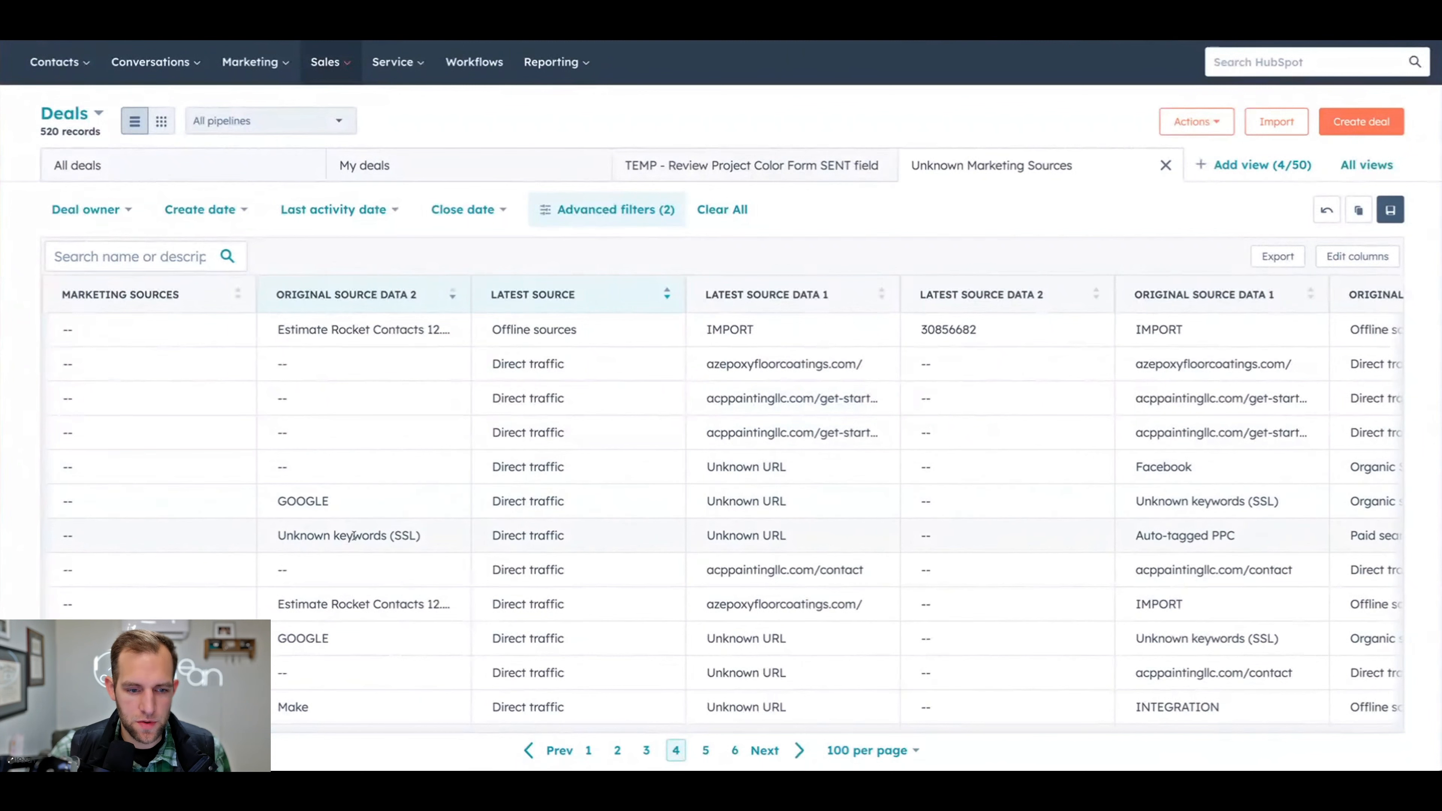
{"action": "scroll", "coordinate": [777, 613], "scroll_direction": "down", "scroll_amount": 2}
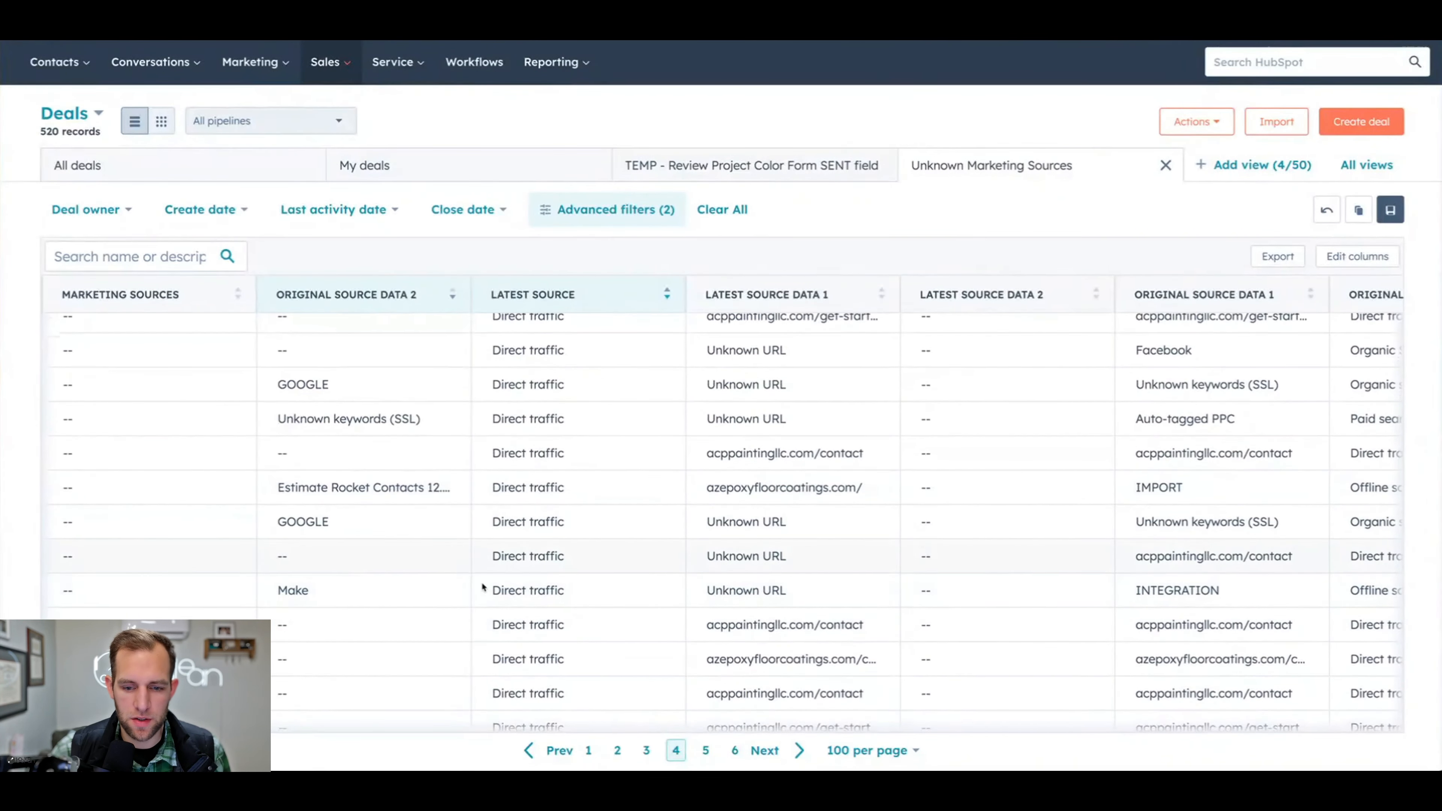
{"action": "scroll", "coordinate": [584, 637], "scroll_direction": "down", "scroll_amount": 1}
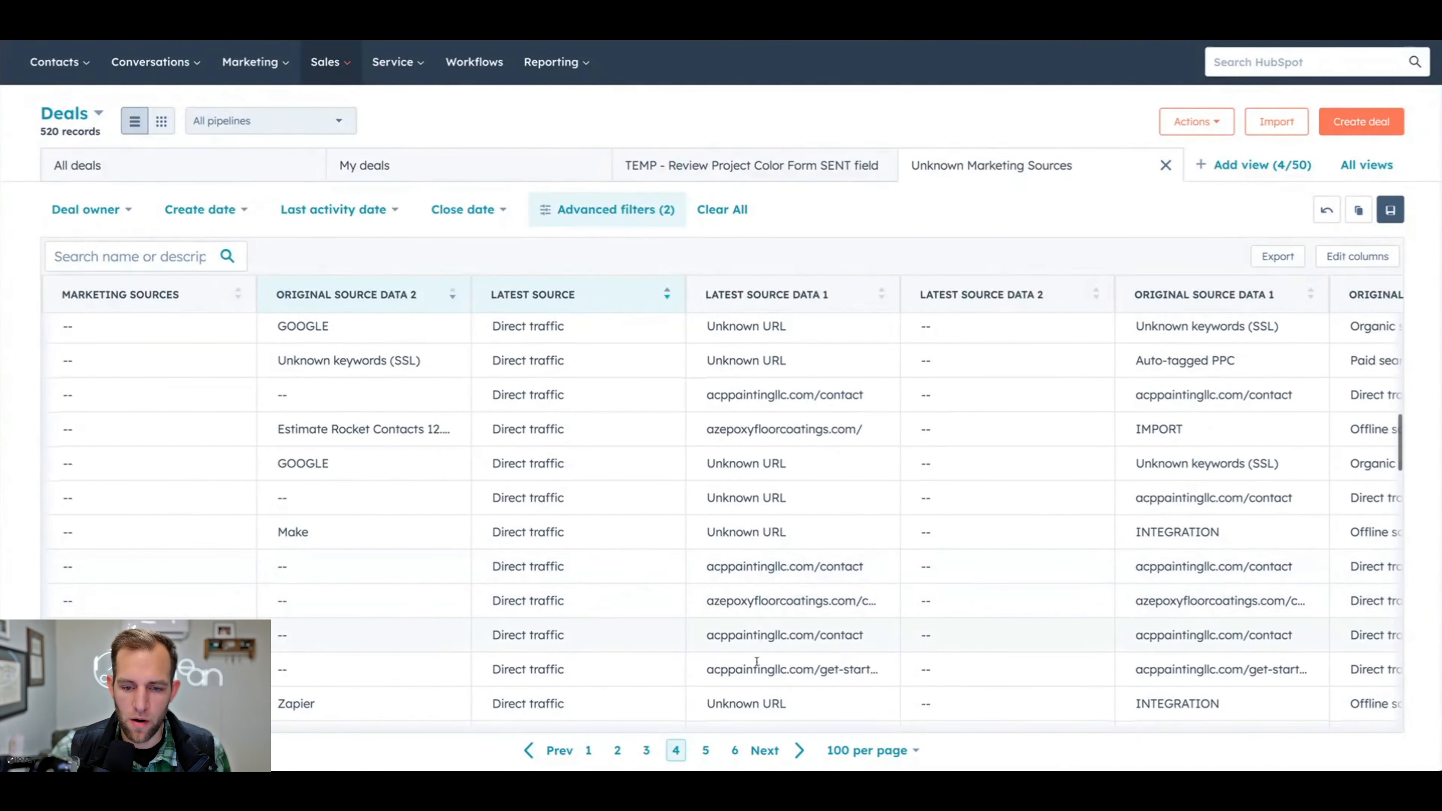
{"action": "scroll", "coordinate": [749, 690], "scroll_direction": "down", "scroll_amount": 2}
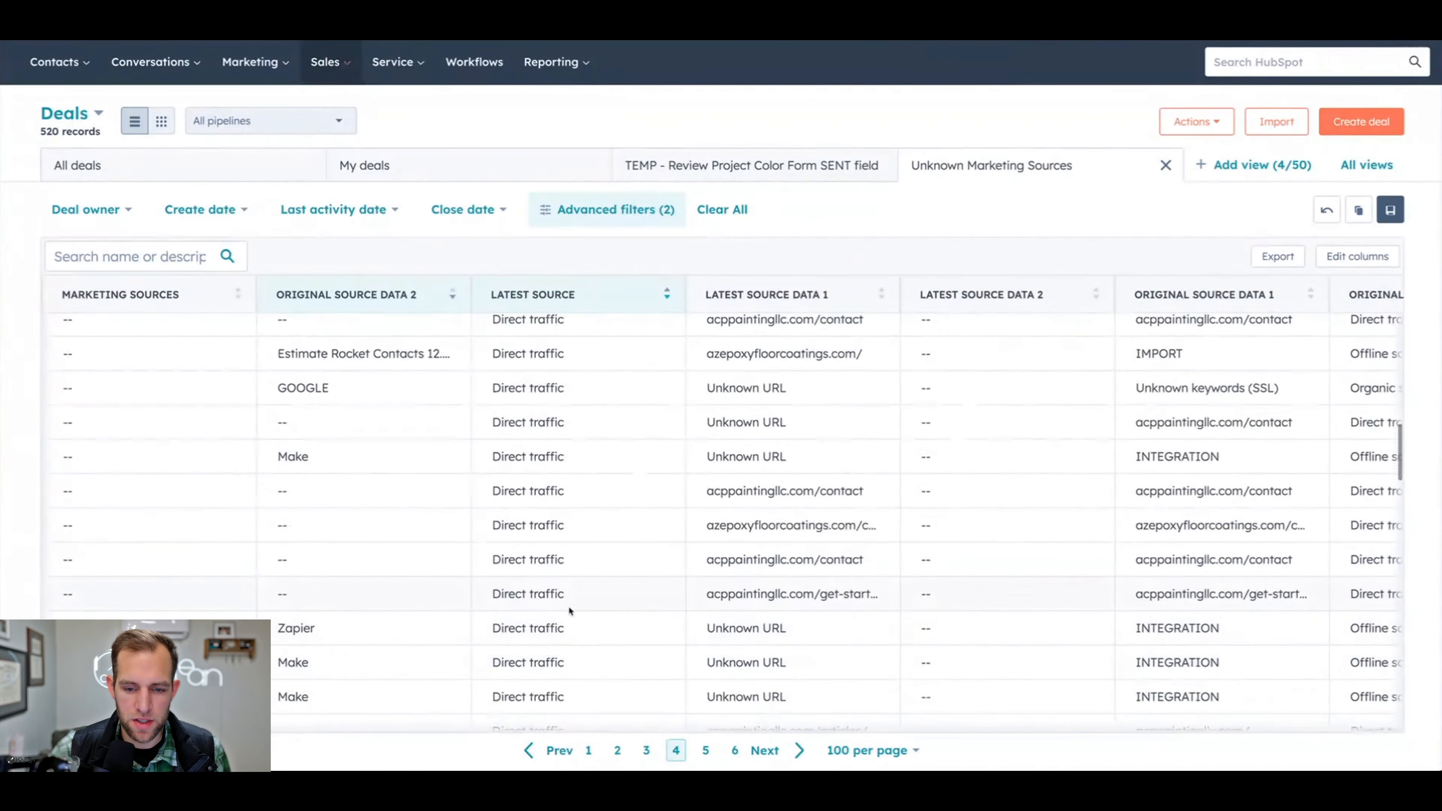
{"action": "scroll", "coordinate": [500, 634], "scroll_direction": "down", "scroll_amount": 2}
{"action": "scroll", "coordinate": [432, 620], "scroll_direction": "up", "scroll_amount": 4}
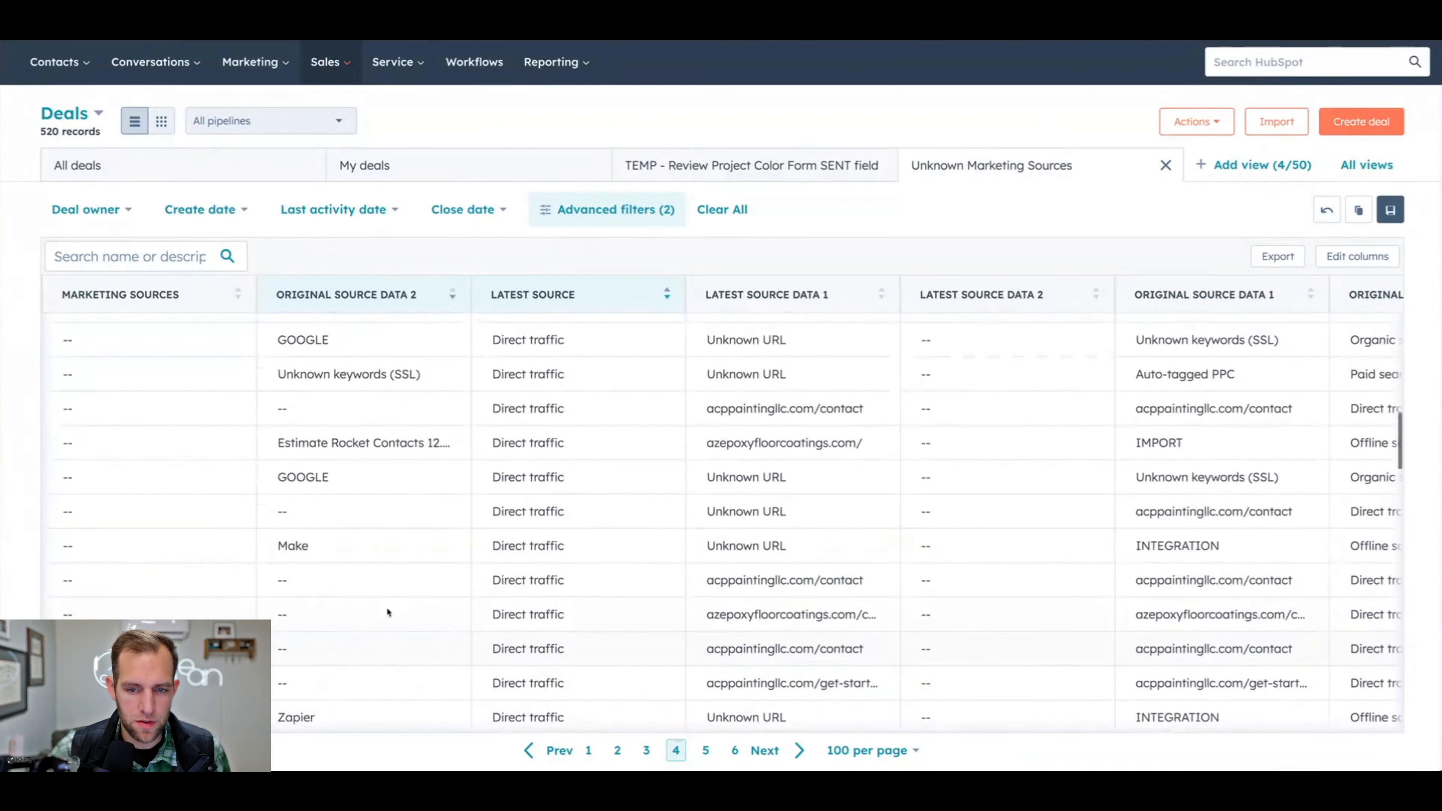
- Select the nearby Direct traffic deals with Unknown URL whose Original Source Data 2 is GOOGLE or Unknown keywords (SSL)
{"action": "scroll", "coordinate": [347, 598], "scroll_direction": "left", "scroll_amount": 1}
{"action": "scroll", "coordinate": [345, 591], "scroll_direction": "left", "scroll_amount": 10}
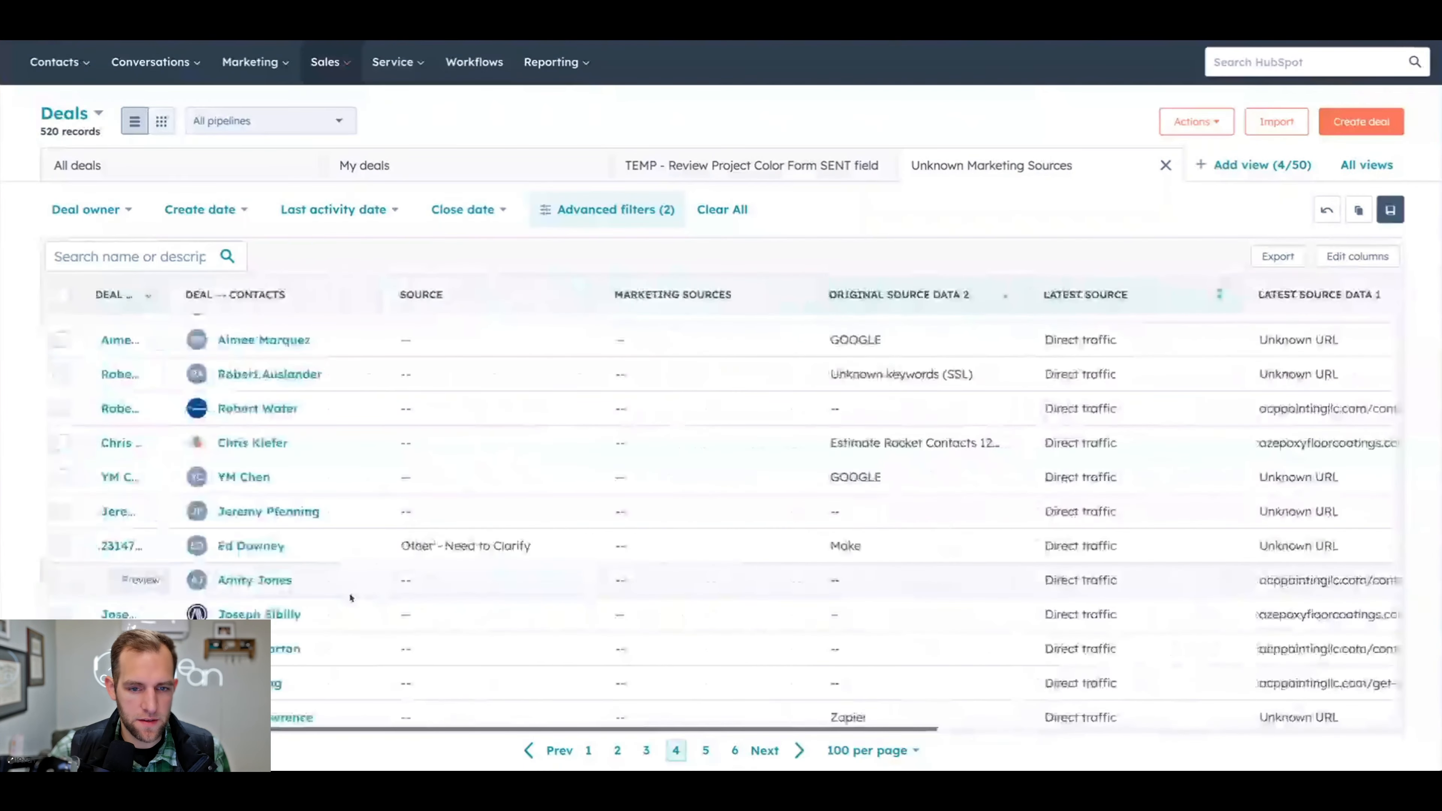
{"action": "left_click", "coordinate": [61, 340]}
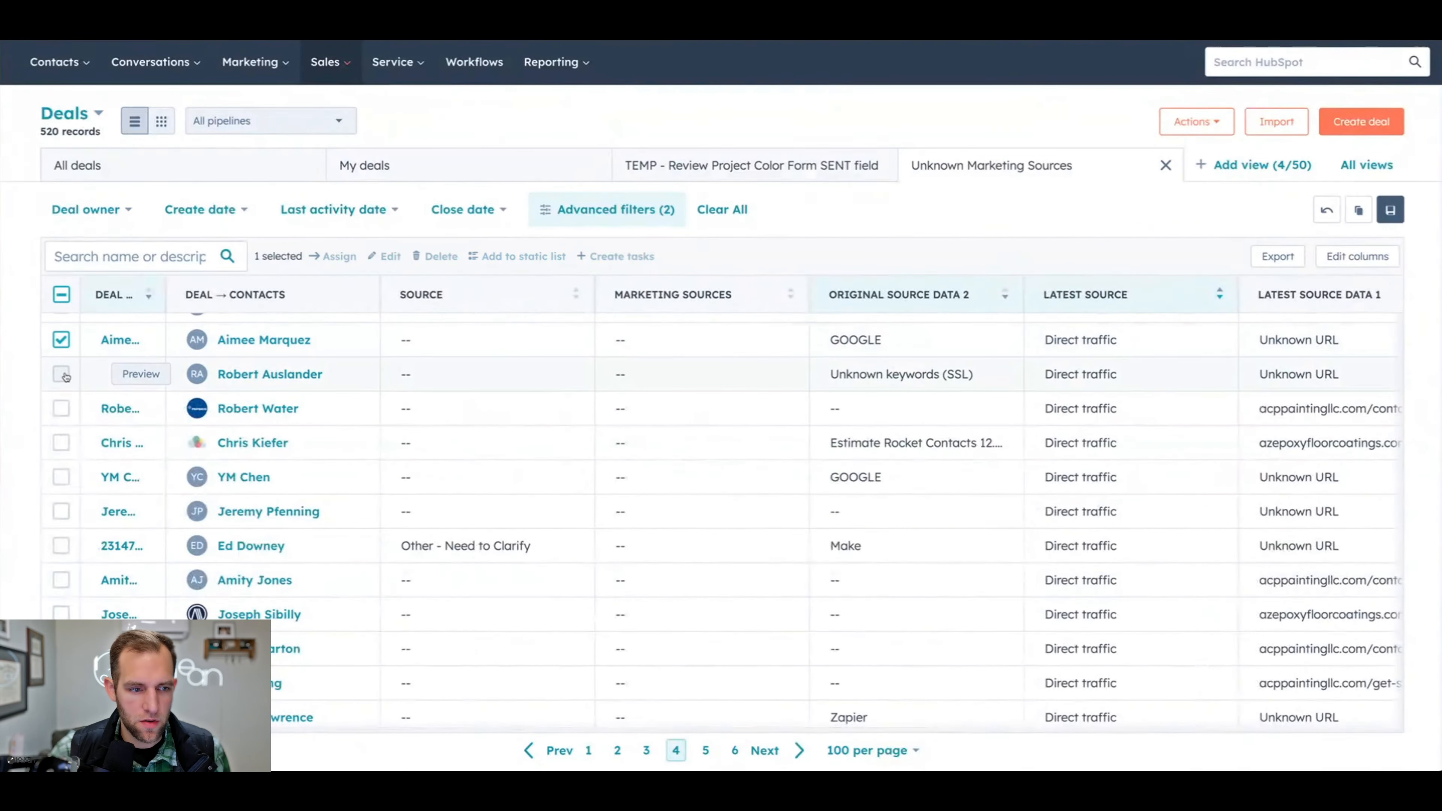
{"action": "left_click", "coordinate": [61, 374]}
{"action": "scroll", "coordinate": [62, 375], "scroll_direction": "up", "scroll_amount": 4}
{"action": "scroll", "coordinate": [184, 434], "scroll_direction": "down", "scroll_amount": 4}
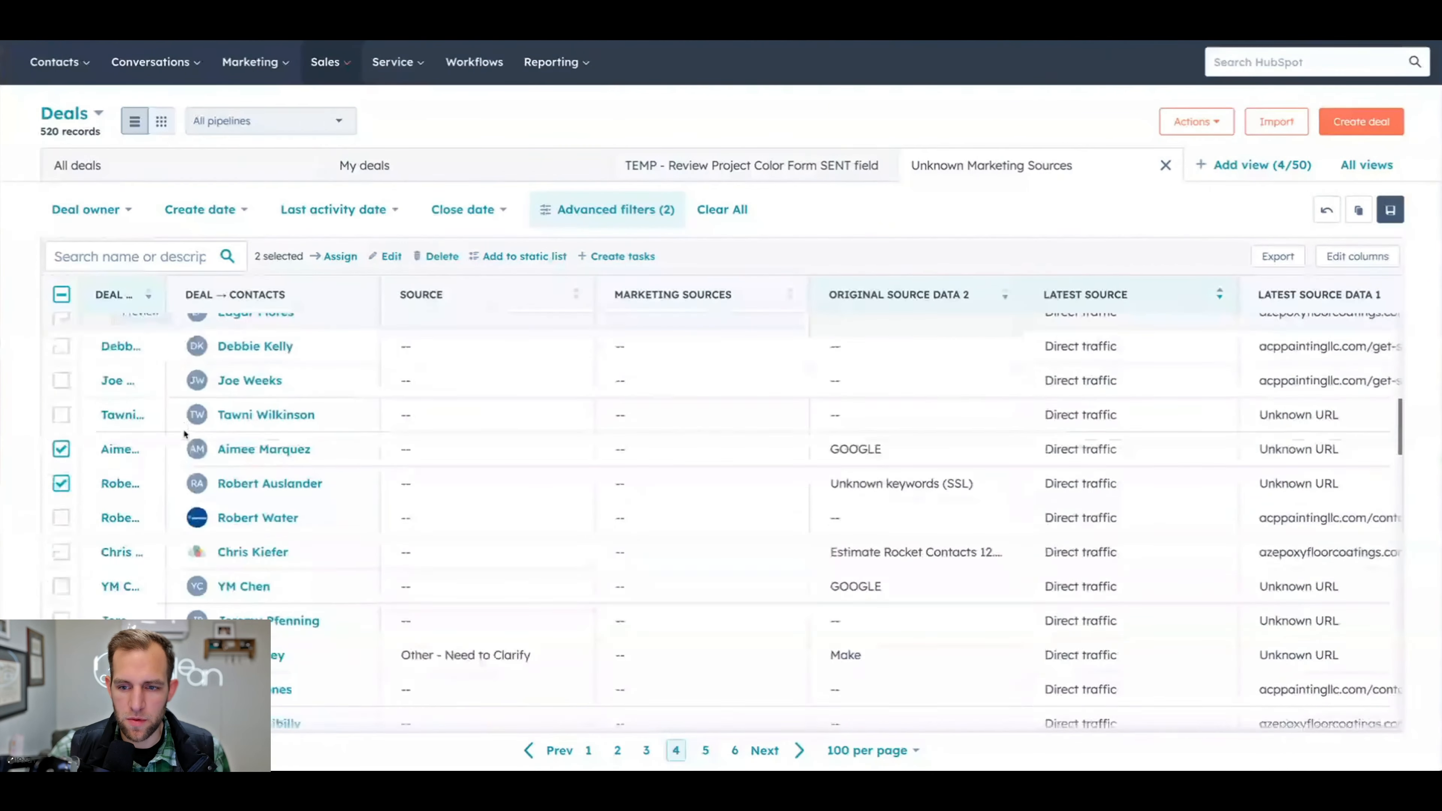
{"action": "scroll", "coordinate": [63, 467], "scroll_direction": "up", "scroll_amount": 1}
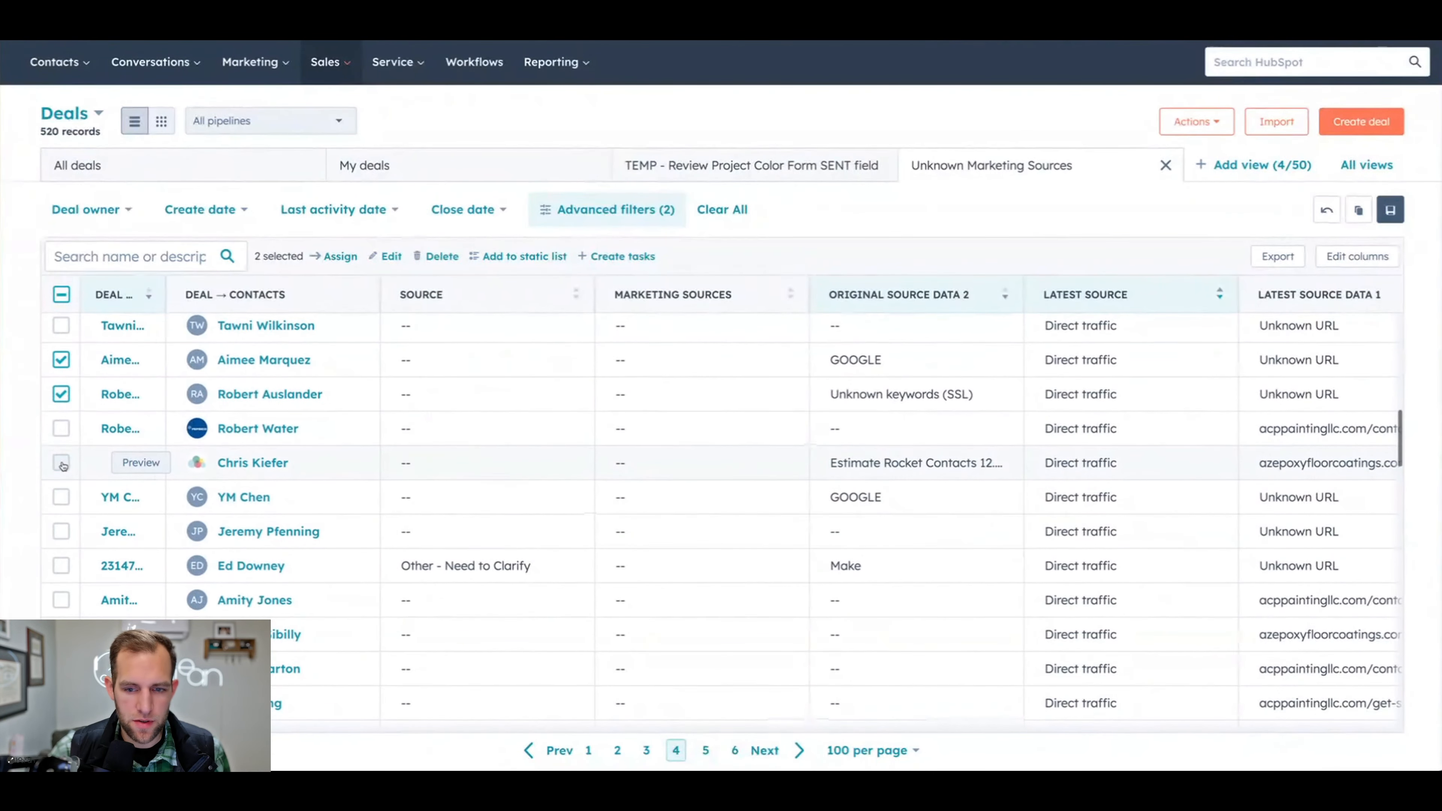
{"action": "left_click", "coordinate": [62, 463]}
{"action": "left_click", "coordinate": [61, 497]}
{"action": "scroll", "coordinate": [282, 546], "scroll_direction": "down", "scroll_amount": 3}
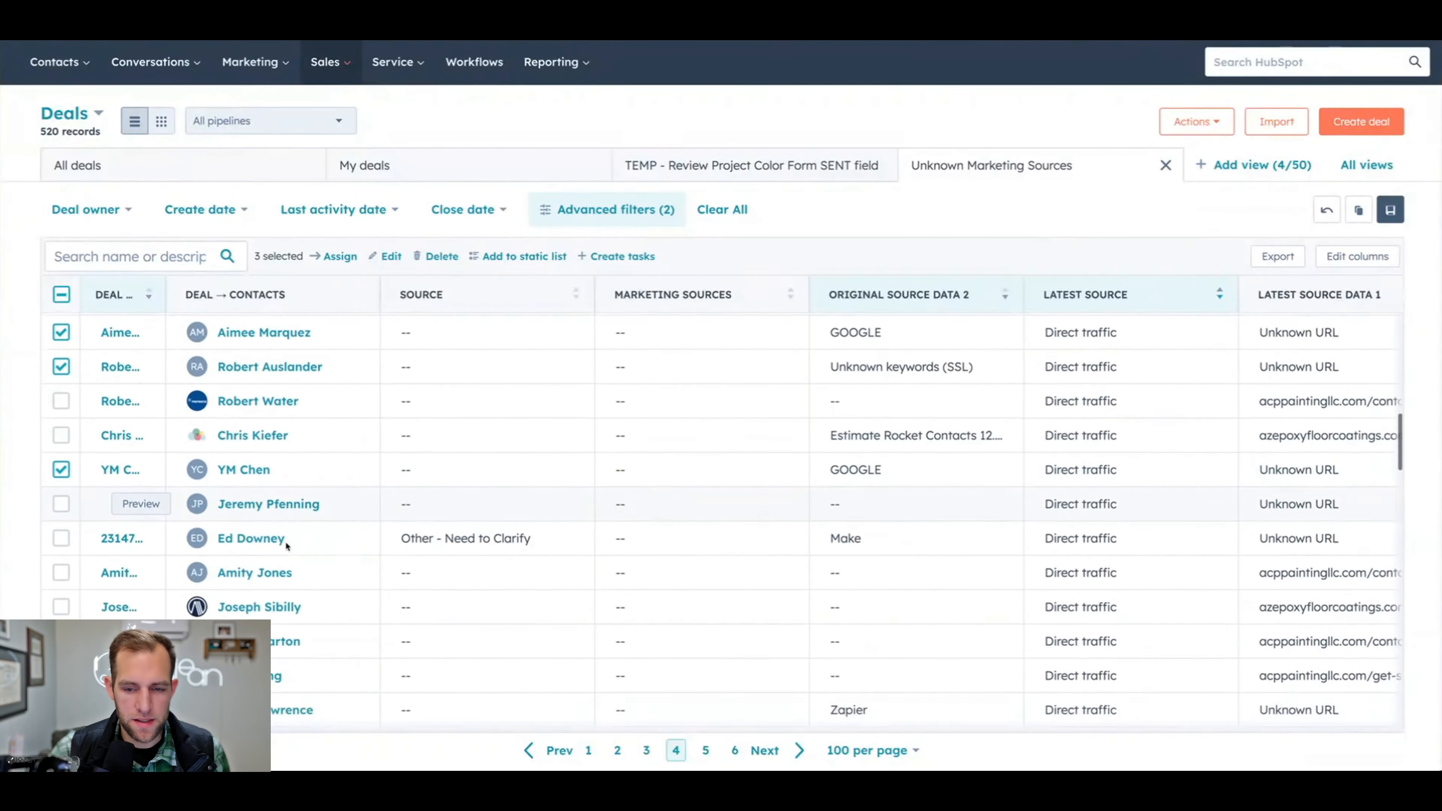
- Add the two Unknown keywords (SSL) deals further down the Direct traffic list to the selection
{"action": "scroll", "coordinate": [282, 547], "scroll_direction": "down", "scroll_amount": 8}
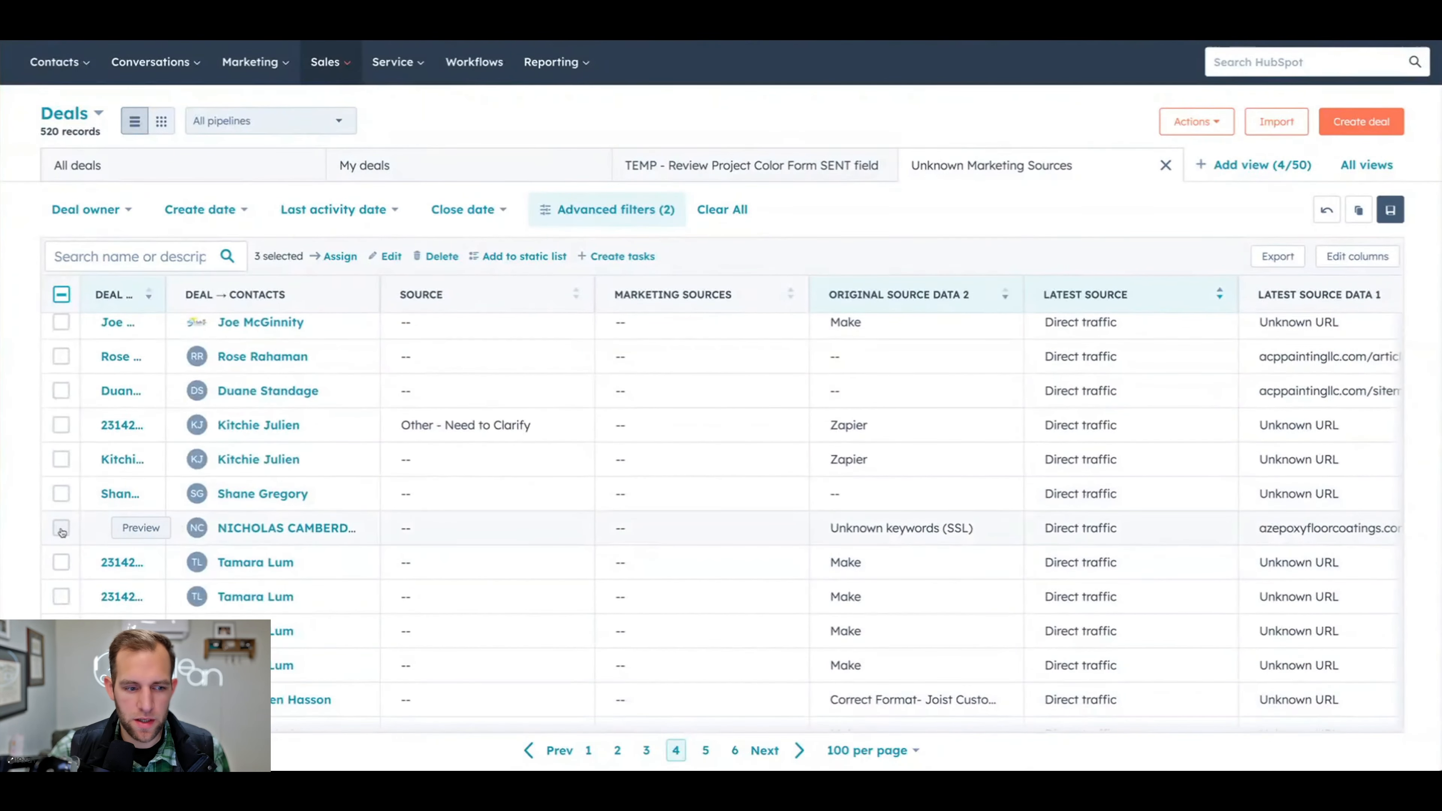
{"action": "scroll", "coordinate": [147, 539], "scroll_direction": "down", "scroll_amount": 5}
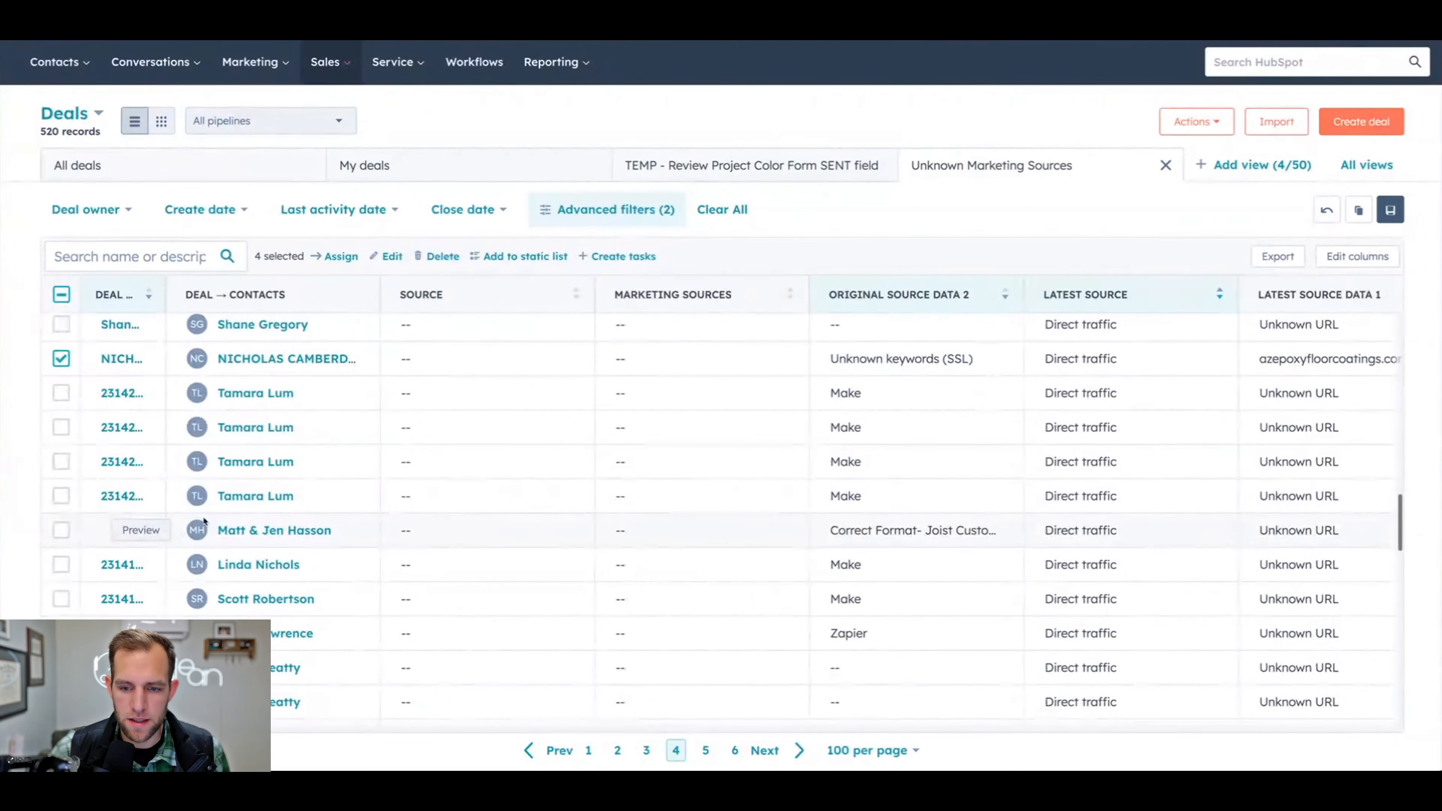
{"action": "scroll", "coordinate": [203, 522], "scroll_direction": "down", "scroll_amount": 7}
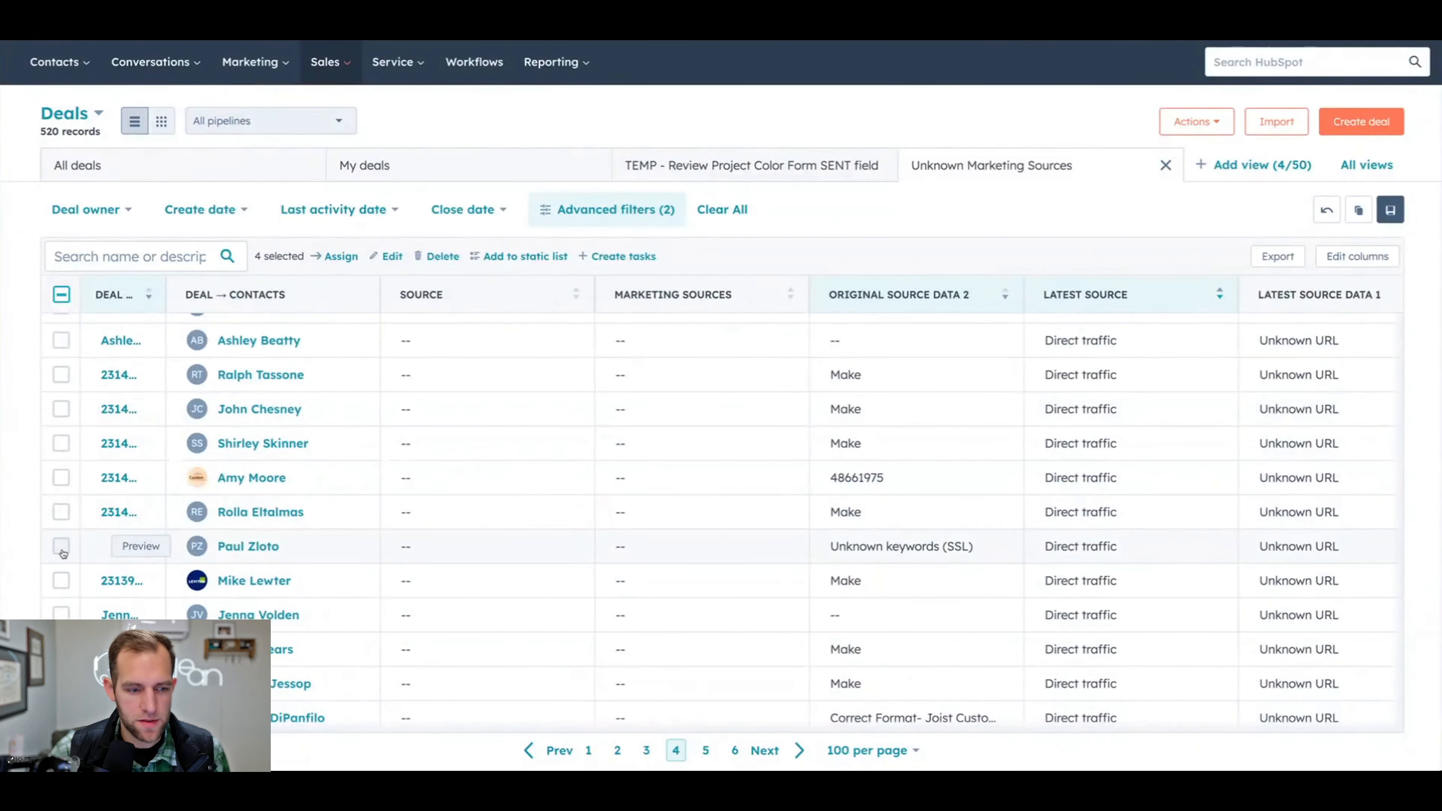
{"action": "scroll", "coordinate": [78, 546], "scroll_direction": "down", "scroll_amount": 5}
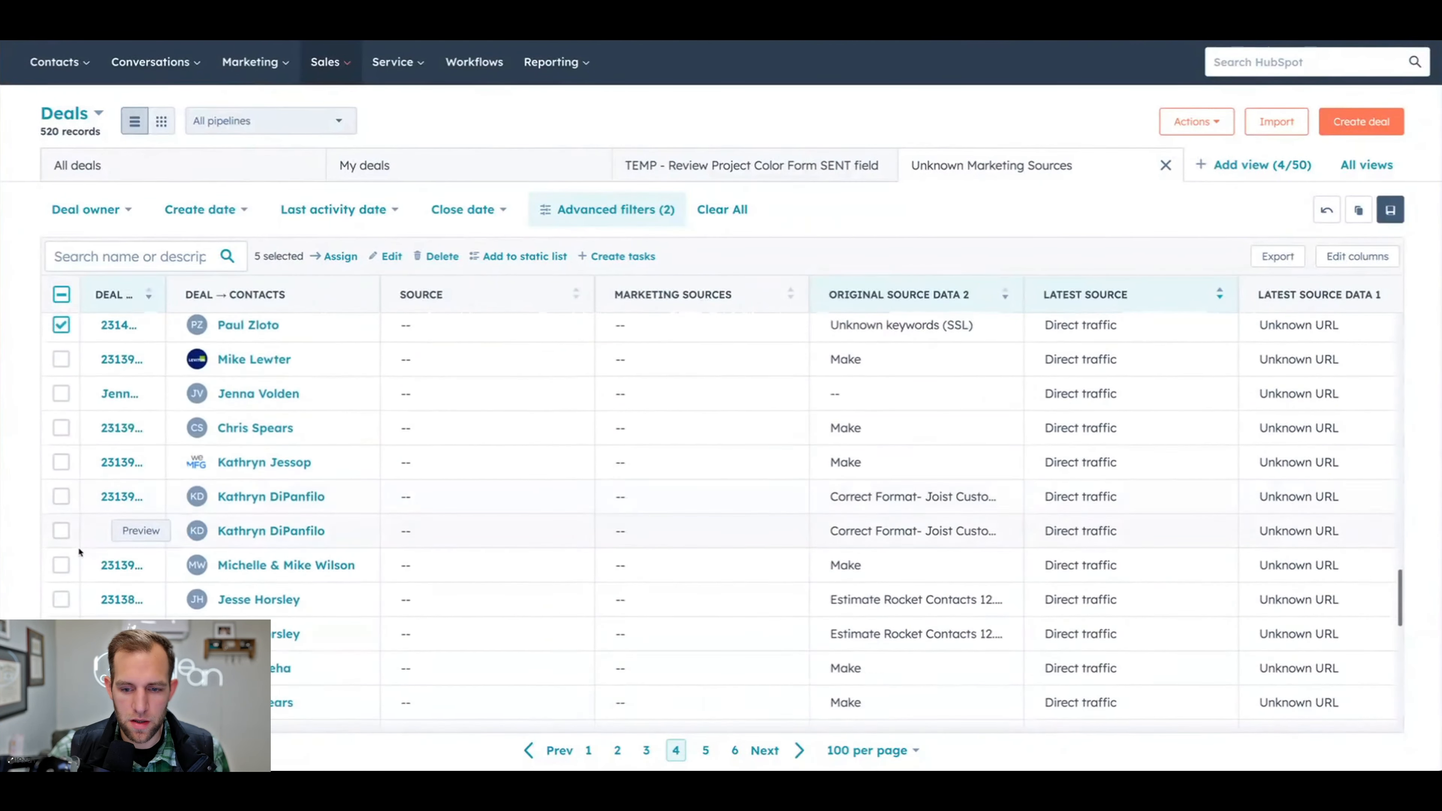
{"action": "scroll", "coordinate": [77, 547], "scroll_direction": "up", "scroll_amount": 5}
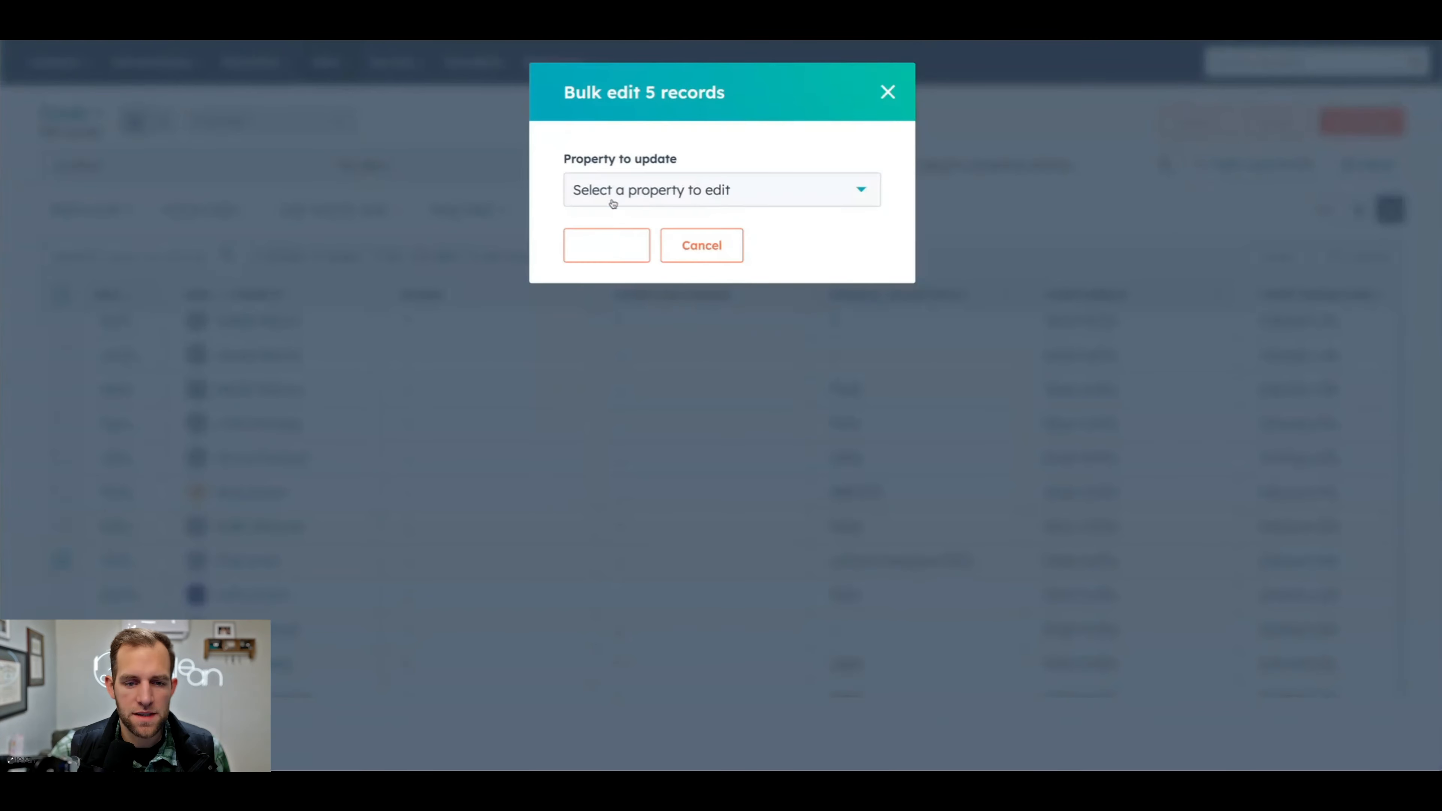
- Bulk edit the Source property of the five selected deals and save the update
{"action": "left_click", "coordinate": [612, 196]}
{"action": "type", "text": "web"}
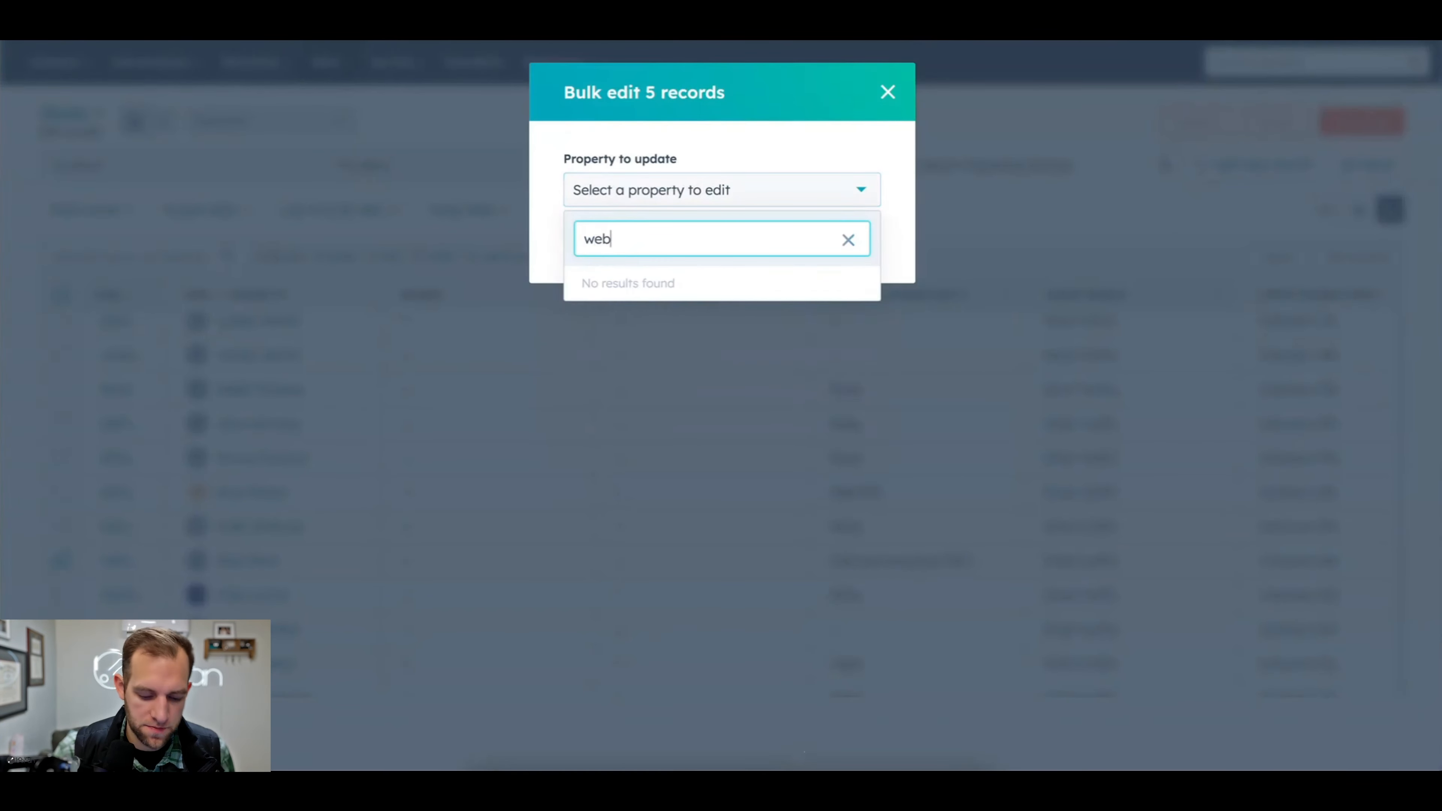
{"action": "key", "text": "BackSpace"}
{"action": "key", "text": "BackSpace"}
{"action": "key", "text": "BackSpace"}
{"action": "type", "text": "sour"}
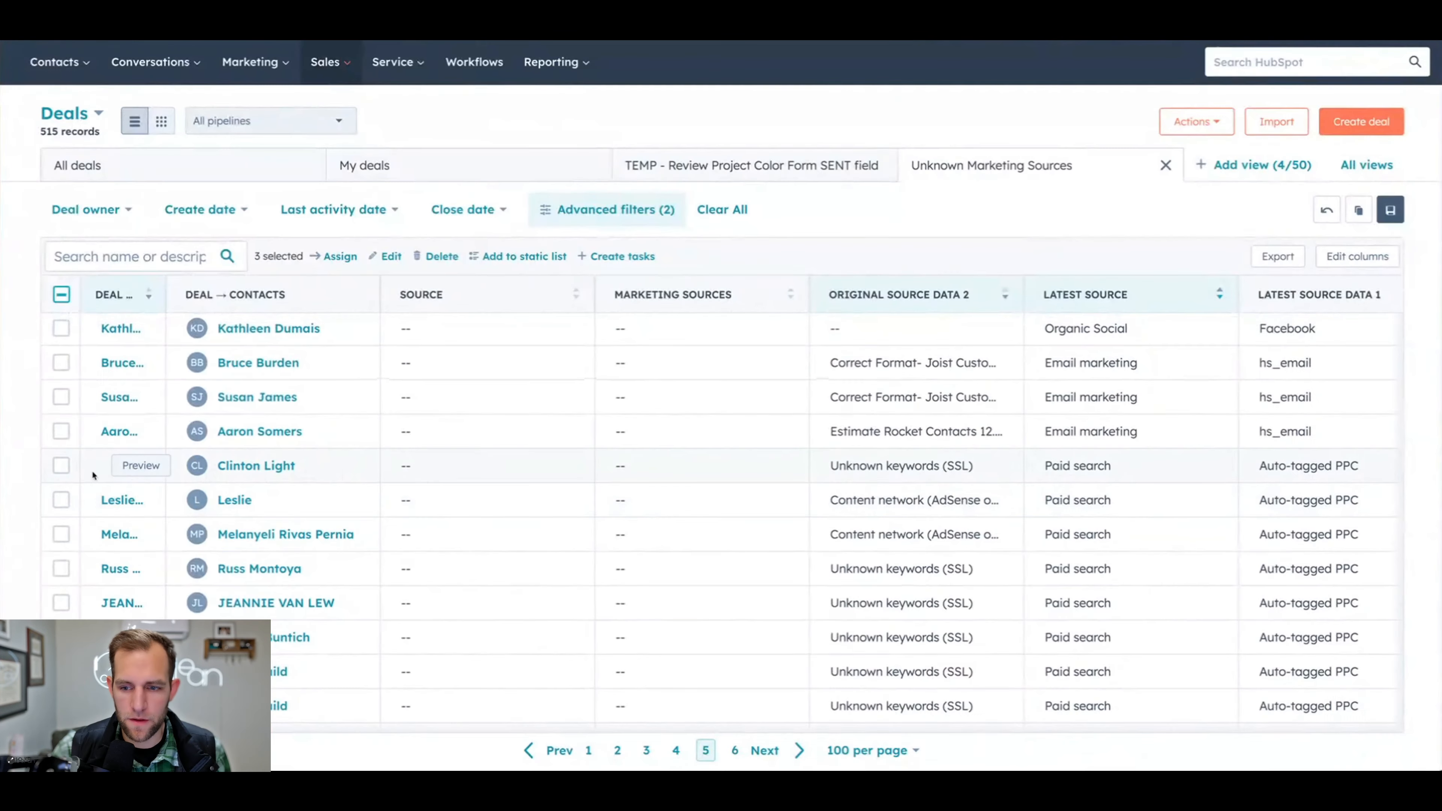
- Add the first eleven Paid search deals with Auto-tagged PPC on page 5 to the selection
{"action": "left_click", "coordinate": [61, 466]}
{"action": "left_click", "coordinate": [60, 500]}
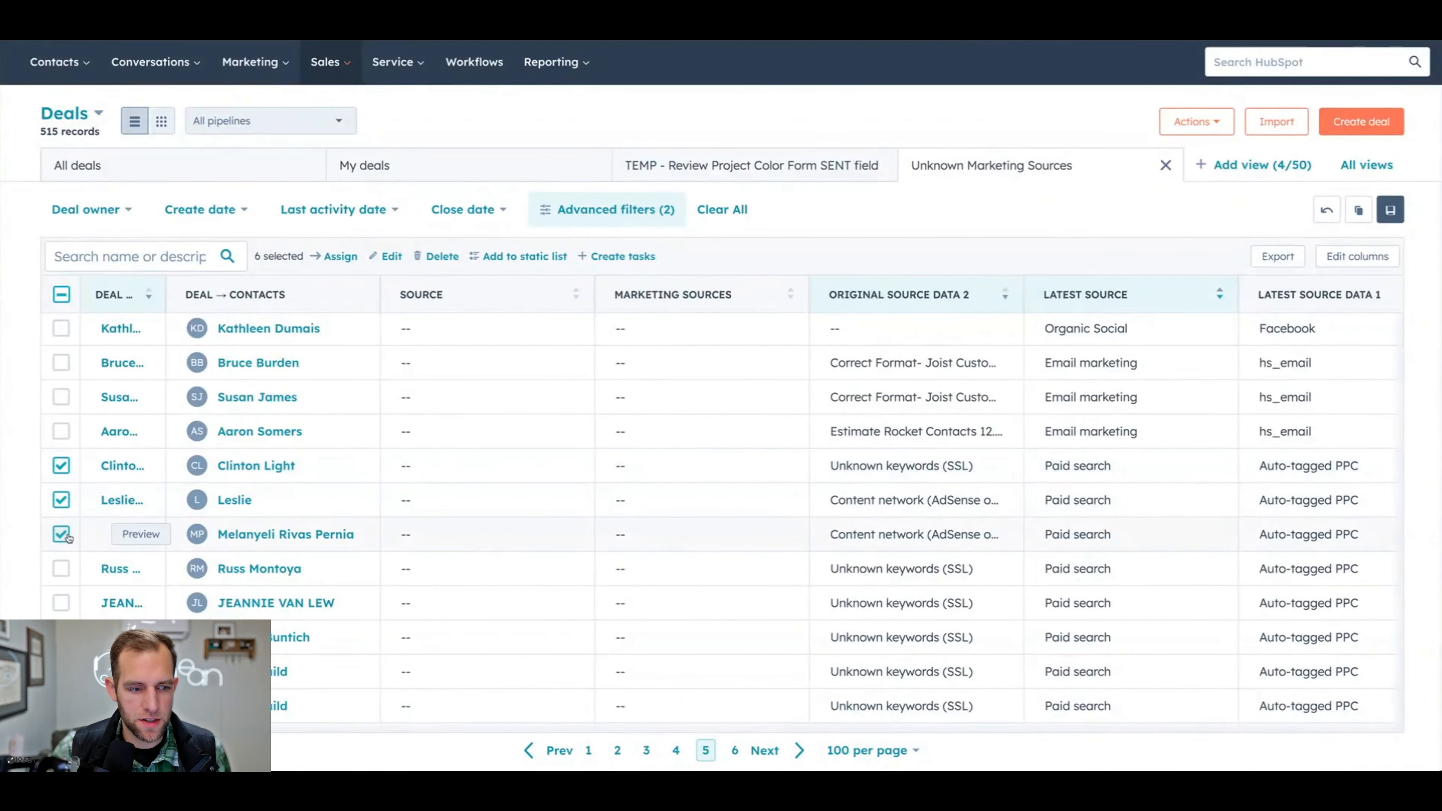
{"action": "scroll", "coordinate": [67, 536], "scroll_direction": "down", "scroll_amount": 2}
{"action": "left_click", "coordinate": [61, 502]}
{"action": "left_click", "coordinate": [61, 537]}
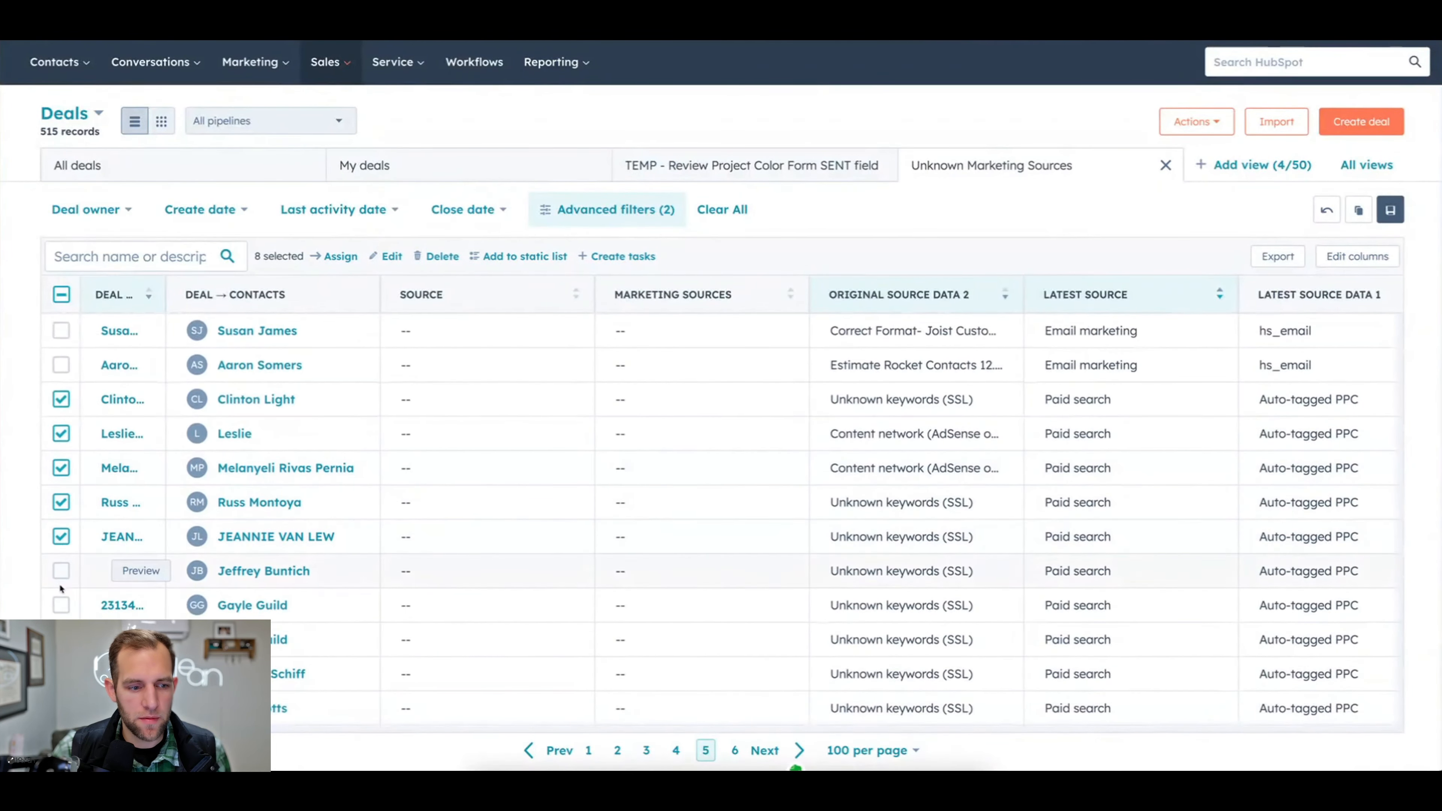
{"action": "left_click", "coordinate": [60, 571]}
{"action": "left_click", "coordinate": [61, 605]}
{"action": "scroll", "coordinate": [61, 597], "scroll_direction": "down", "scroll_amount": 3}
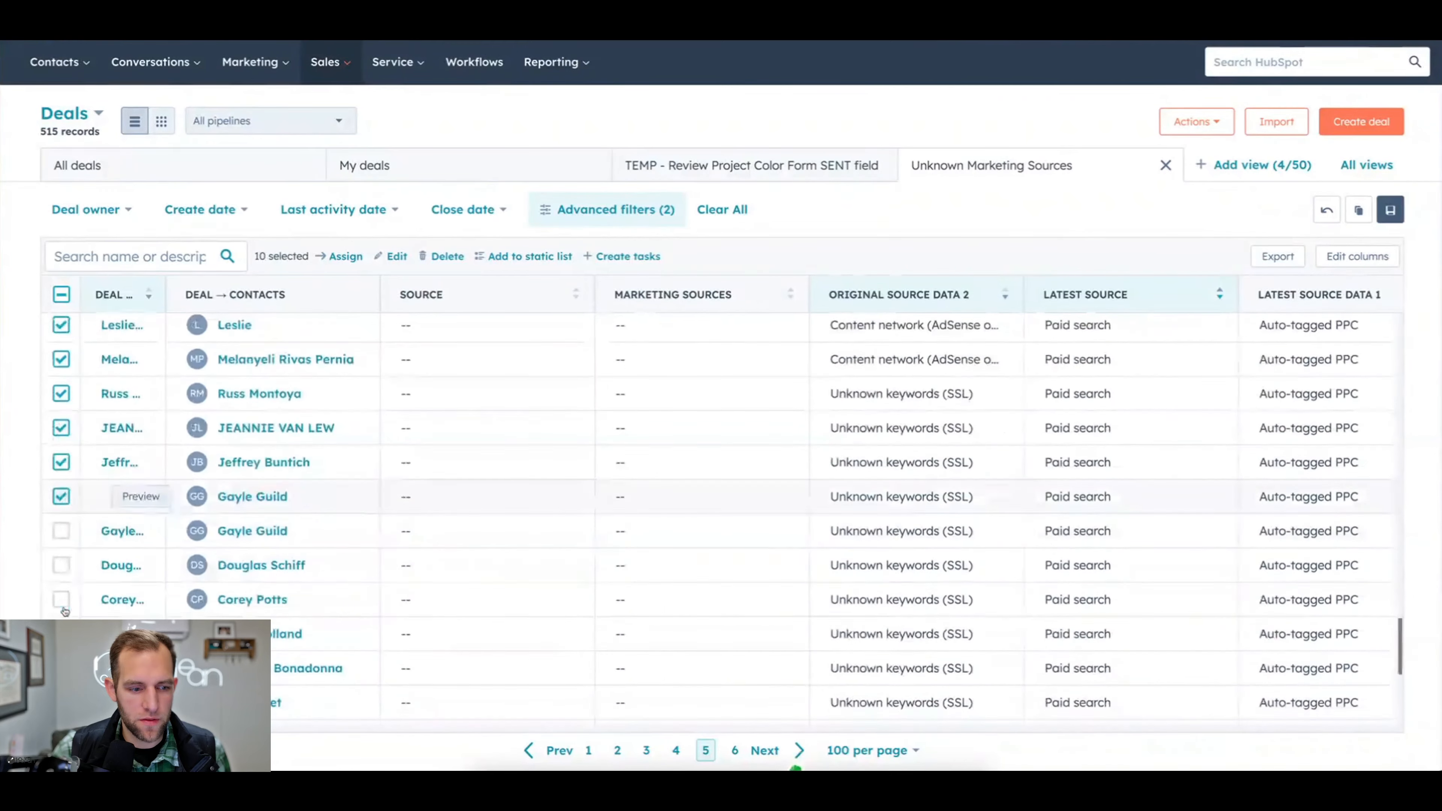
{"action": "left_click", "coordinate": [61, 529]}
{"action": "left_click", "coordinate": [61, 563]}
{"action": "left_click", "coordinate": [61, 598]}
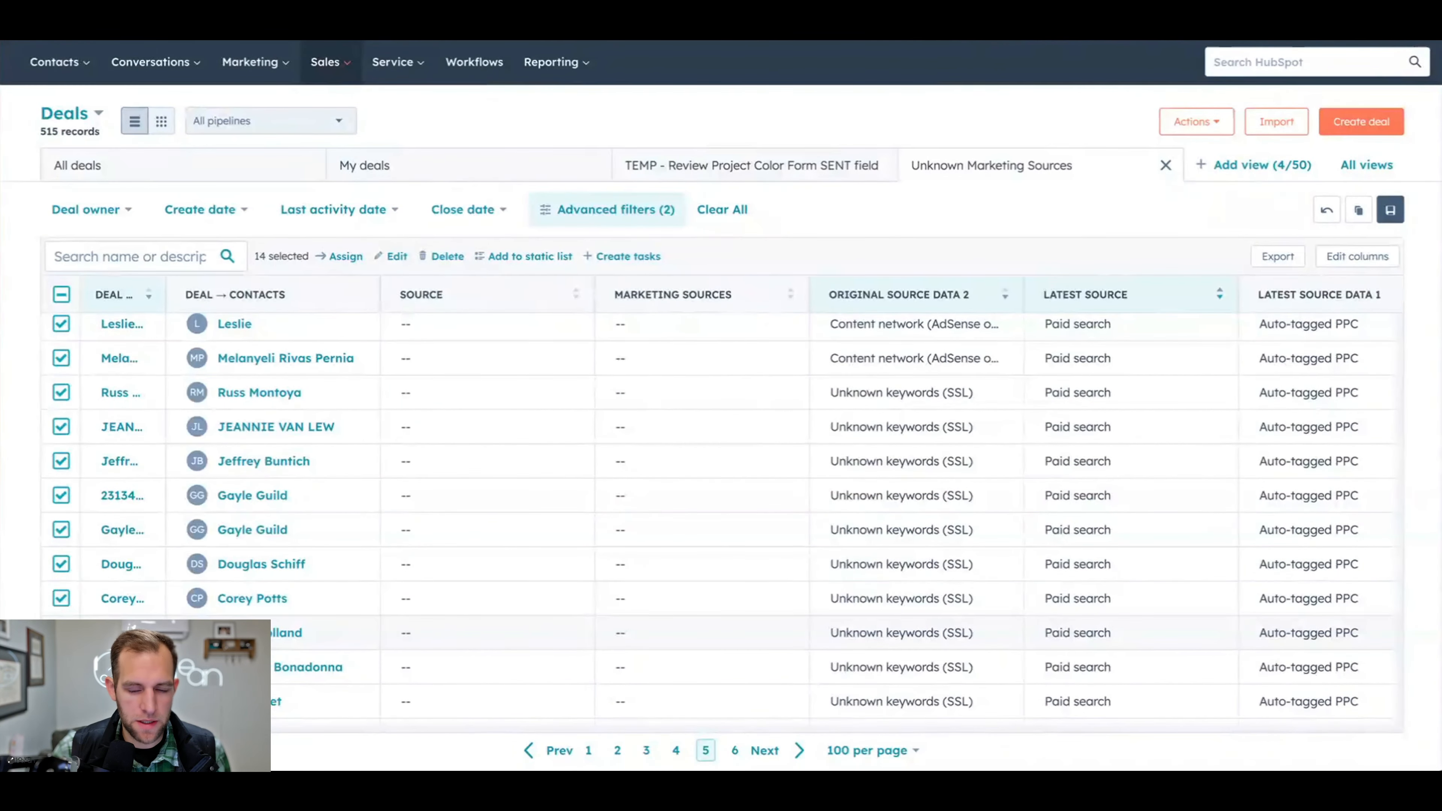
- Extend the selection to the remaining Paid search deals, down to the last one on page 5
{"action": "scroll", "coordinate": [60, 602], "scroll_direction": "down", "scroll_amount": 2}
{"action": "left_click", "coordinate": [61, 619]}
{"action": "scroll", "coordinate": [61, 602], "scroll_direction": "down", "scroll_amount": 4}
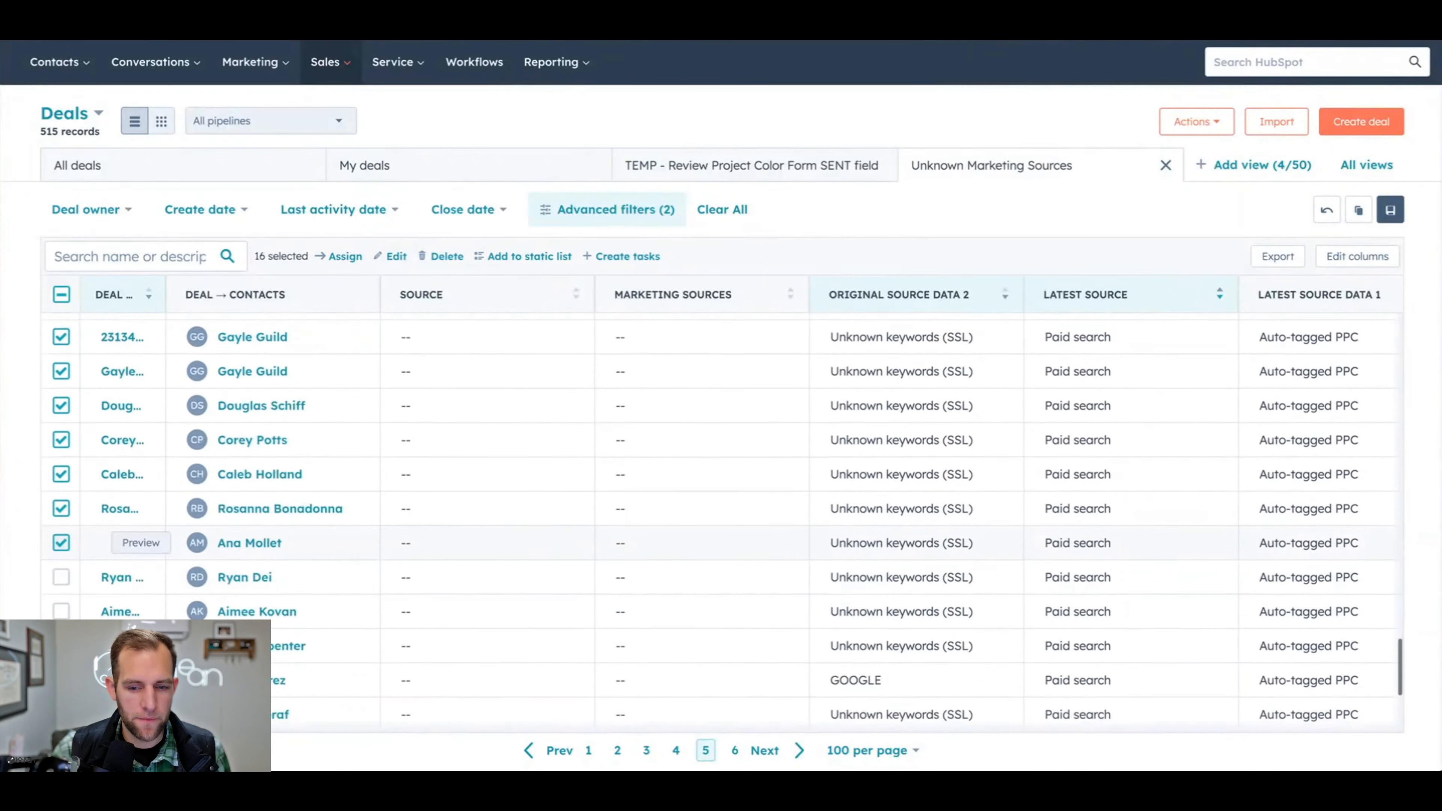
{"action": "left_click", "coordinate": [61, 531]}
{"action": "left_click", "coordinate": [61, 566]}
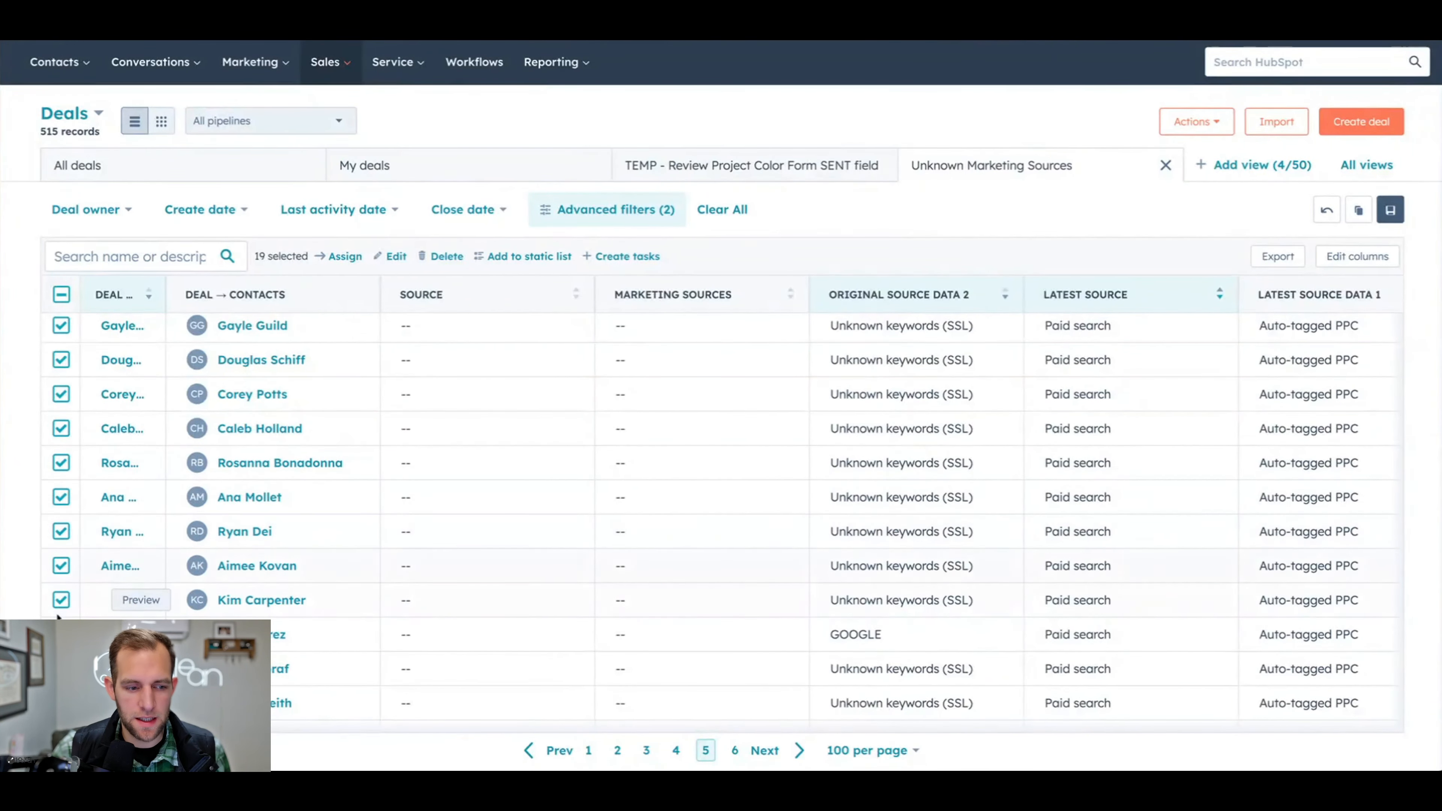
{"action": "left_click", "coordinate": [61, 634]}
{"action": "scroll", "coordinate": [93, 618], "scroll_direction": "down", "scroll_amount": 2}
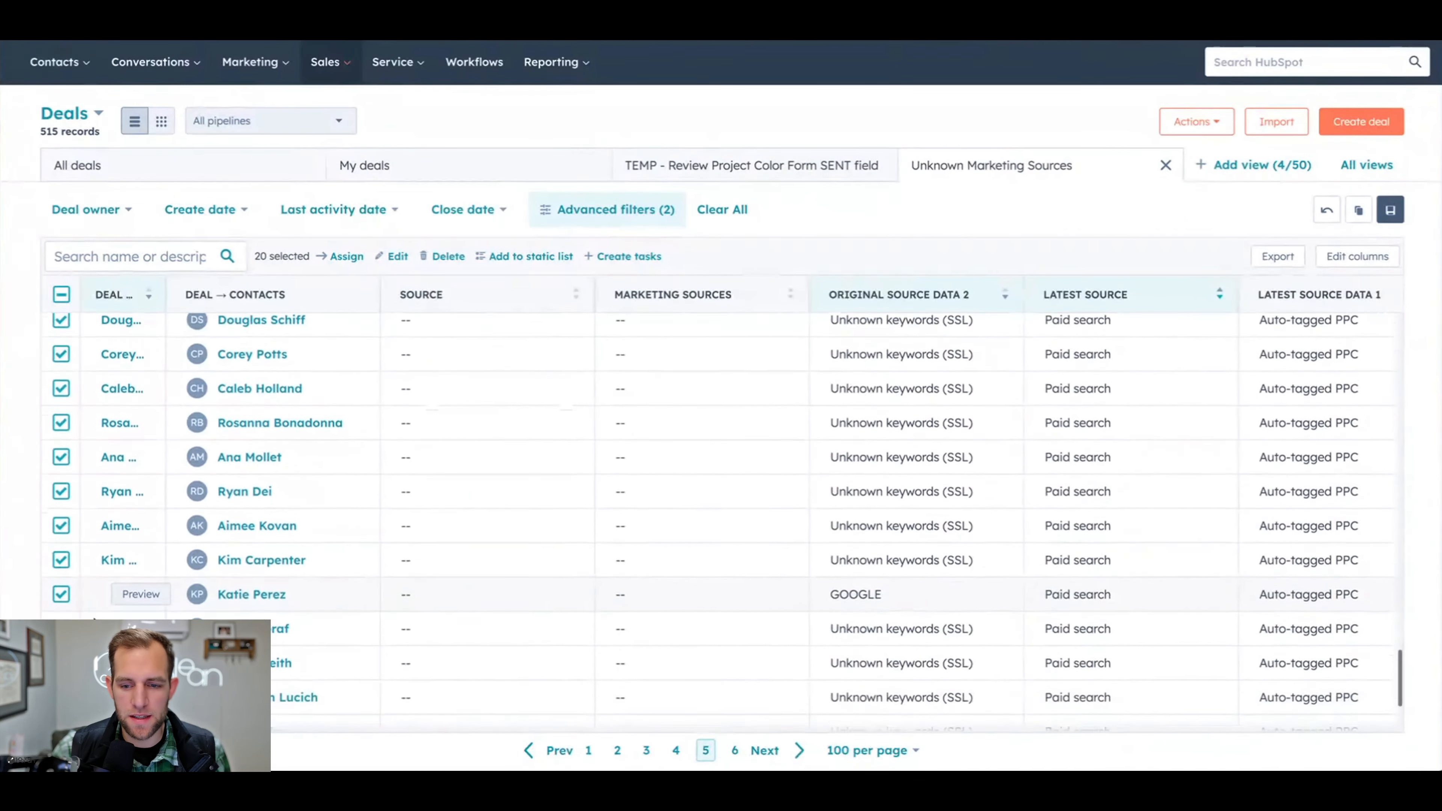
{"action": "left_click", "coordinate": [61, 615]}
{"action": "scroll", "coordinate": [721, 522], "scroll_direction": "down", "scroll_amount": 2}
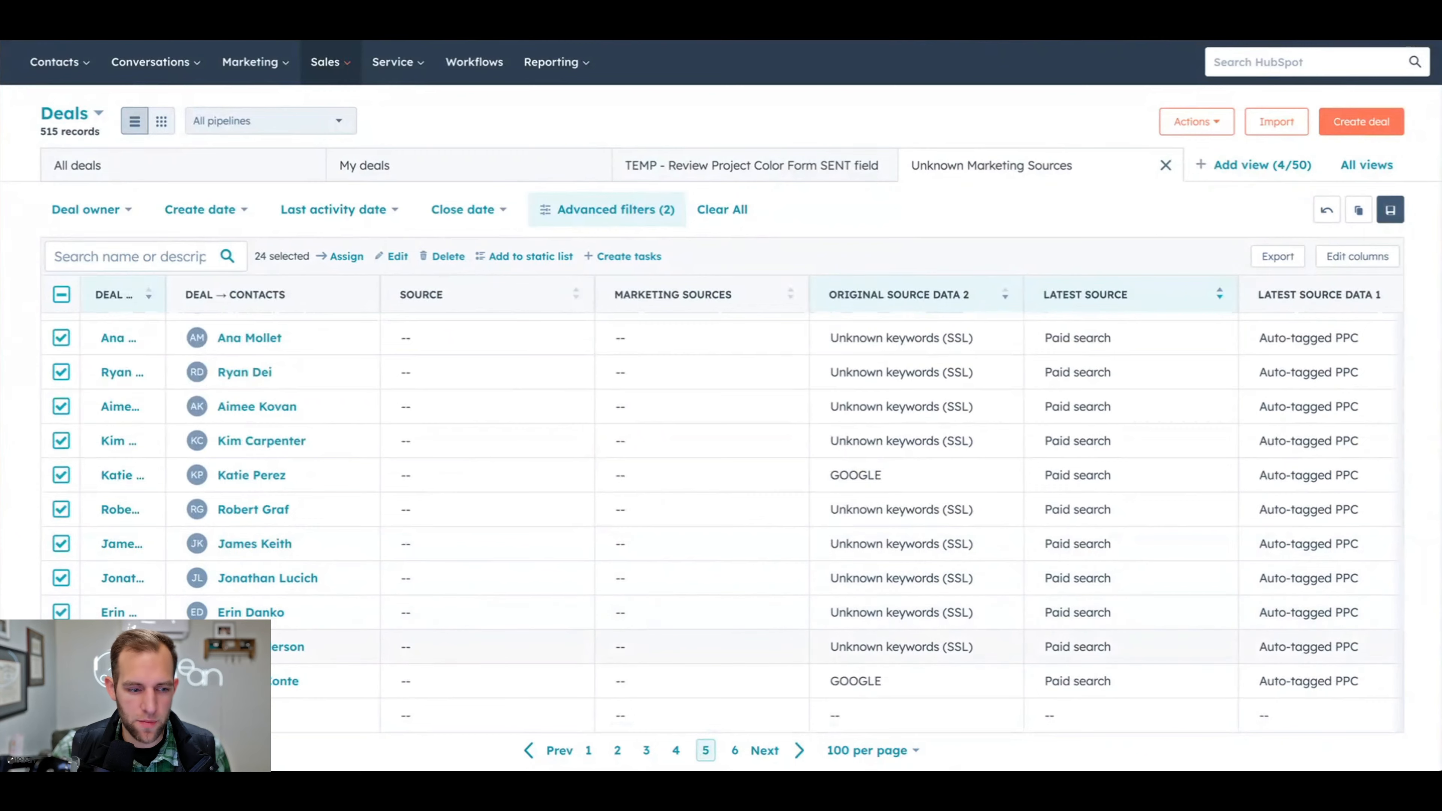
{"action": "left_click", "coordinate": [62, 649]}
{"action": "scroll", "coordinate": [61, 653], "scroll_direction": "down", "scroll_amount": 1}
{"action": "left_click", "coordinate": [61, 671]}
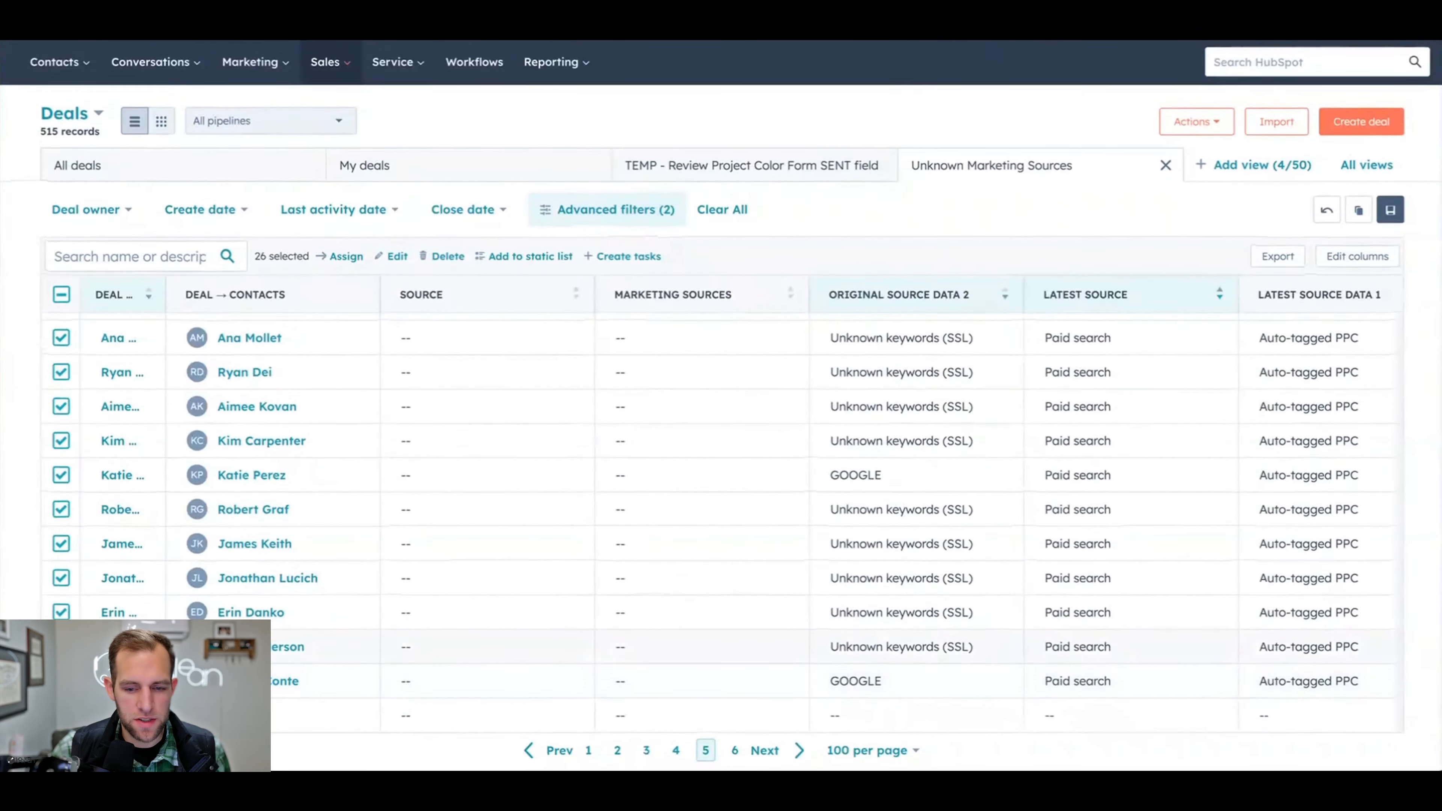
- Check the selected deals' Latest Source Data 2, bulk set their Source to Web Search and clear the selection
{"action": "scroll", "coordinate": [965, 465], "scroll_direction": "up", "scroll_amount": 10}
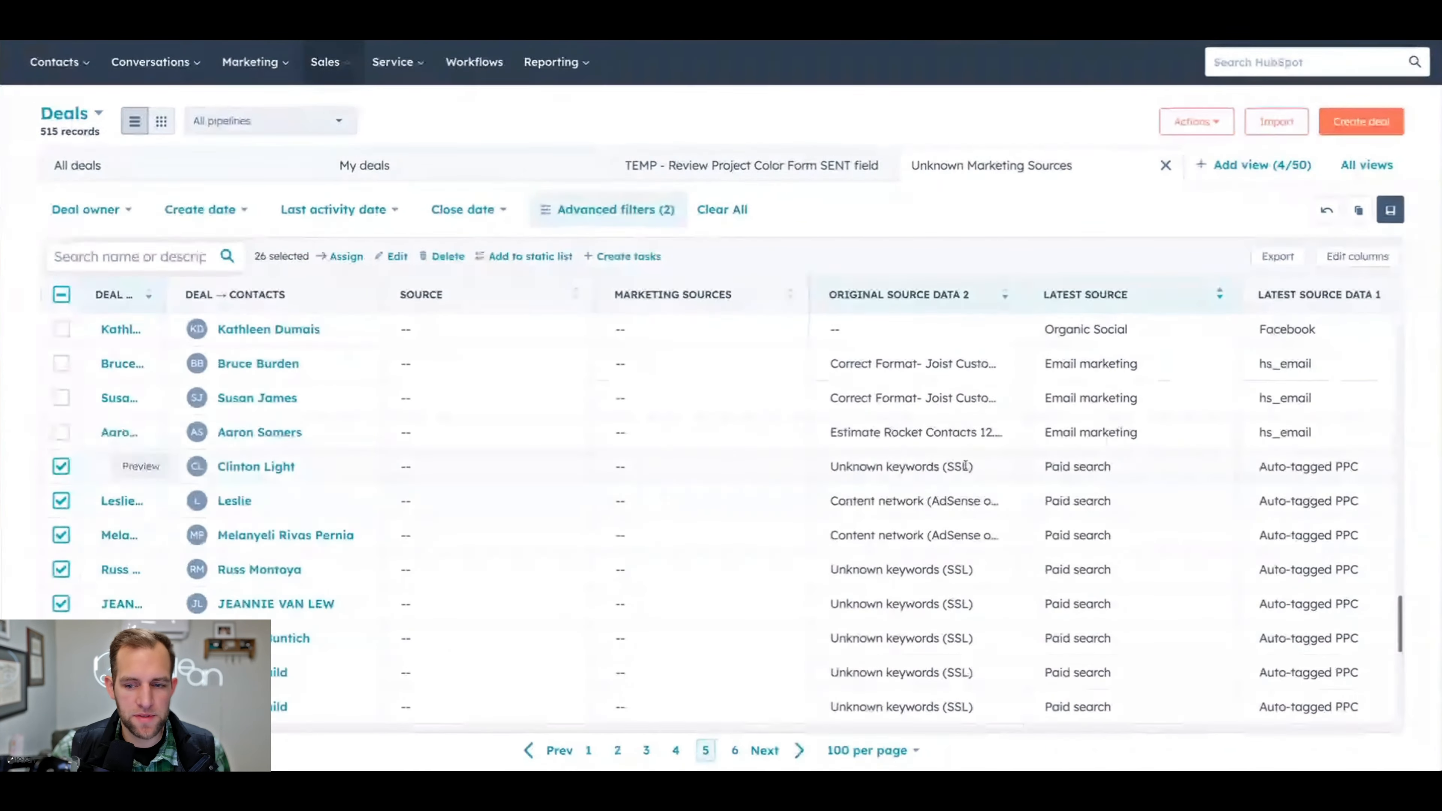
{"action": "scroll", "coordinate": [965, 466], "scroll_direction": "right", "scroll_amount": 5}
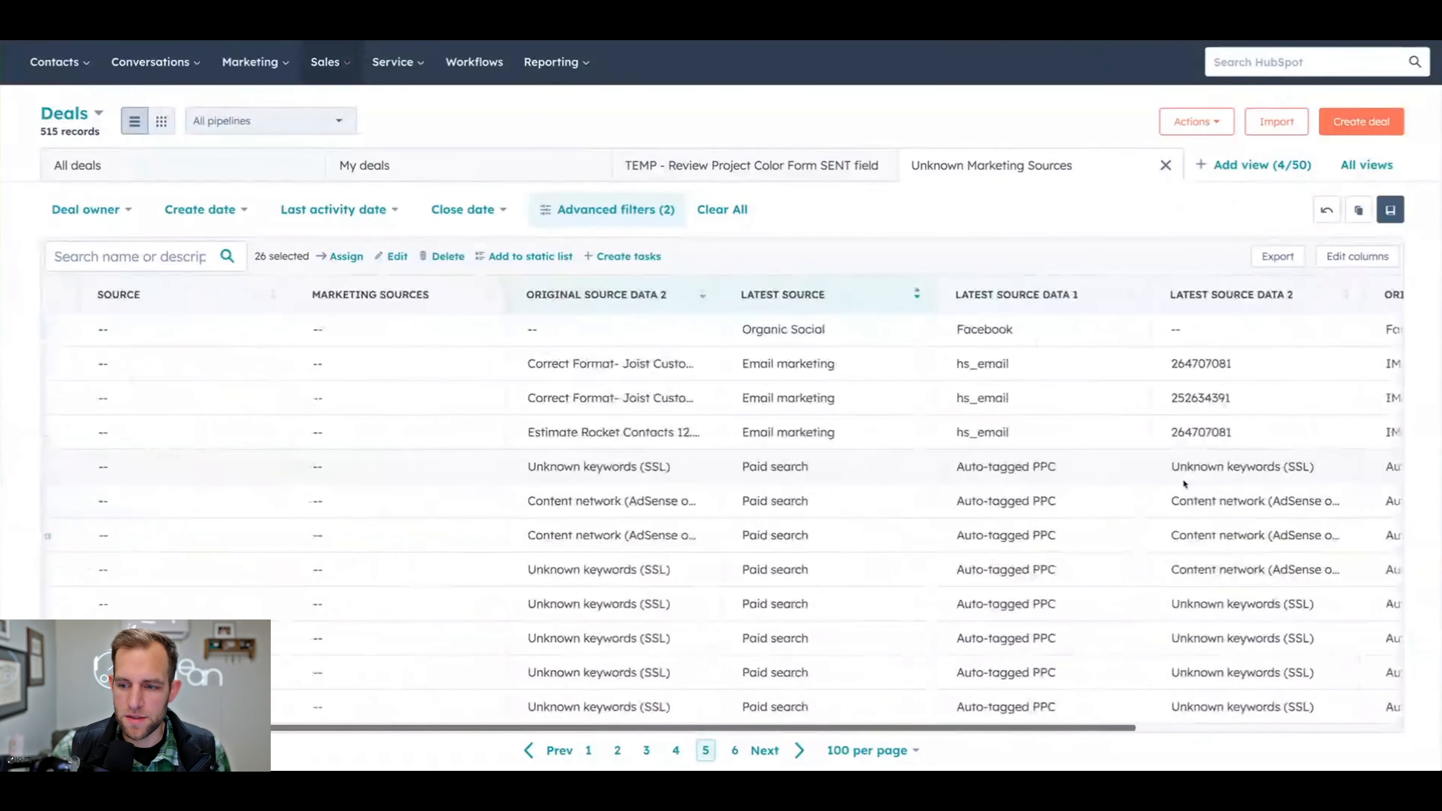
{"action": "scroll", "coordinate": [1184, 483], "scroll_direction": "left", "scroll_amount": 5}
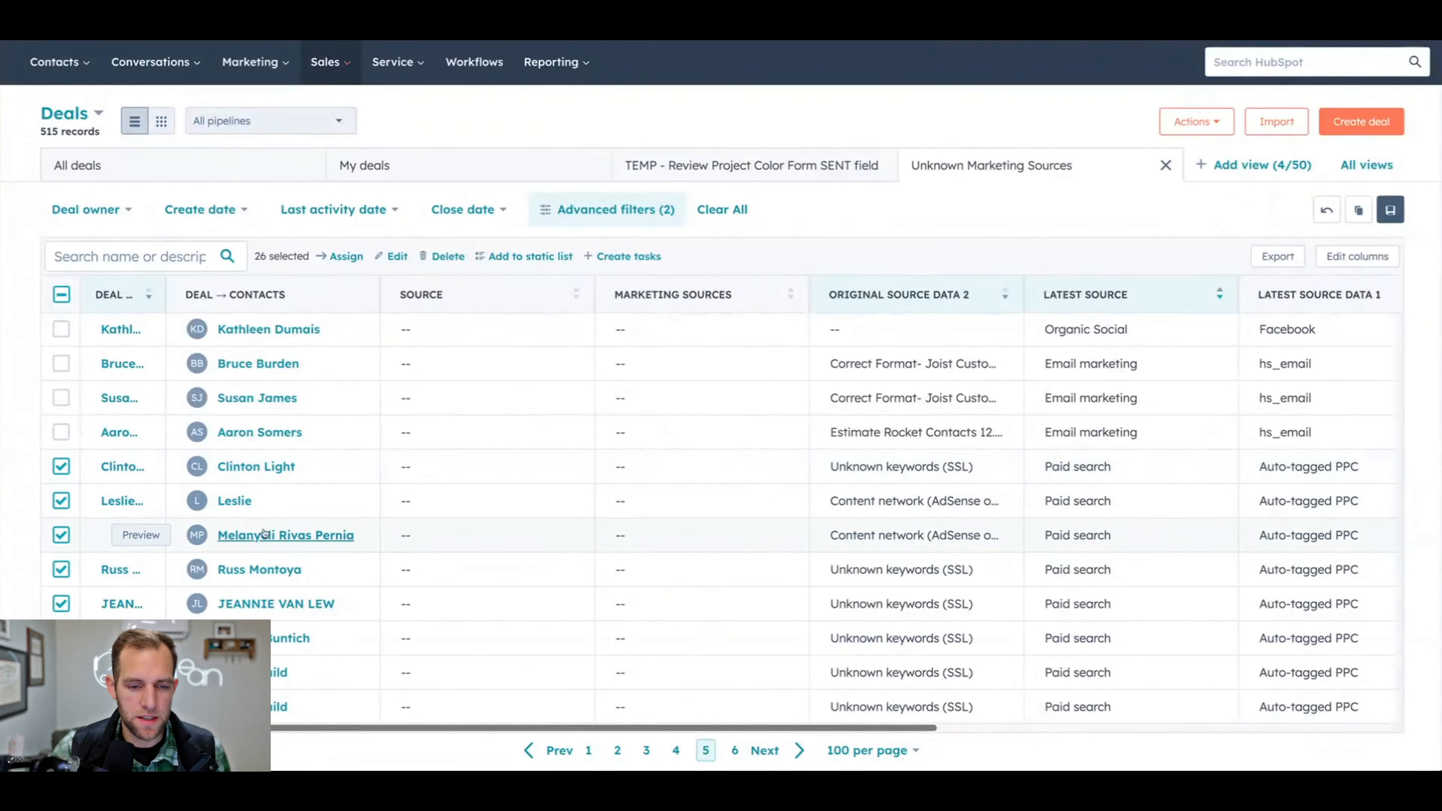
{"action": "left_click", "coordinate": [392, 257]}
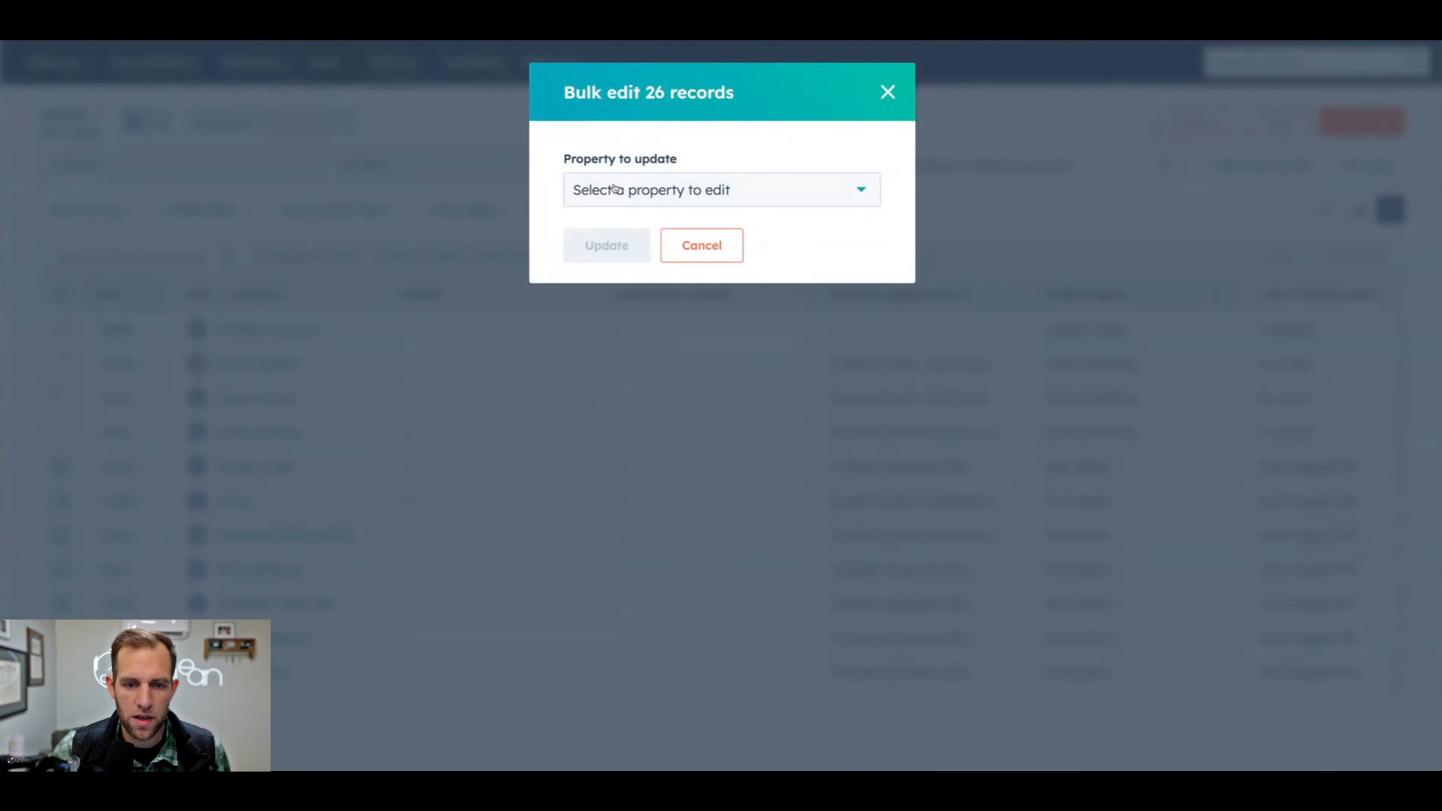
{"action": "left_click", "coordinate": [614, 188]}
{"action": "type", "text": "web"}
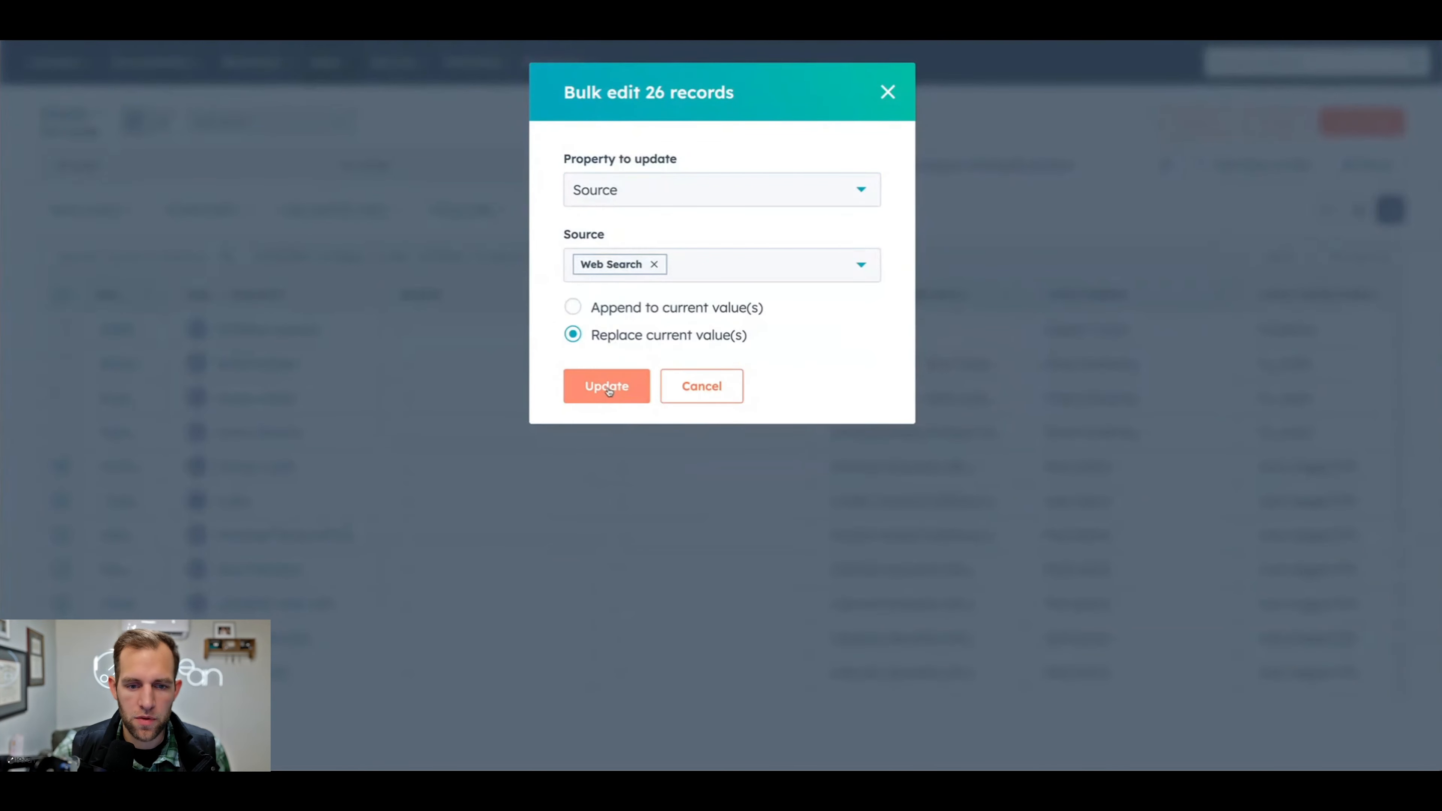
{"action": "left_click", "coordinate": [606, 388]}
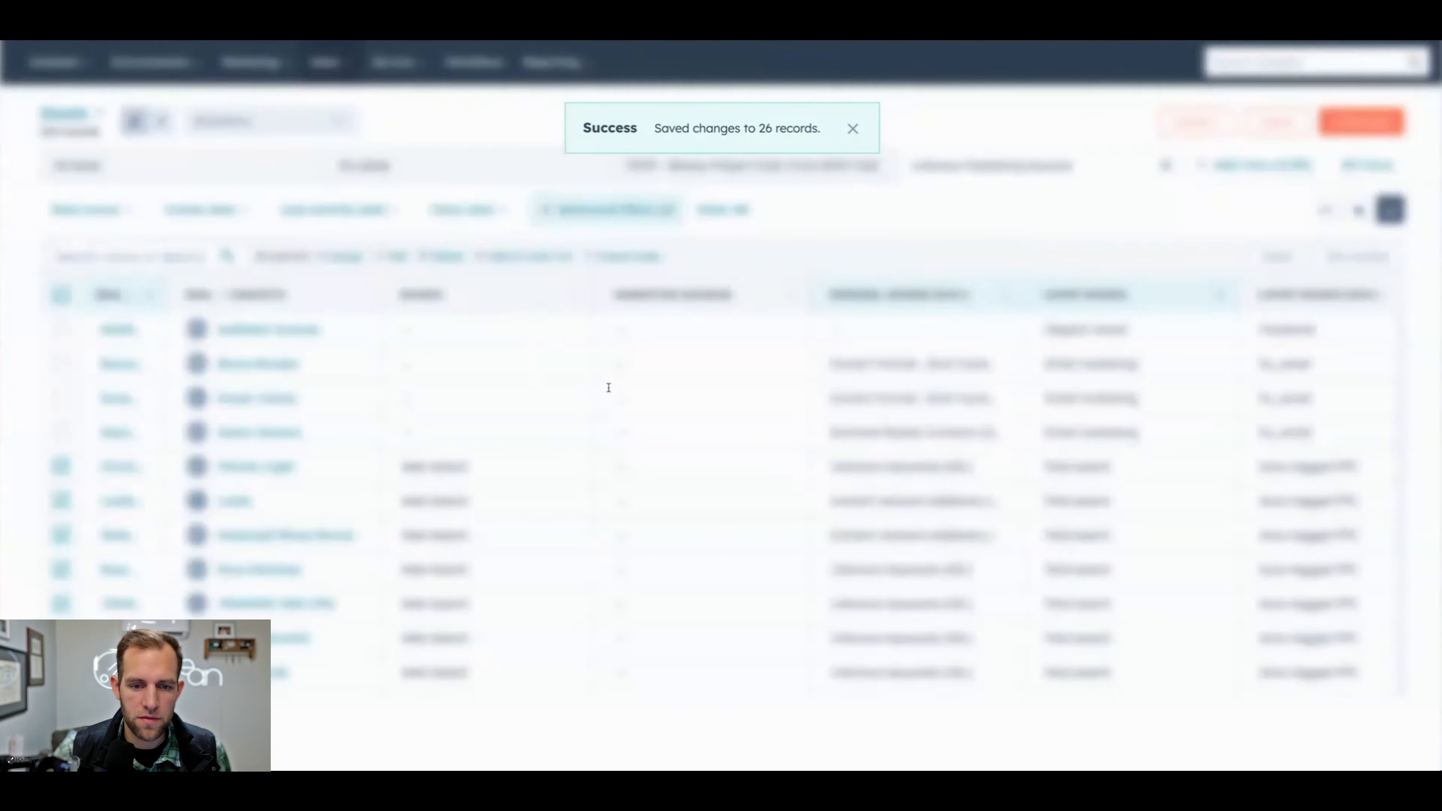
{"action": "scroll", "coordinate": [843, 487], "scroll_direction": "down", "scroll_amount": 1}
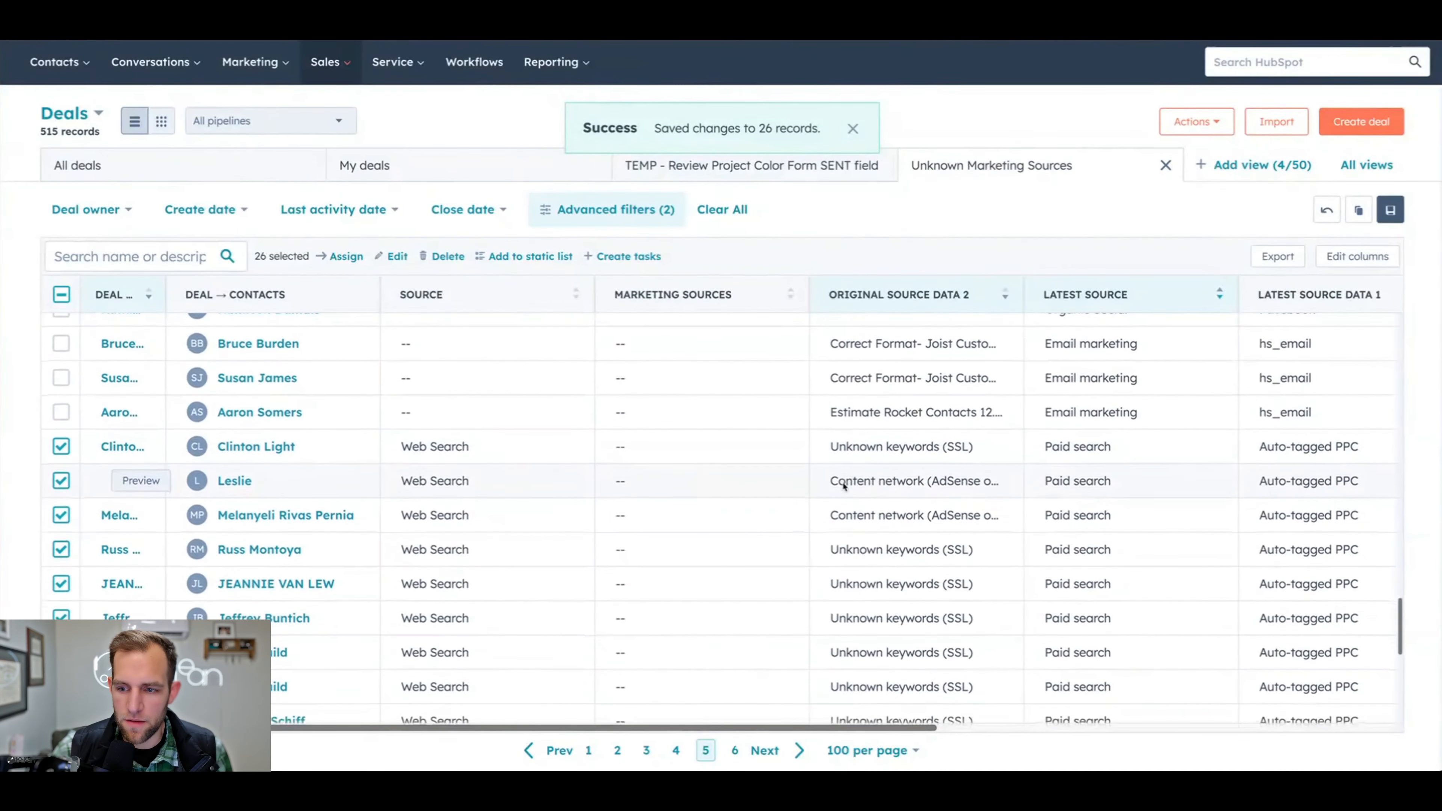
{"action": "scroll", "coordinate": [843, 487], "scroll_direction": "up", "scroll_amount": 1}
{"action": "left_click", "coordinate": [62, 293]}
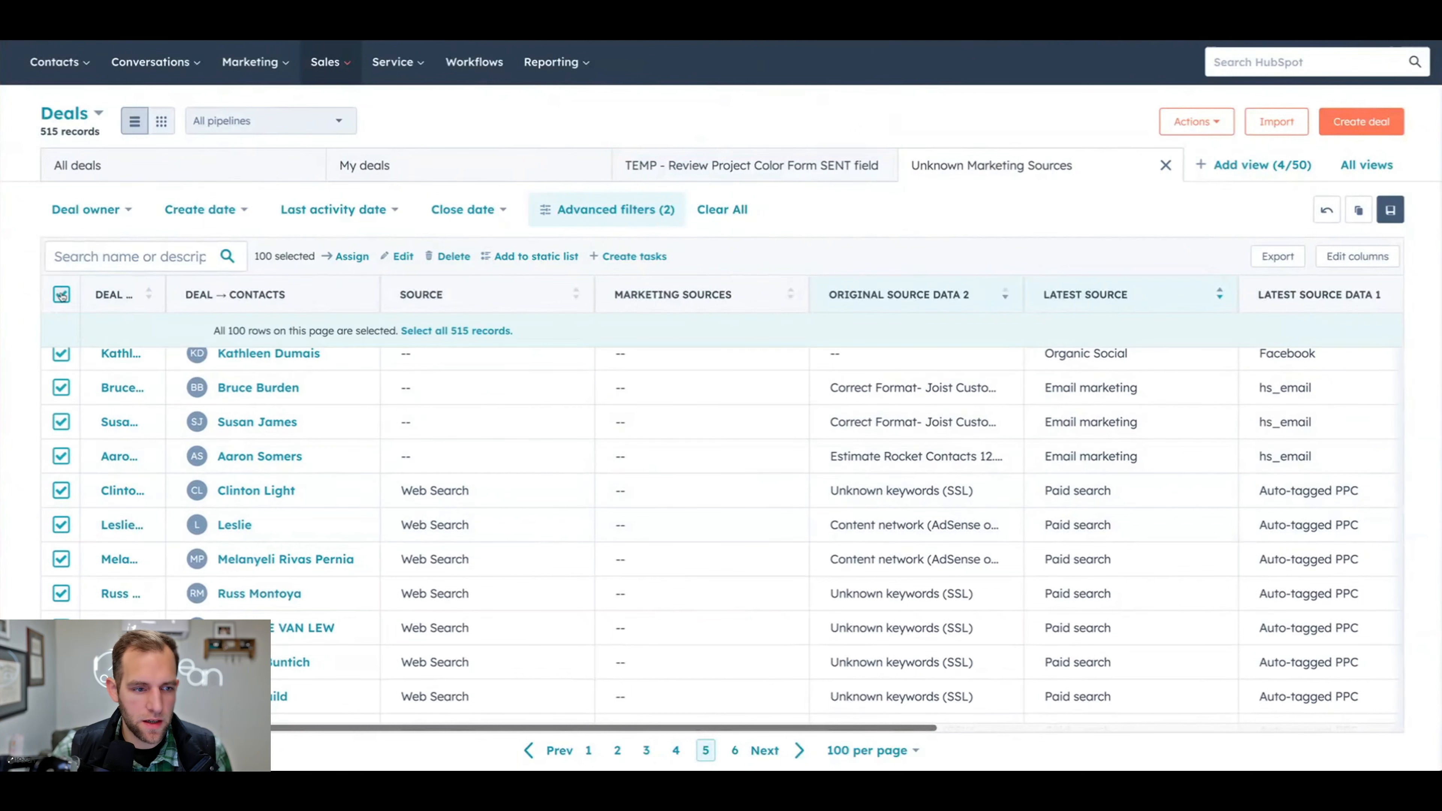
{"action": "left_click", "coordinate": [62, 293]}
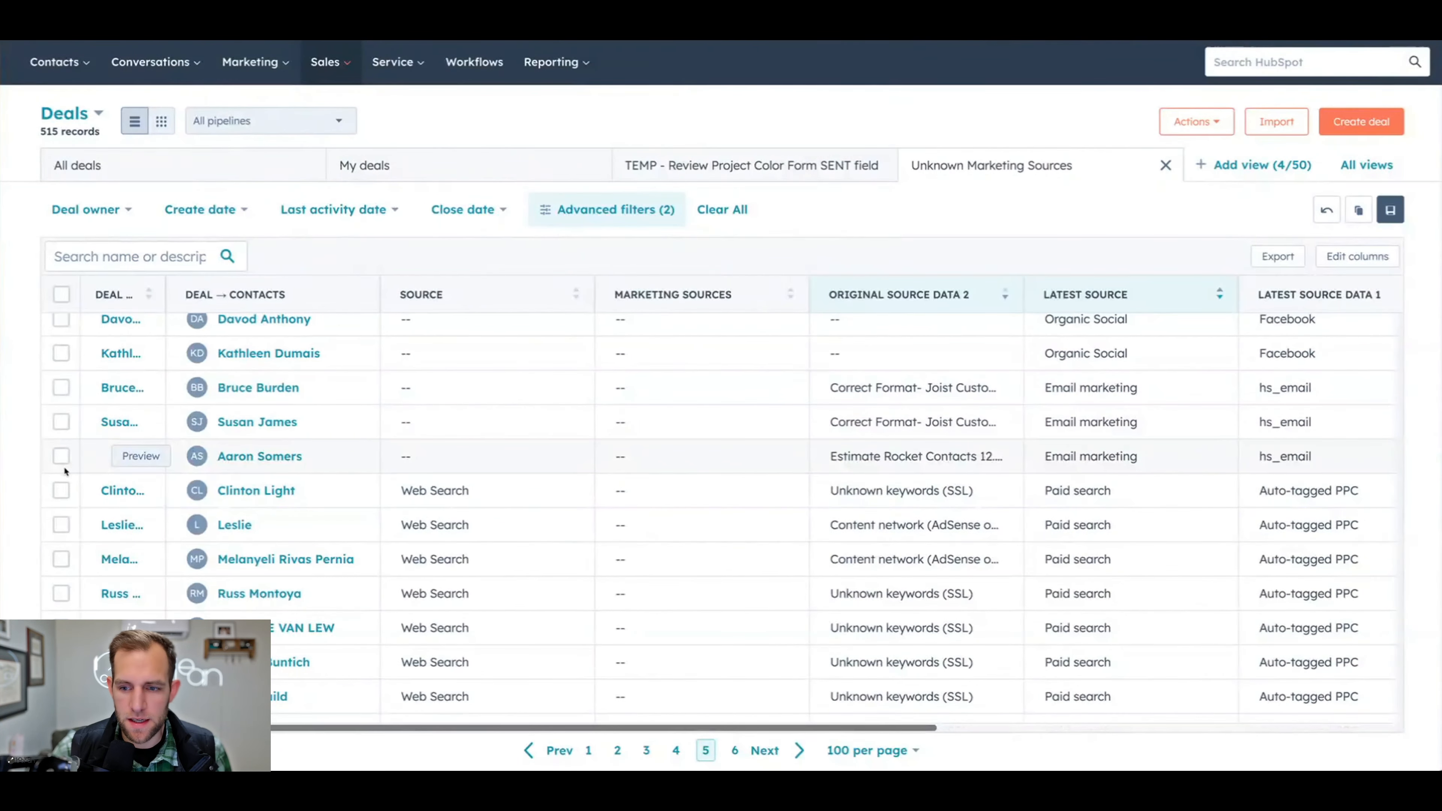
- Bulk set the Source of the three Email marketing deals to Email / Text and clear the selection
{"action": "left_click", "coordinate": [61, 457]}
{"action": "left_click", "coordinate": [61, 421]}
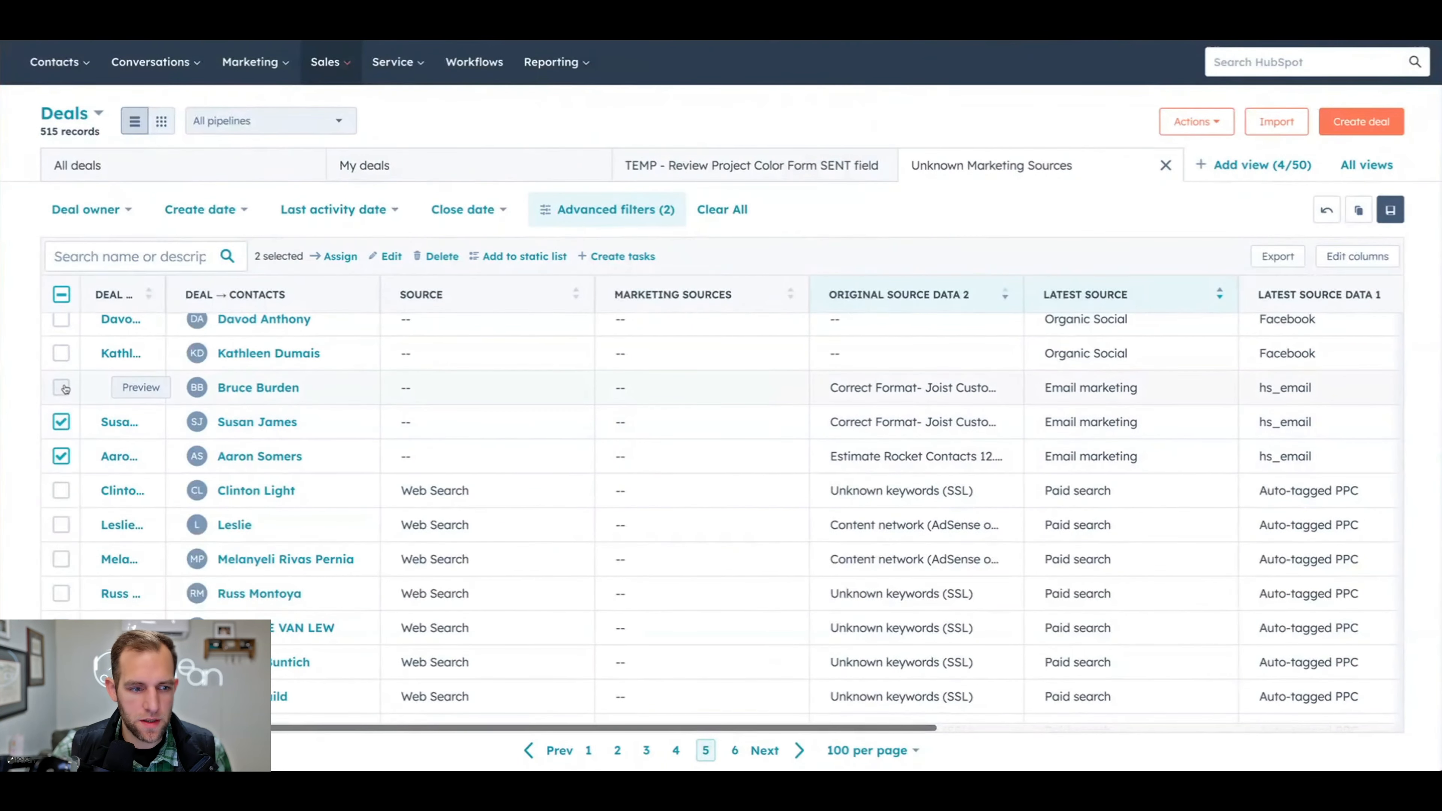
{"action": "scroll", "coordinate": [347, 275], "scroll_direction": "up", "scroll_amount": 1}
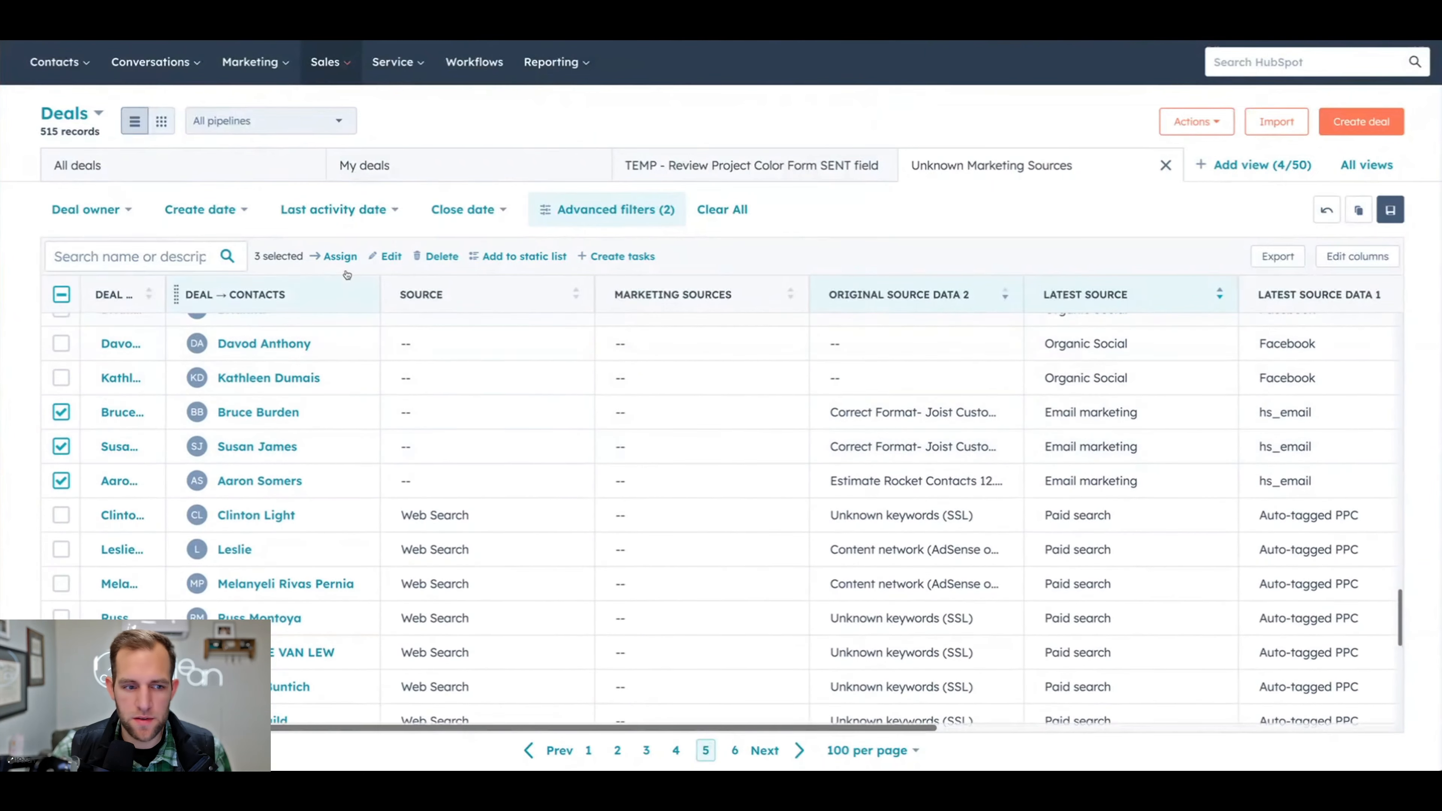
{"action": "left_click", "coordinate": [387, 256]}
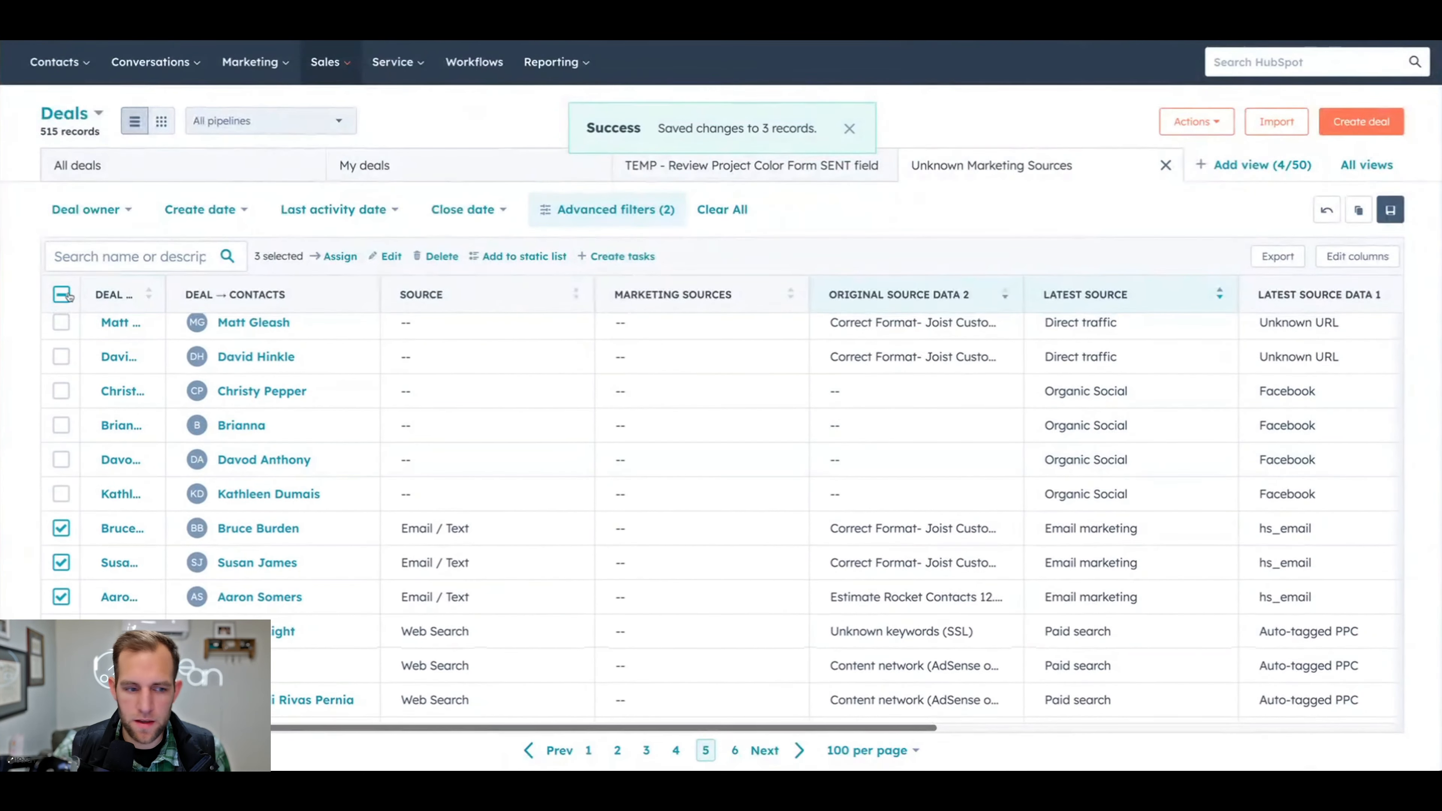
{"action": "left_click", "coordinate": [63, 295]}
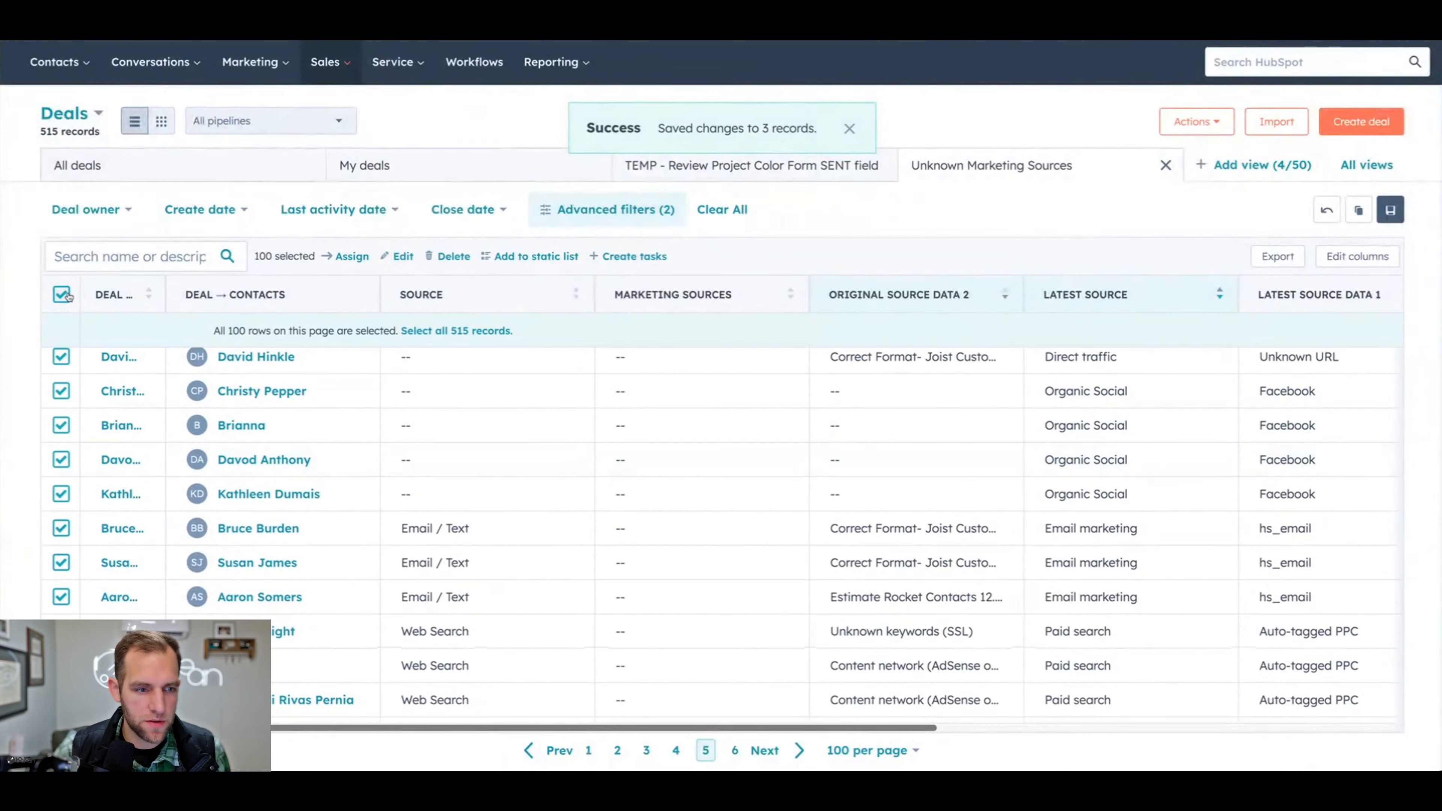
{"action": "left_click", "coordinate": [62, 295]}
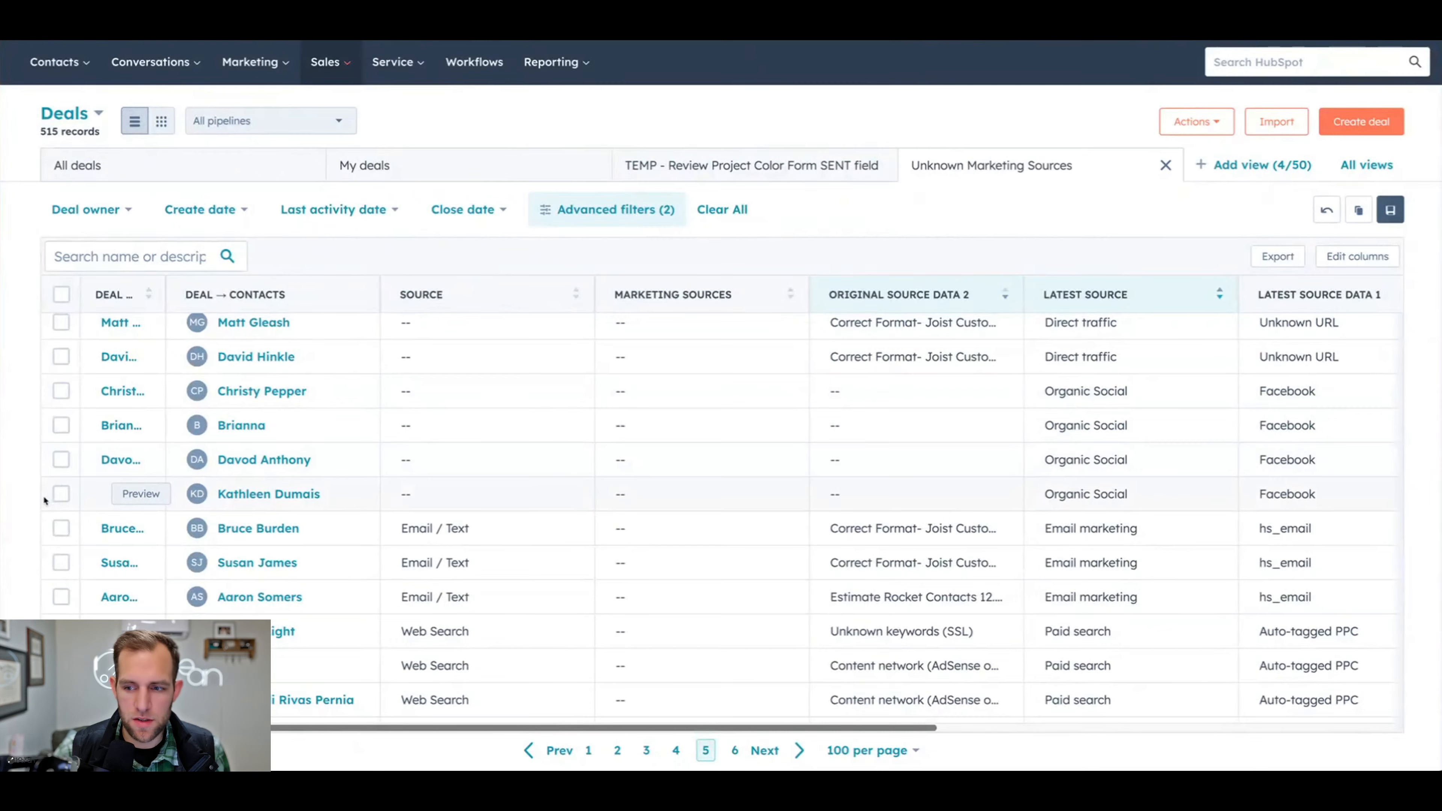